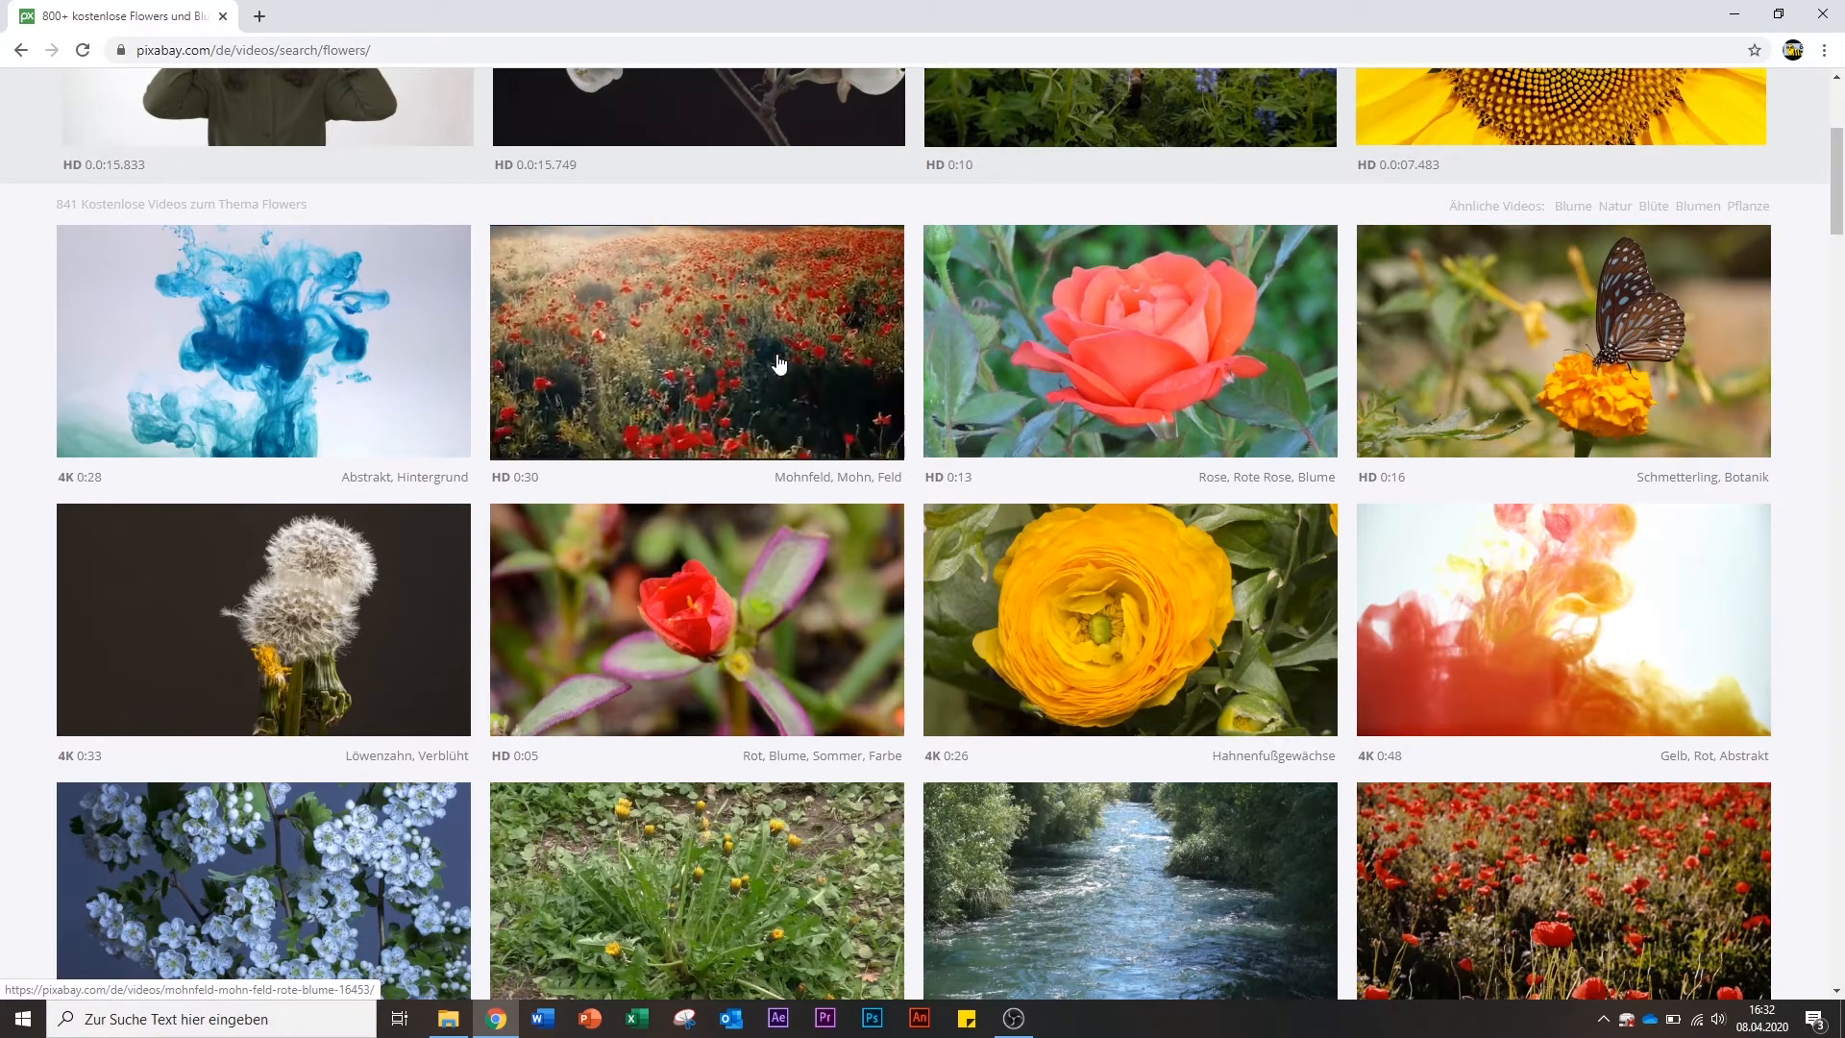
# Find the pink cosmos flower video among the Pixabay results and download it as a 1920×1080 MP4.
pyautogui.scroll(-4, 744, 348)
pyautogui.scroll(-7, 745, 347)
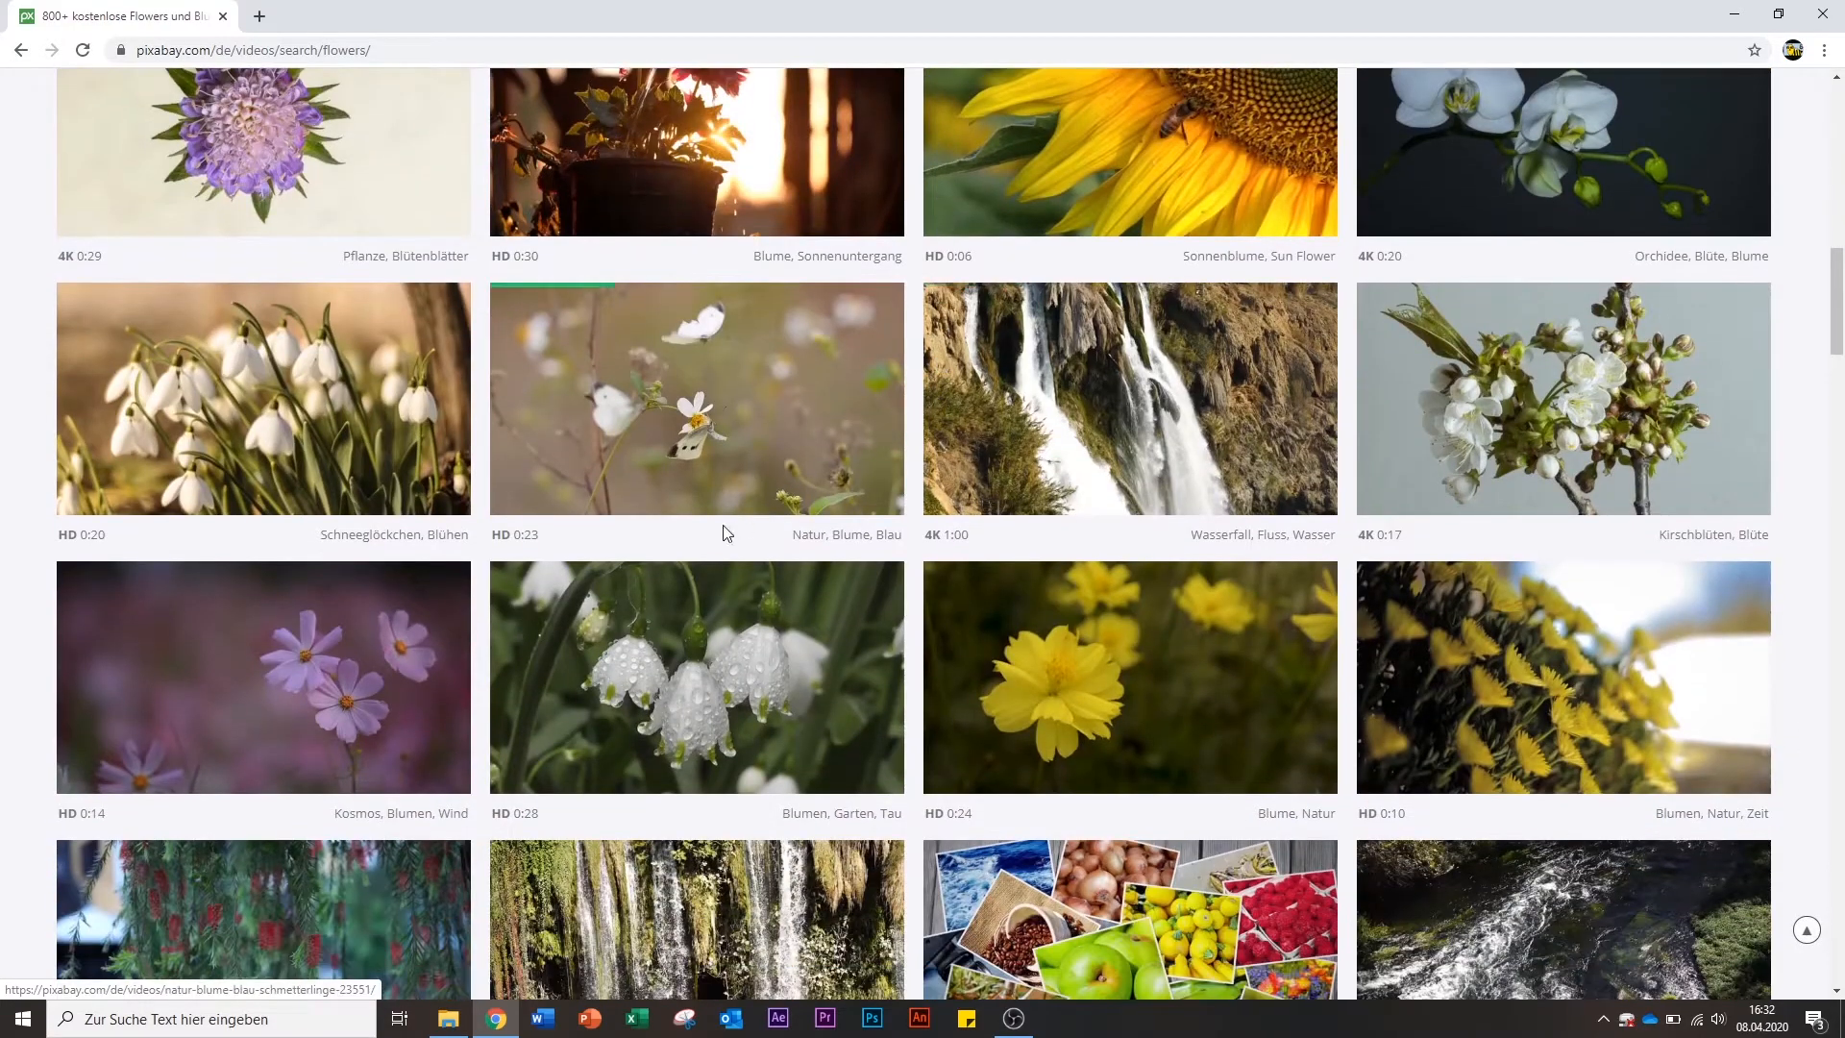
pyautogui.click(320, 707)
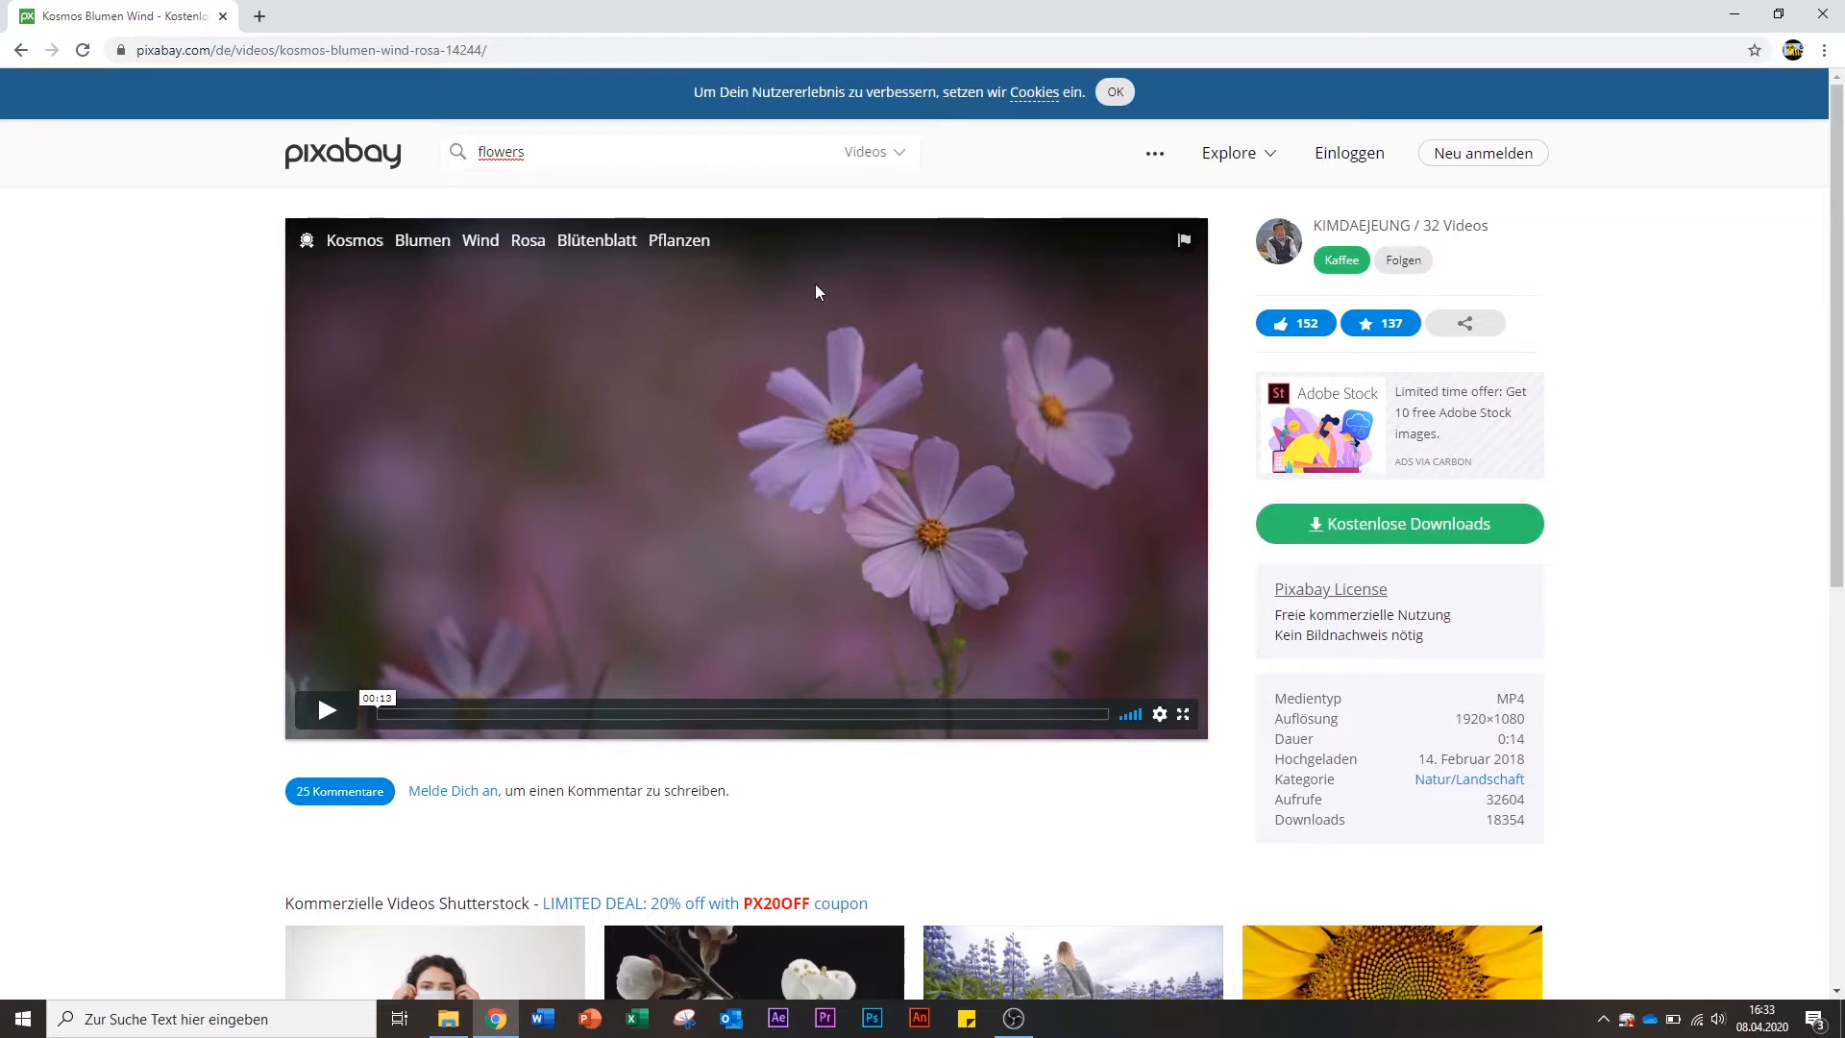
pyautogui.click(1365, 526)
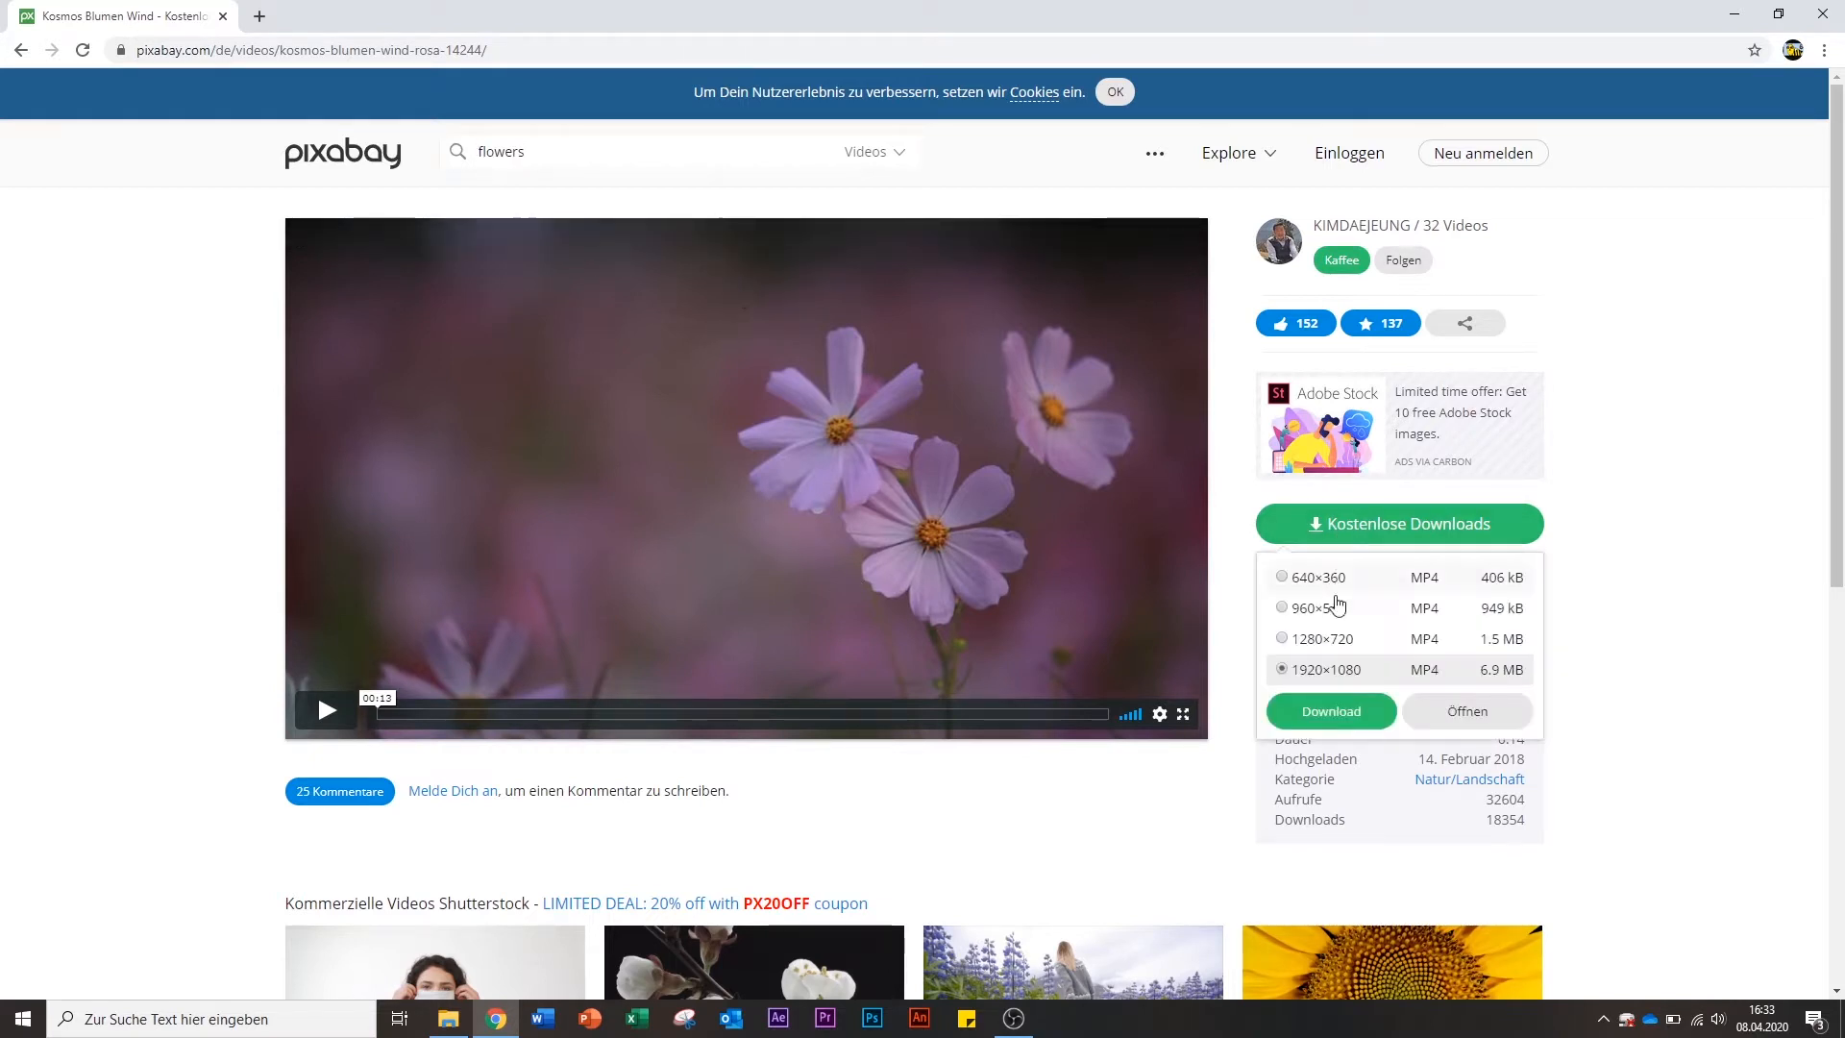
pyautogui.click(1326, 708)
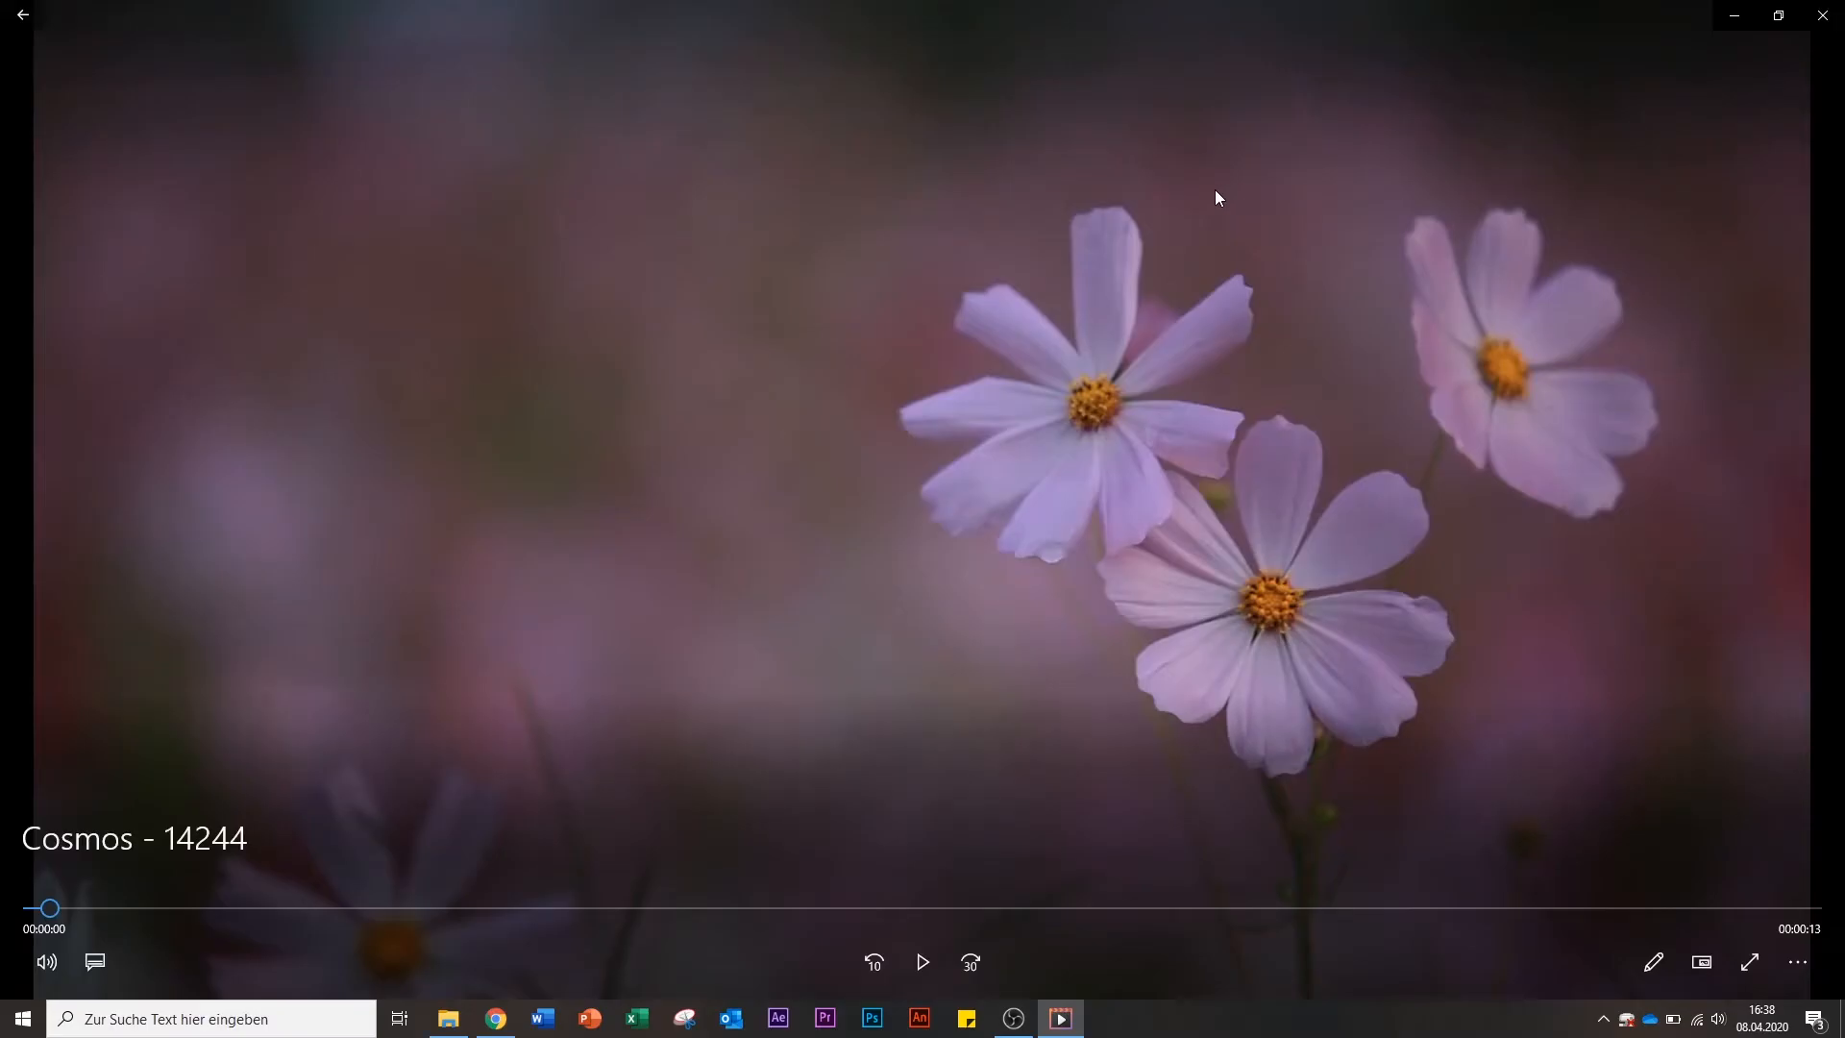
# Switch to Snipping Tool, set a 4-second delay and capture the first frame of the Cosmos video as a snip.
pyautogui.click(684, 1019)
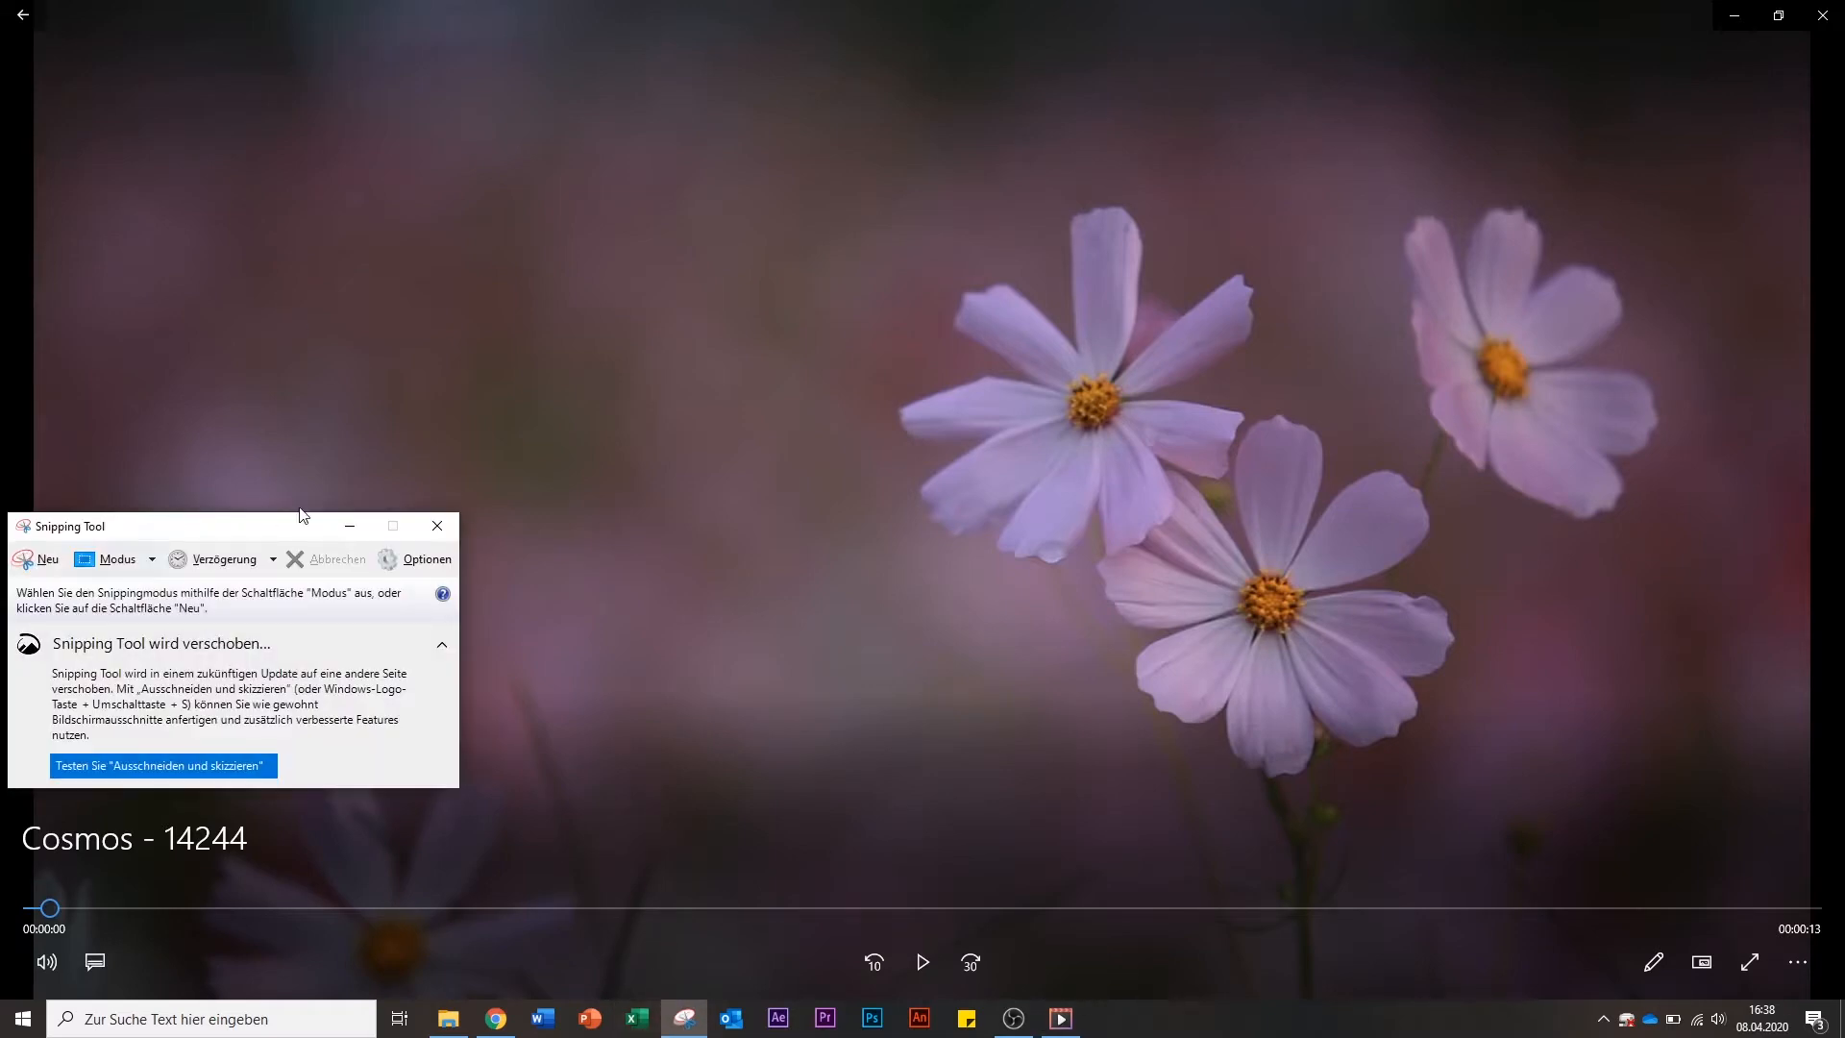
pyautogui.click(273, 559)
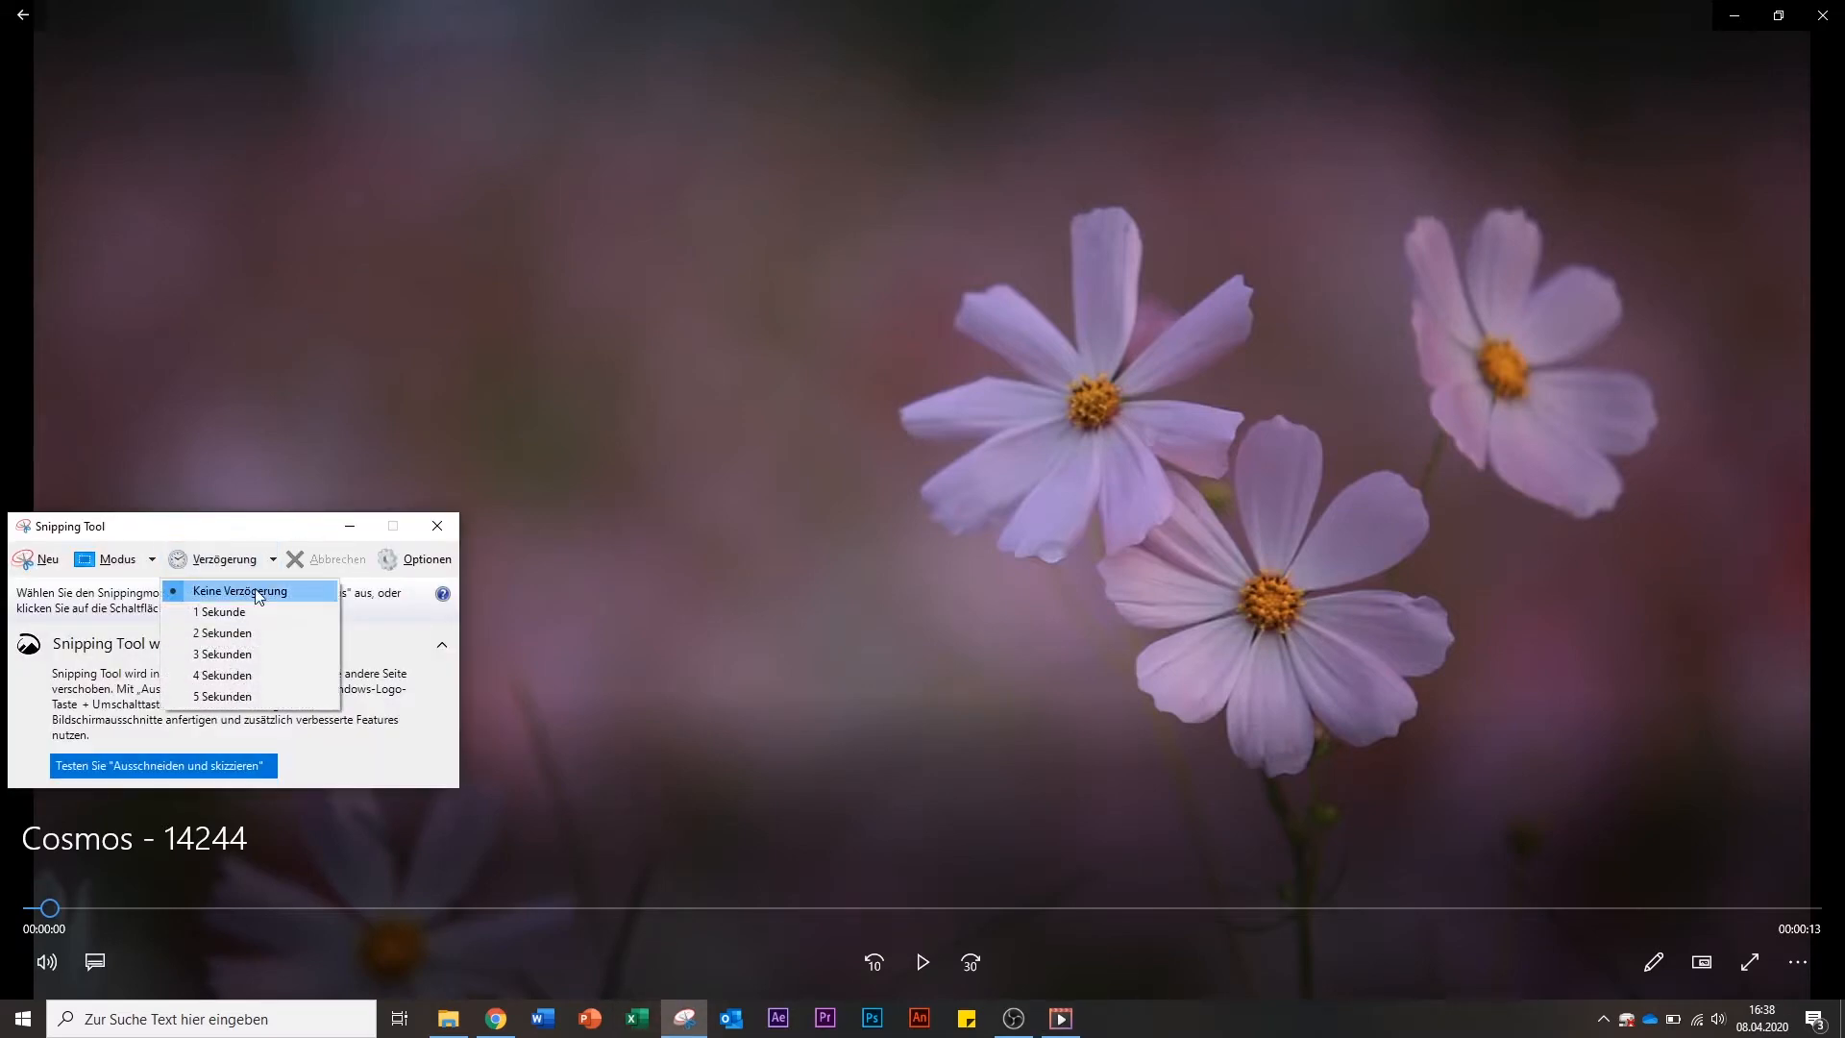
pyautogui.click(250, 681)
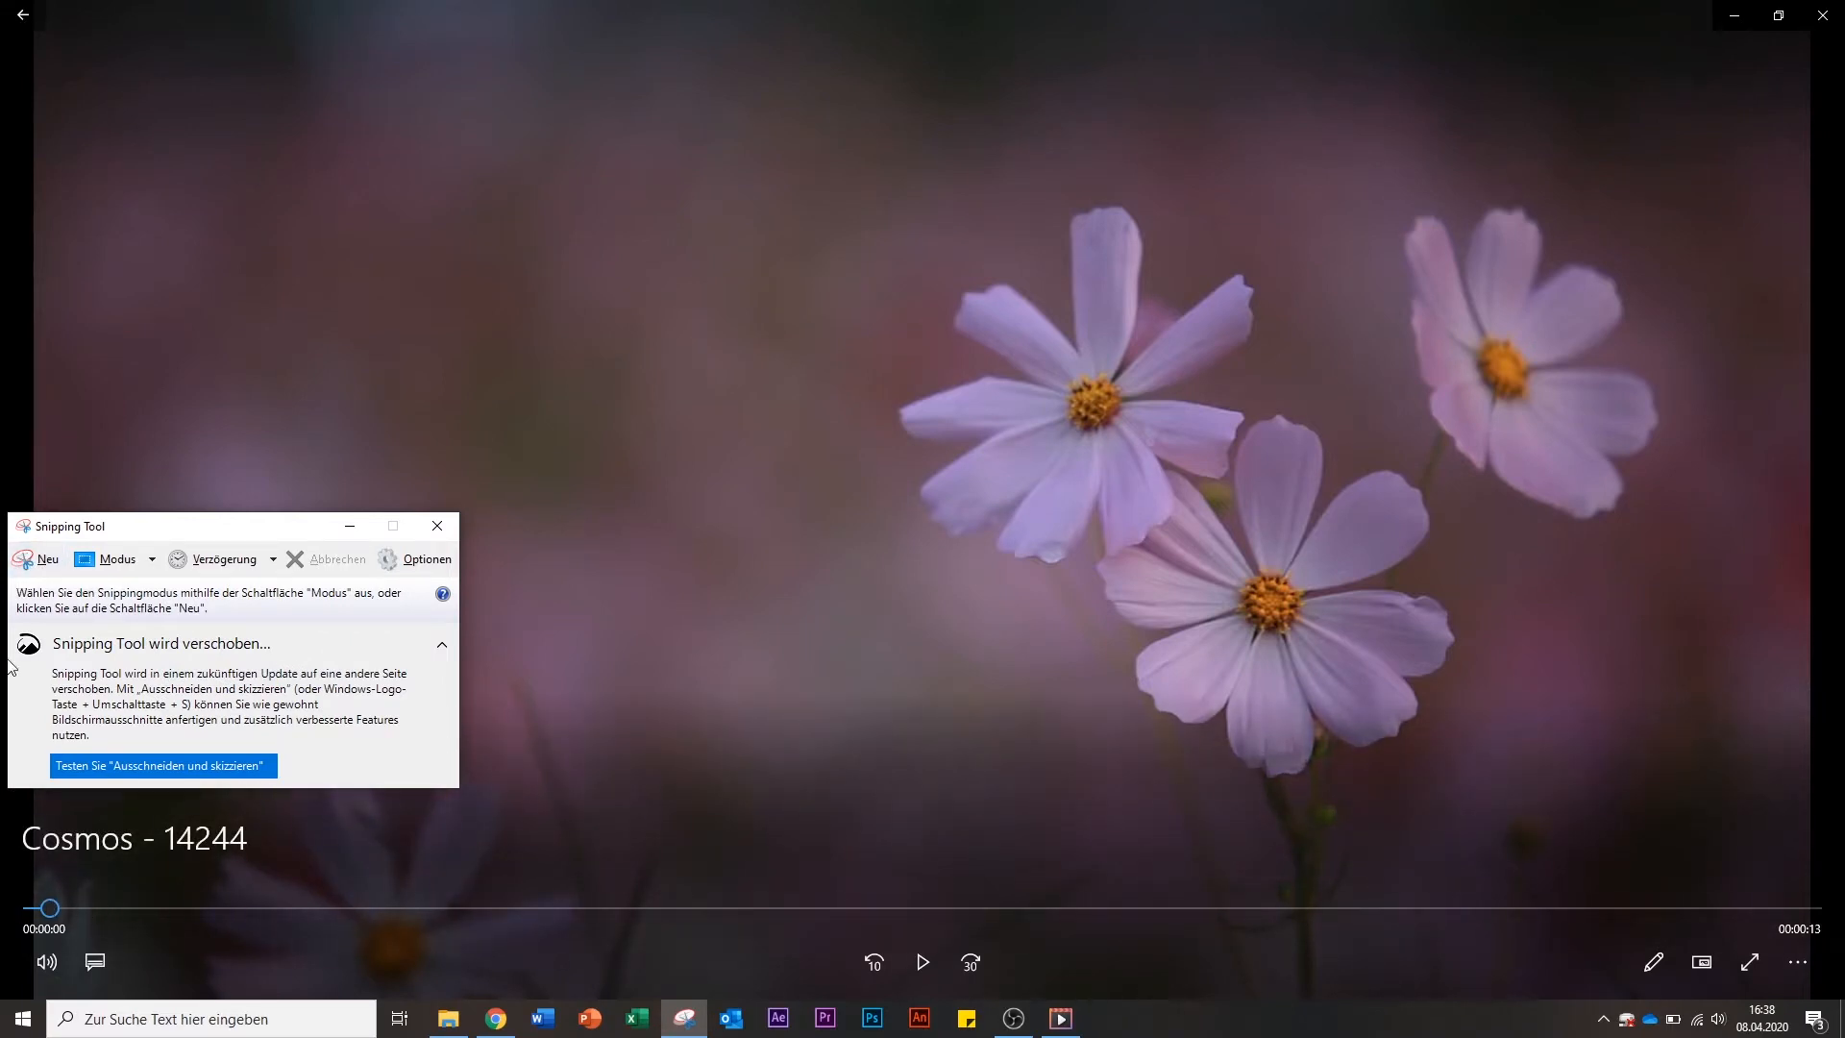
pyautogui.click(40, 562)
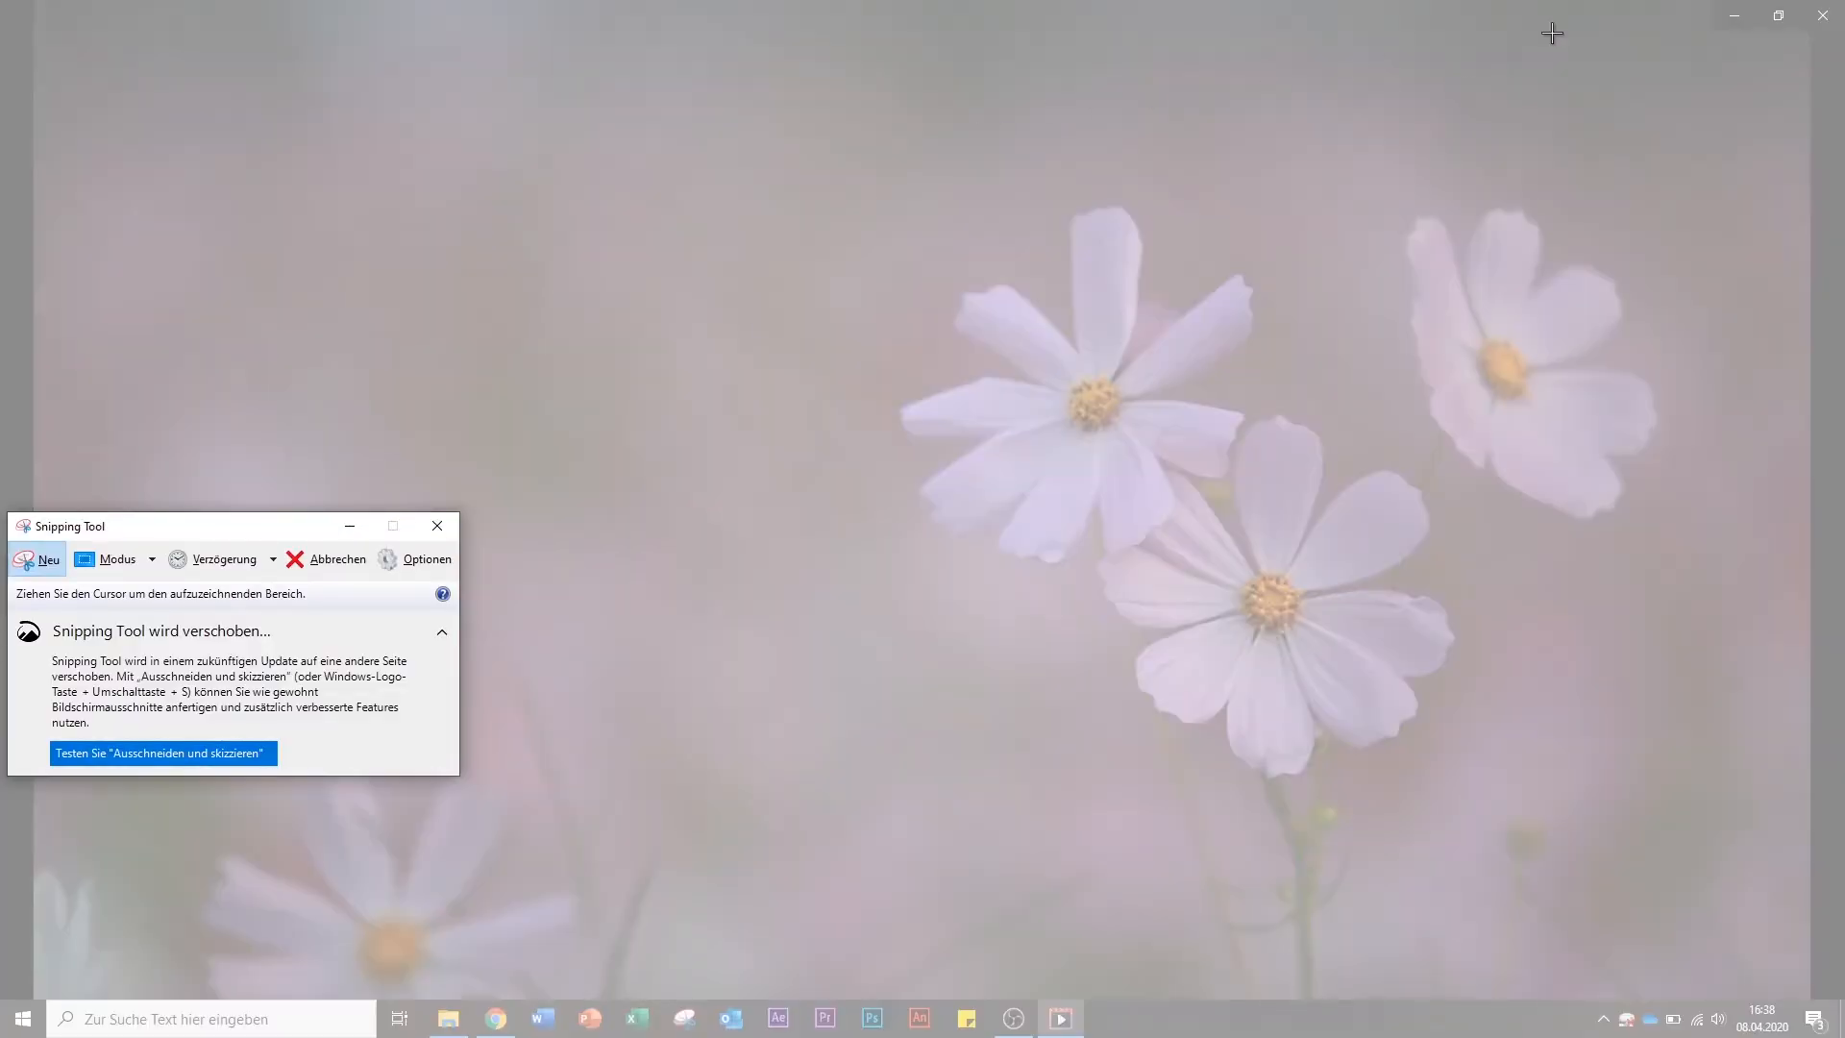
pyautogui.moveTo(1792, 31); pyautogui.dragTo(31, 1000)
# Save the snip as Flower Test.JPG in the Flower Tutorial folder.
pyautogui.rightClick(662, 536)
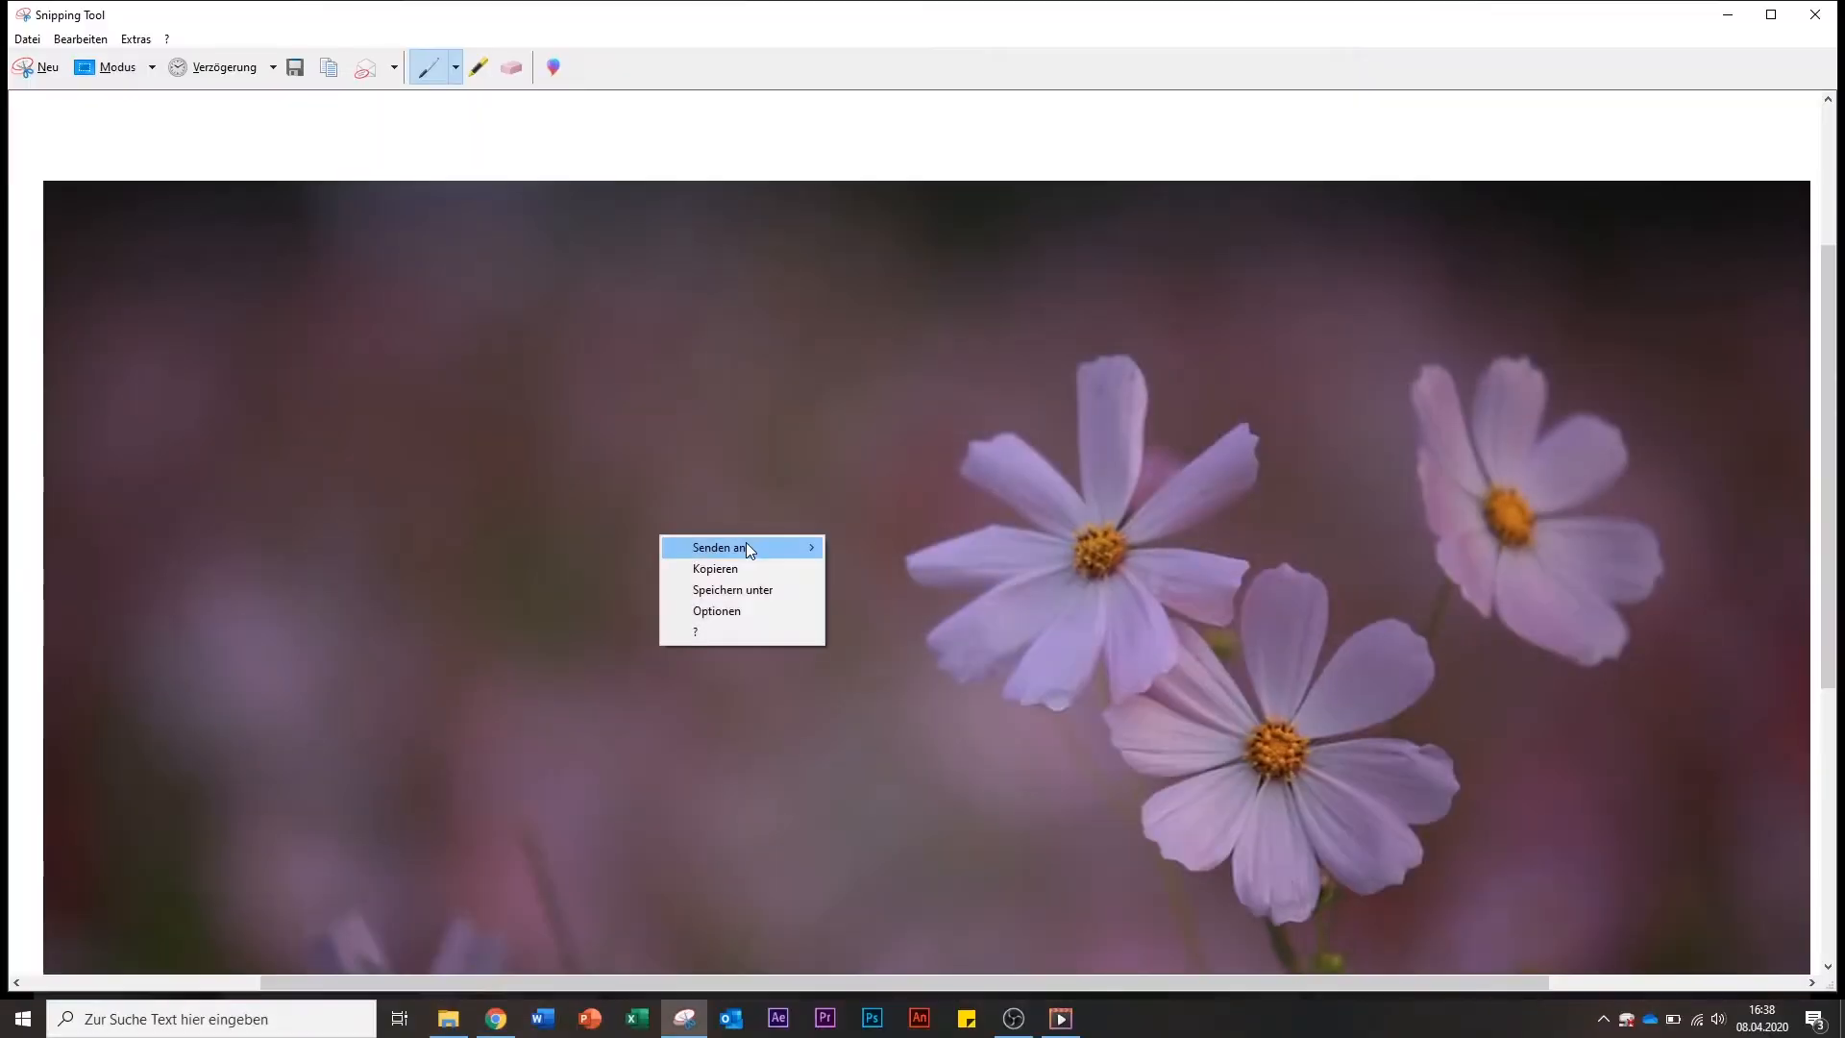
pyautogui.click(736, 592)
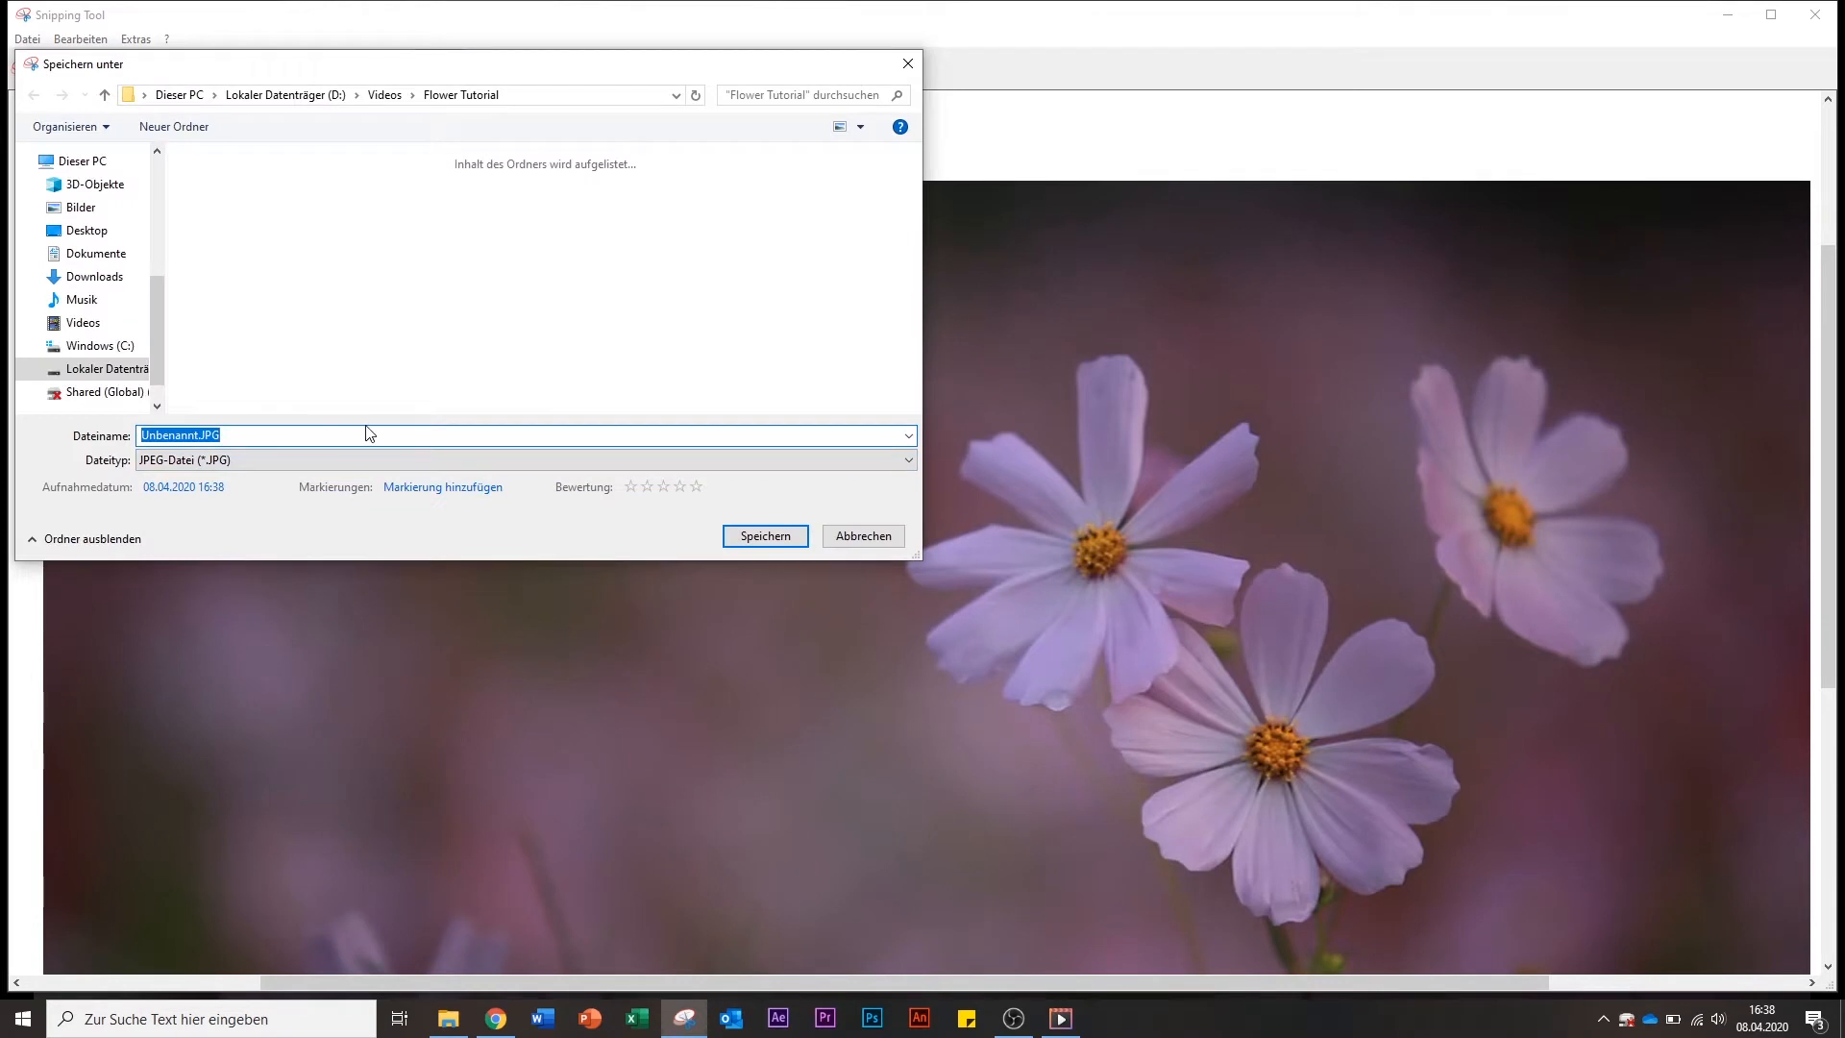
pyautogui.press('BackSpace')
pyautogui.press('Return')
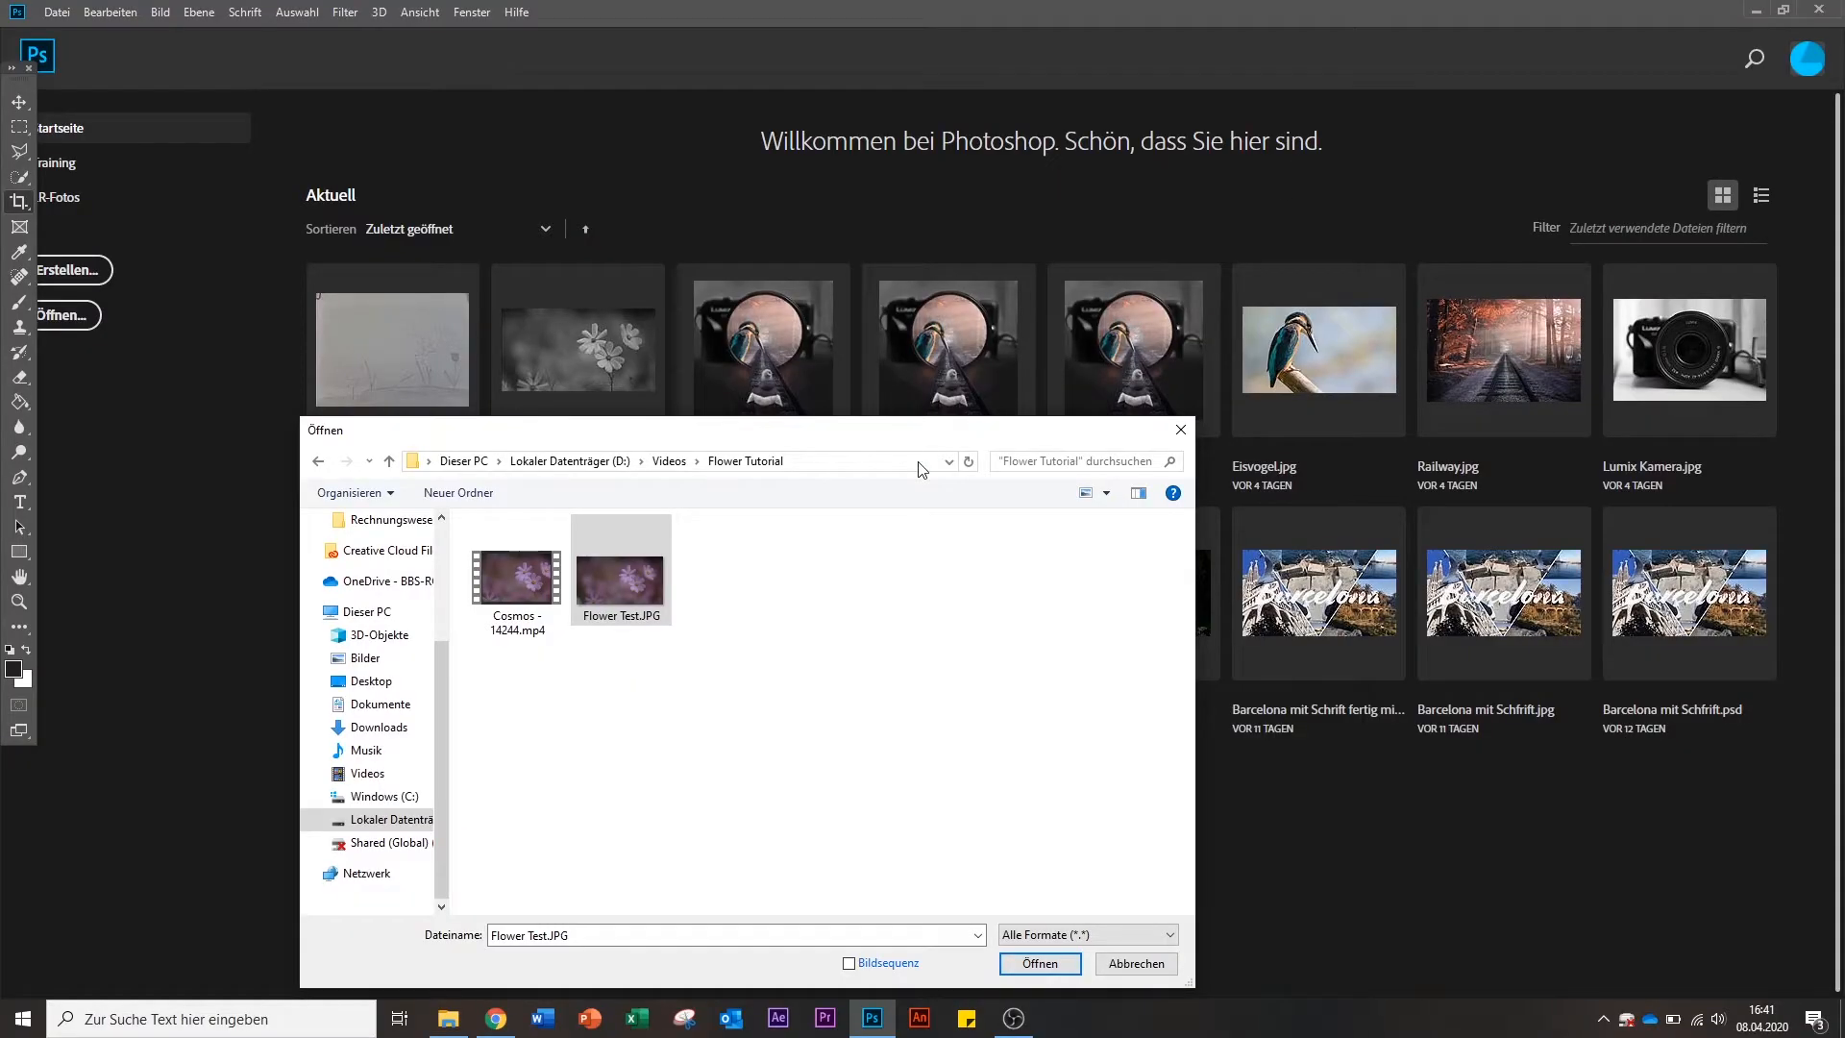
# Open Flower Test.JPG in Photoshop and clear the recording program's window out of the way.
pyautogui.click(1042, 964)
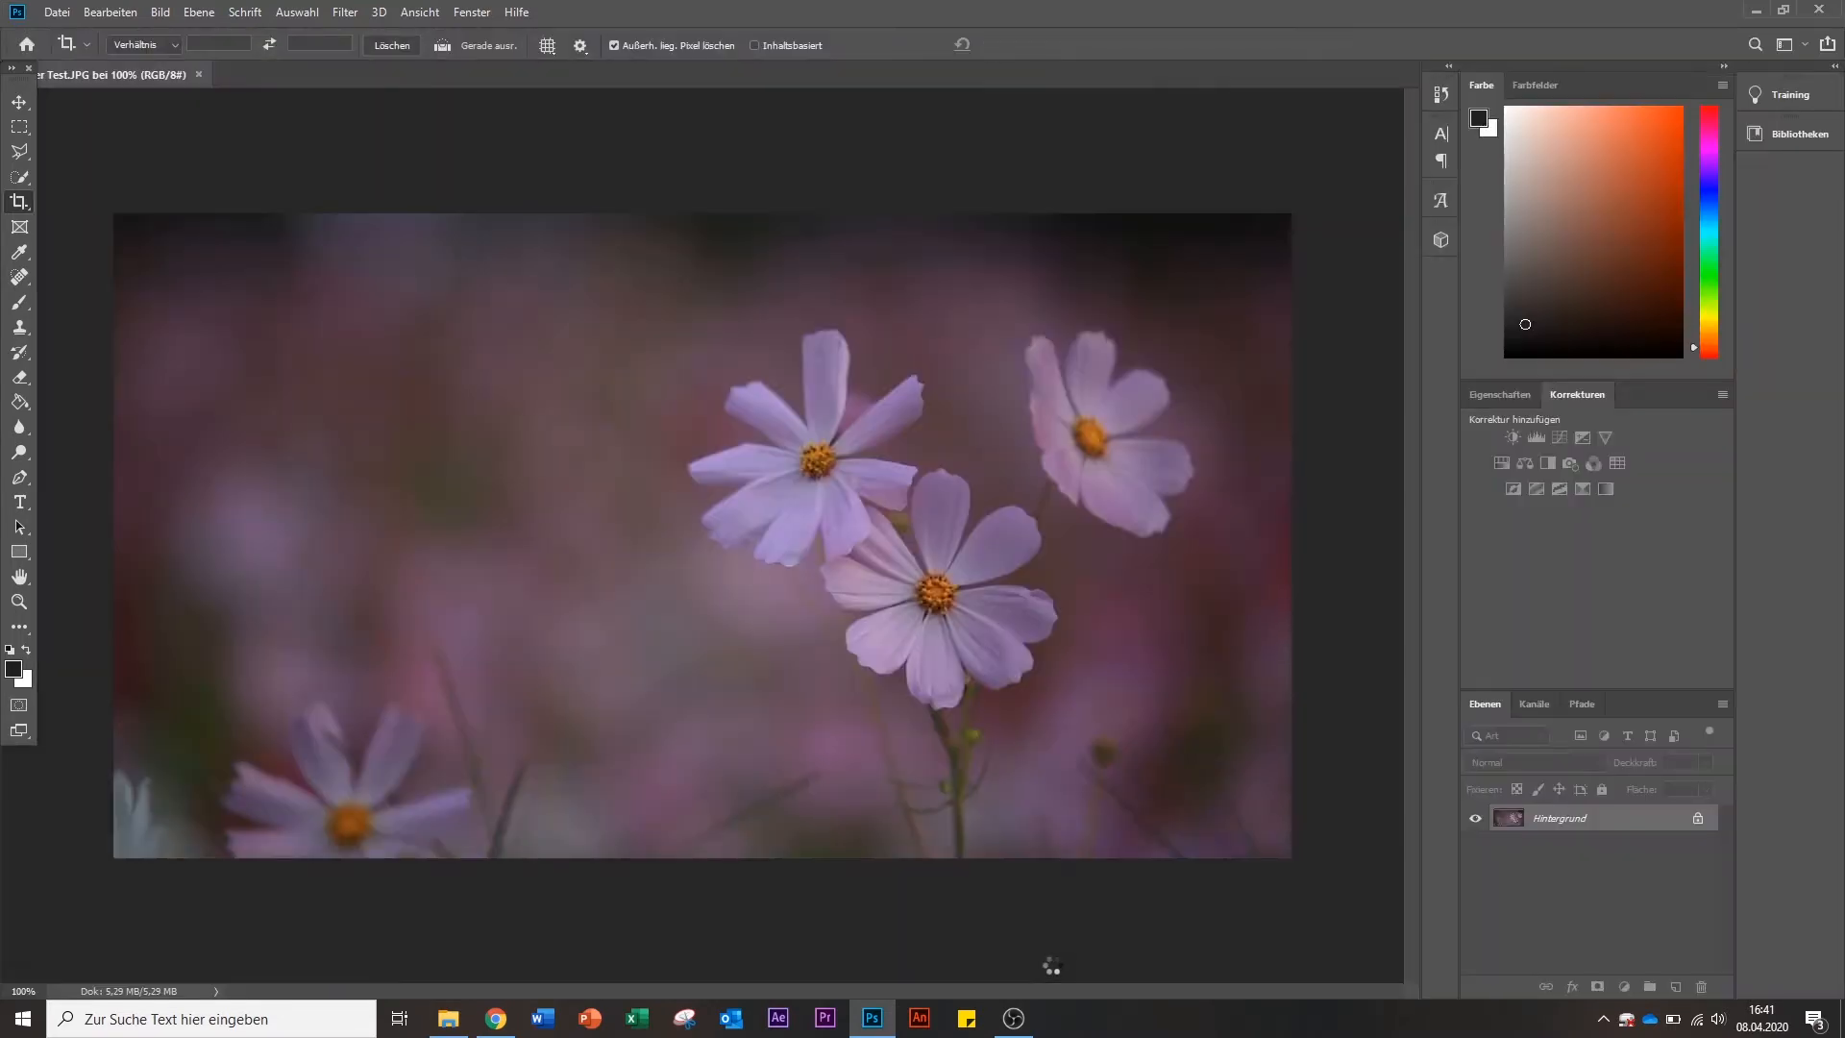
pyautogui.press('c')
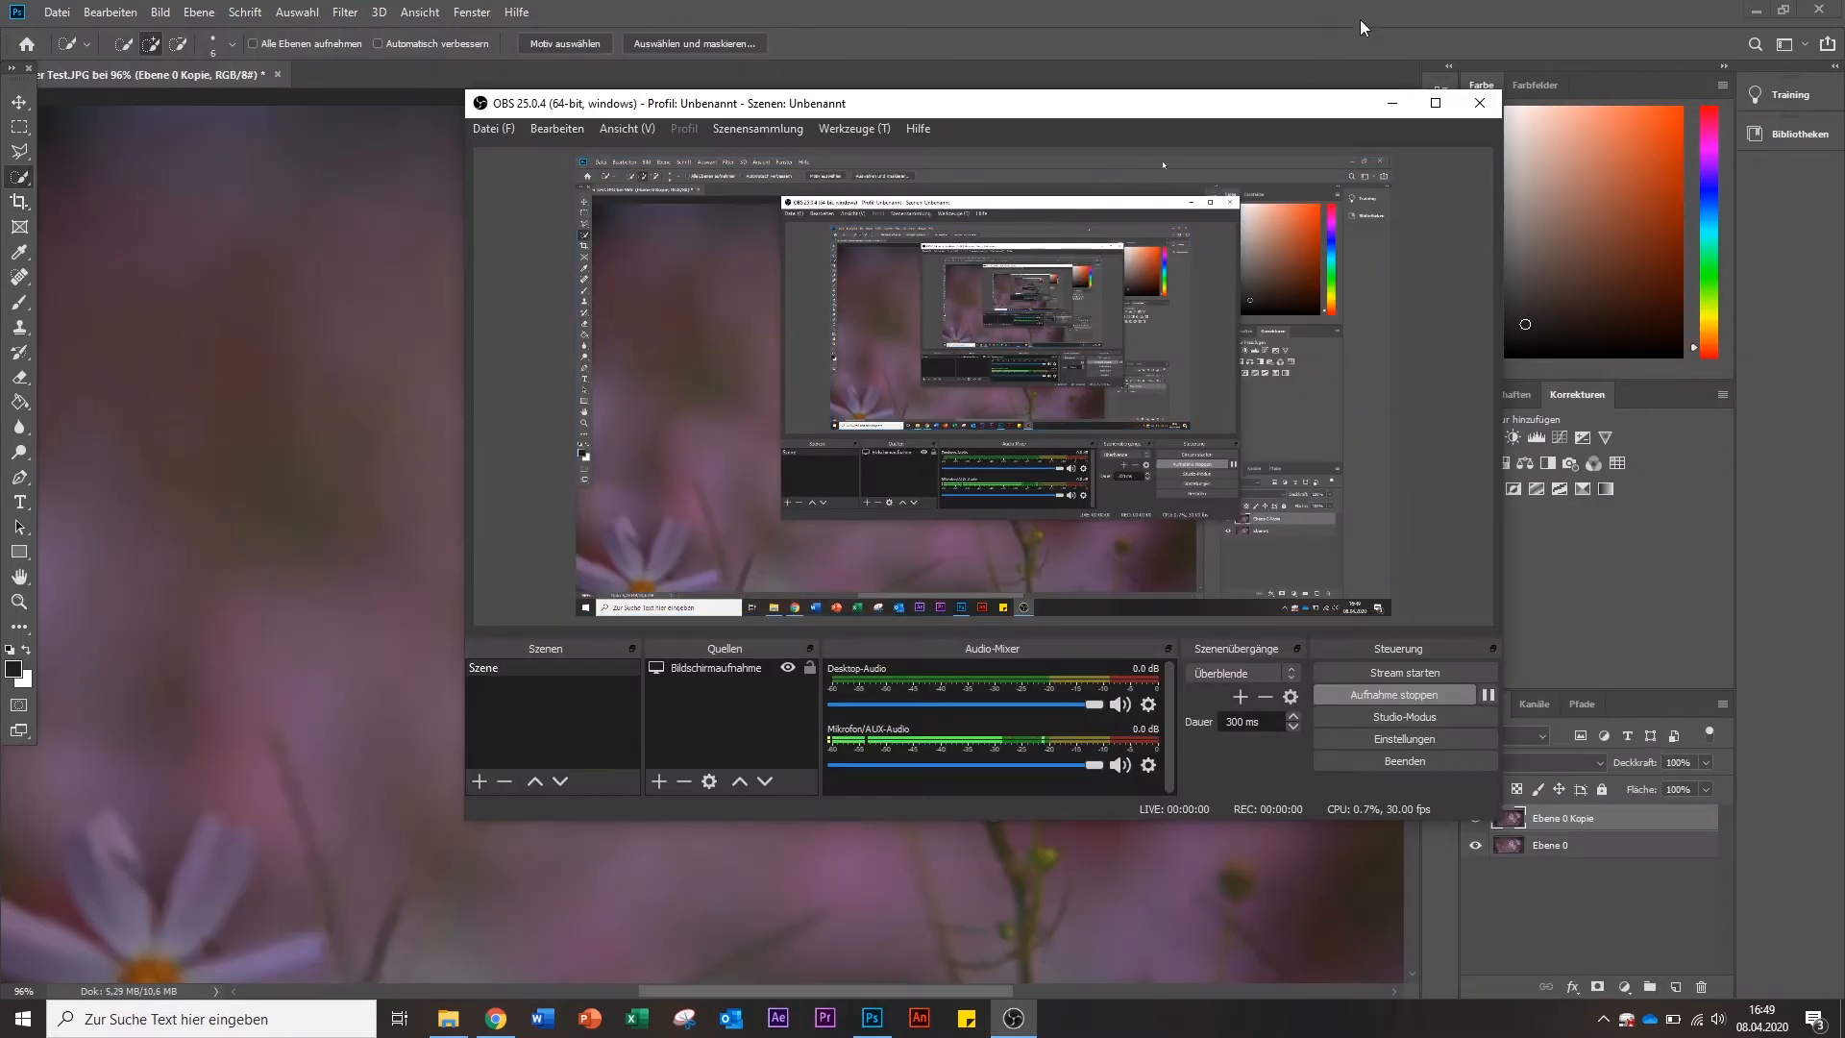
pyautogui.click(1391, 102)
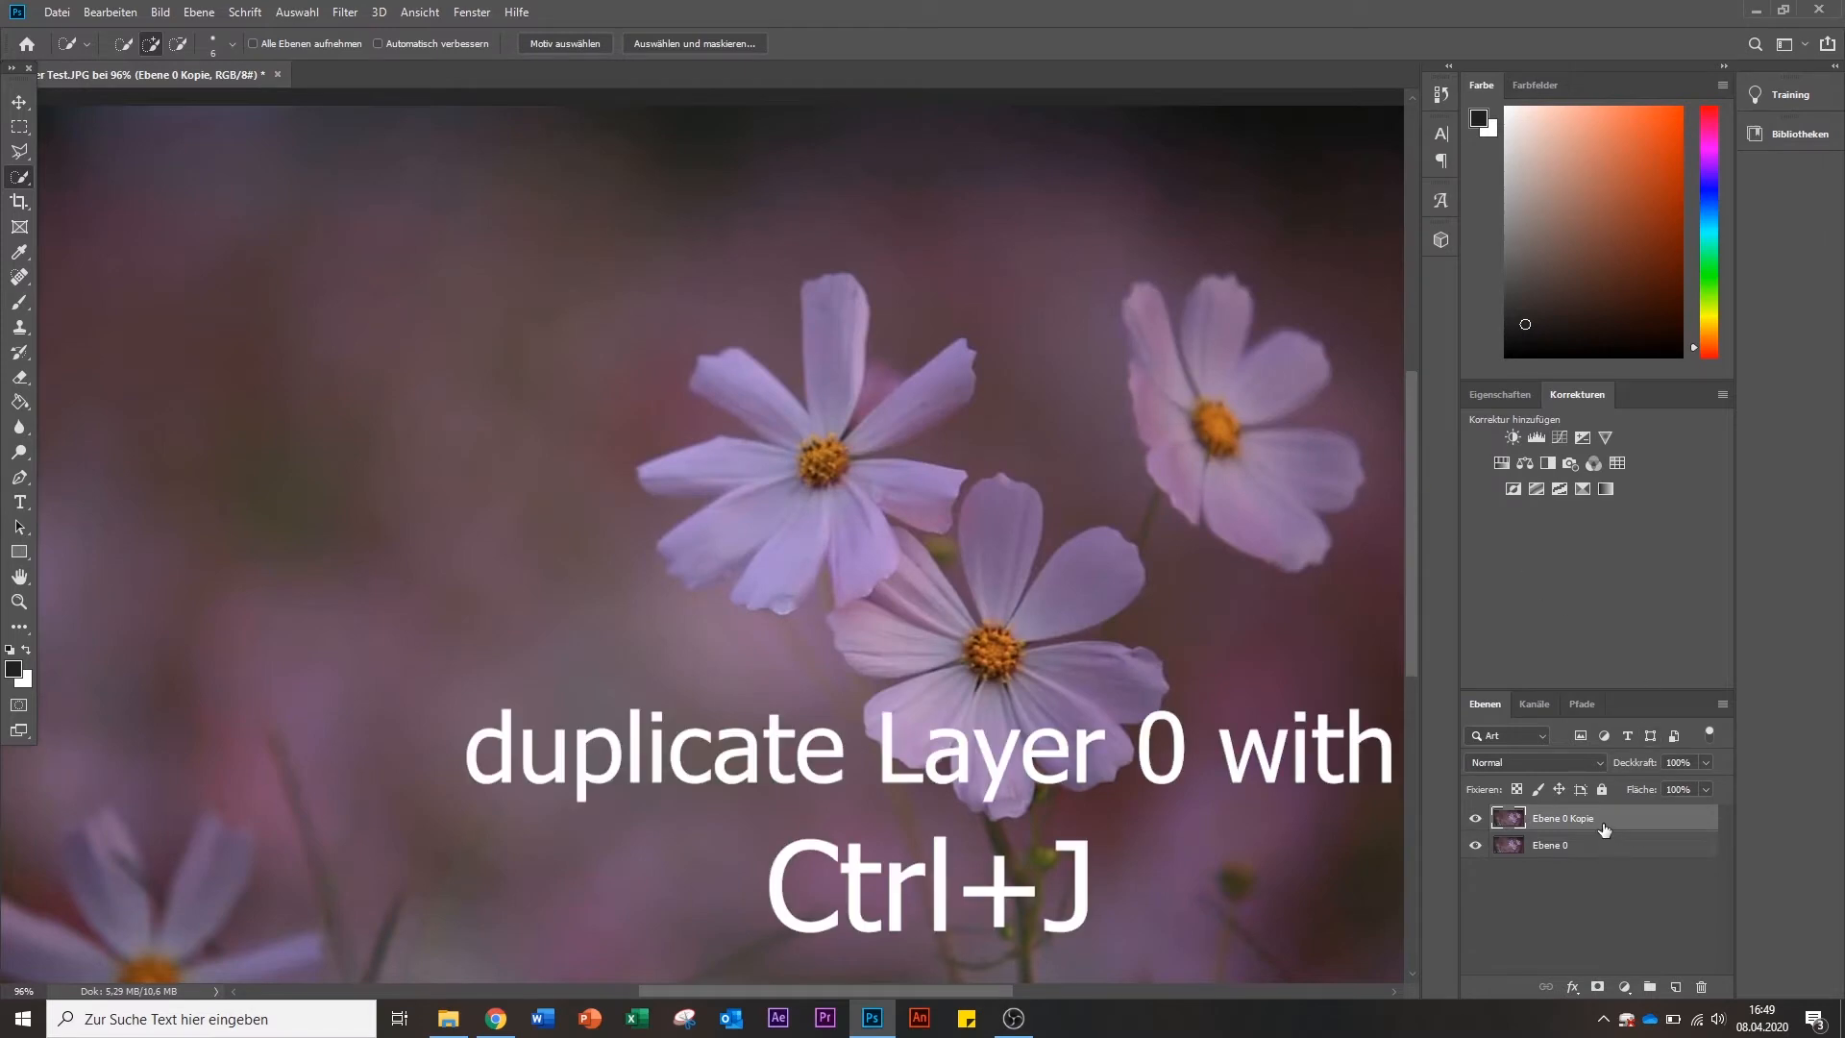
# With the Quick Selection tool, select the lower, right and top petals of the left flower on Ebene 0 Kopie.
pyautogui.rightClick(20, 179)
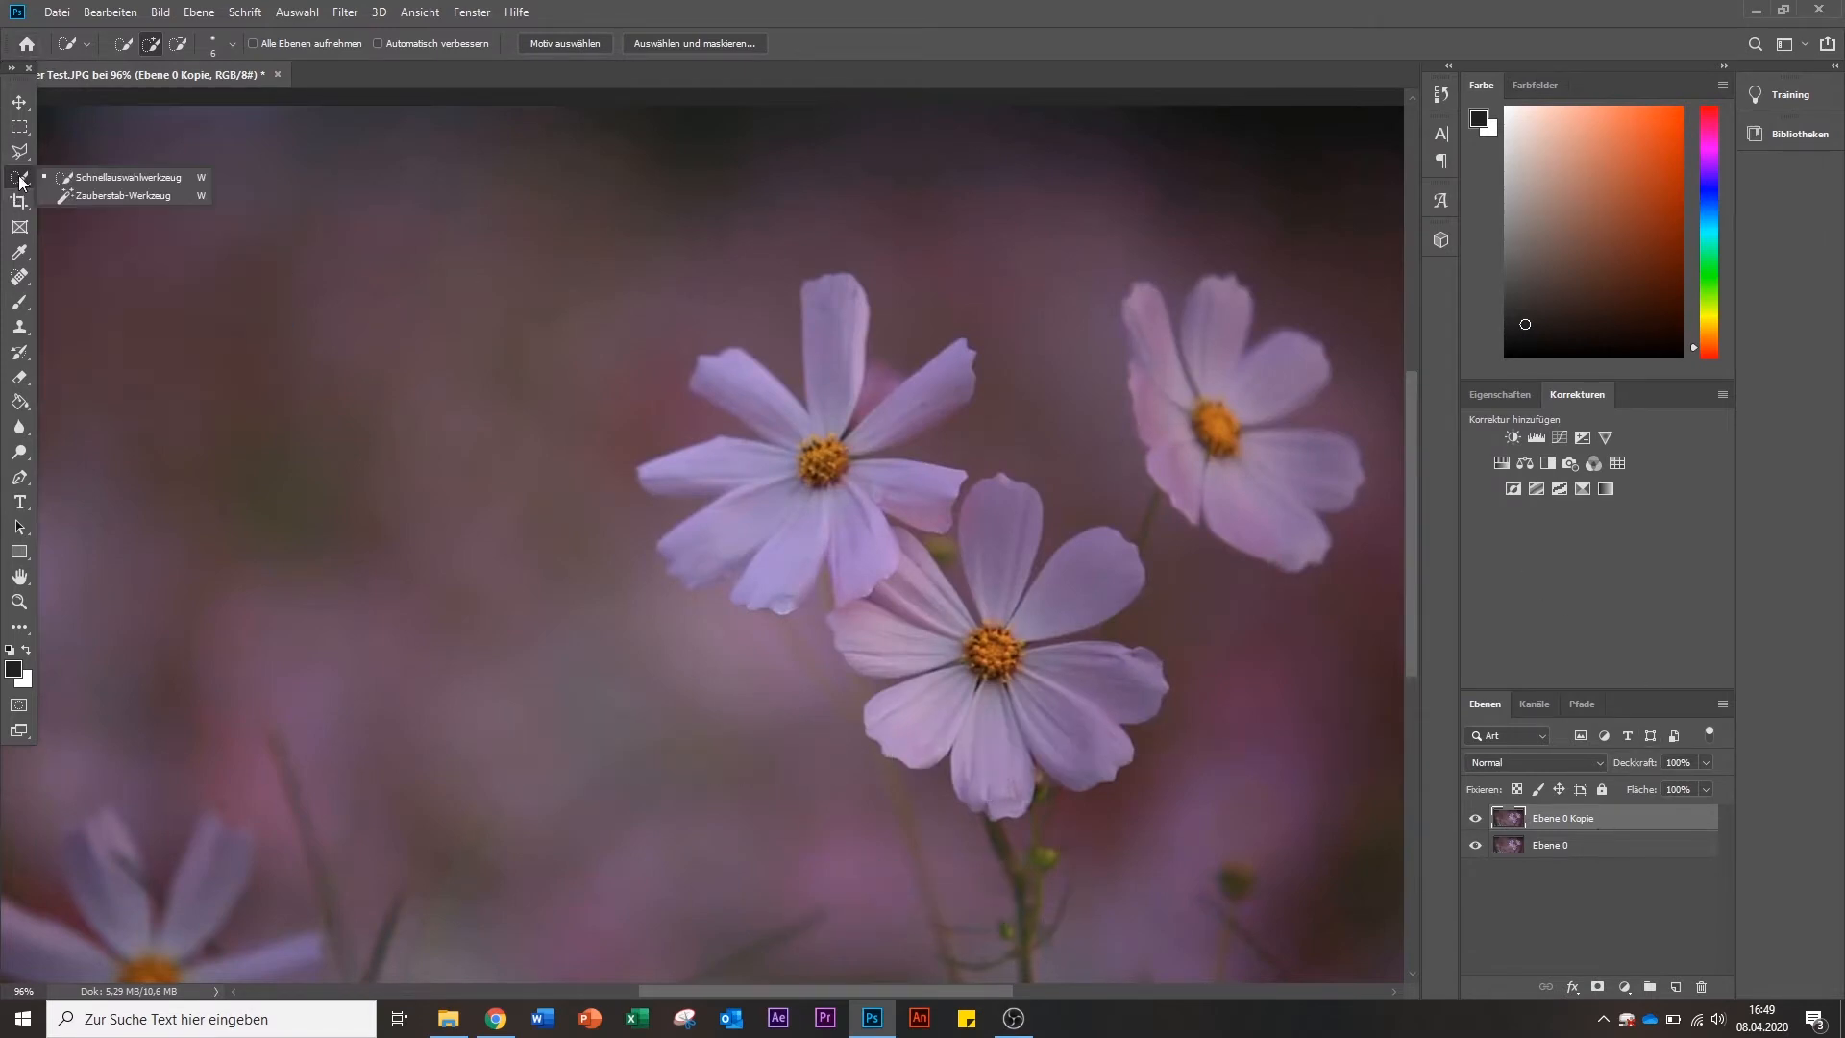
pyautogui.click(113, 178)
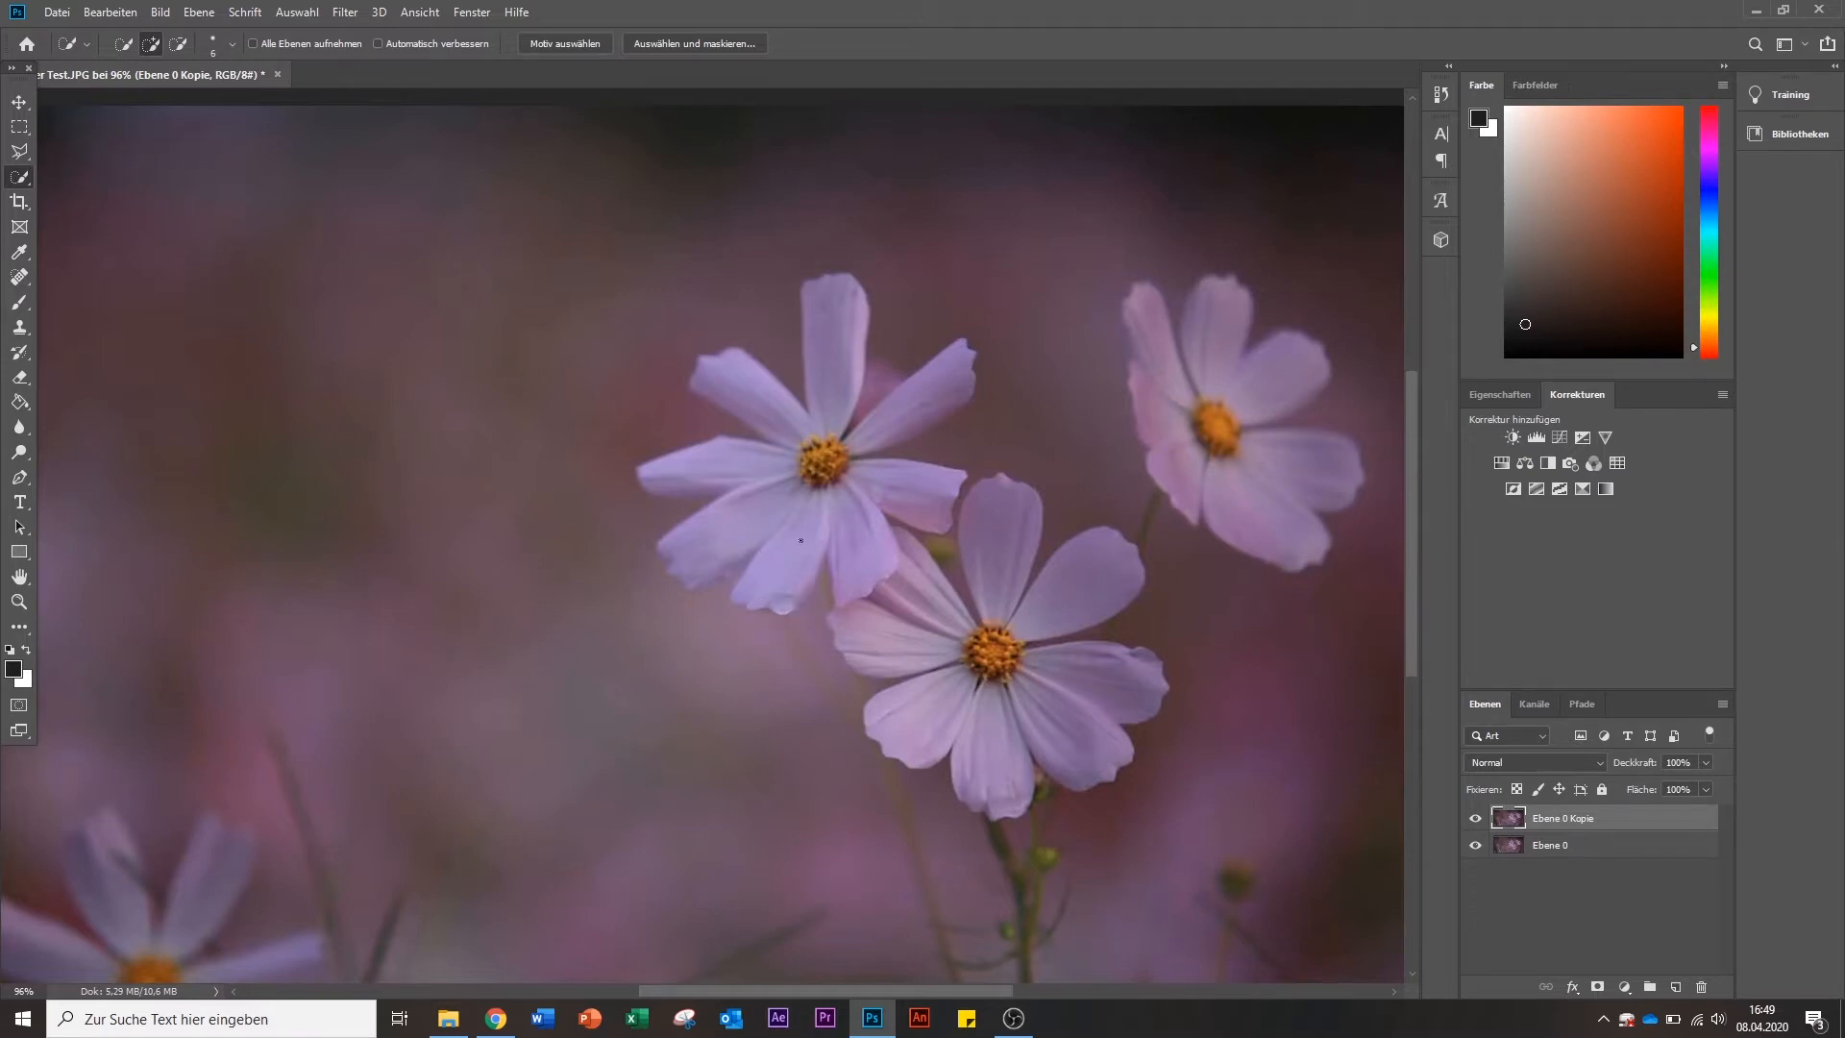
pyautogui.moveTo(788, 530)
pyautogui.mouseDown()
pyautogui.moveTo(1026, 495)
pyautogui.moveTo(791, 535)
pyautogui.moveTo(795, 510)
pyautogui.mouseUp()
pyautogui.scroll(3, 799, 539)
pyautogui.moveTo(766, 608)
pyautogui.mouseDown()
pyautogui.moveTo(841, 403)
pyautogui.moveTo(856, 289)
pyautogui.moveTo(884, 413)
pyautogui.moveTo(852, 426)
pyautogui.moveTo(937, 378)
pyautogui.moveTo(899, 529)
pyautogui.mouseUp()
pyautogui.click(866, 419)
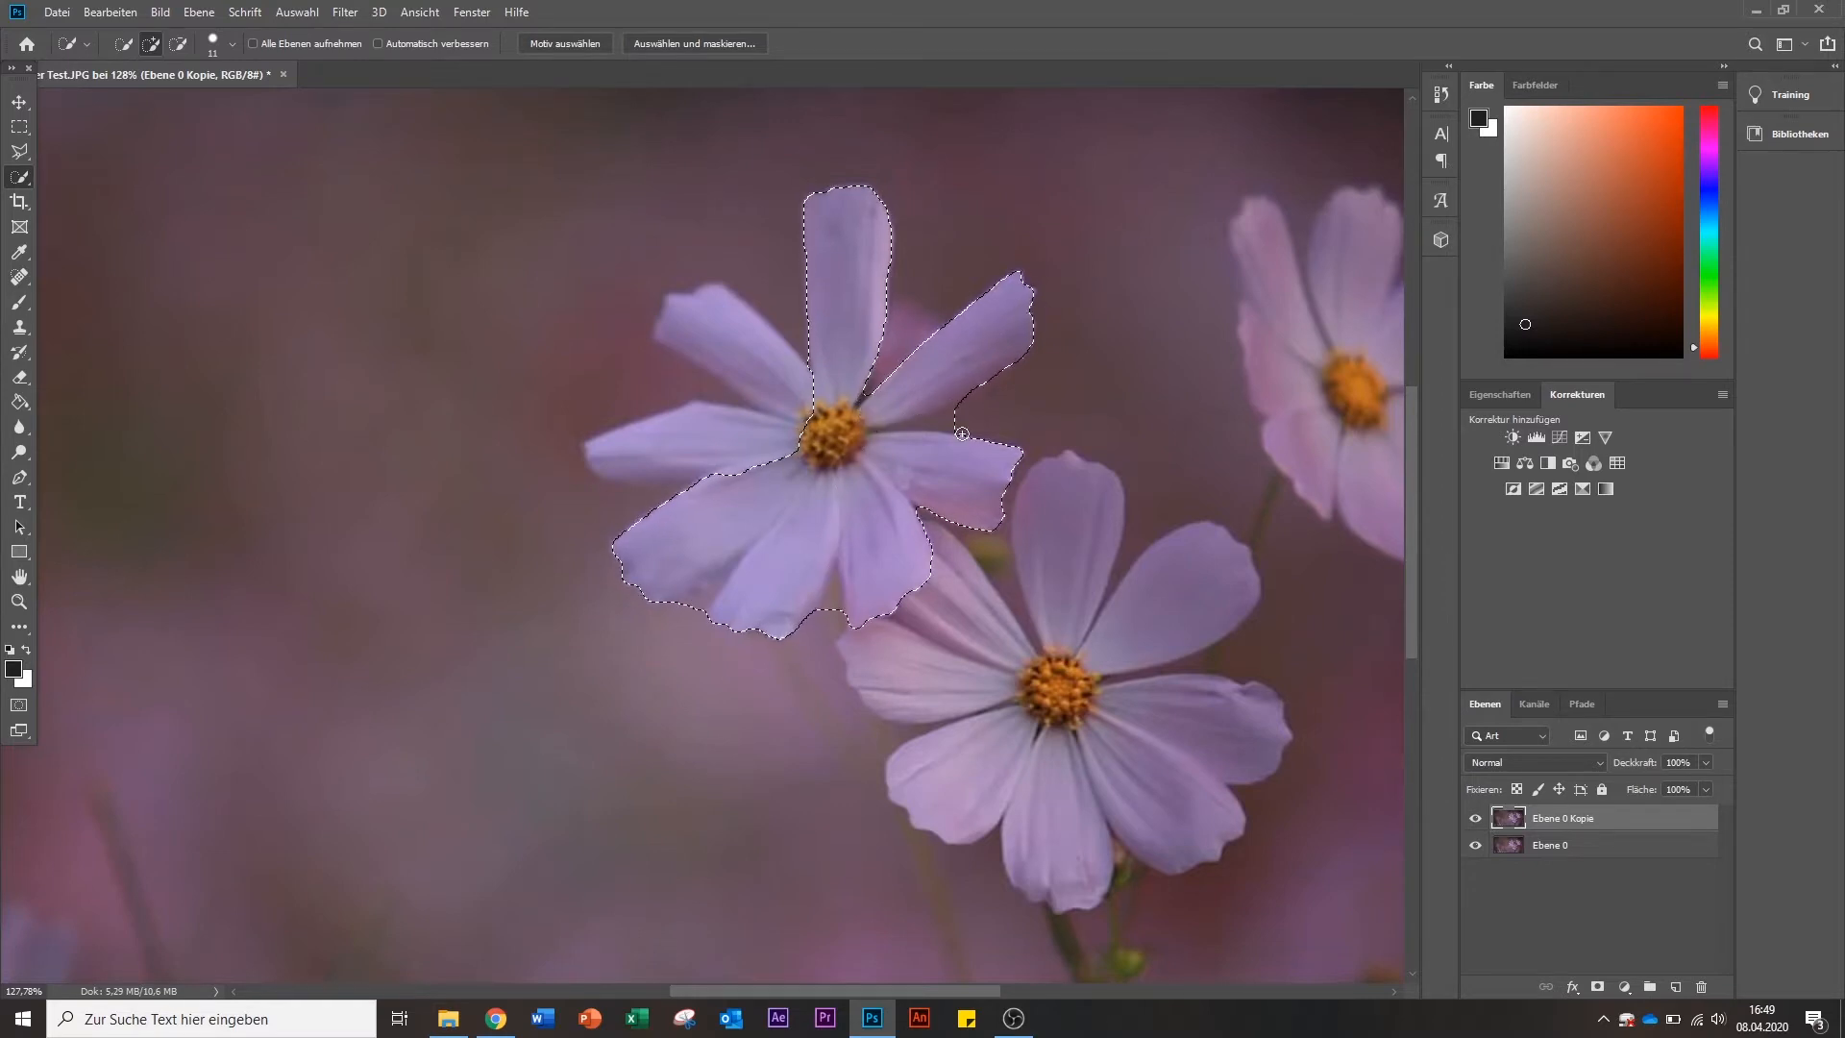
# Add the left flower's two remaining left petals to the selection and subtract the background caught between its petals.
pyautogui.moveTo(945, 421); pyautogui.dragTo(902, 426)
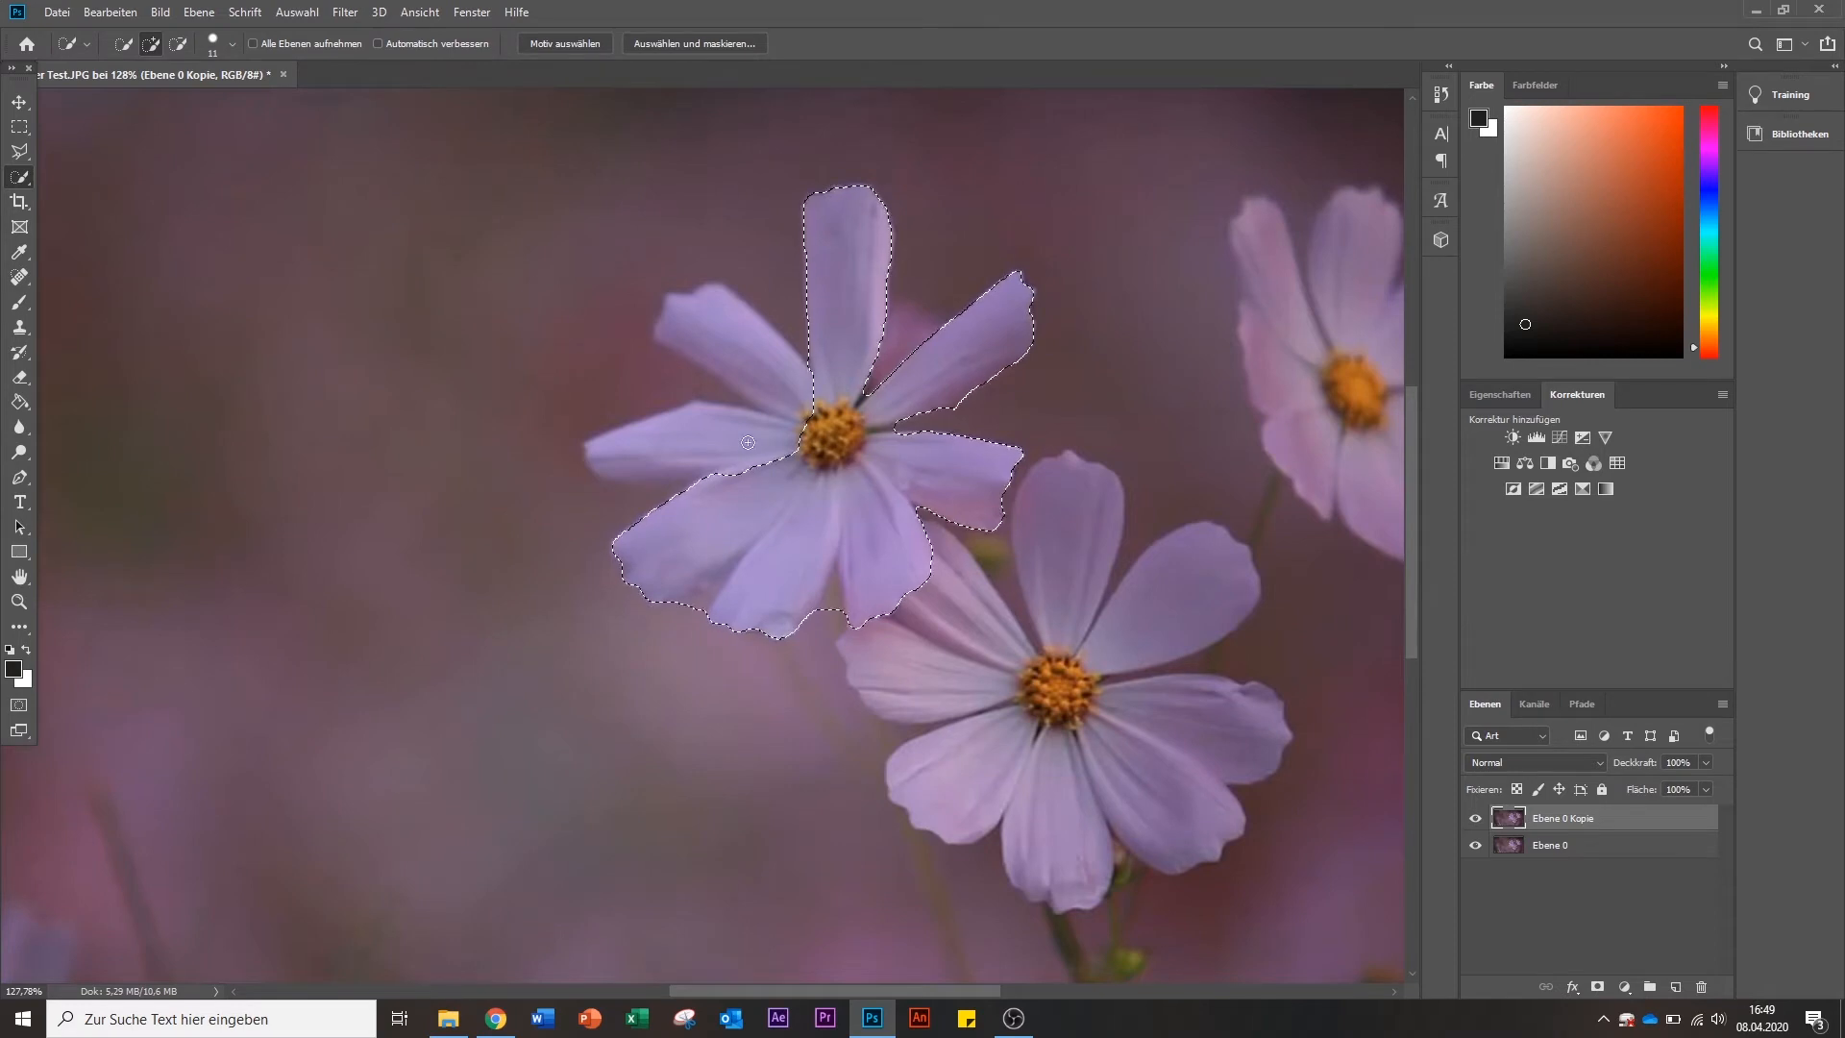
pyautogui.moveTo(664, 499); pyautogui.dragTo(611, 466)
pyautogui.press('alt')
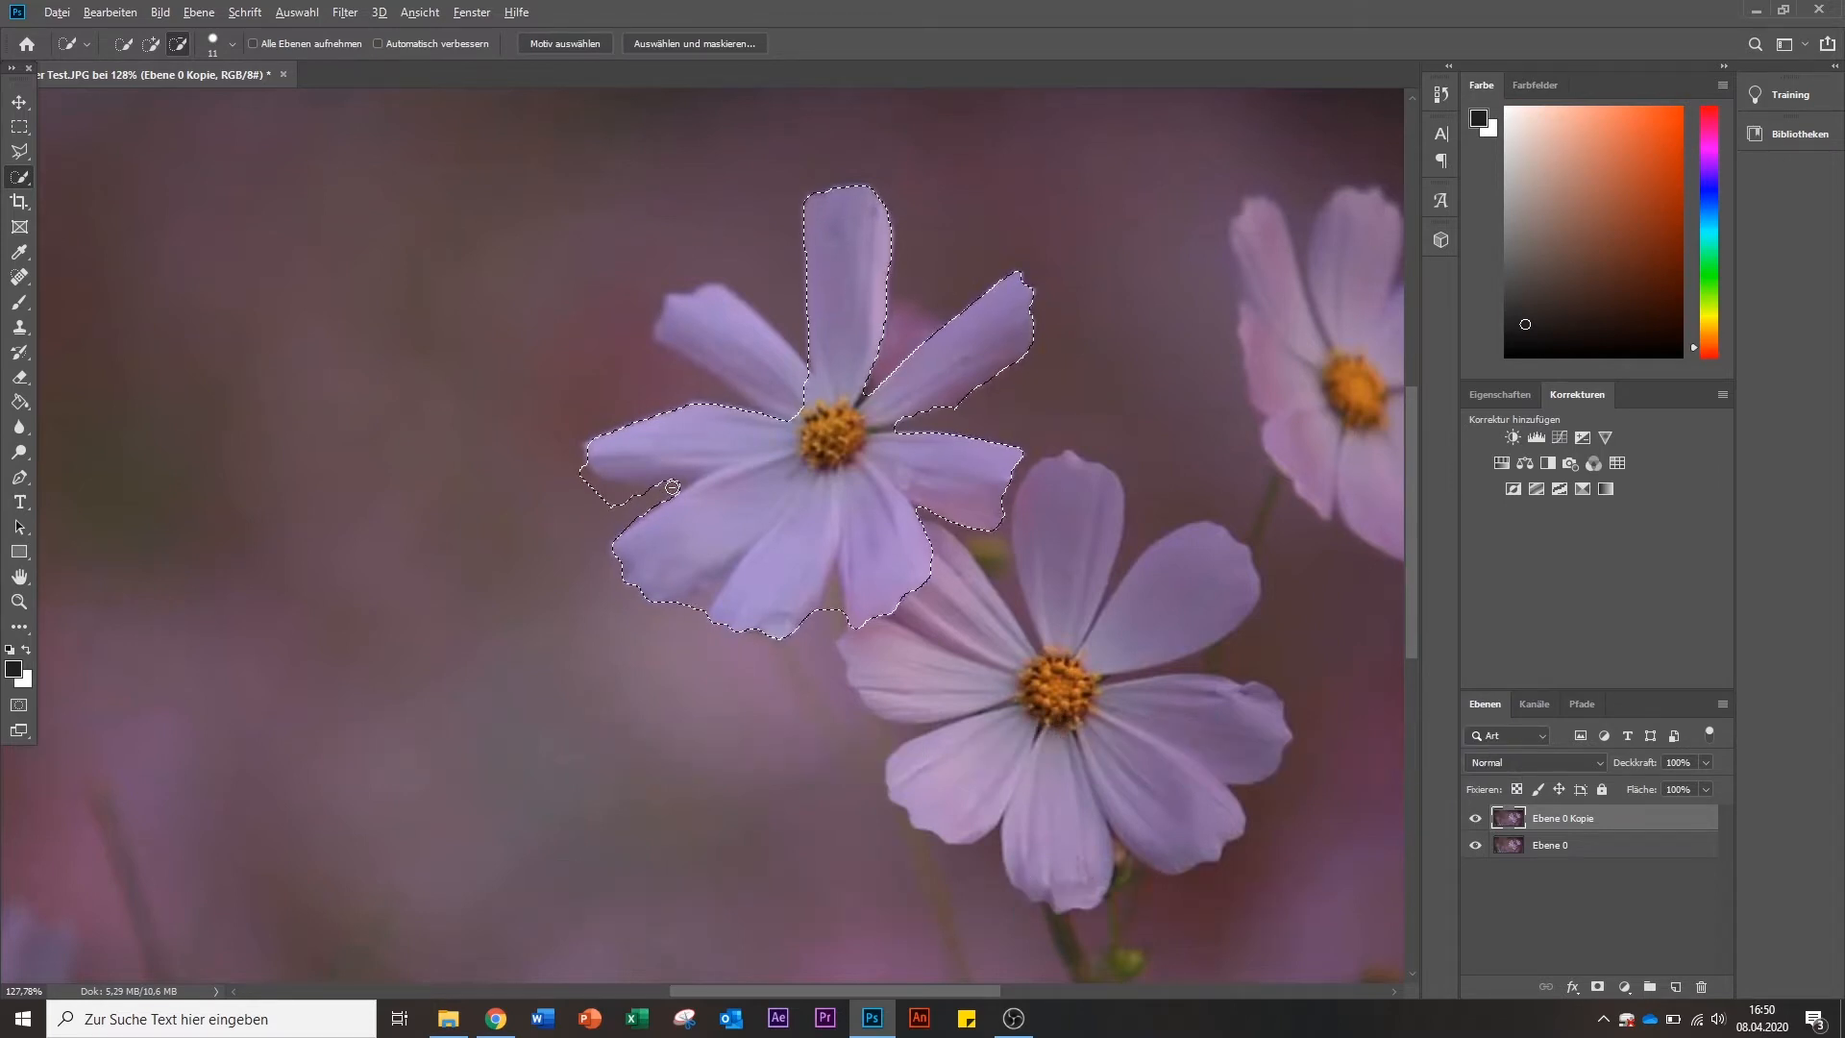
pyautogui.moveTo(672, 487); pyautogui.dragTo(652, 495)
pyautogui.moveTo(750, 357); pyautogui.dragTo(719, 318)
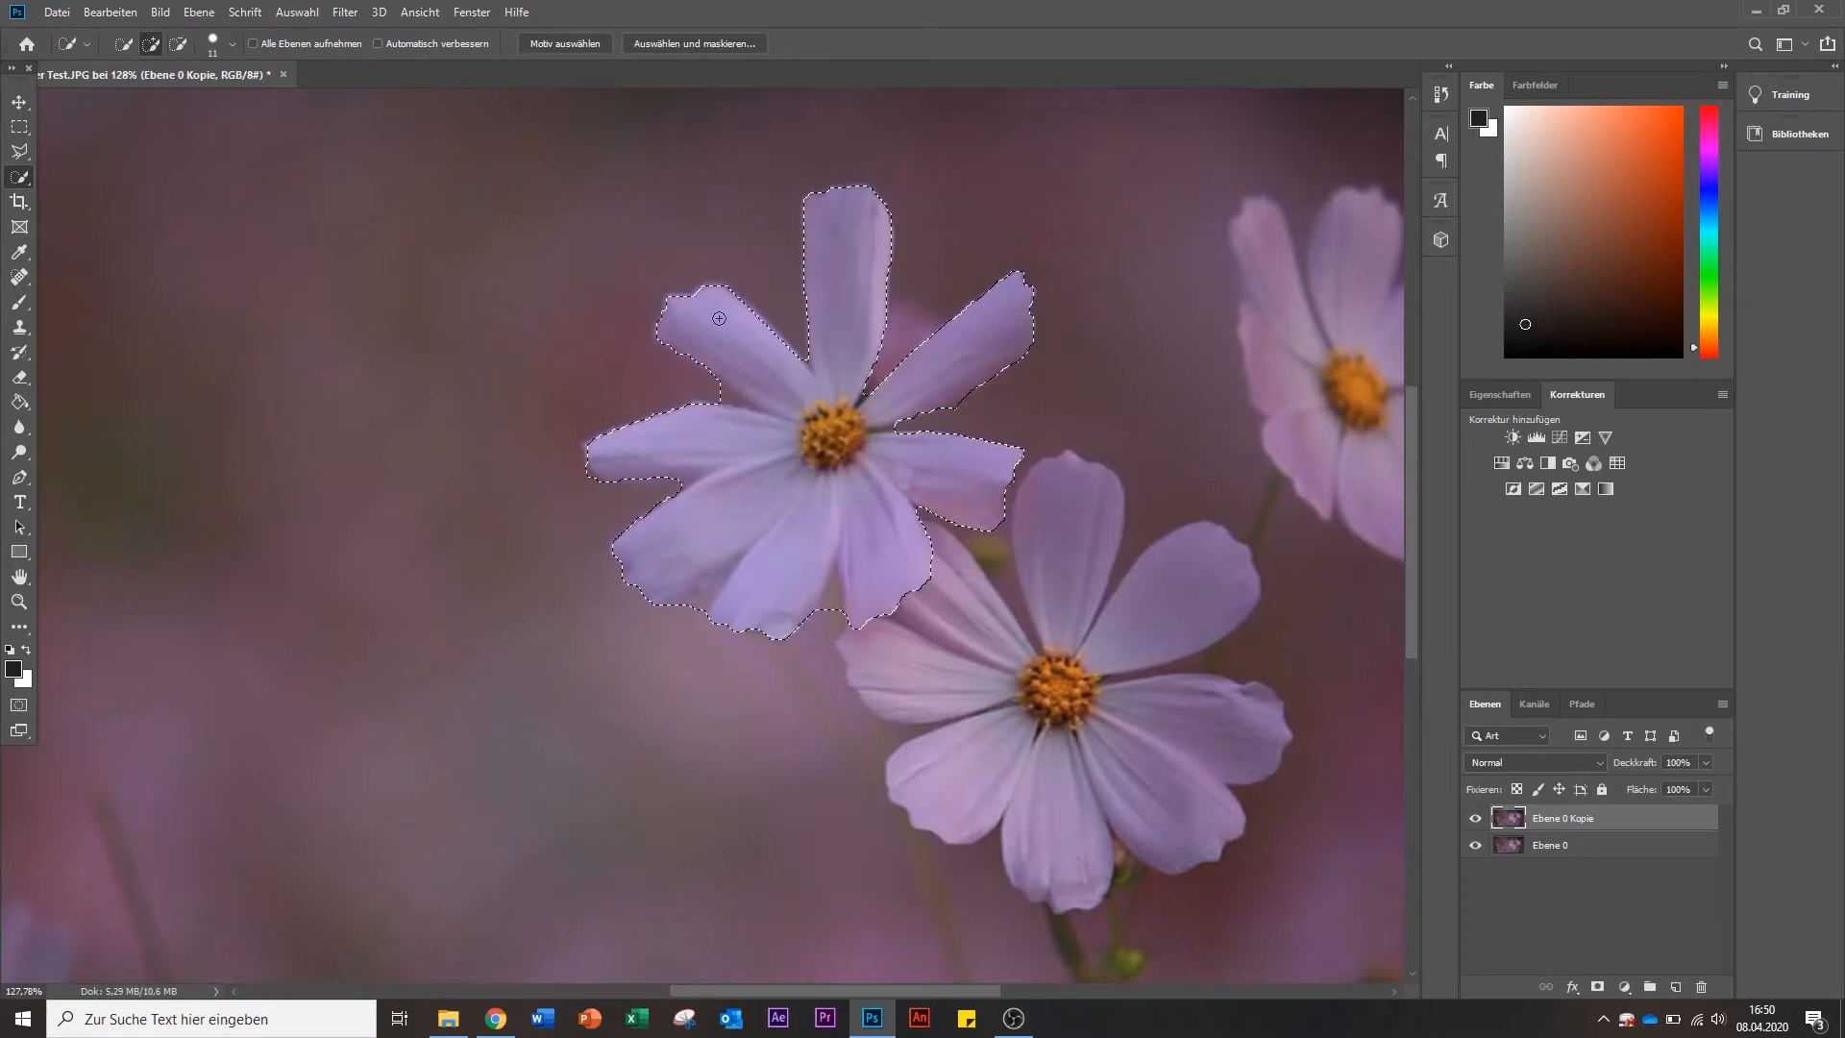
pyautogui.press('alt')
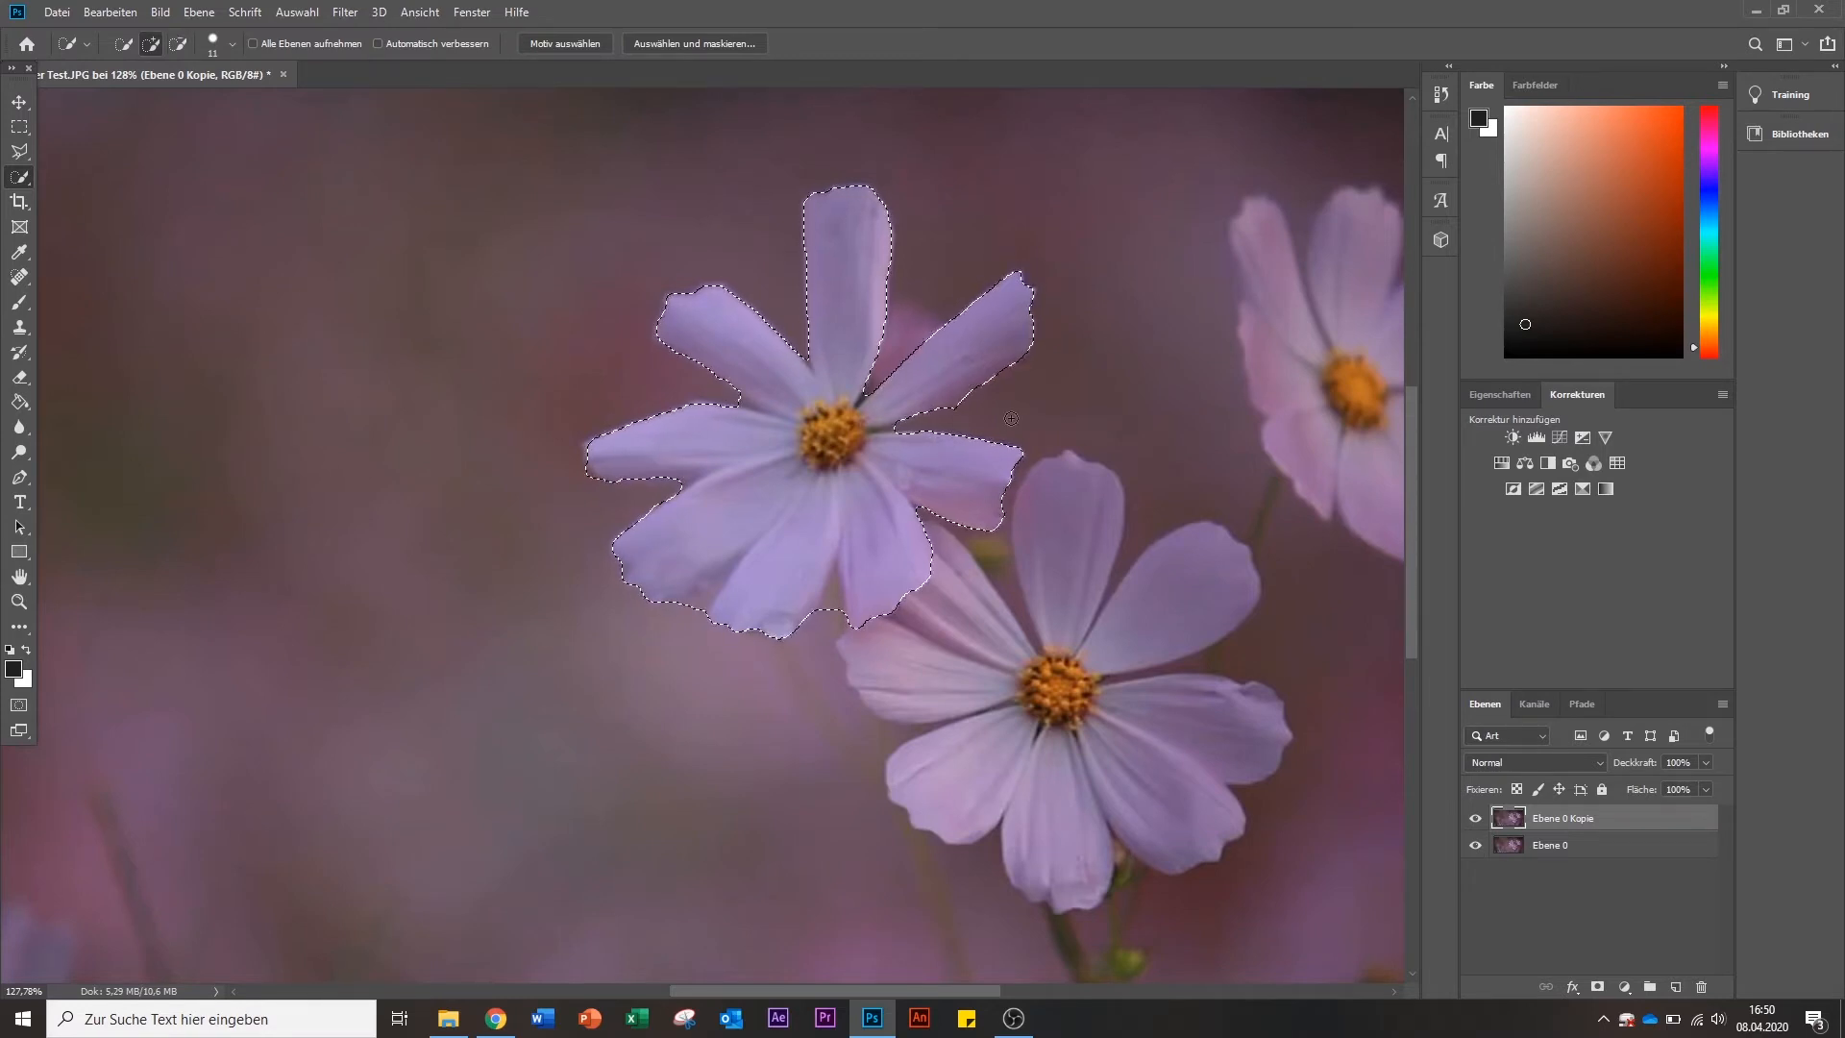
# Reduce the brush to 4 px and subtract the narrow background gap between the left flower's two right petals.
pyautogui.scroll(4, 904, 433)
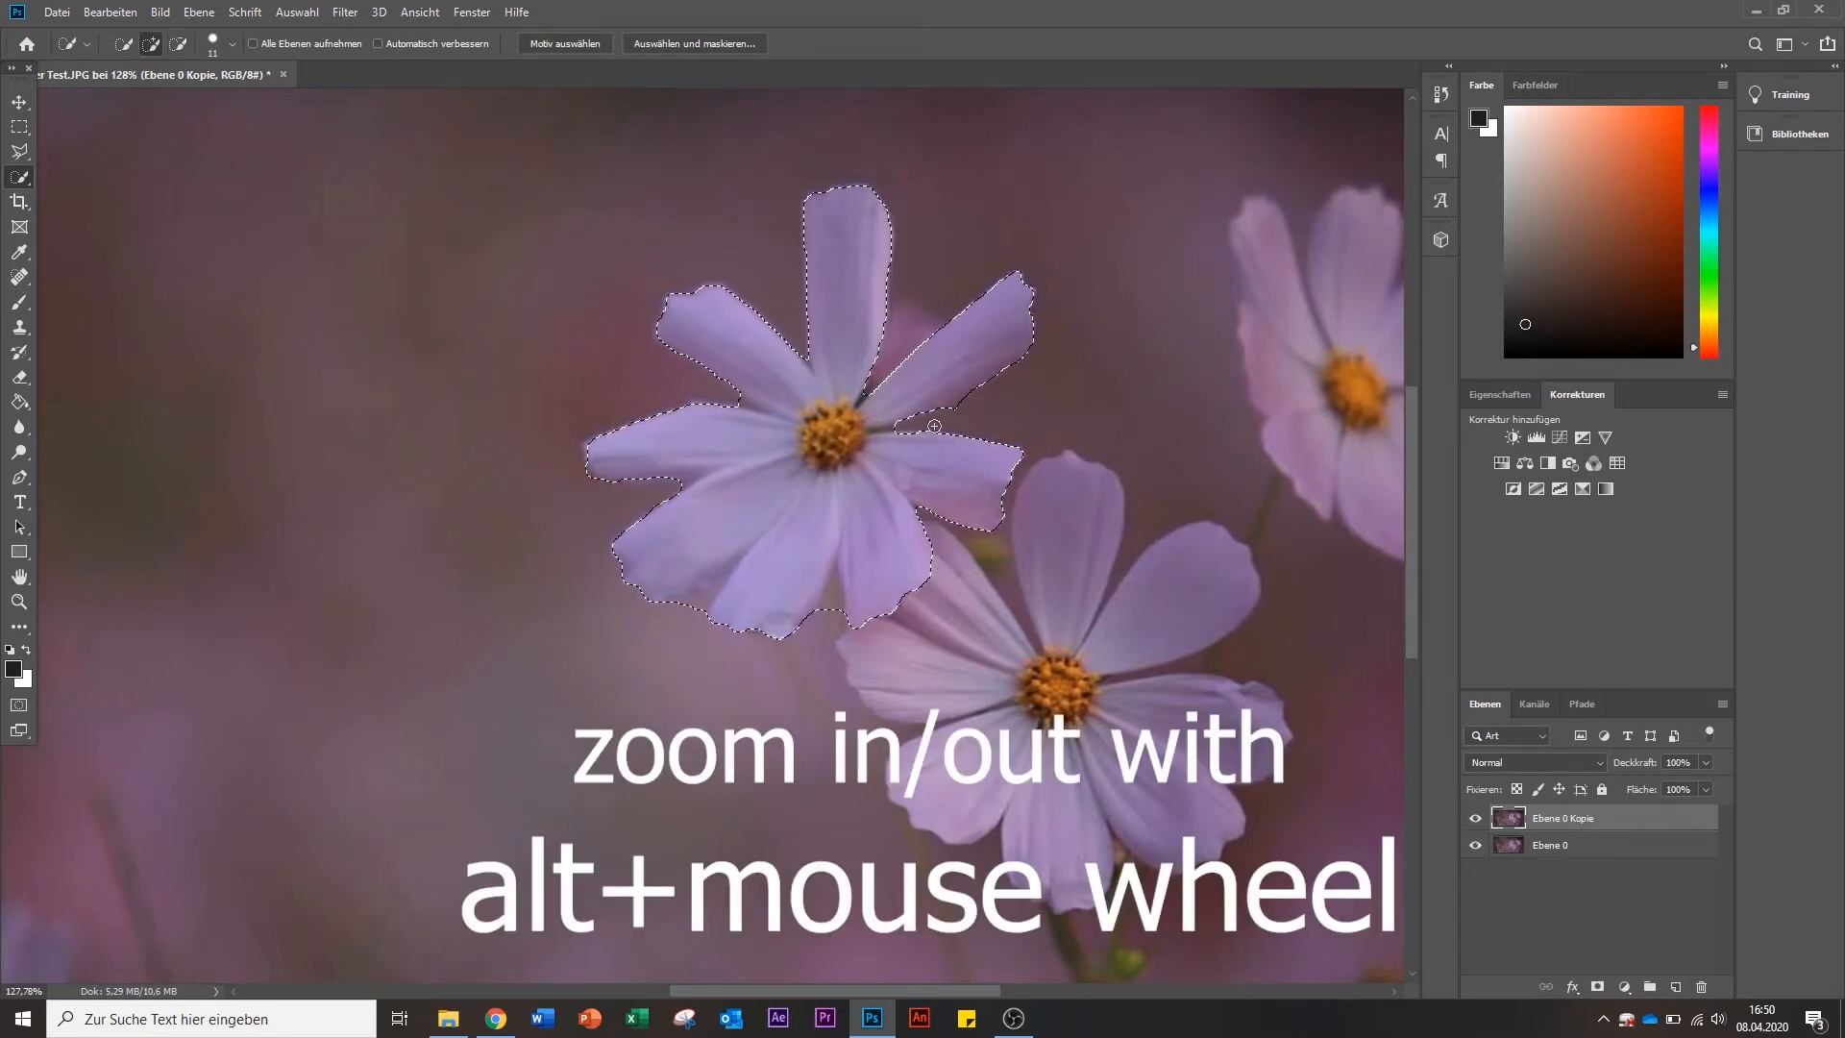
pyautogui.keyDown('alt'); pyautogui.rightClick(902, 429); pyautogui.keyUp('alt')
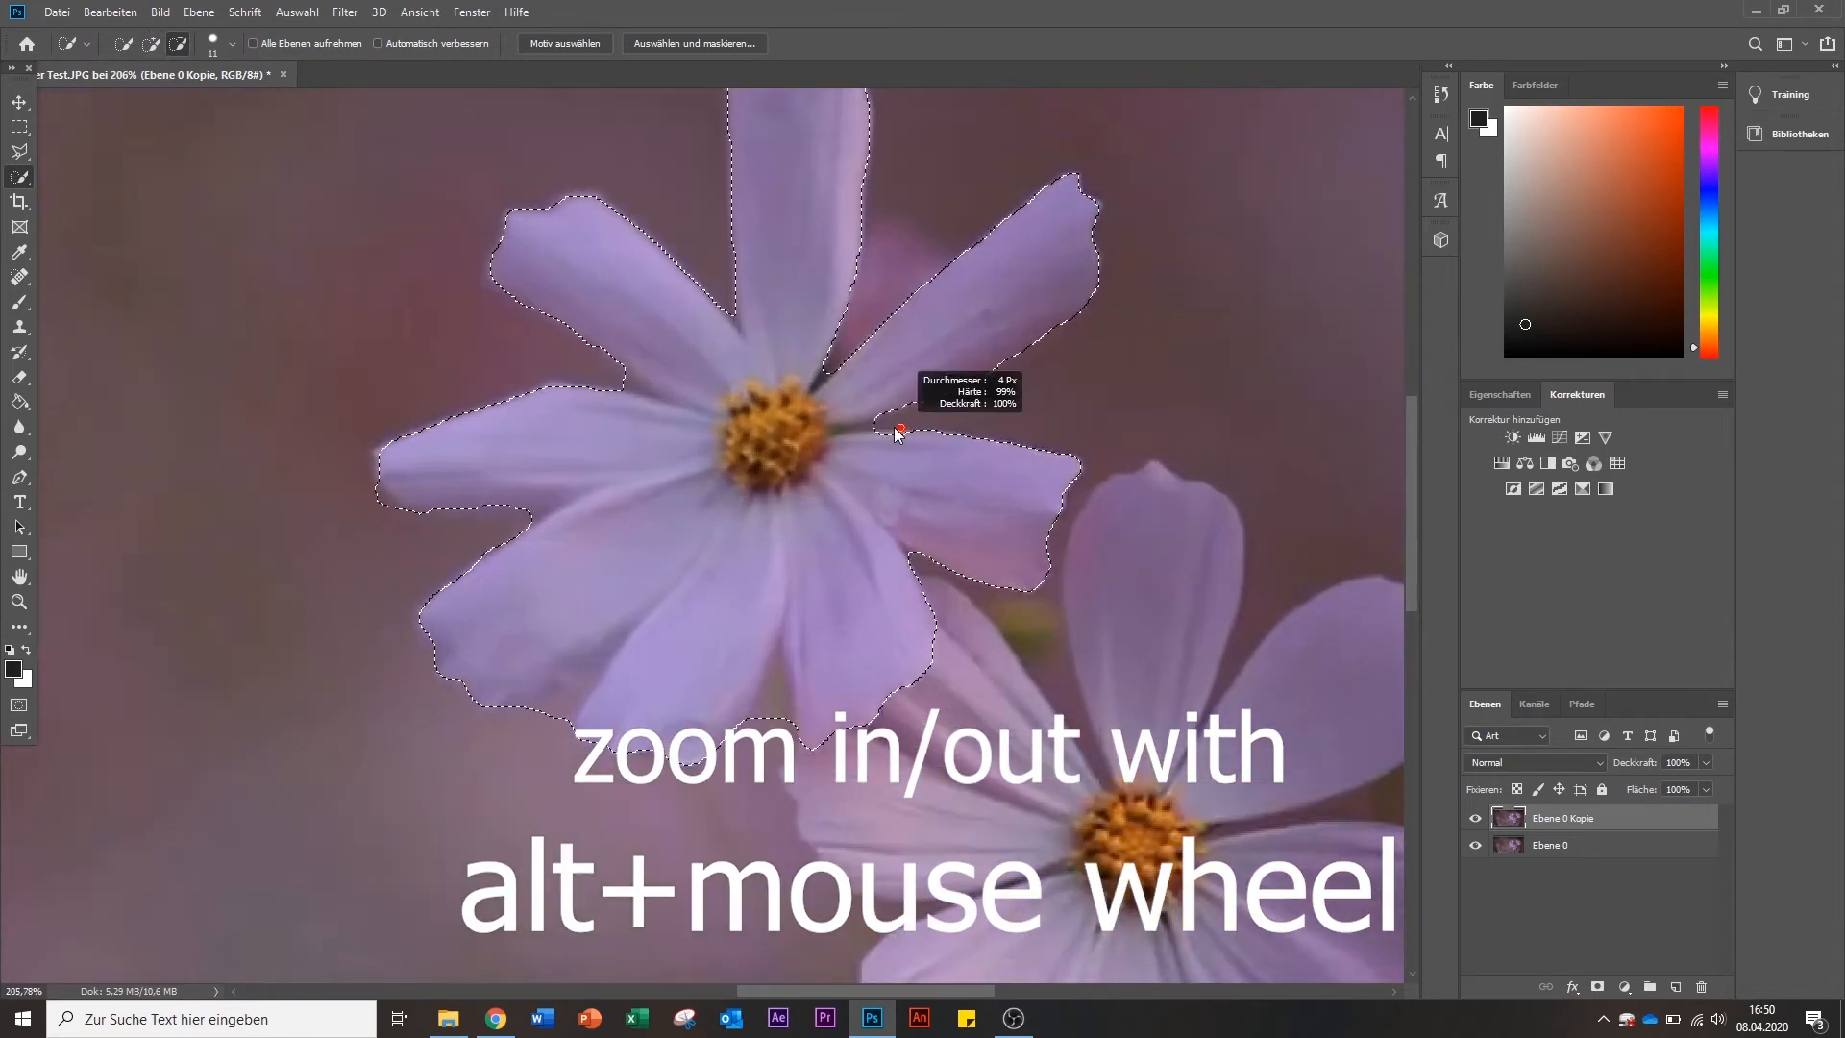
pyautogui.moveTo(886, 423); pyautogui.dragTo(862, 425)
# Enlarge the brush to 37 px and add the left petals of the middle flower to the selection.
pyautogui.scroll(-4, 904, 423)
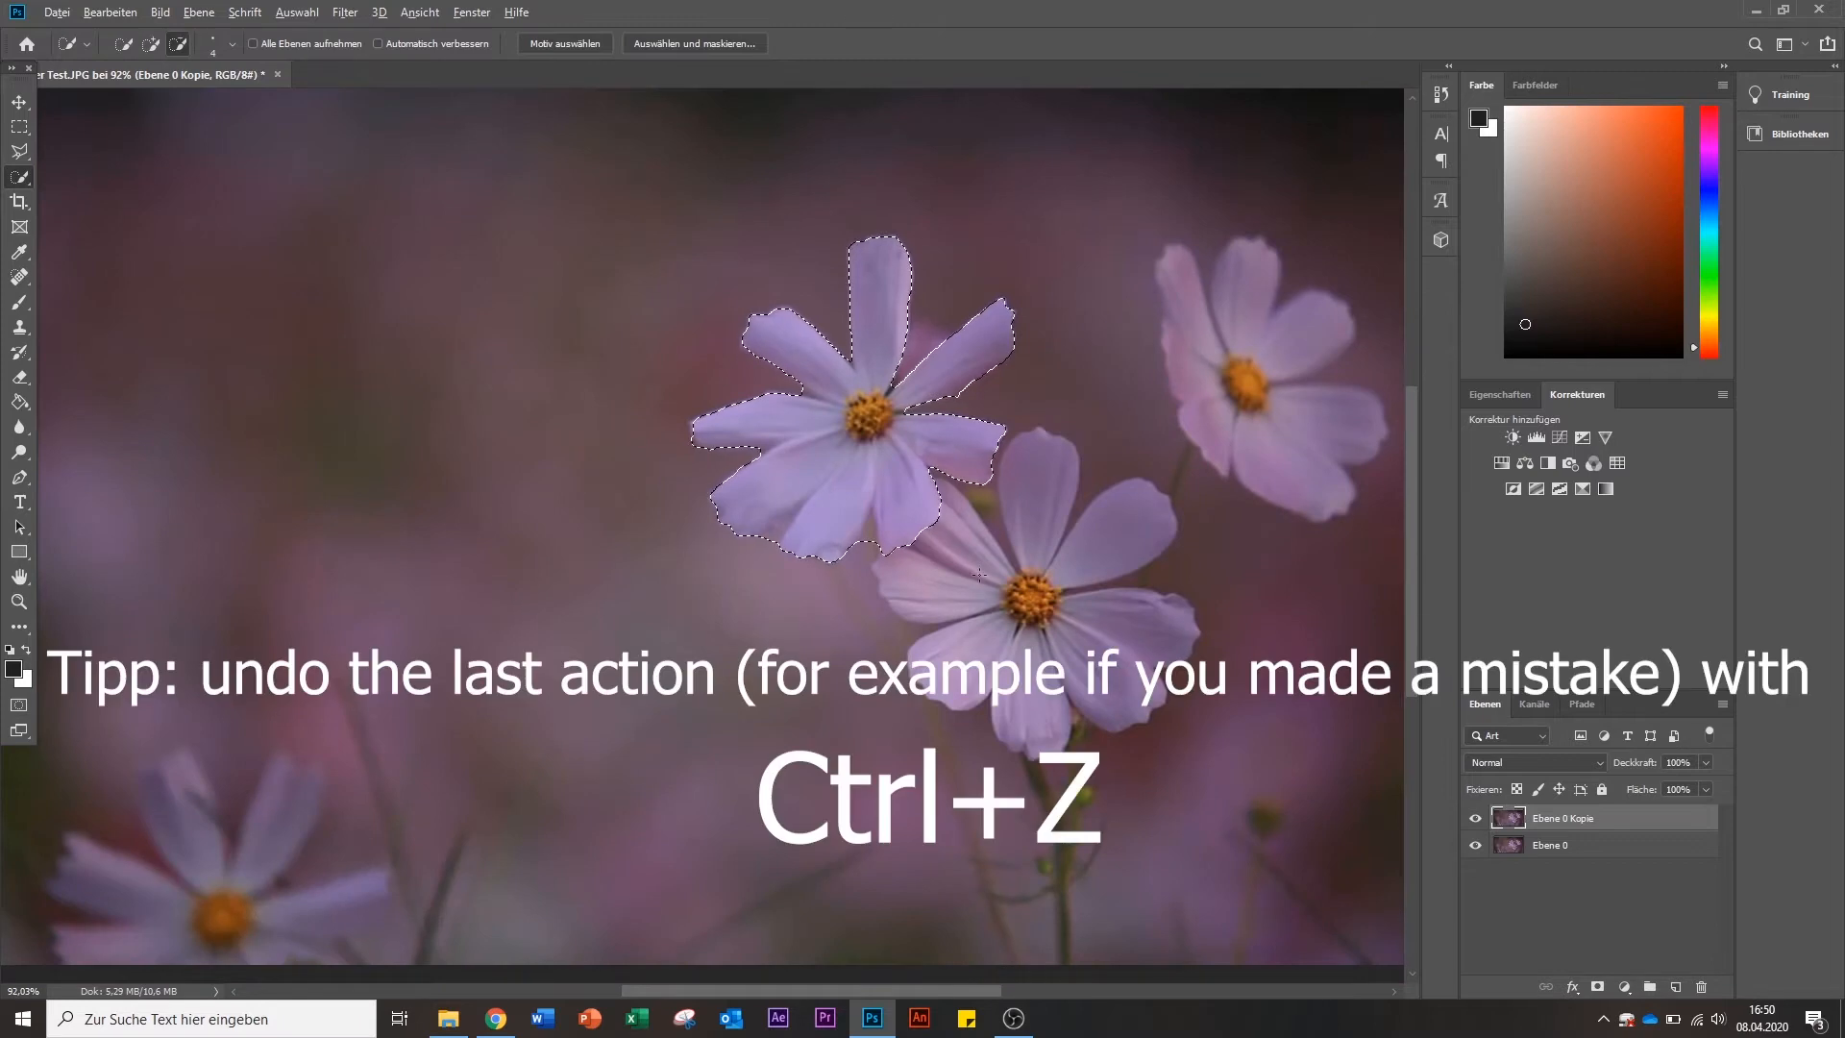
pyautogui.scroll(1, 997, 532)
pyautogui.keyDown('alt'); pyautogui.rightClick(999, 582); pyautogui.keyUp('alt')
pyautogui.click(974, 562)
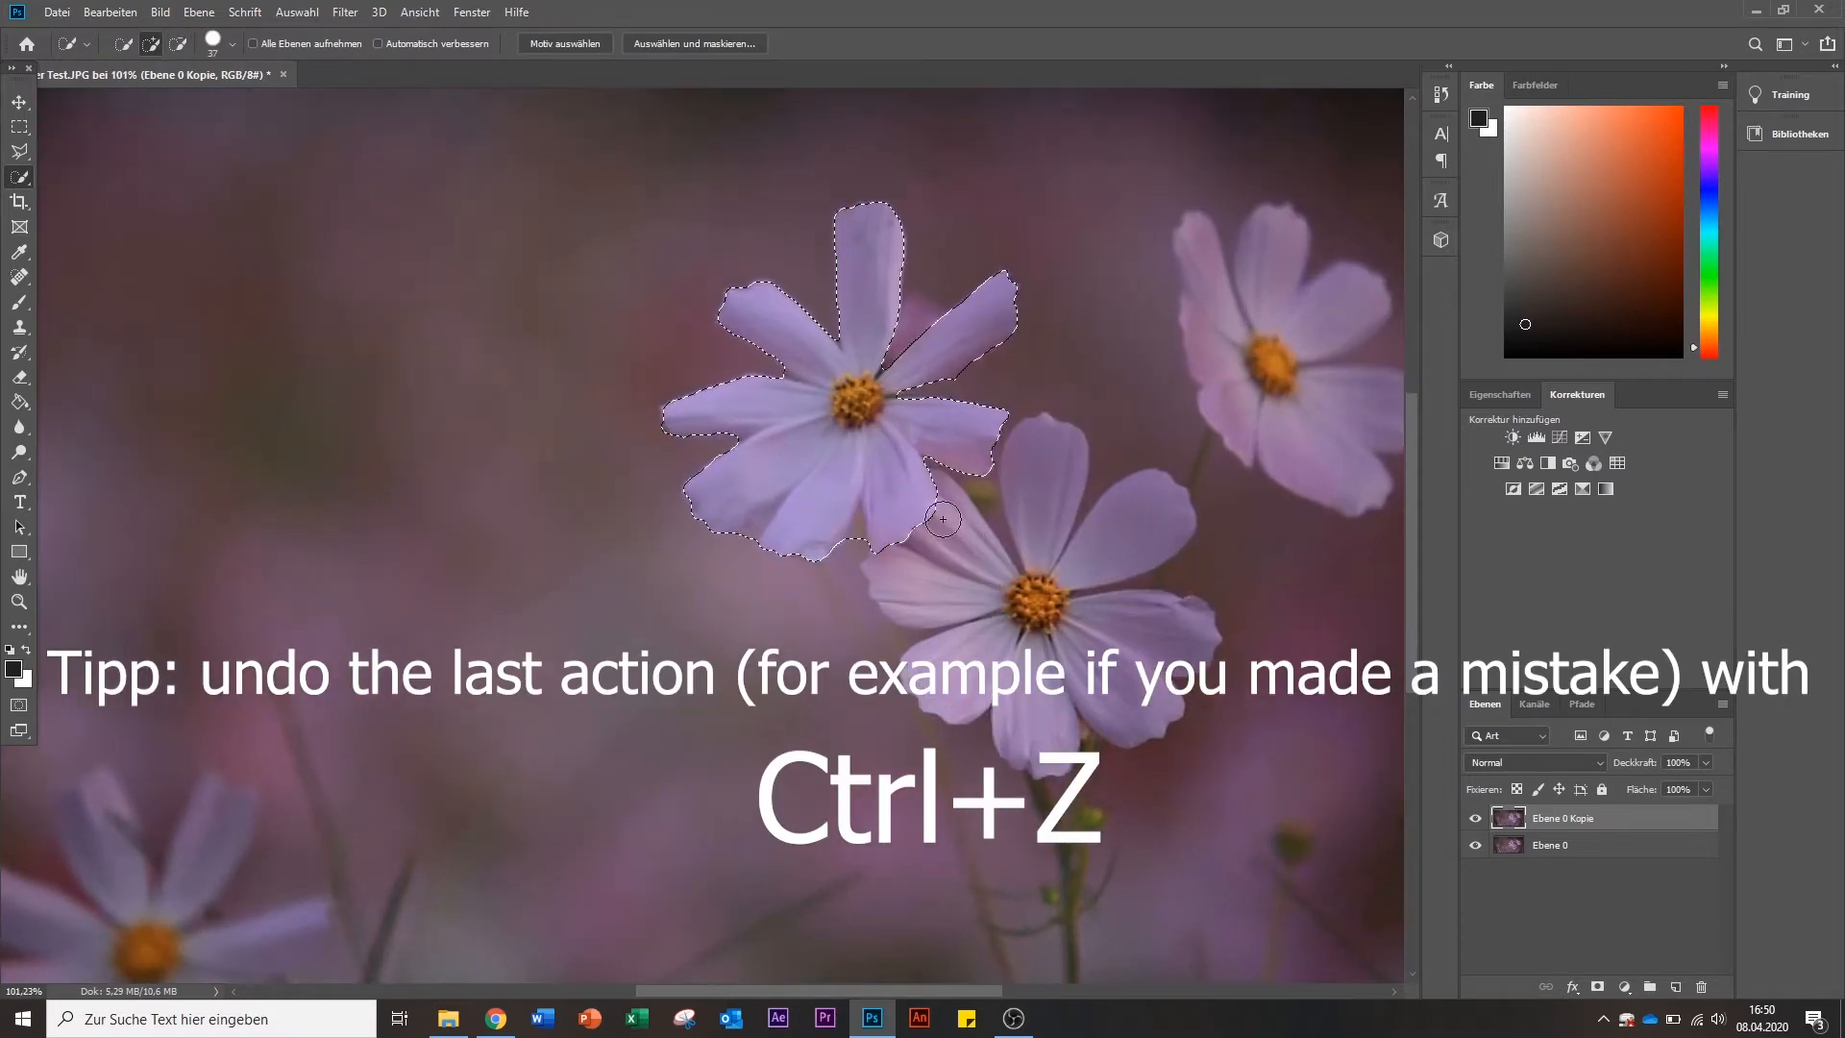
pyautogui.moveTo(973, 561); pyautogui.dragTo(923, 588)
pyautogui.moveTo(1036, 577)
pyautogui.mouseDown()
pyautogui.moveTo(1046, 471)
pyautogui.moveTo(1004, 544)
pyautogui.moveTo(1018, 571)
pyautogui.moveTo(936, 469)
pyautogui.mouseUp()
# Shrink the brush, add the middle flower's remaining petals to the selection and subtract the background gaps between them.
pyautogui.keyDown('alt'); pyautogui.rightClick(1017, 422); pyautogui.keyUp('alt')
pyautogui.keyDown('alt'); pyautogui.rightClick(1021, 428); pyautogui.keyUp('alt')
pyautogui.keyDown('alt'); pyautogui.rightClick(1040, 447); pyautogui.keyUp('alt')
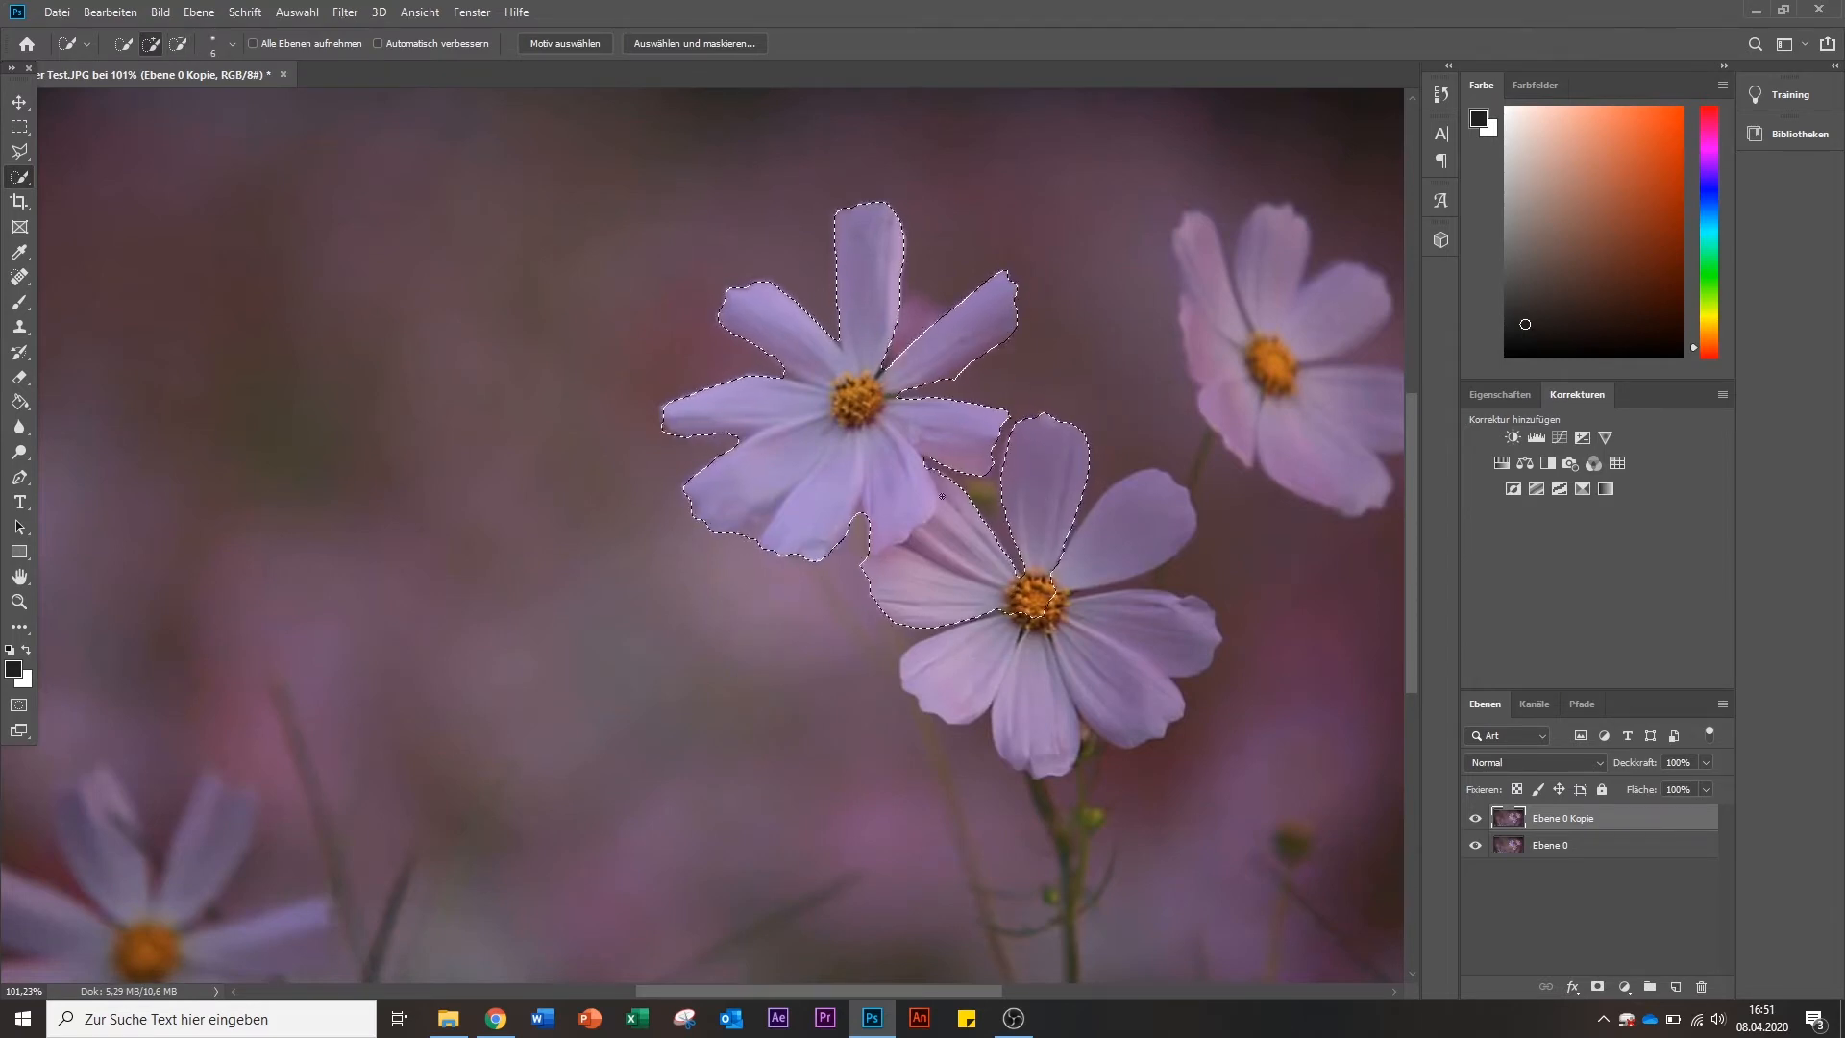
pyautogui.moveTo(1078, 571)
pyautogui.mouseDown()
pyautogui.moveTo(1074, 482)
pyautogui.moveTo(1062, 543)
pyautogui.moveTo(1091, 577)
pyautogui.moveTo(1071, 621)
pyautogui.mouseUp()
pyautogui.scroll(5, 1106, 578)
pyautogui.scroll(-1, 1107, 578)
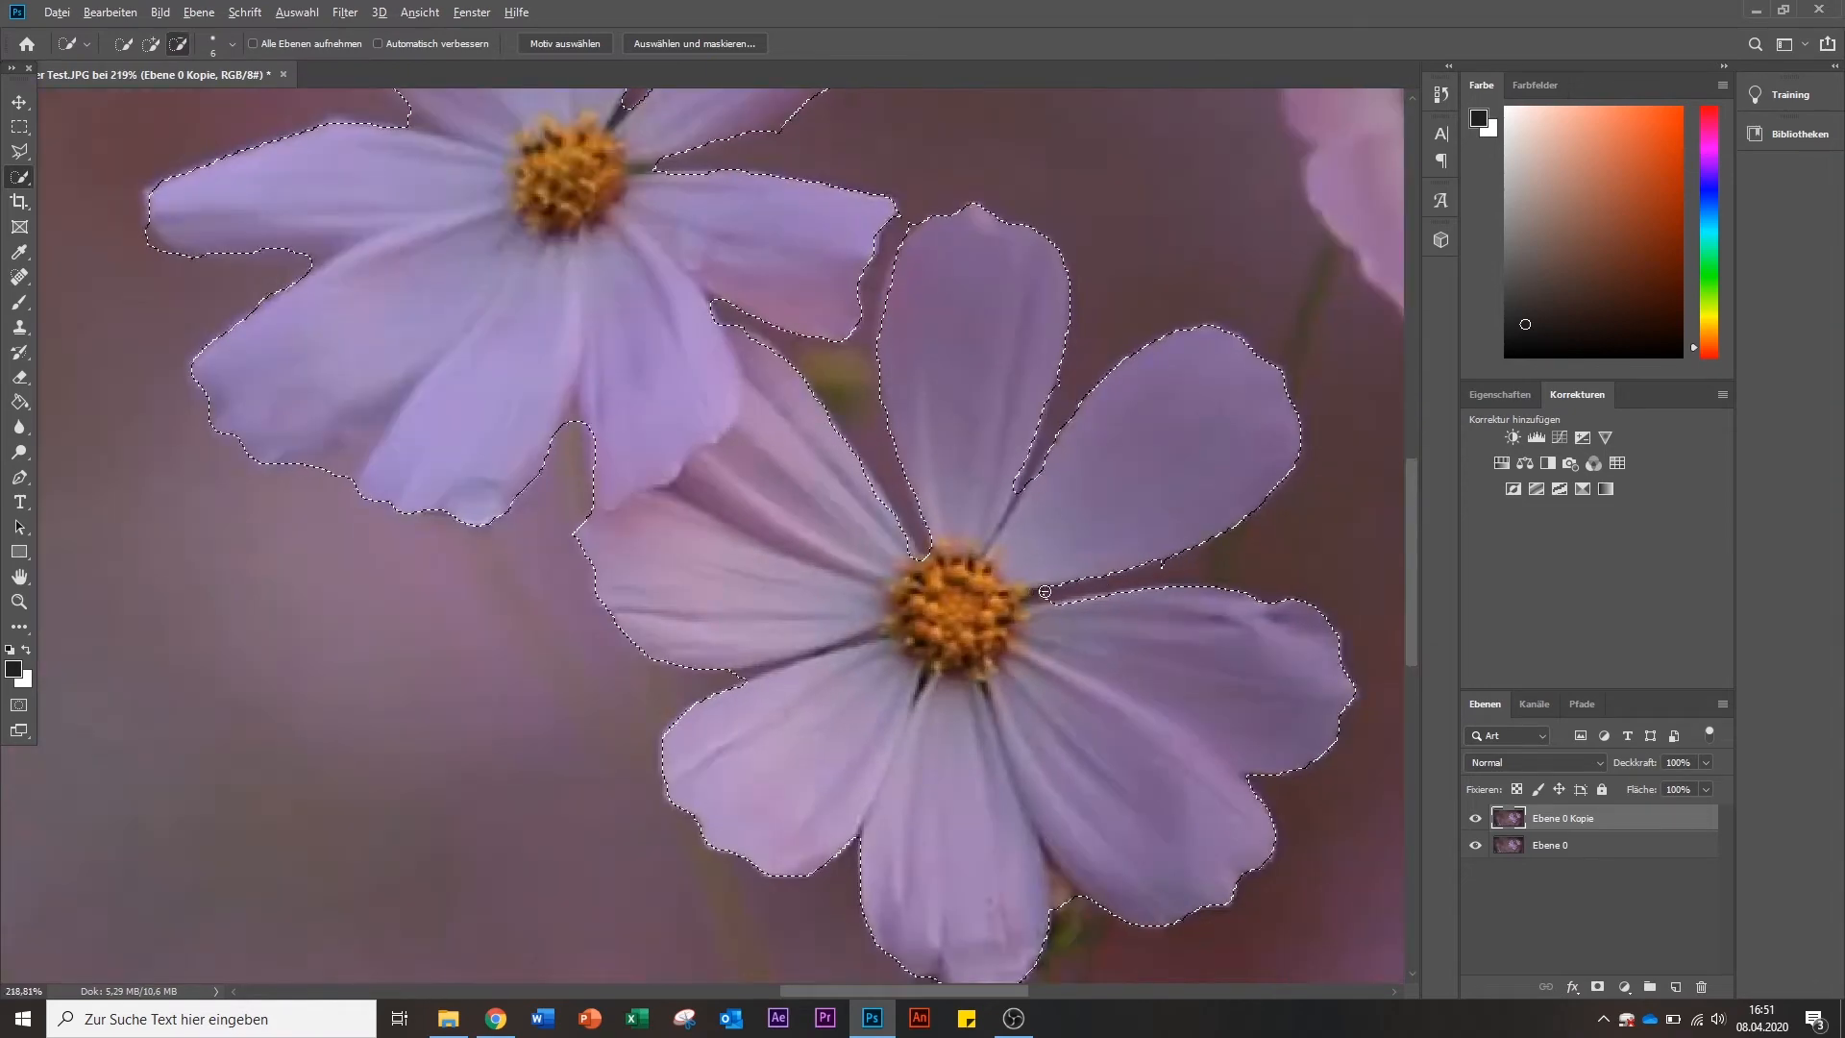
# Add the thin stem between the middle flower and the right flower to the selection.
pyautogui.scroll(-8, 1057, 510)
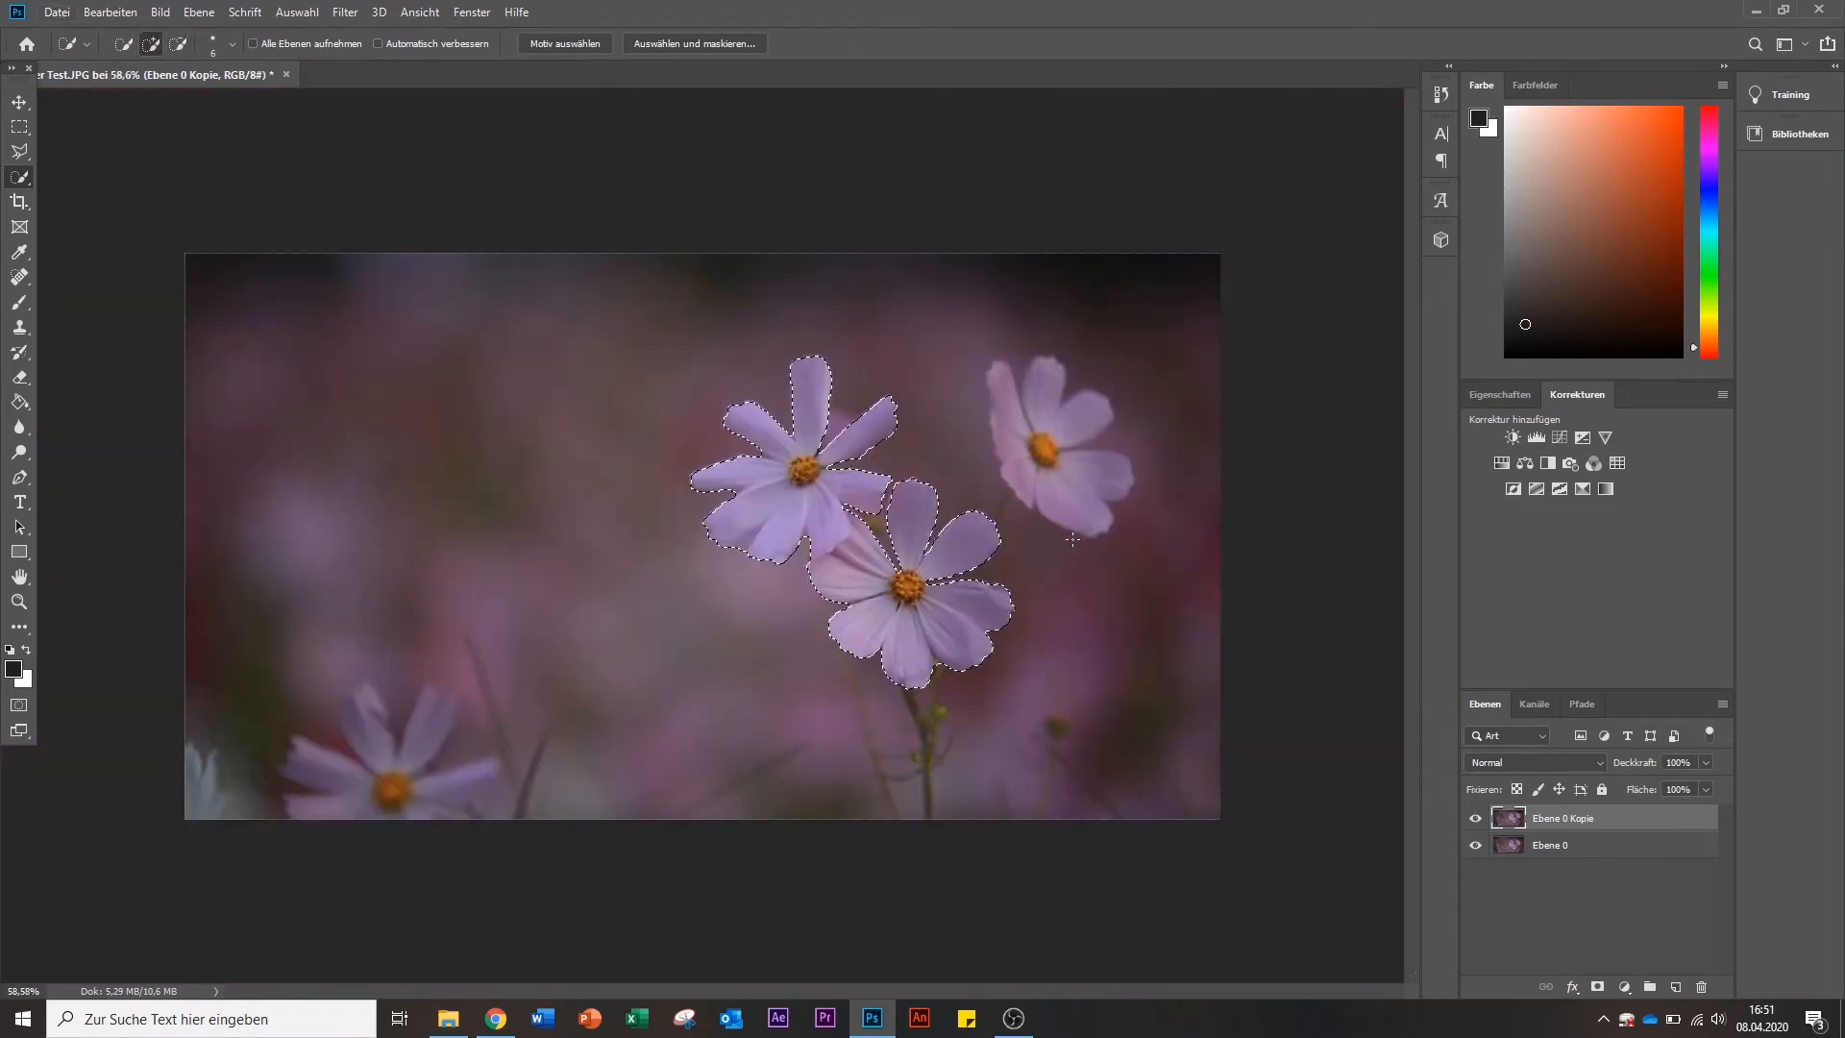
pyautogui.scroll(5, 1051, 460)
pyautogui.hscroll(4, 990, 538)
pyautogui.scroll(7, 836, 521)
pyautogui.moveTo(739, 497)
pyautogui.mouseDown()
pyautogui.moveTo(796, 324)
pyautogui.moveTo(778, 454)
pyautogui.moveTo(741, 530)
pyautogui.moveTo(777, 372)
pyautogui.mouseUp()
# Add the whole right flower to the selection and subtract the background between its right petals.
pyautogui.scroll(-4, 937, 274)
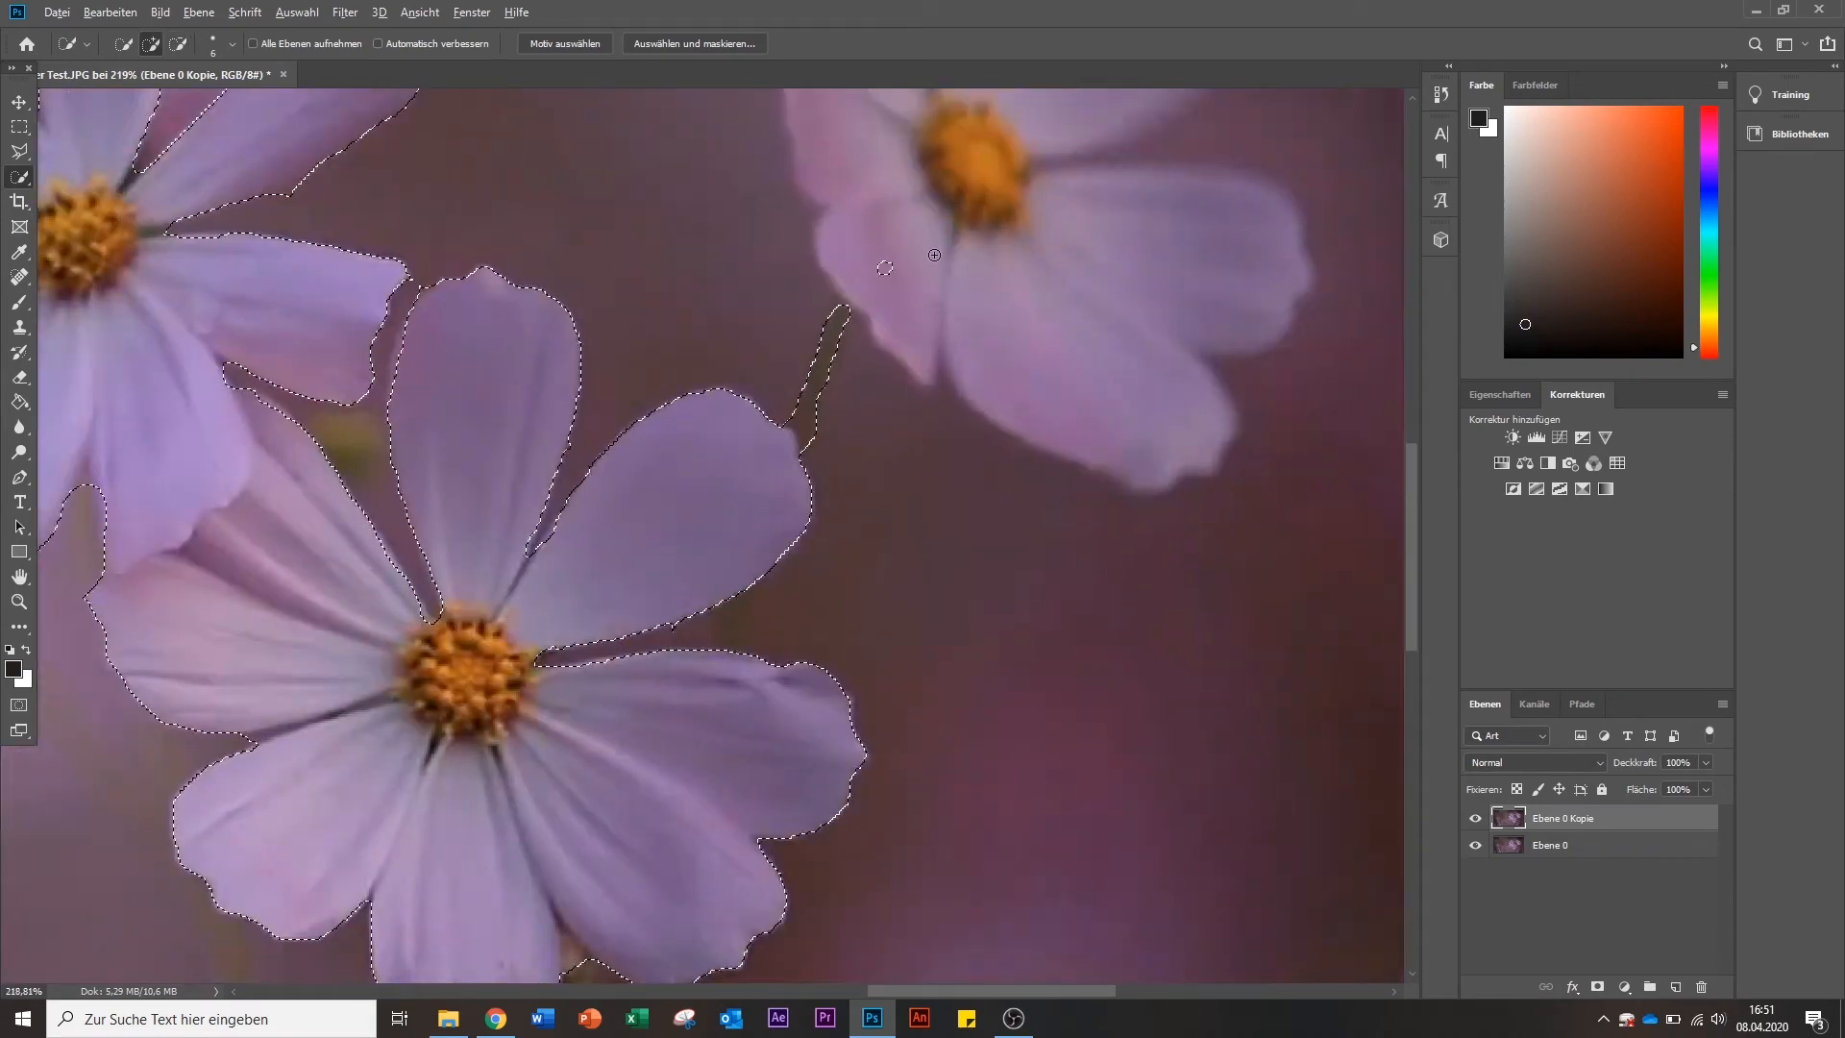
pyautogui.scroll(1, 1001, 275)
pyautogui.moveTo(935, 256)
pyautogui.mouseDown()
pyautogui.moveTo(1015, 270)
pyautogui.moveTo(972, 282)
pyautogui.mouseUp()
pyautogui.scroll(6, 976, 288)
pyautogui.moveTo(1023, 596)
pyautogui.mouseDown()
pyautogui.moveTo(947, 350)
pyautogui.moveTo(828, 292)
pyautogui.moveTo(819, 216)
pyautogui.mouseUp()
pyautogui.moveTo(1244, 424)
pyautogui.mouseDown()
pyautogui.moveTo(1178, 442)
pyautogui.moveTo(1217, 392)
pyautogui.moveTo(1191, 460)
pyautogui.mouseUp()
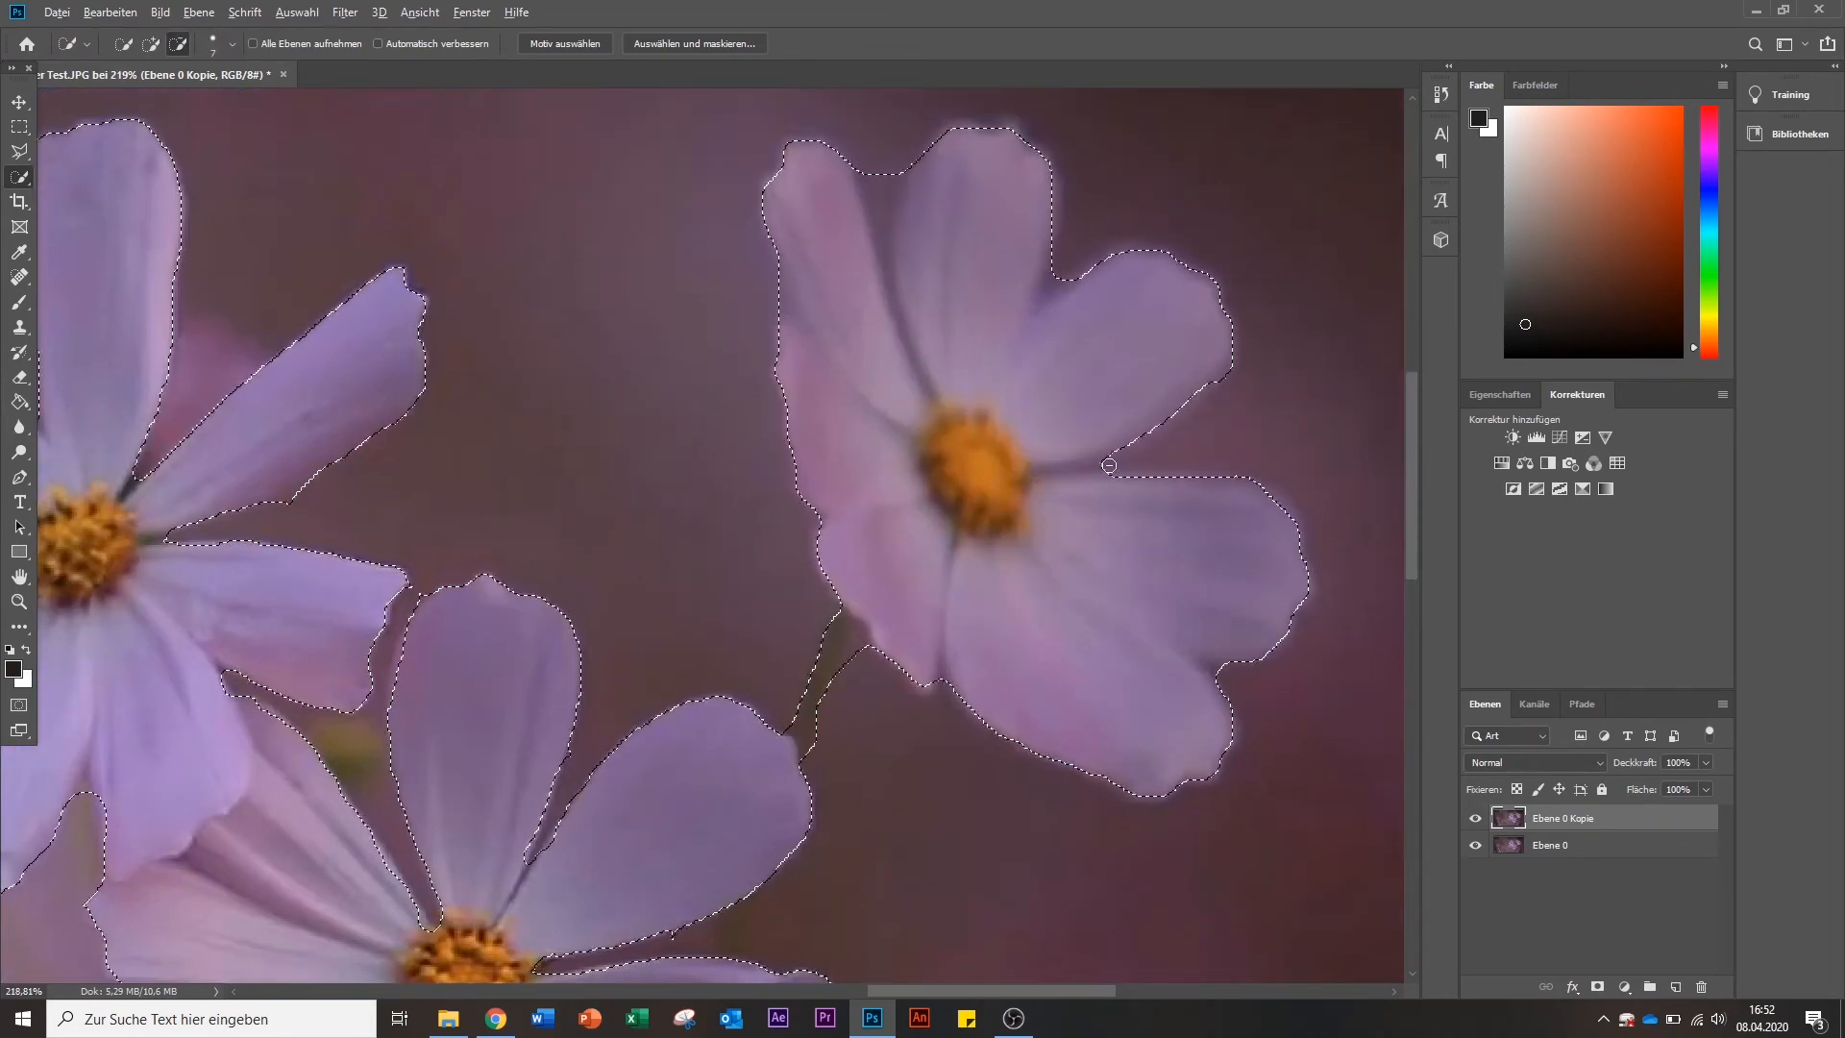
# Add the main stem below the middle flower to the selection, down to the image's lower edge.
pyautogui.scroll(-3, 1201, 500)
pyautogui.scroll(3, 947, 654)
pyautogui.scroll(-4, 966, 610)
pyautogui.scroll(-4, 962, 617)
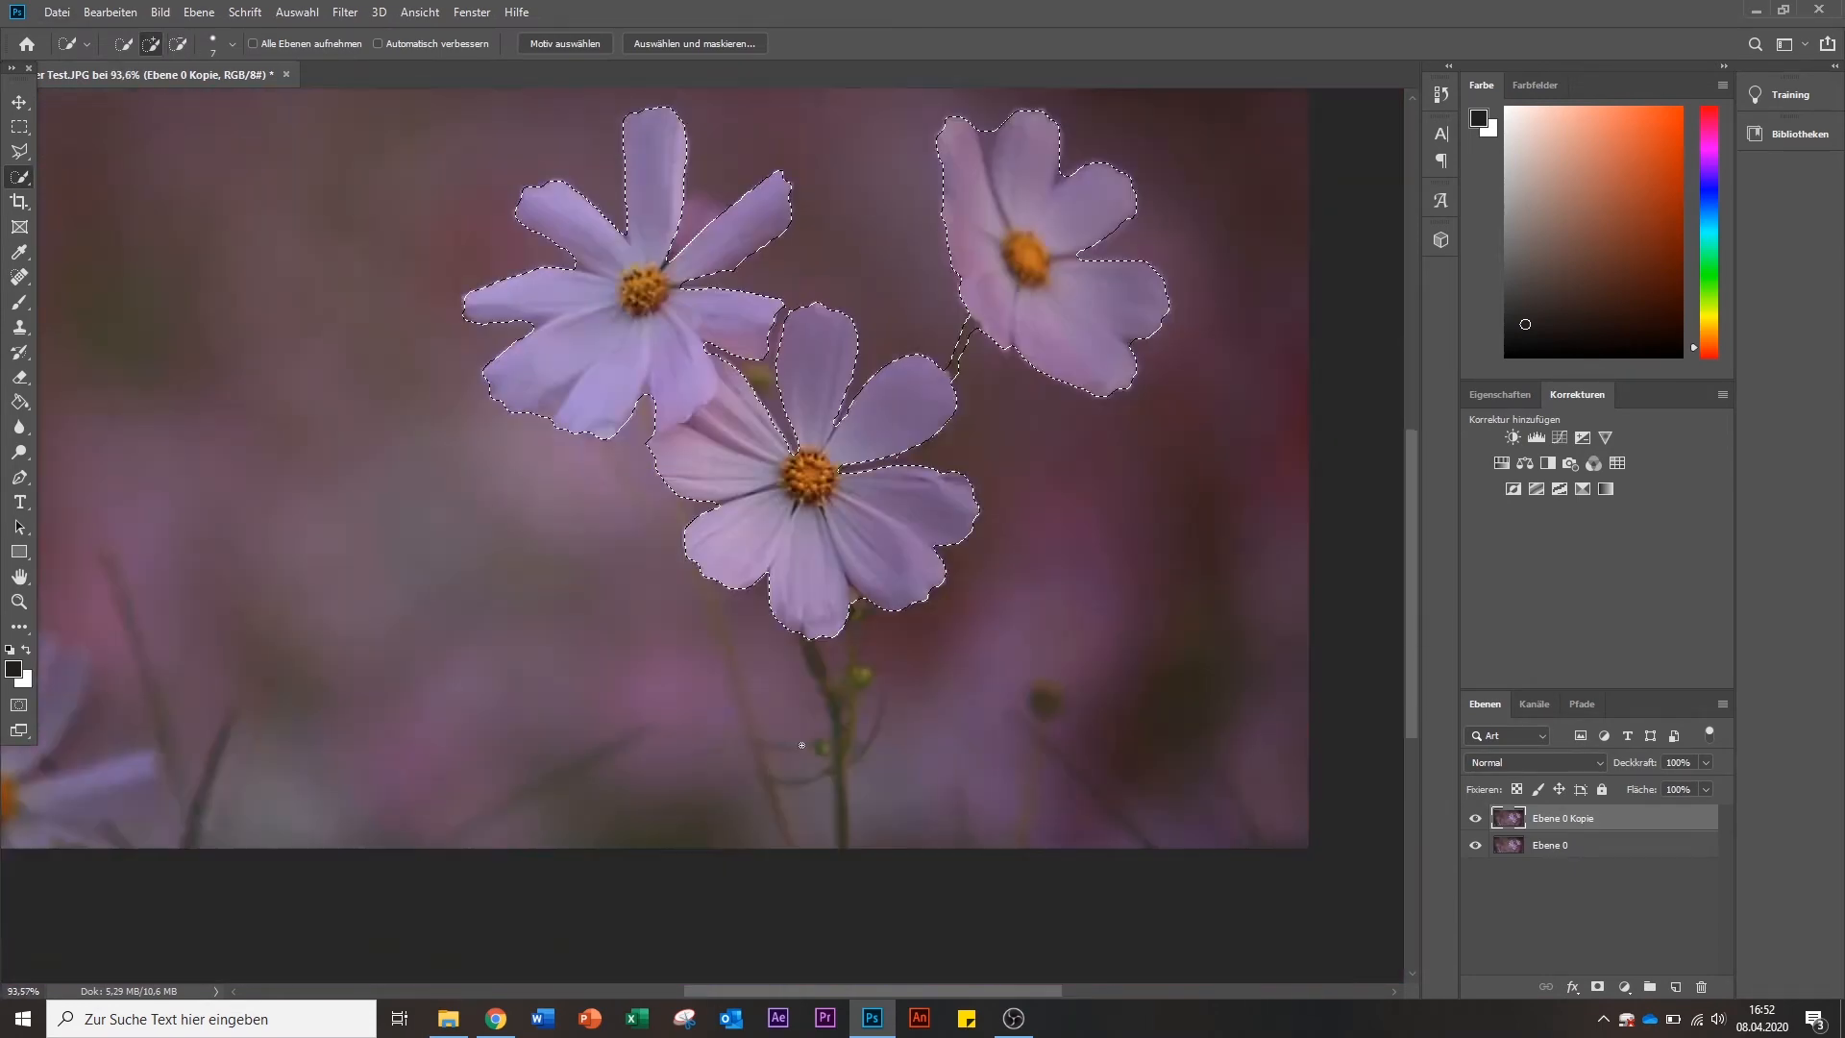
pyautogui.scroll(1, 1130, 638)
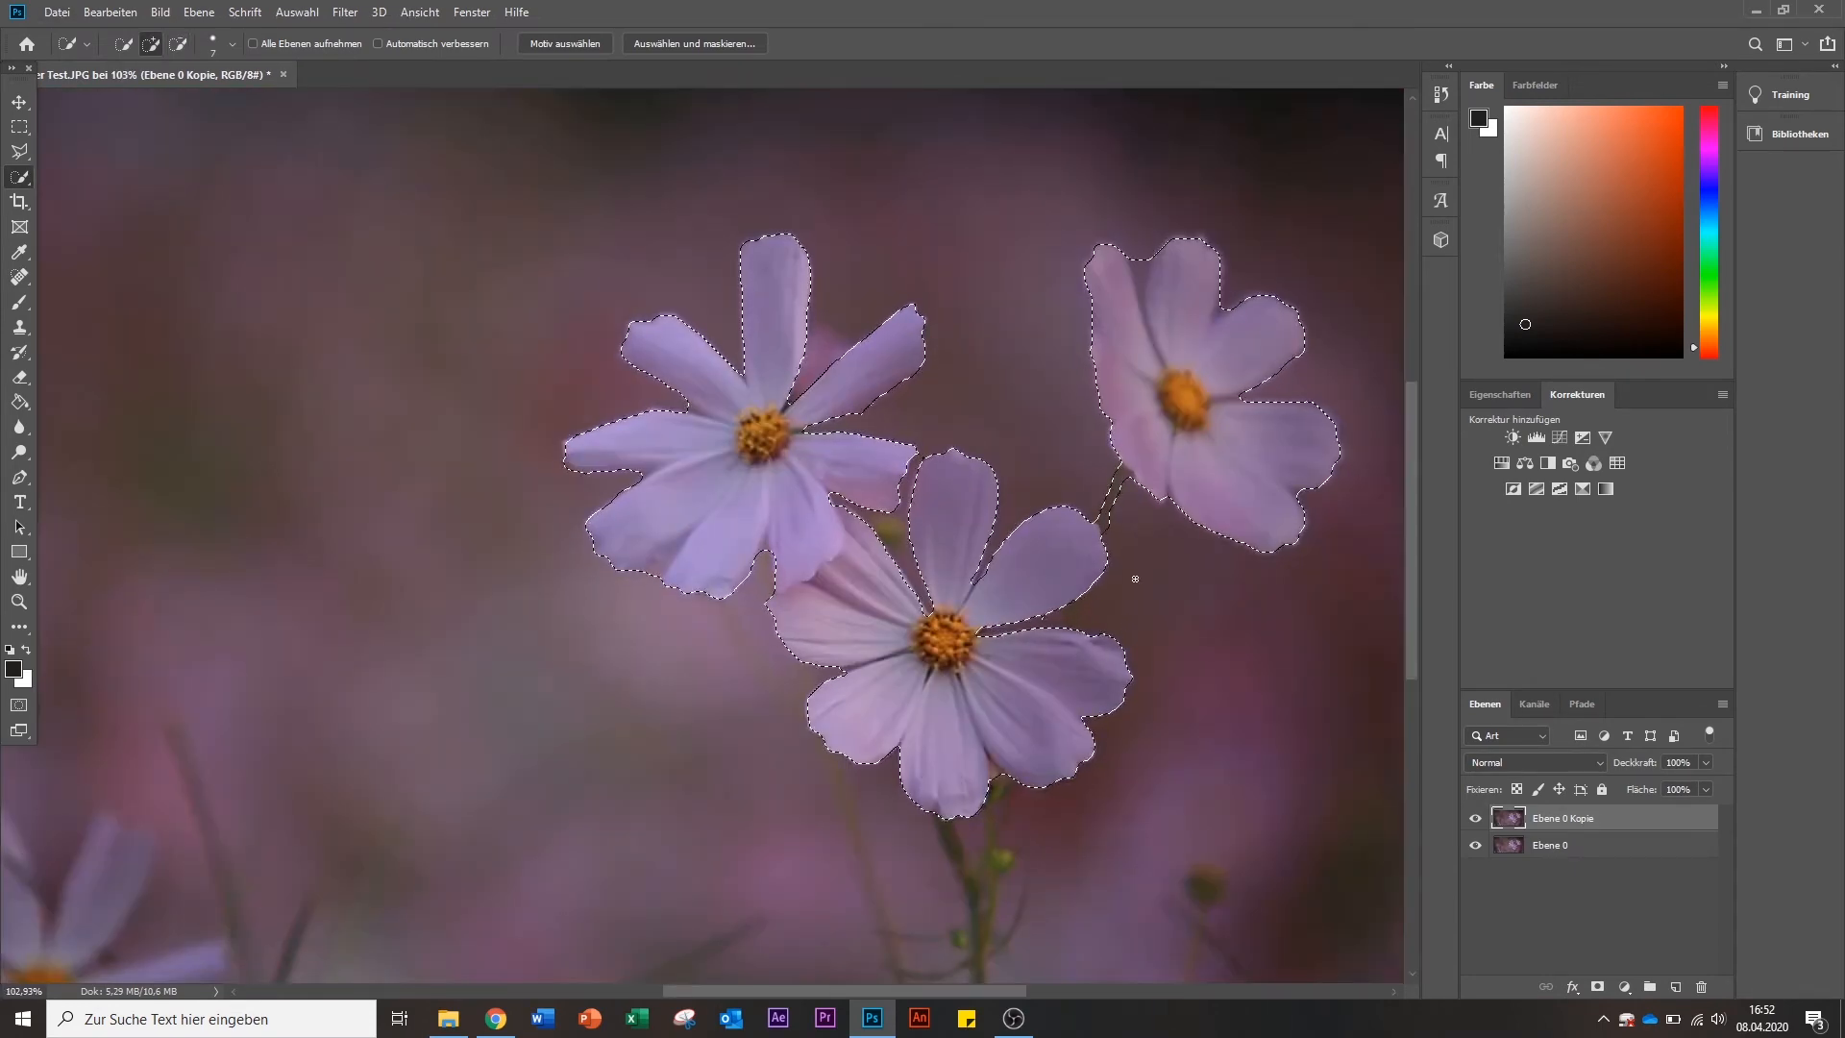
pyautogui.press('alt')
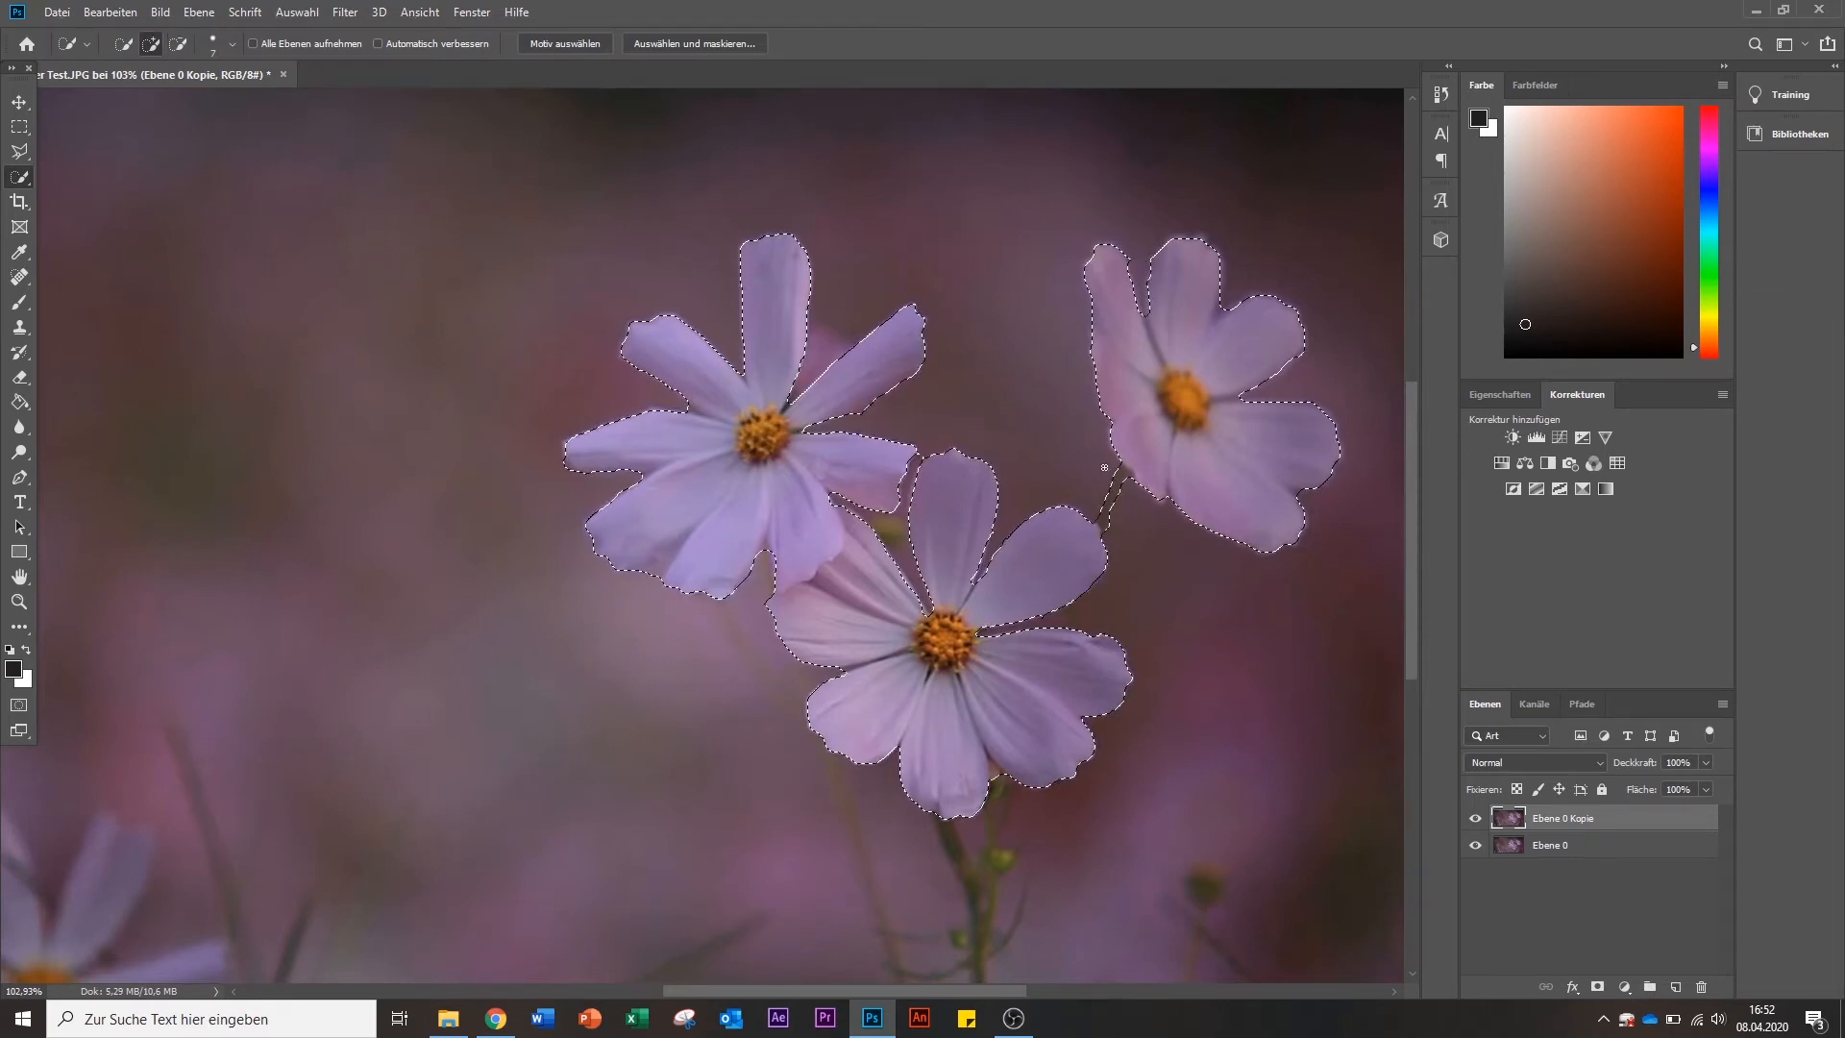
pyautogui.scroll(-4, 988, 710)
pyautogui.scroll(5, 988, 710)
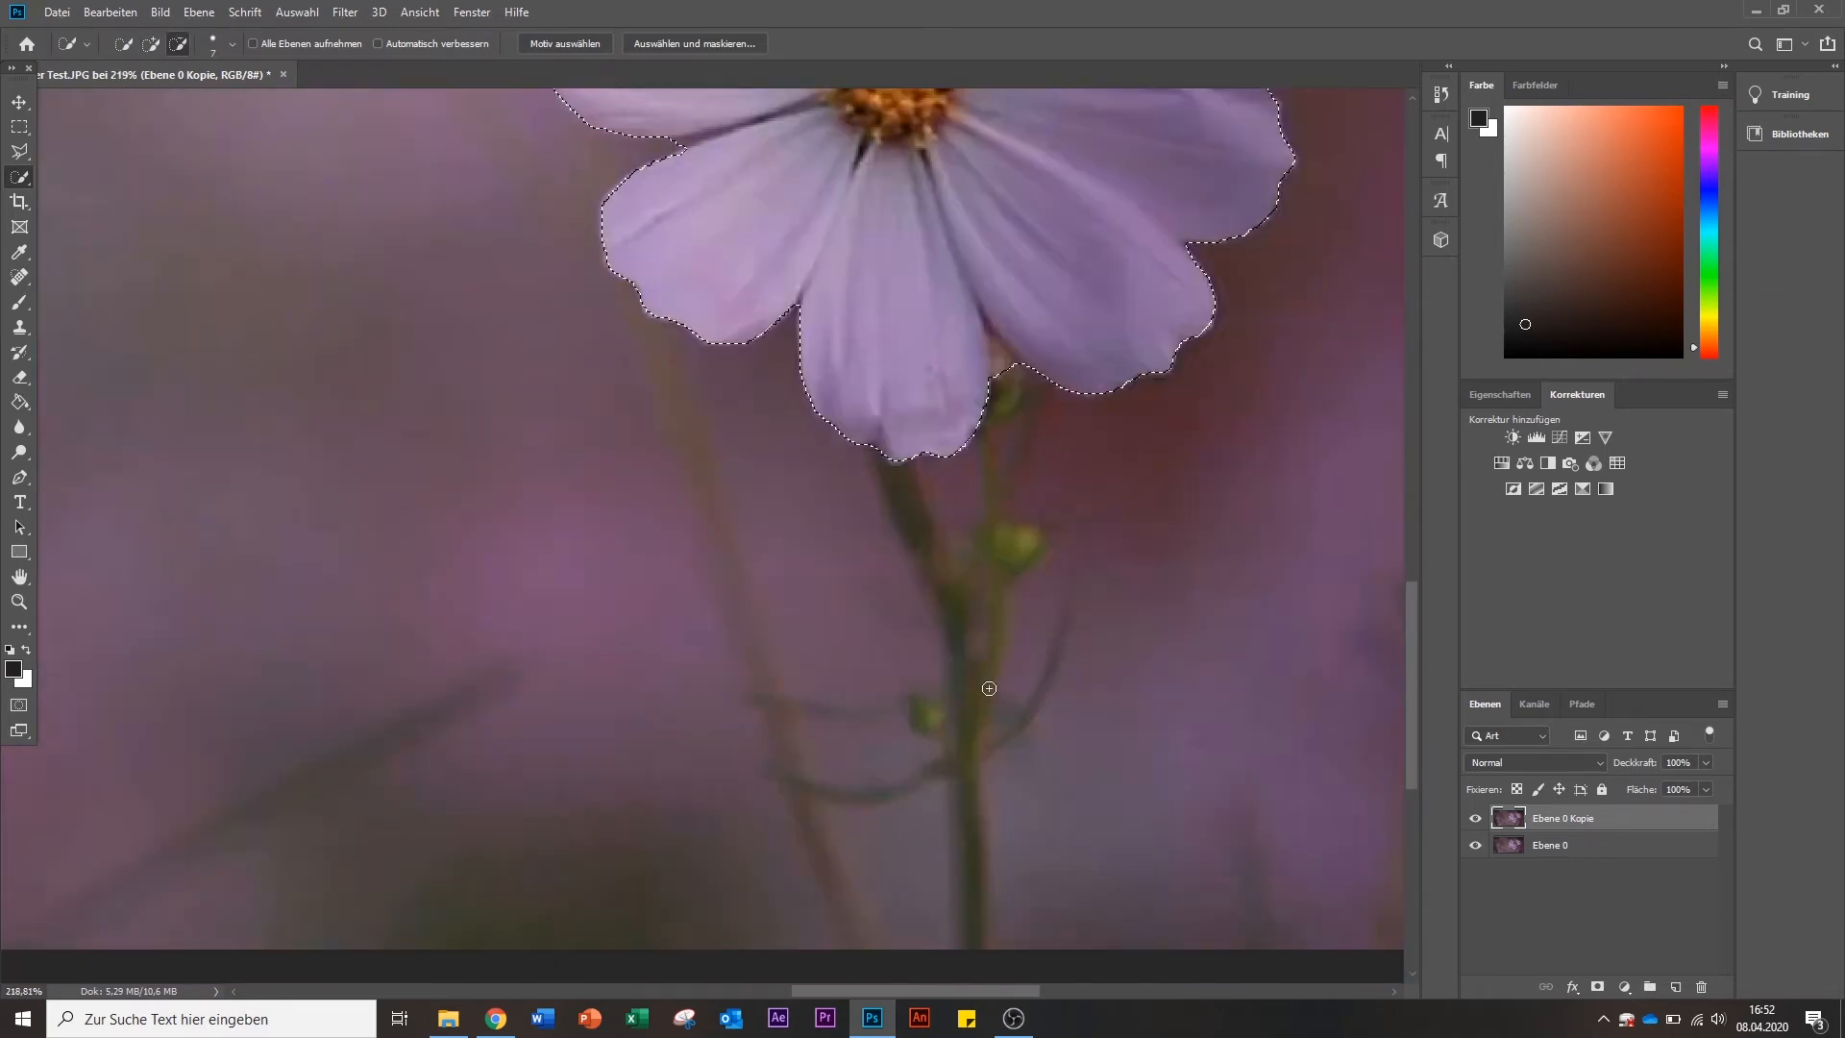
pyautogui.scroll(2, 957, 560)
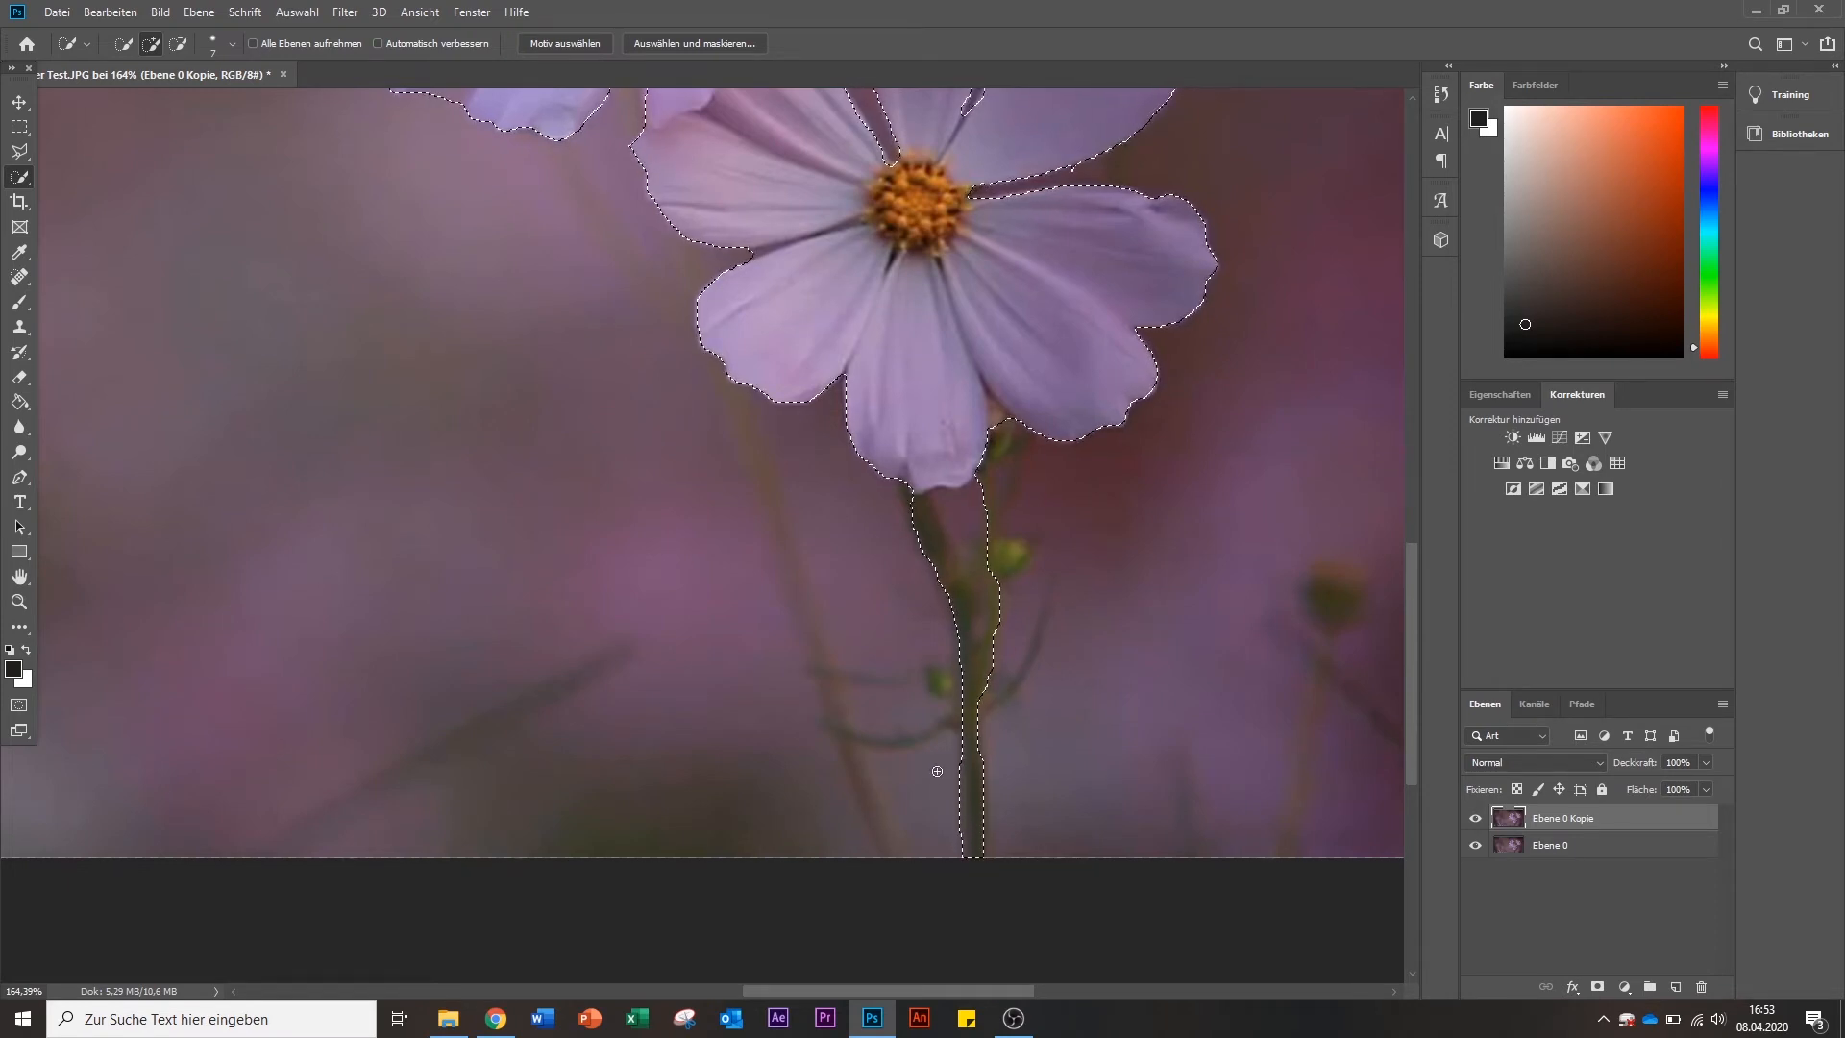
# Subtract the background beside the lower main stem and inside its fork from the selection, and add the small bud beside it.
pyautogui.press('alt')
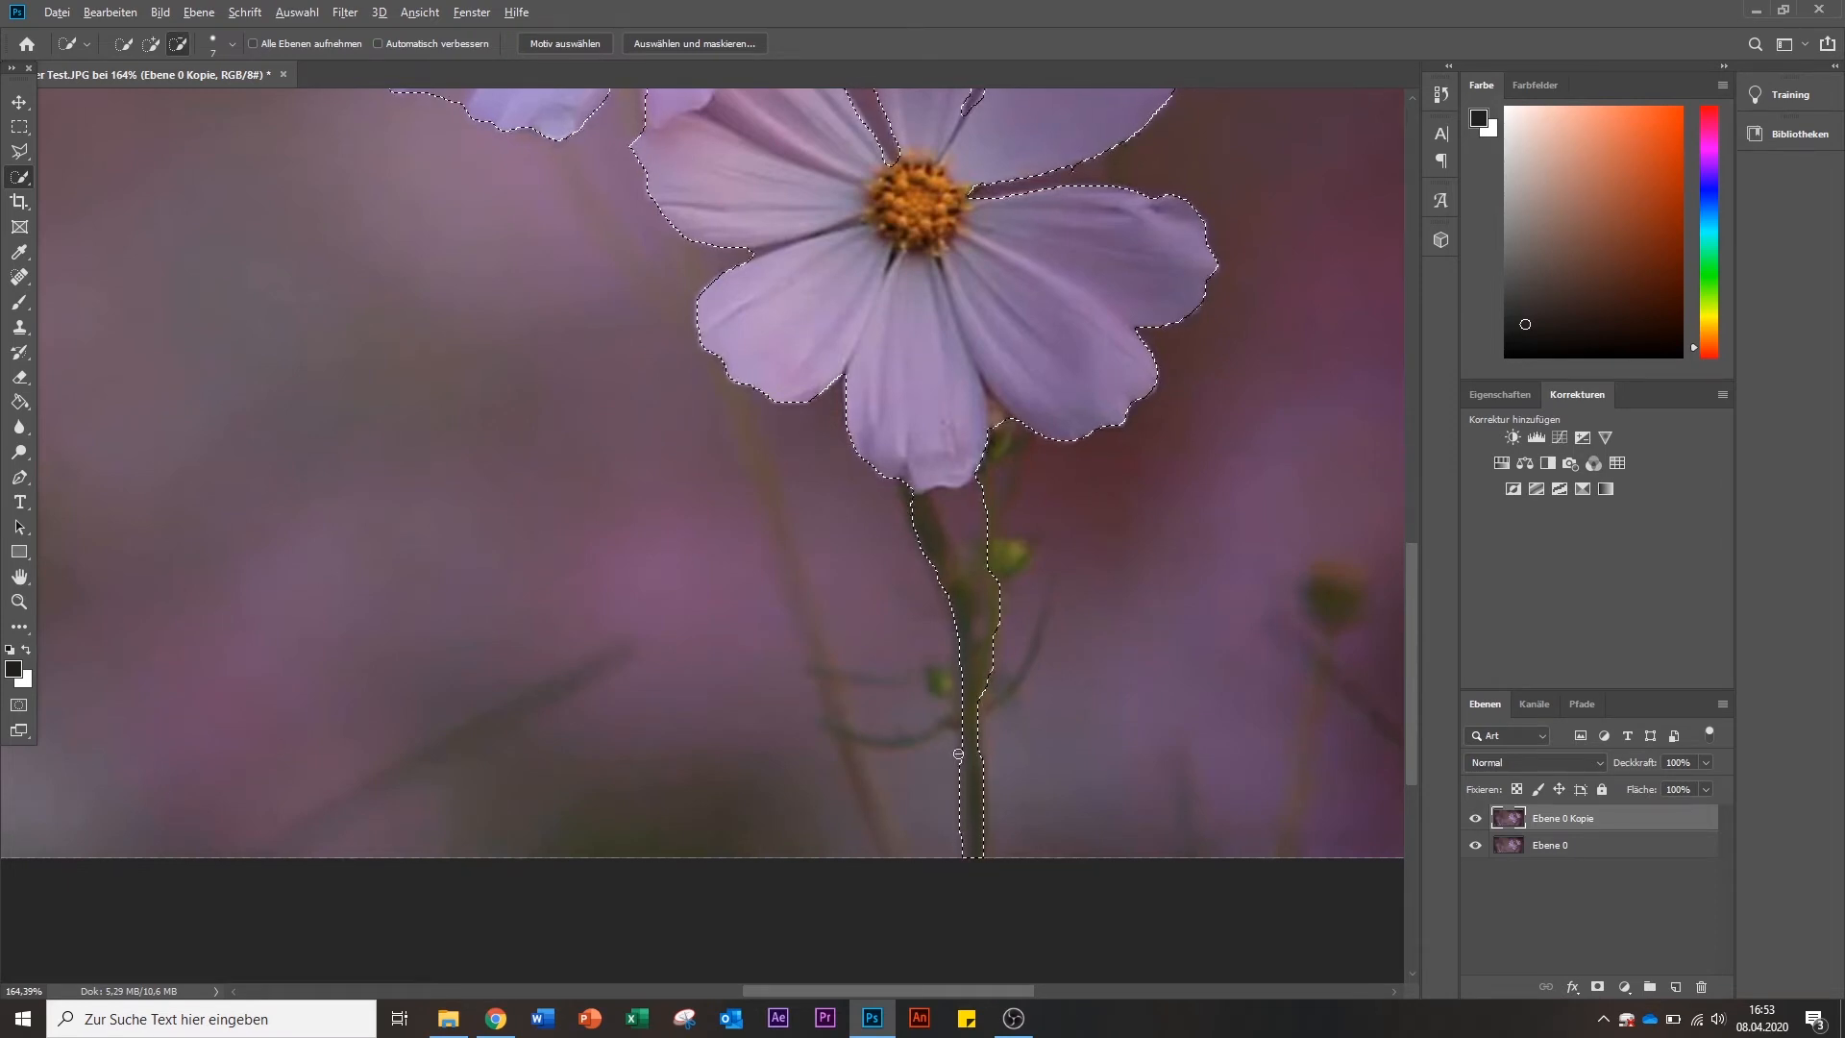
pyautogui.keyDown('alt'); pyautogui.click(960, 818); pyautogui.keyUp('alt')
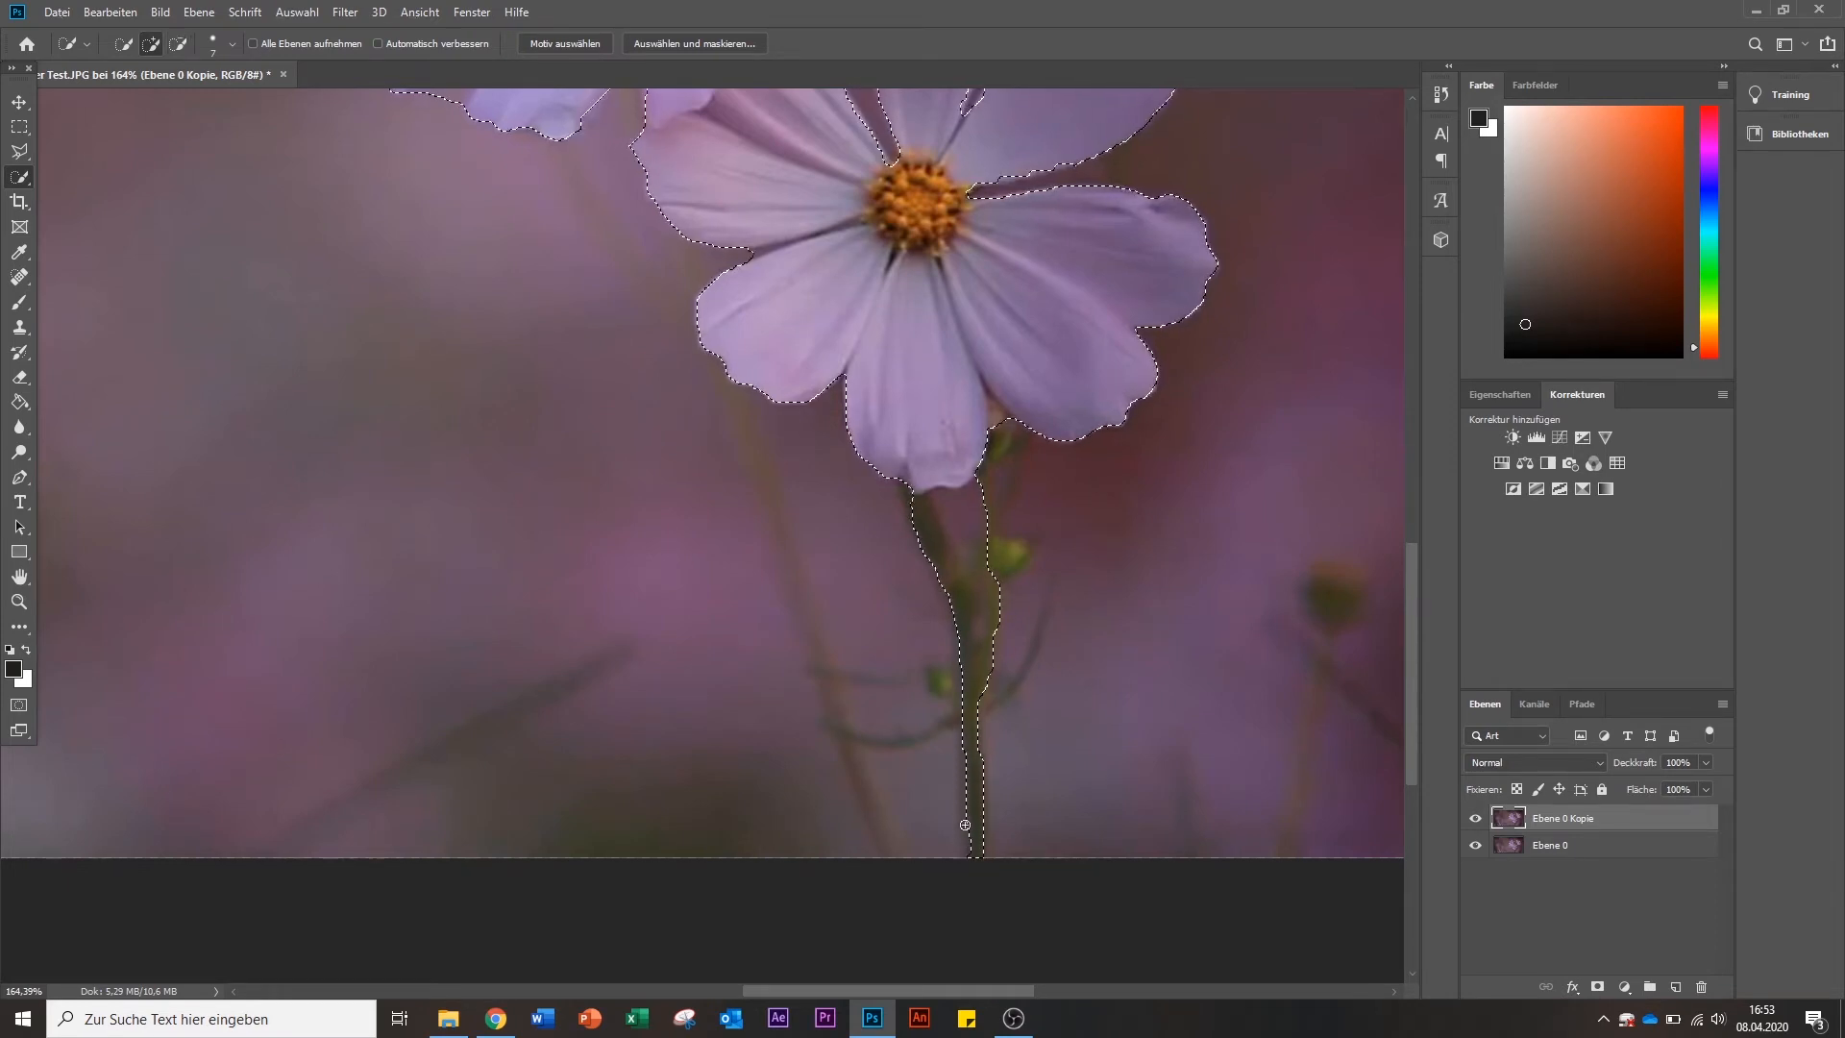
pyautogui.click(927, 509)
pyautogui.keyDown('alt'); pyautogui.click(965, 536); pyautogui.keyUp('alt')
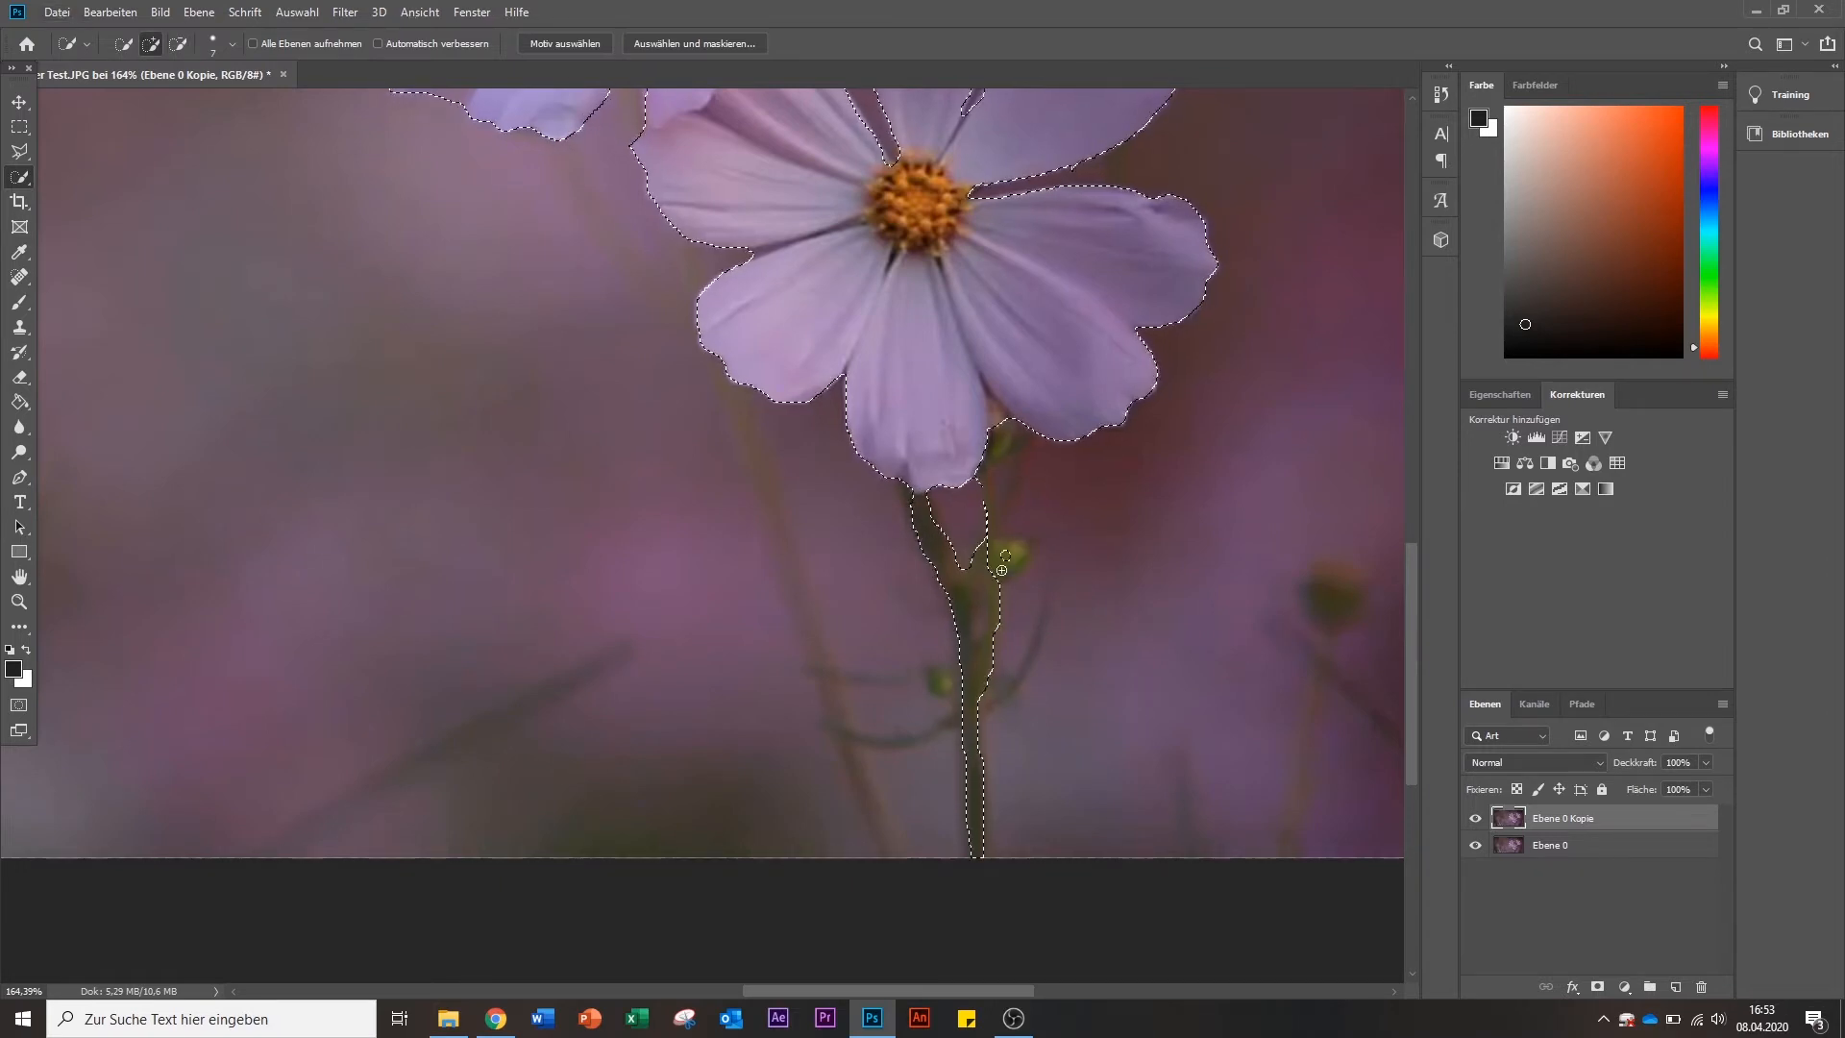
pyautogui.keyDown('alt'); pyautogui.click(1017, 472); pyautogui.keyUp('alt')
# Shrink the selection brush and subtract the narrow background gaps between the right flower's petals, reaching in towards its center.
pyautogui.scroll(-4, 1016, 468)
pyautogui.scroll(11, 982, 685)
pyautogui.scroll(-4, 875, 423)
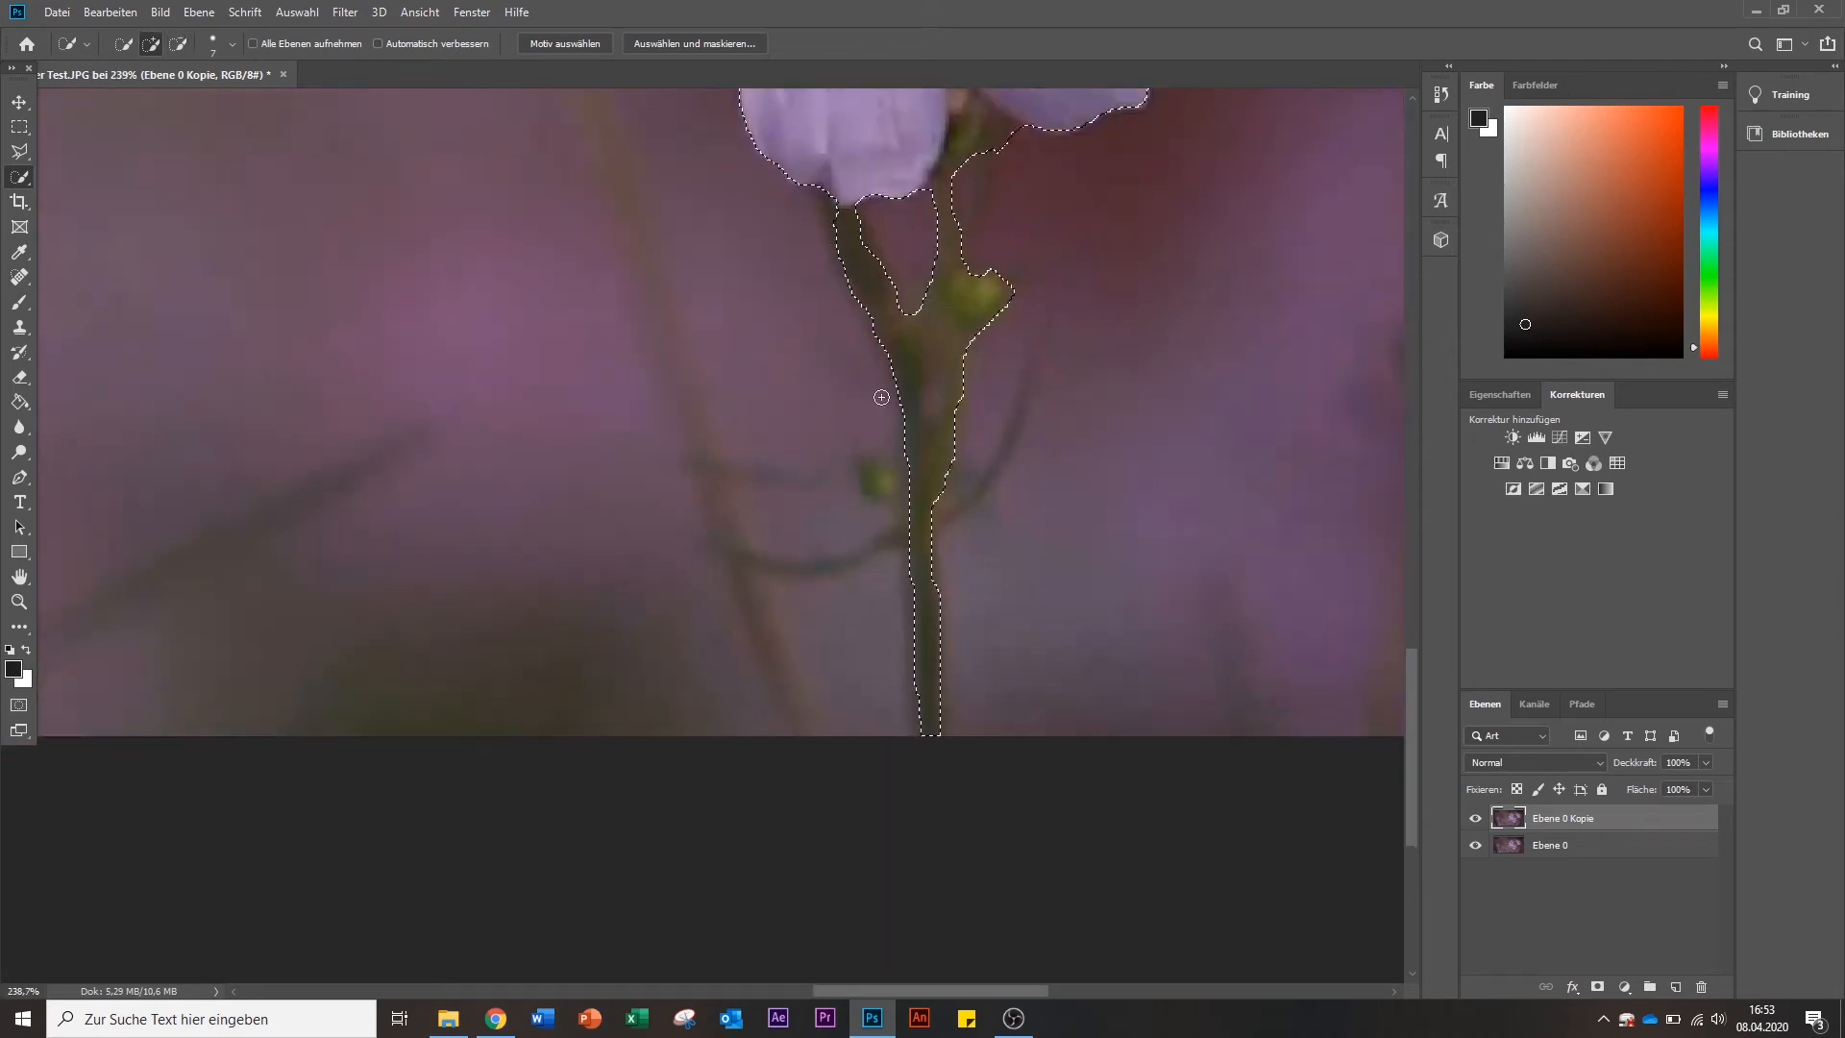
pyautogui.scroll(6, 926, 383)
pyautogui.scroll(-6, 1192, 577)
pyautogui.scroll(4, 1206, 409)
pyautogui.scroll(-10, 1205, 409)
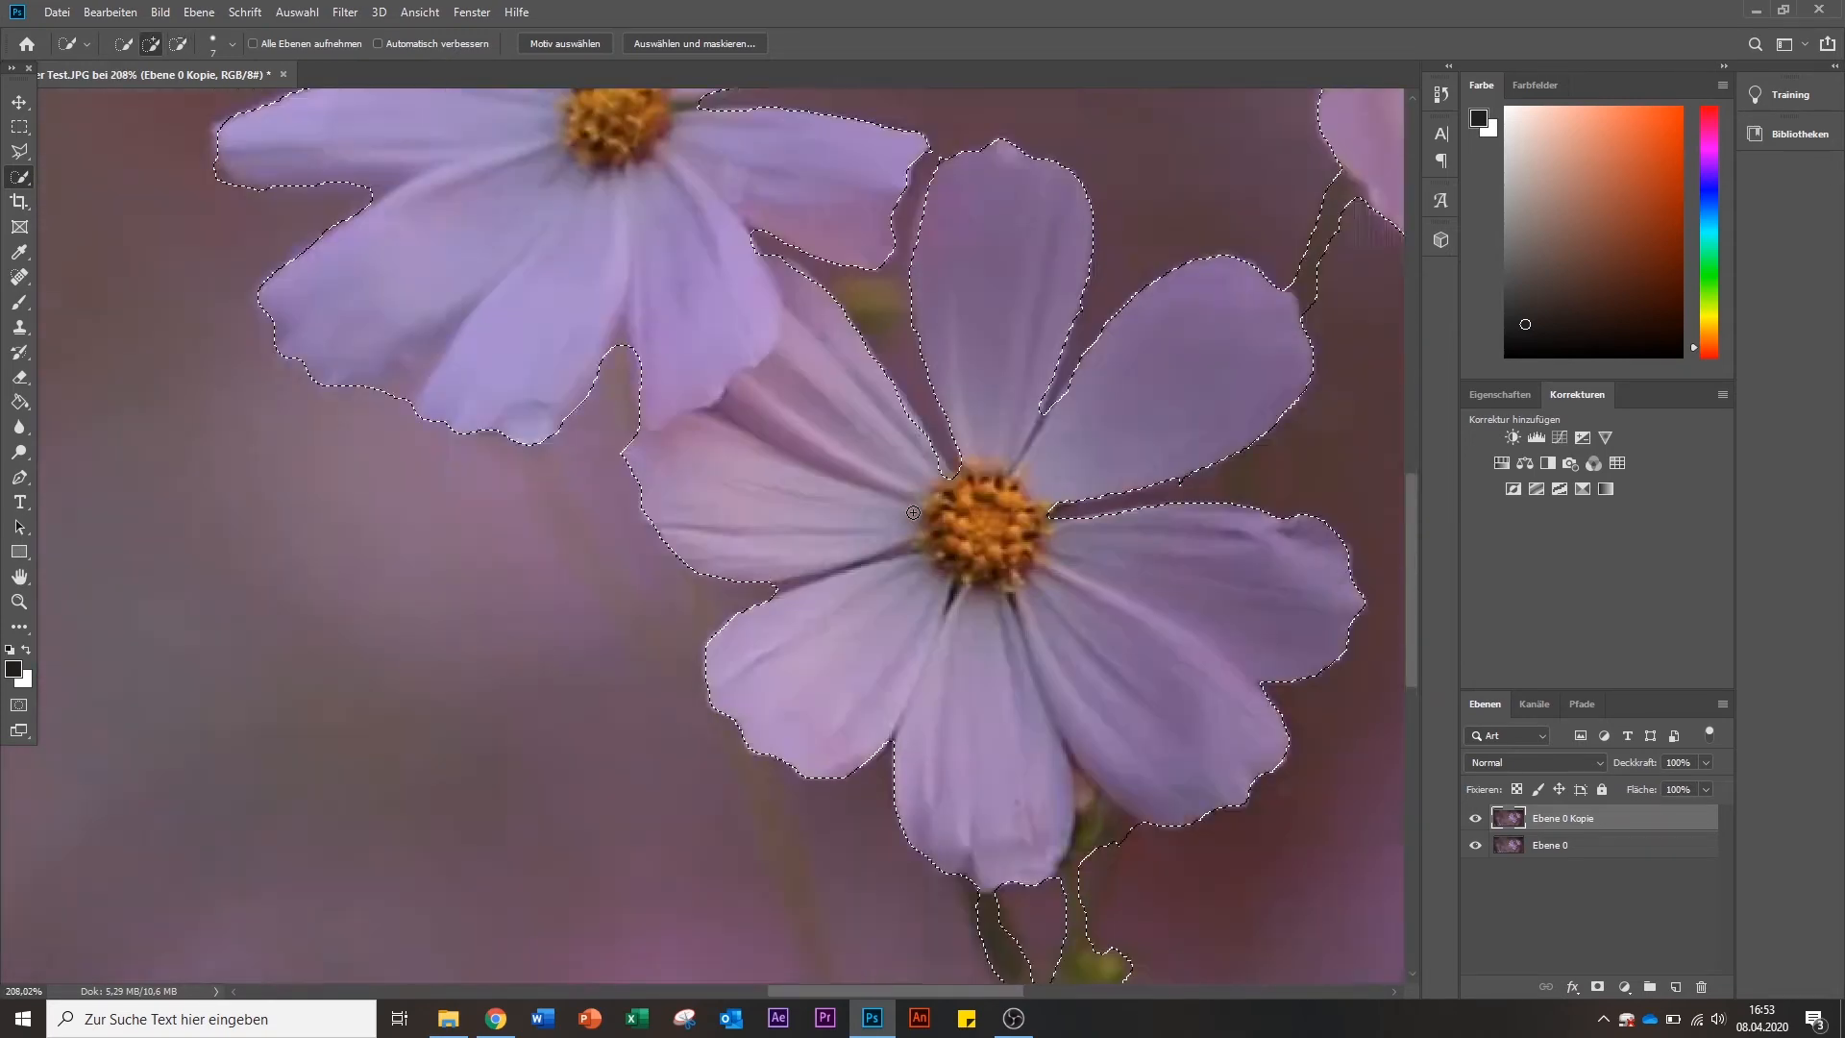
pyautogui.scroll(11, 1365, 349)
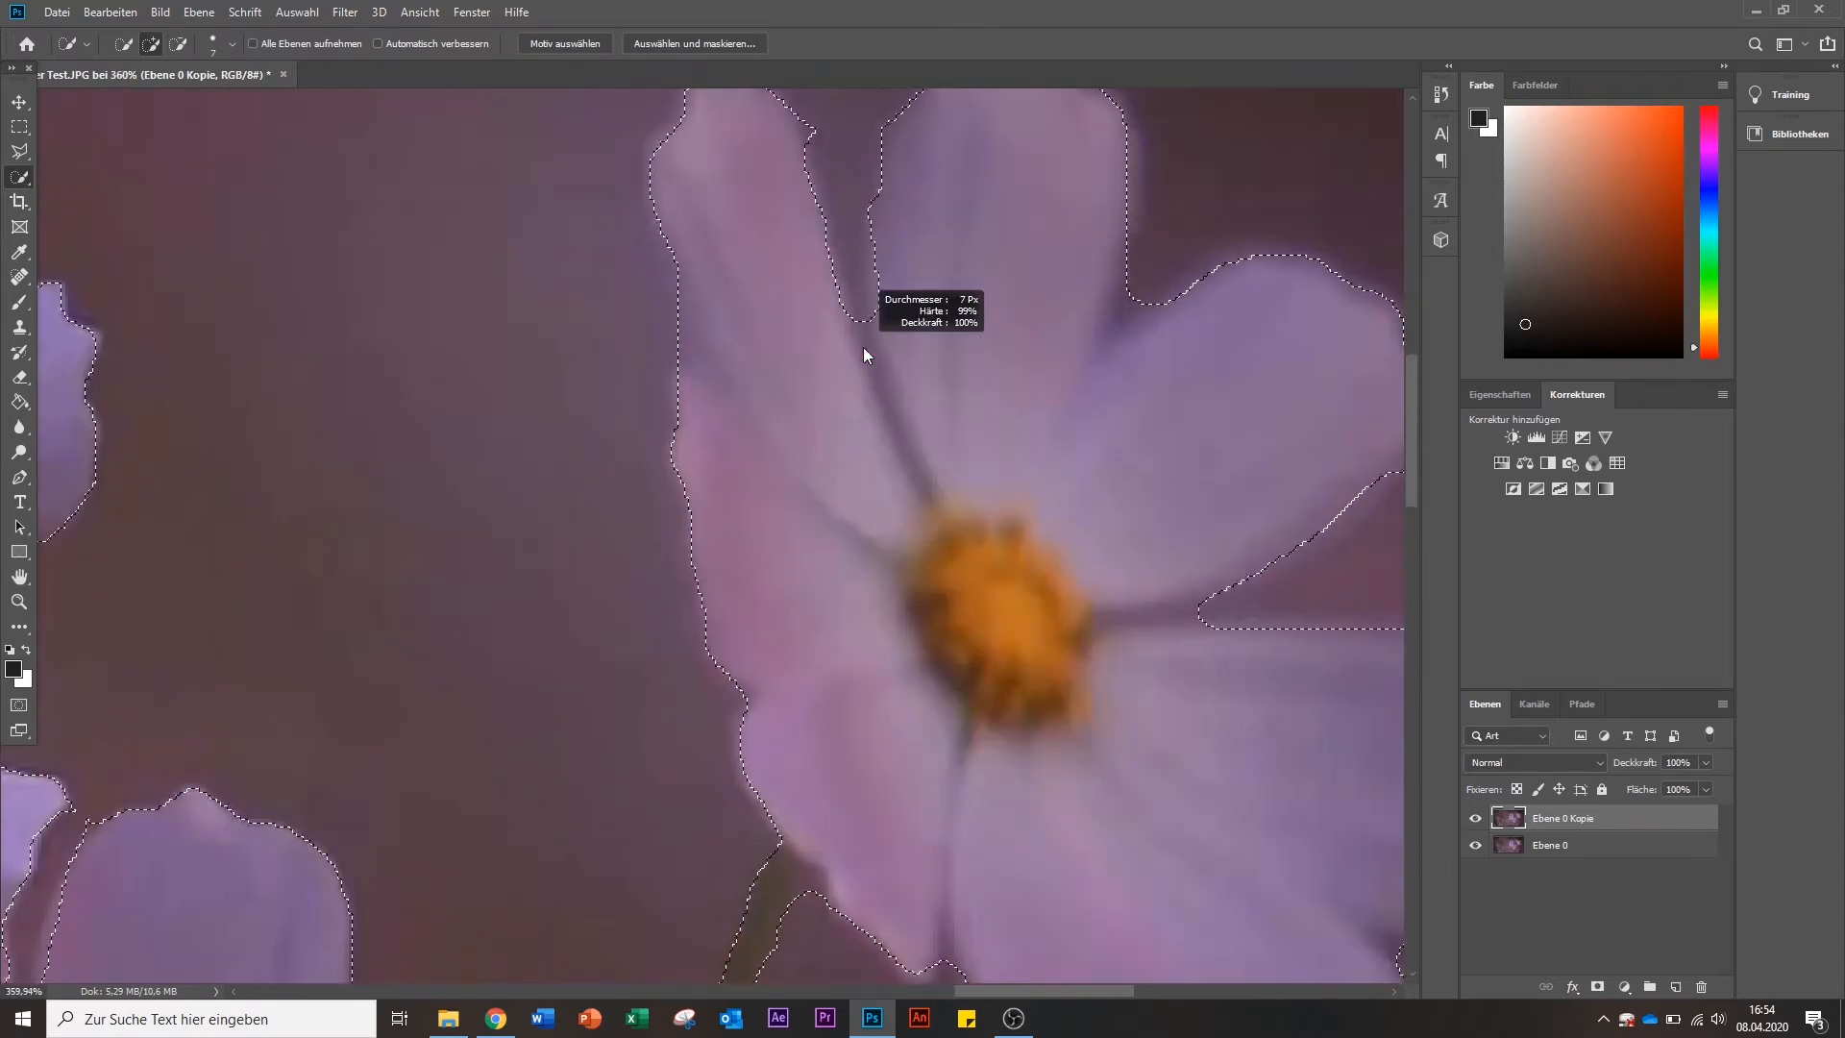
pyautogui.scroll(-3, 1047, 538)
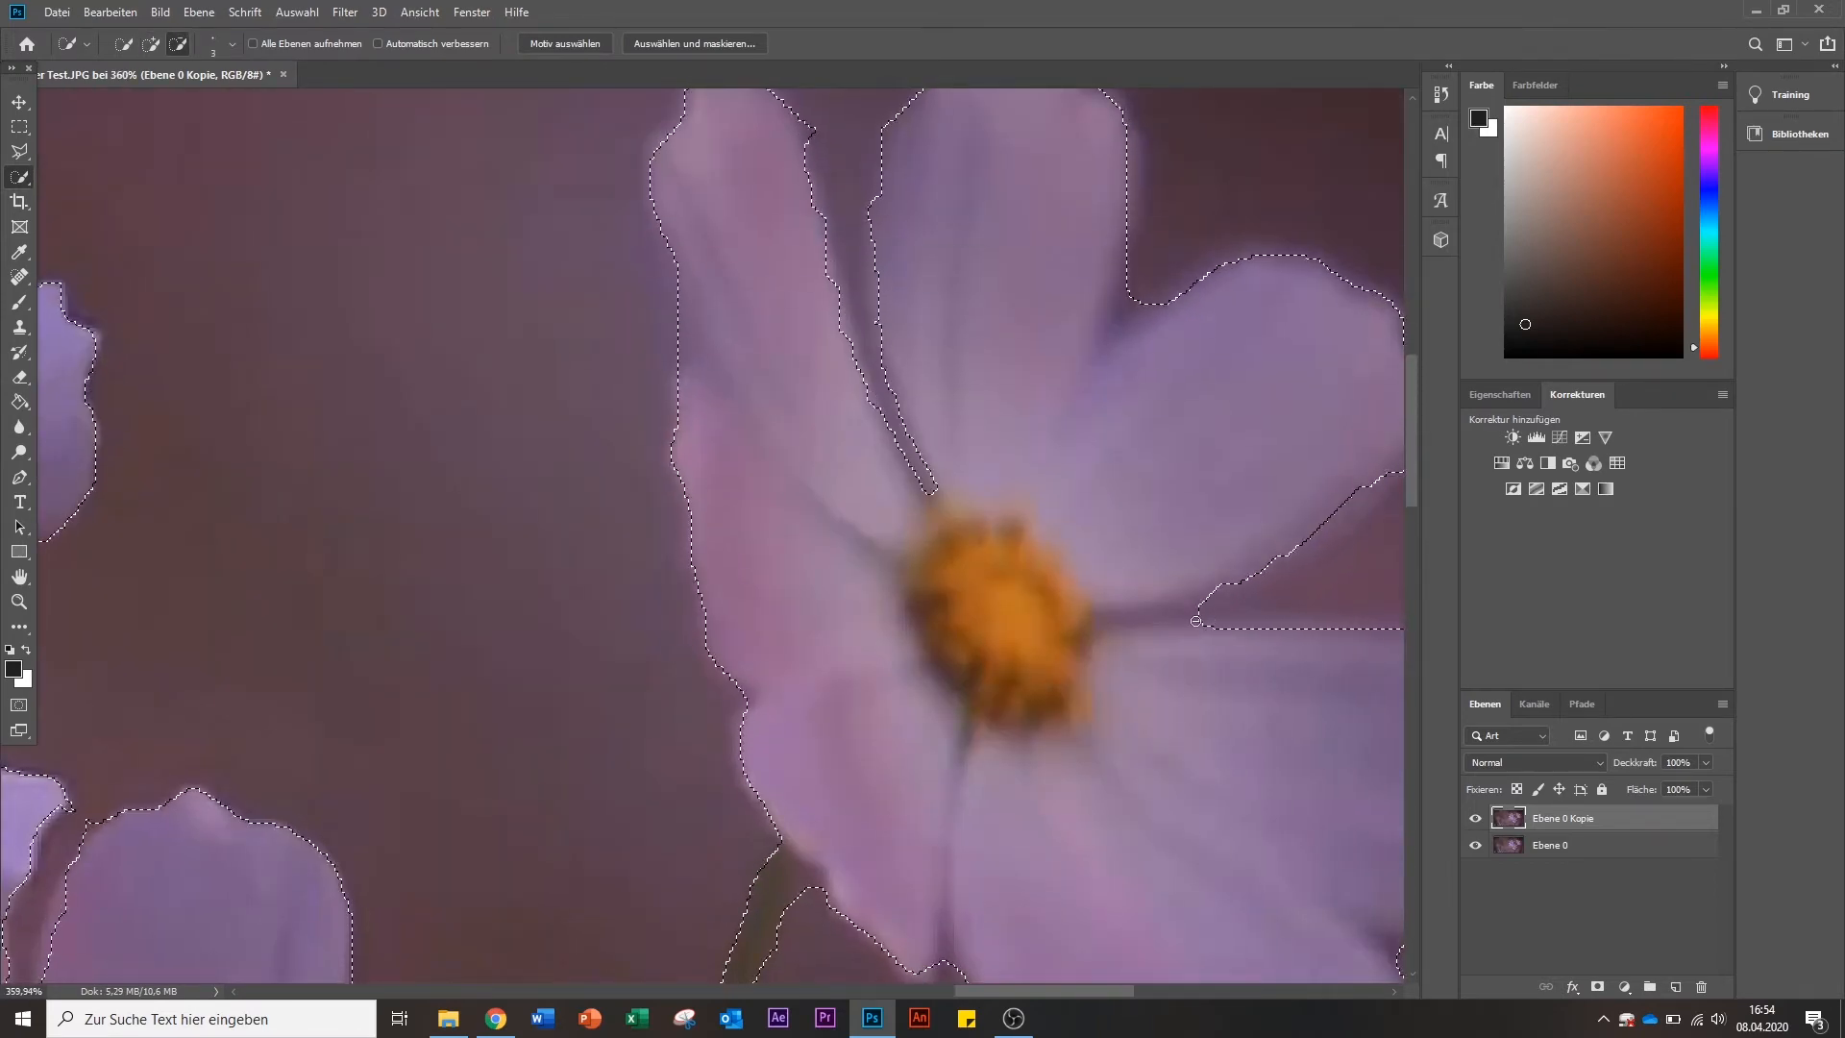
pyautogui.scroll(-4, 1055, 544)
pyautogui.scroll(-3, 1055, 544)
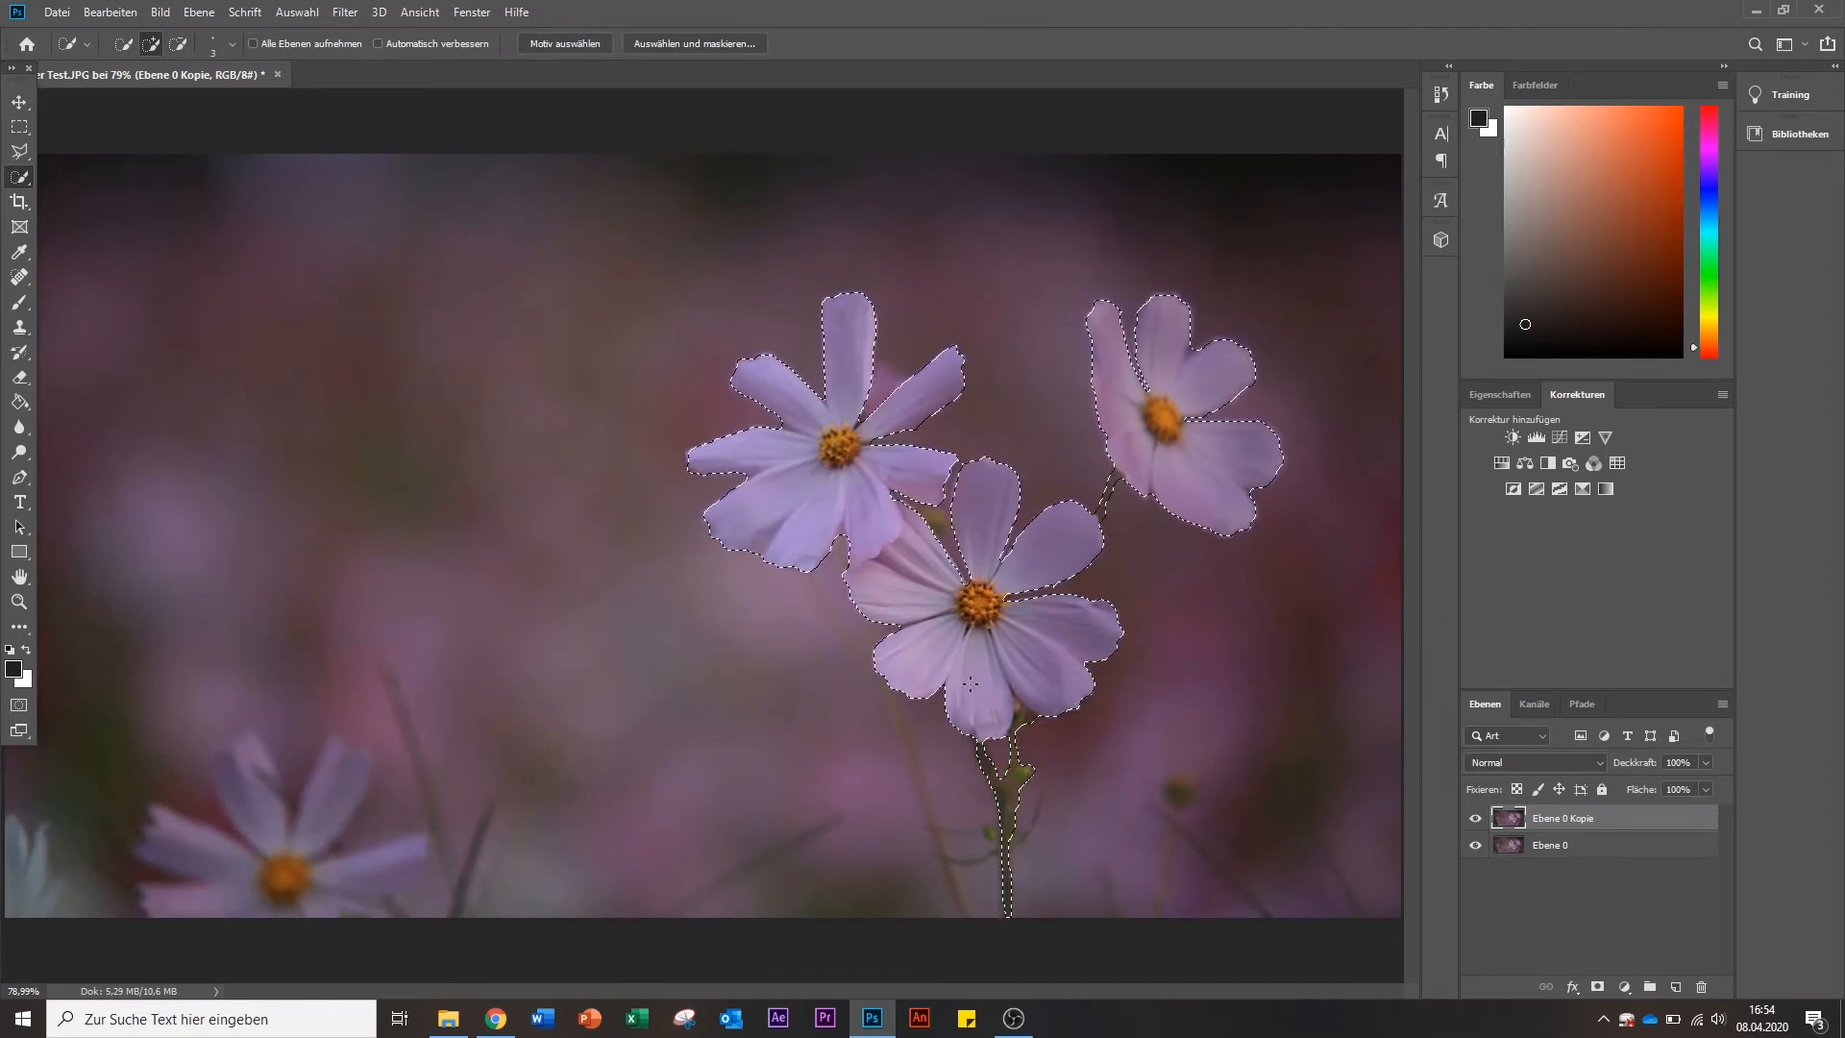
# Copy the selected flowers to a new layer and hide the layers Ebene 0 Kopie and Ebene 0.
pyautogui.rightClick(980, 328)
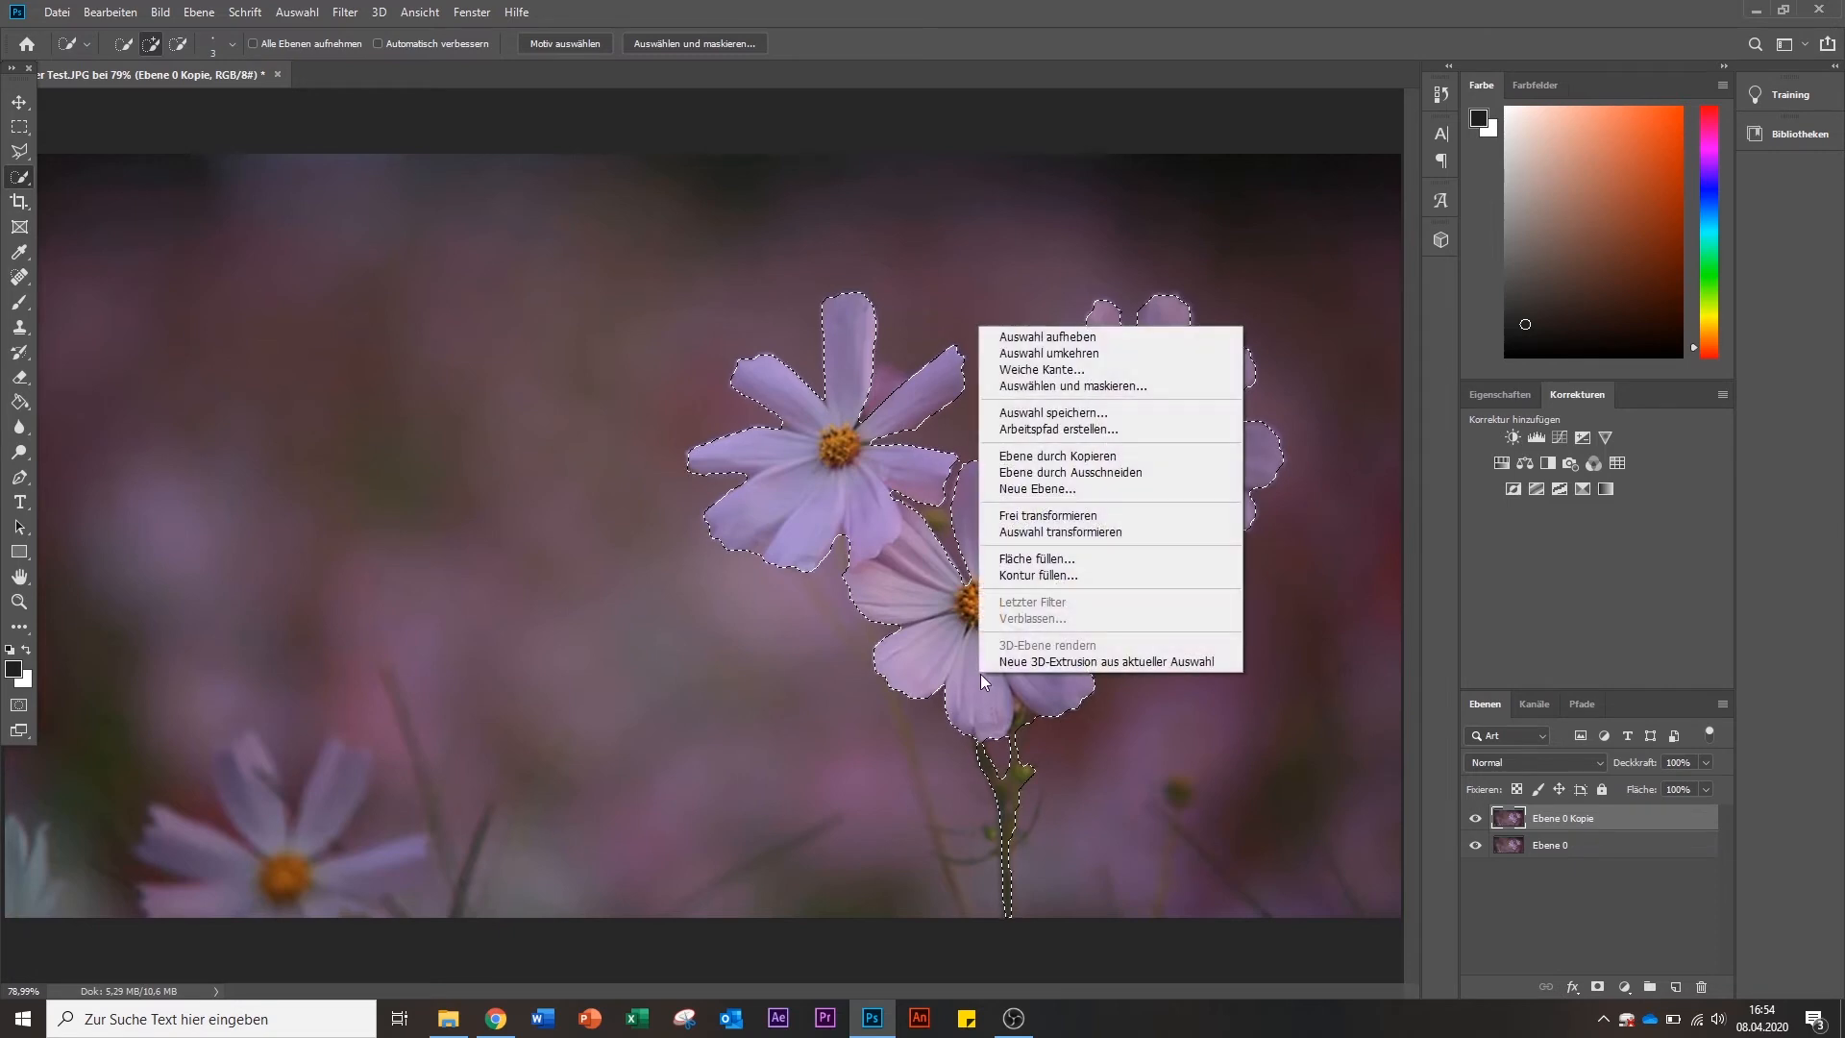
pyautogui.click(1035, 460)
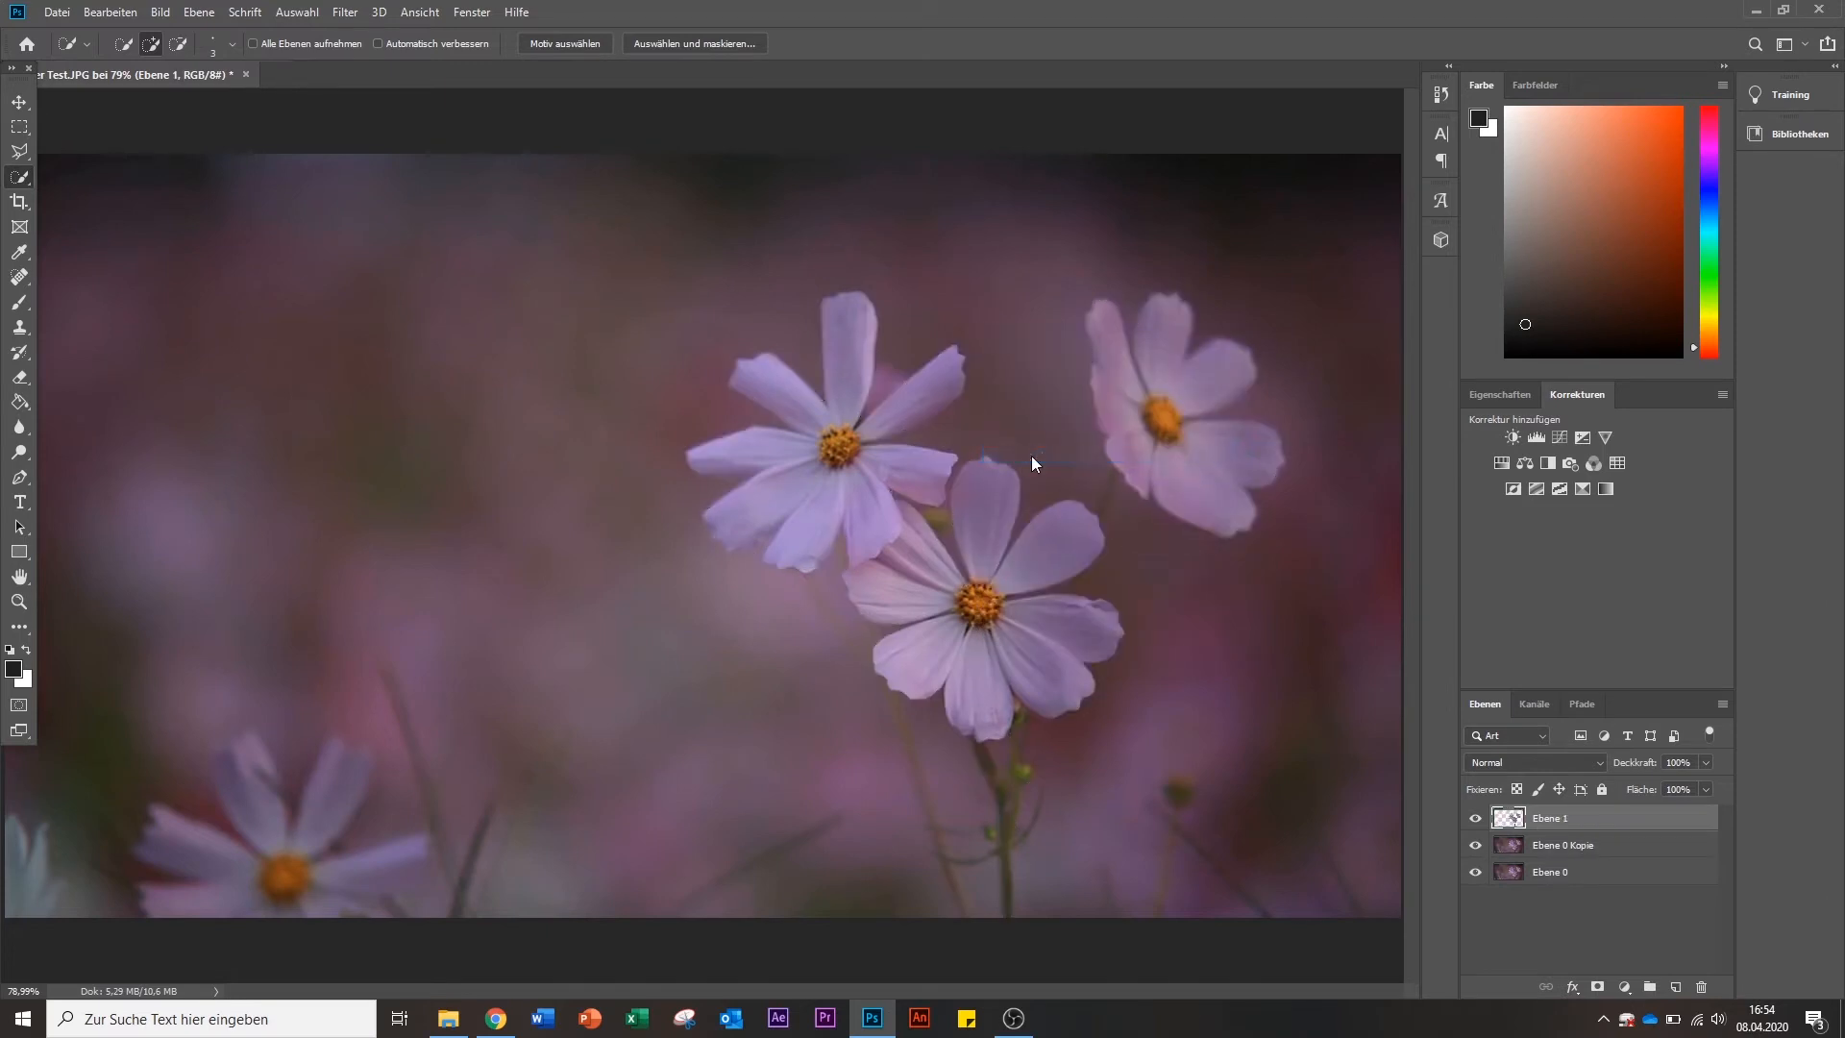
pyautogui.click(1479, 844)
pyautogui.click(1481, 871)
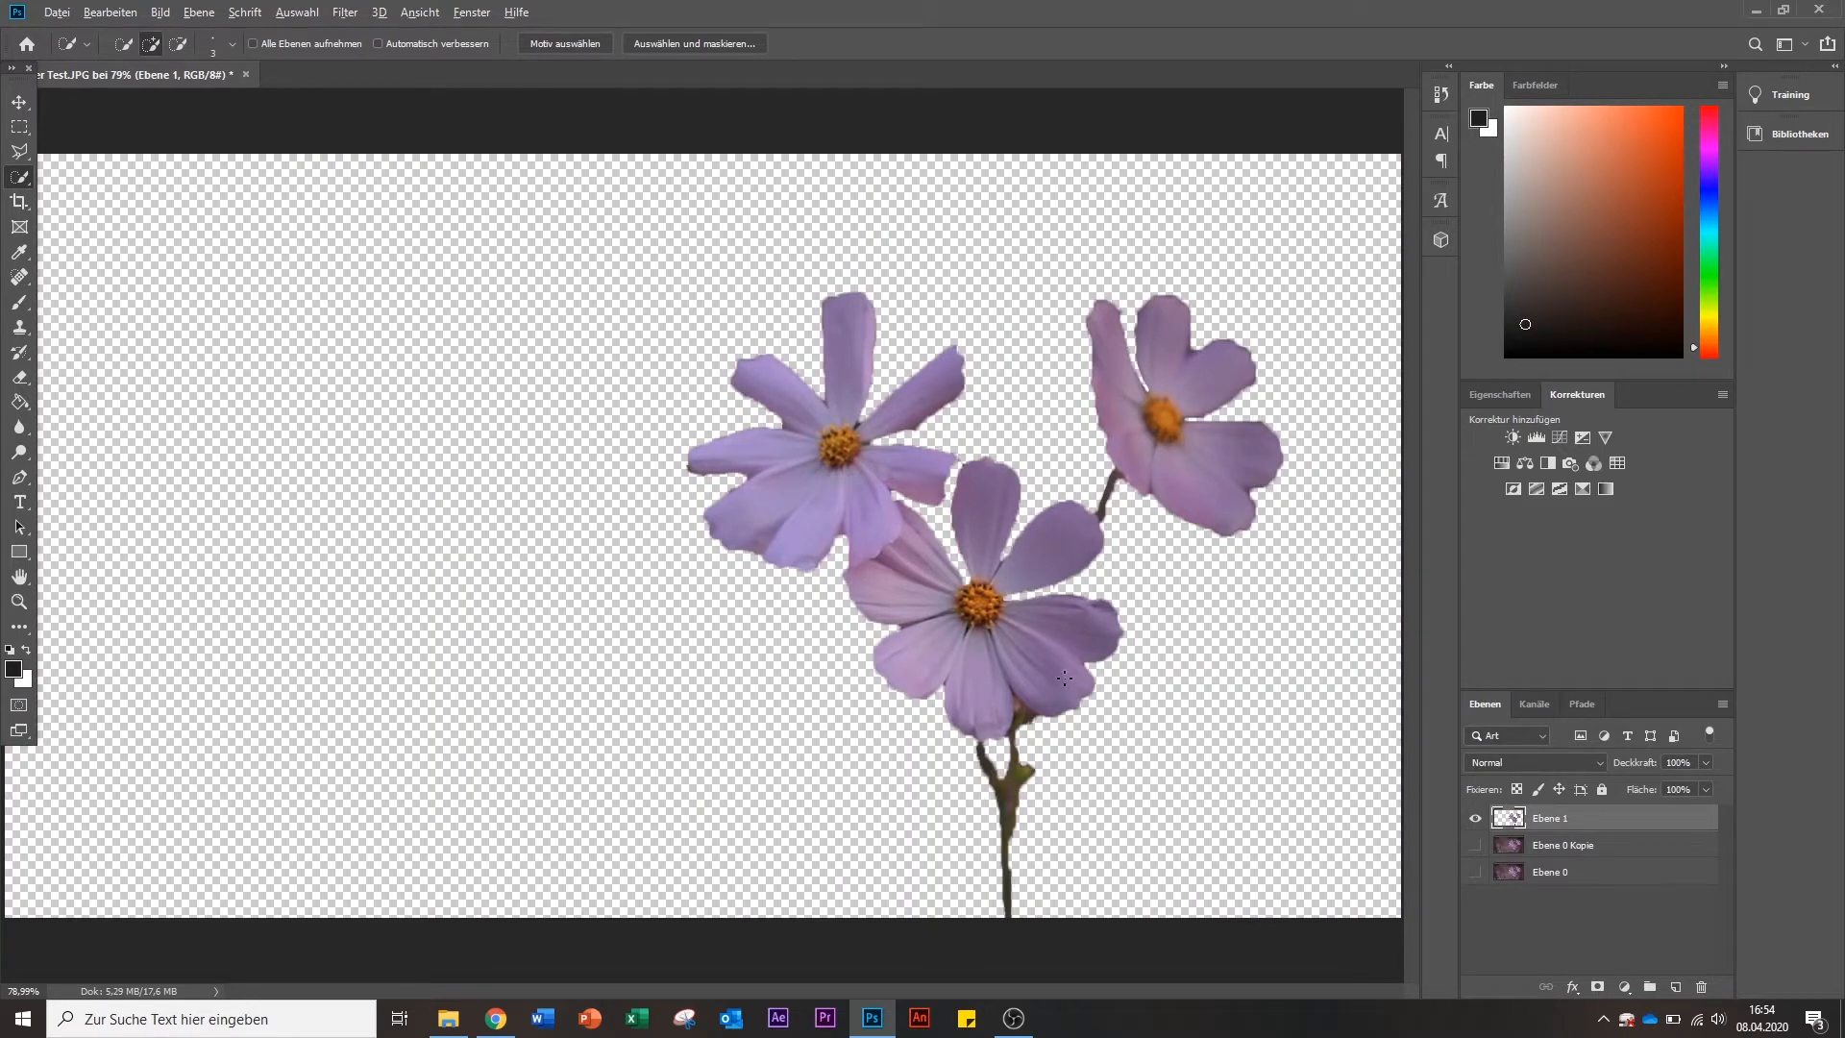
pyautogui.hotkey('ctrl', '-')
pyautogui.hotkey('ctrl', '-')
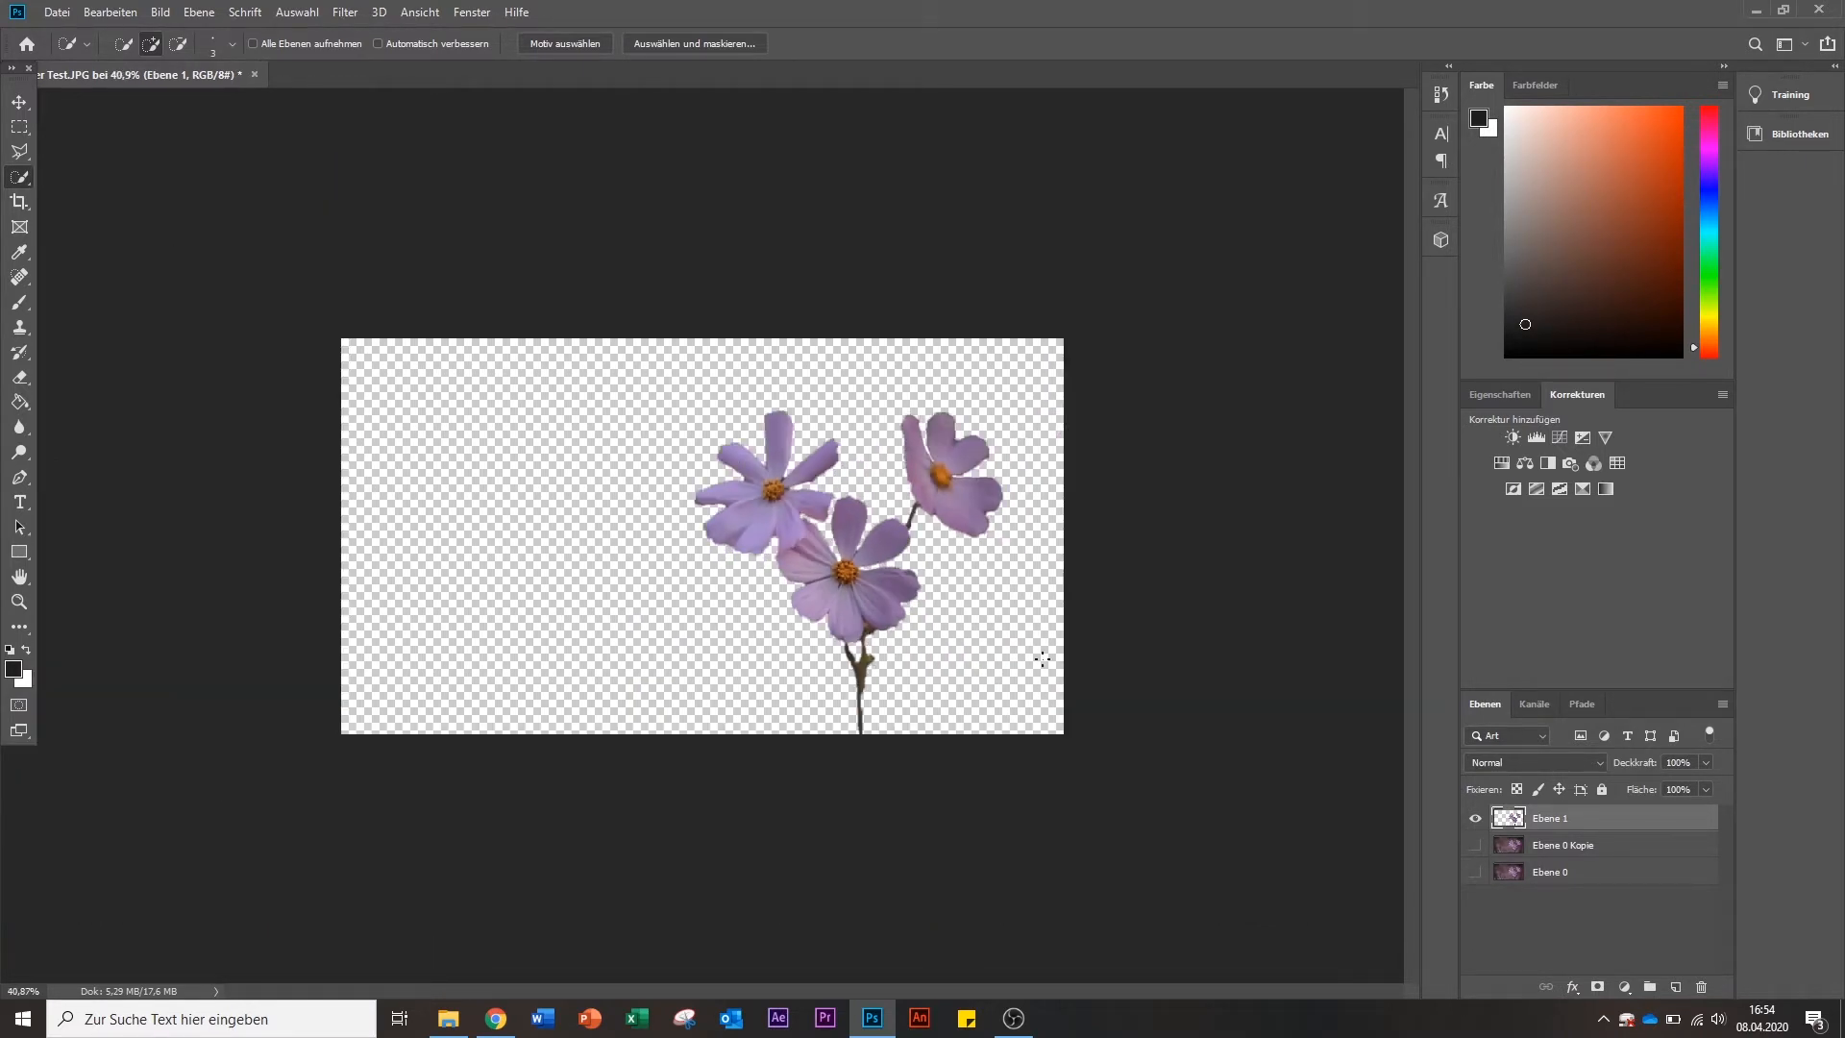
pyautogui.hotkey('ctrl', '+')
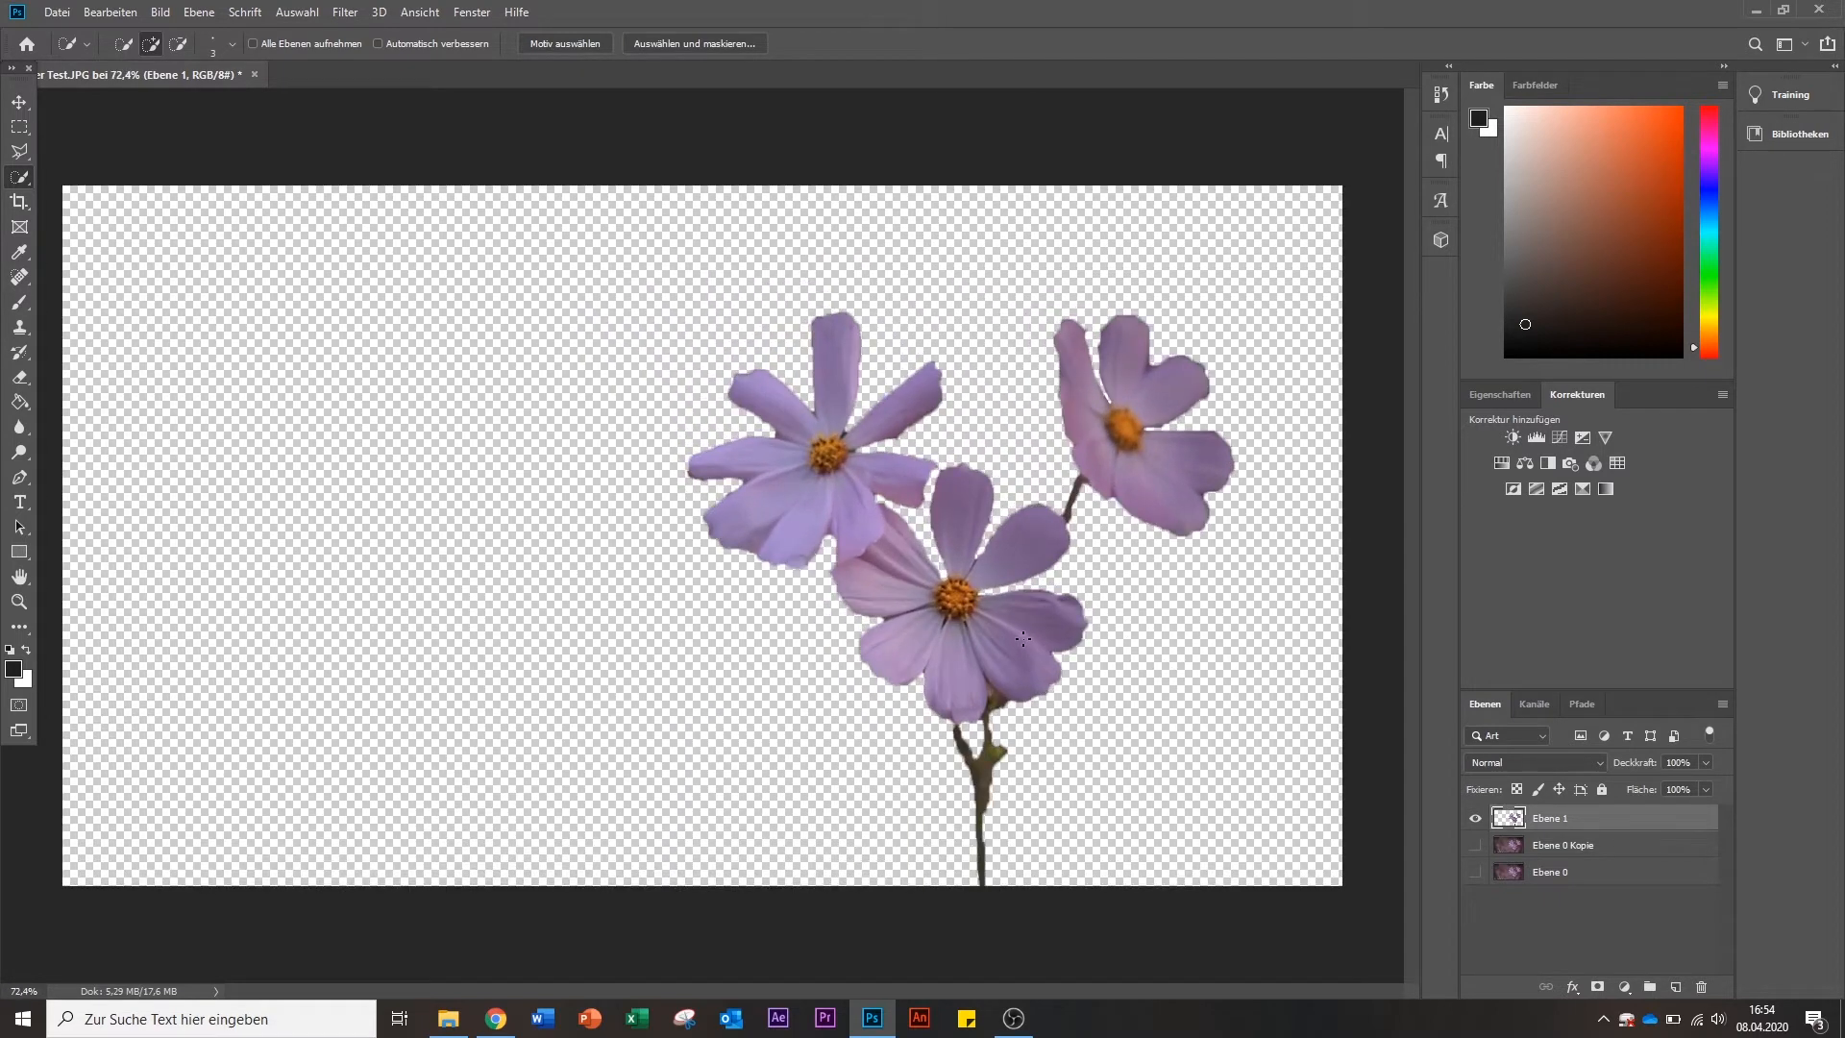
pyautogui.scroll(2, 1023, 637)
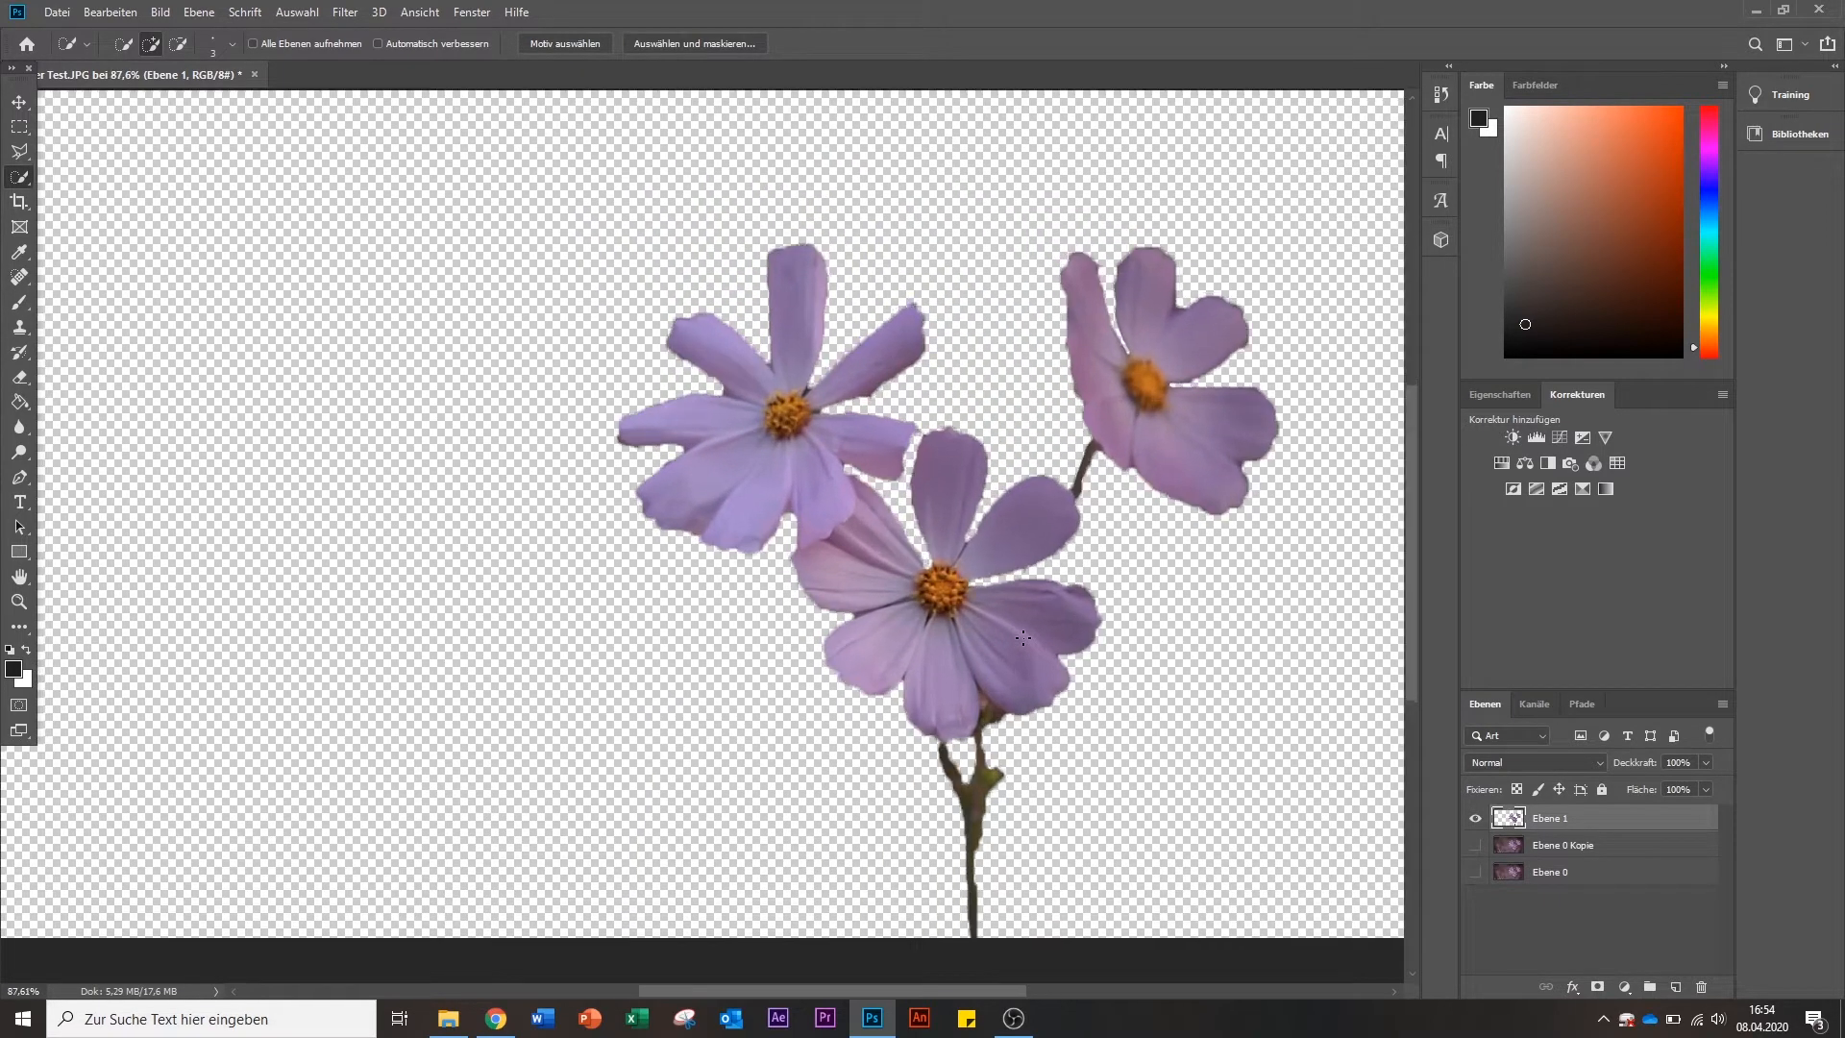
pyautogui.scroll(-2, 1024, 637)
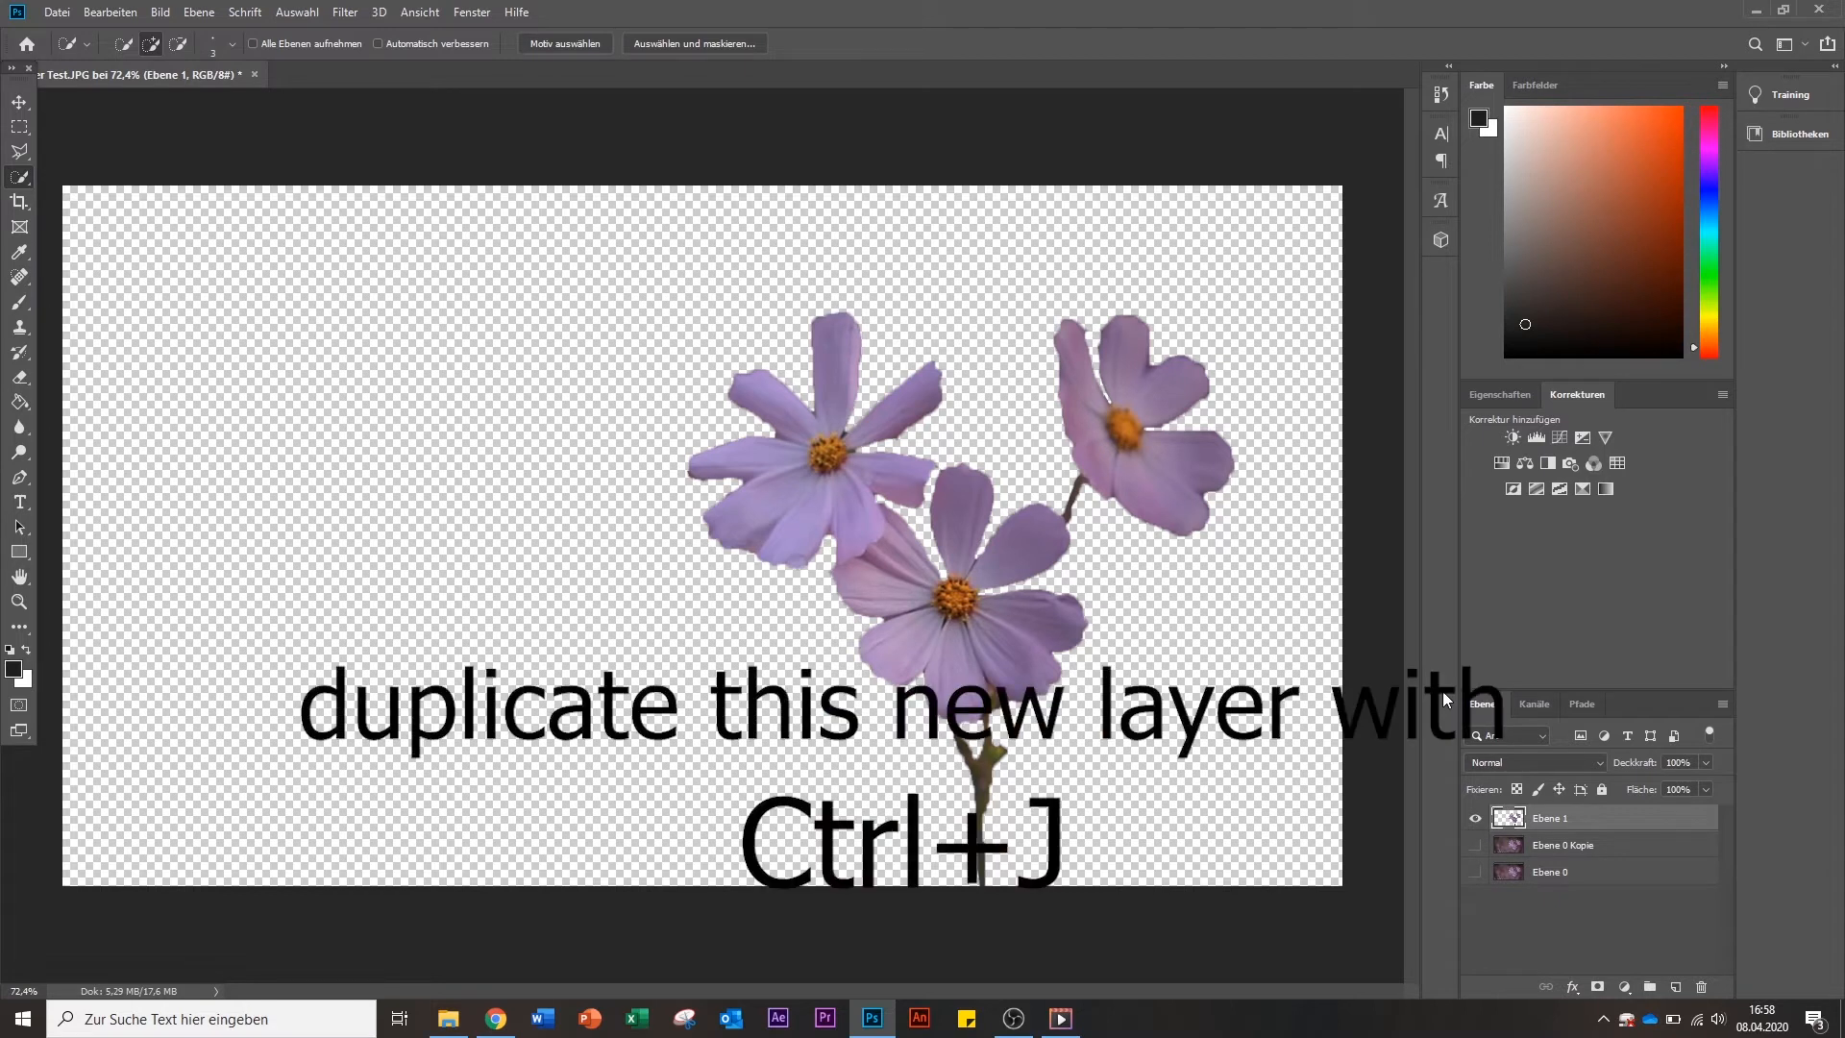
# Duplicate the cut-out flower layer and set the copy's saturation to -100 with Hue/Saturation.
pyautogui.hotkey('ctrl', 'j')
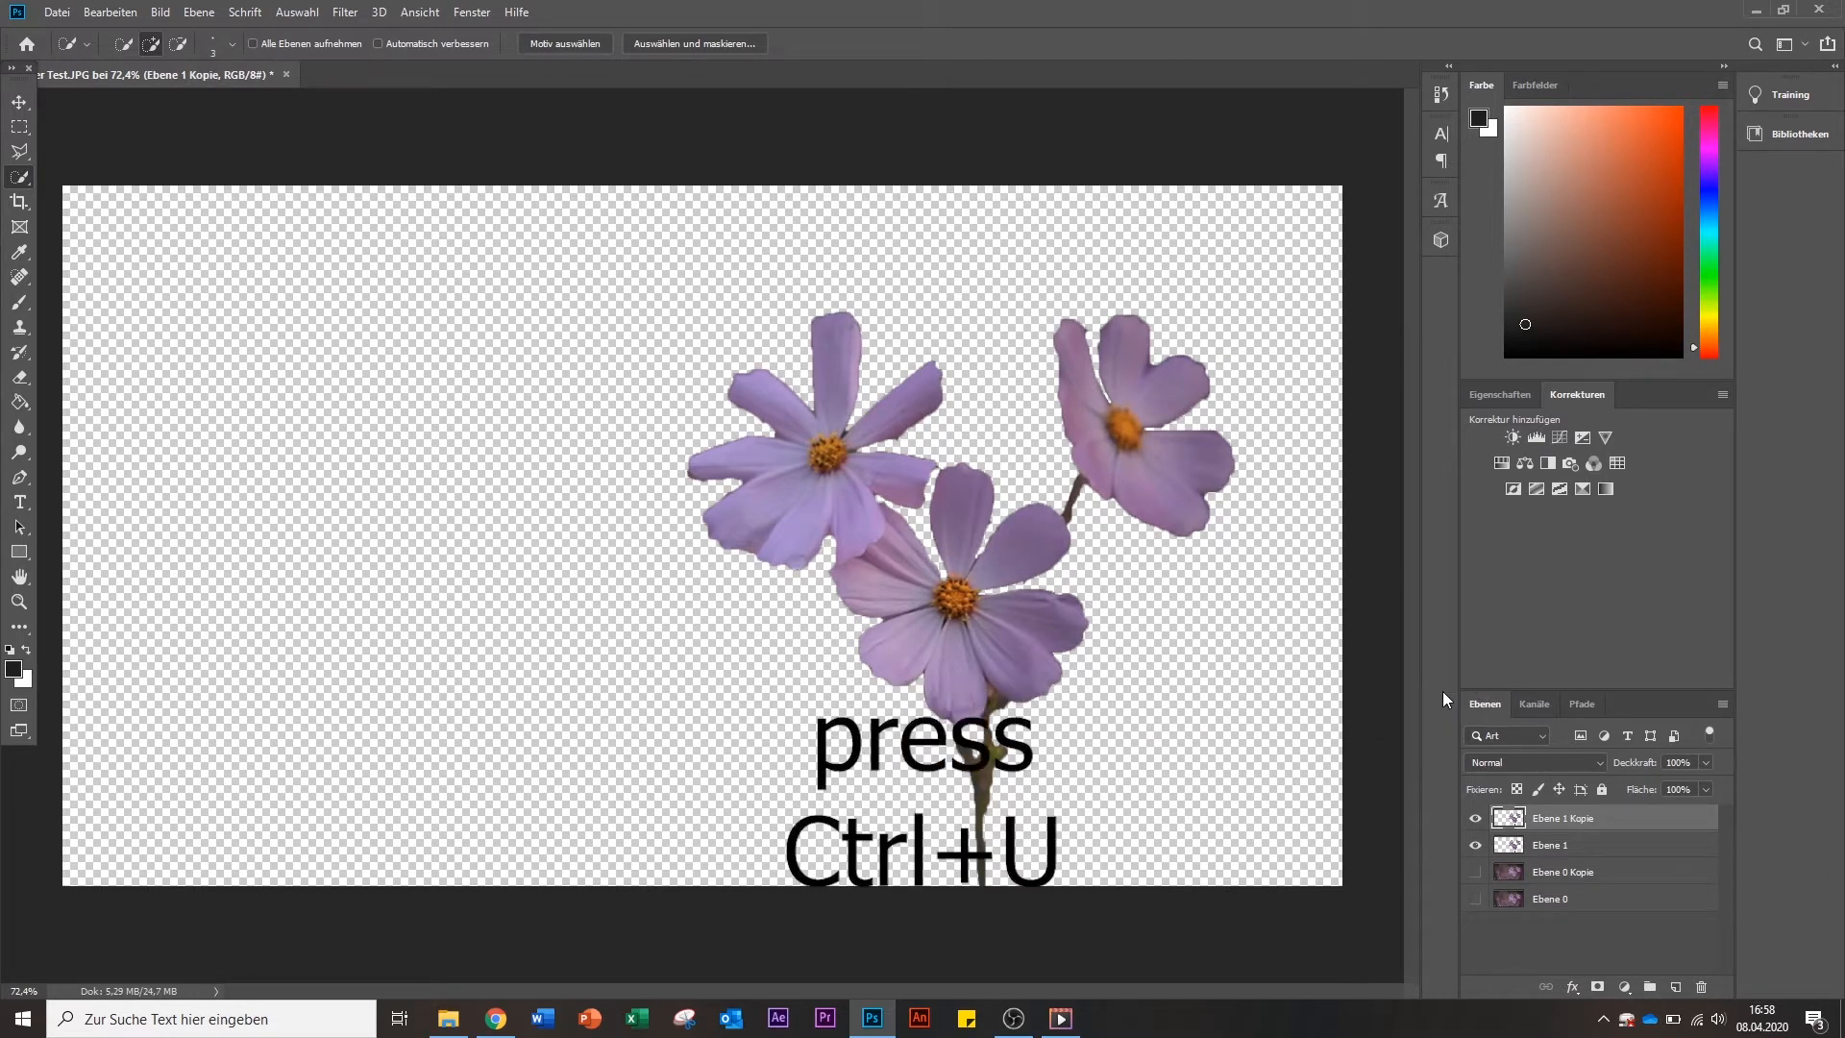
pyautogui.hotkey('ctrl', 'u')
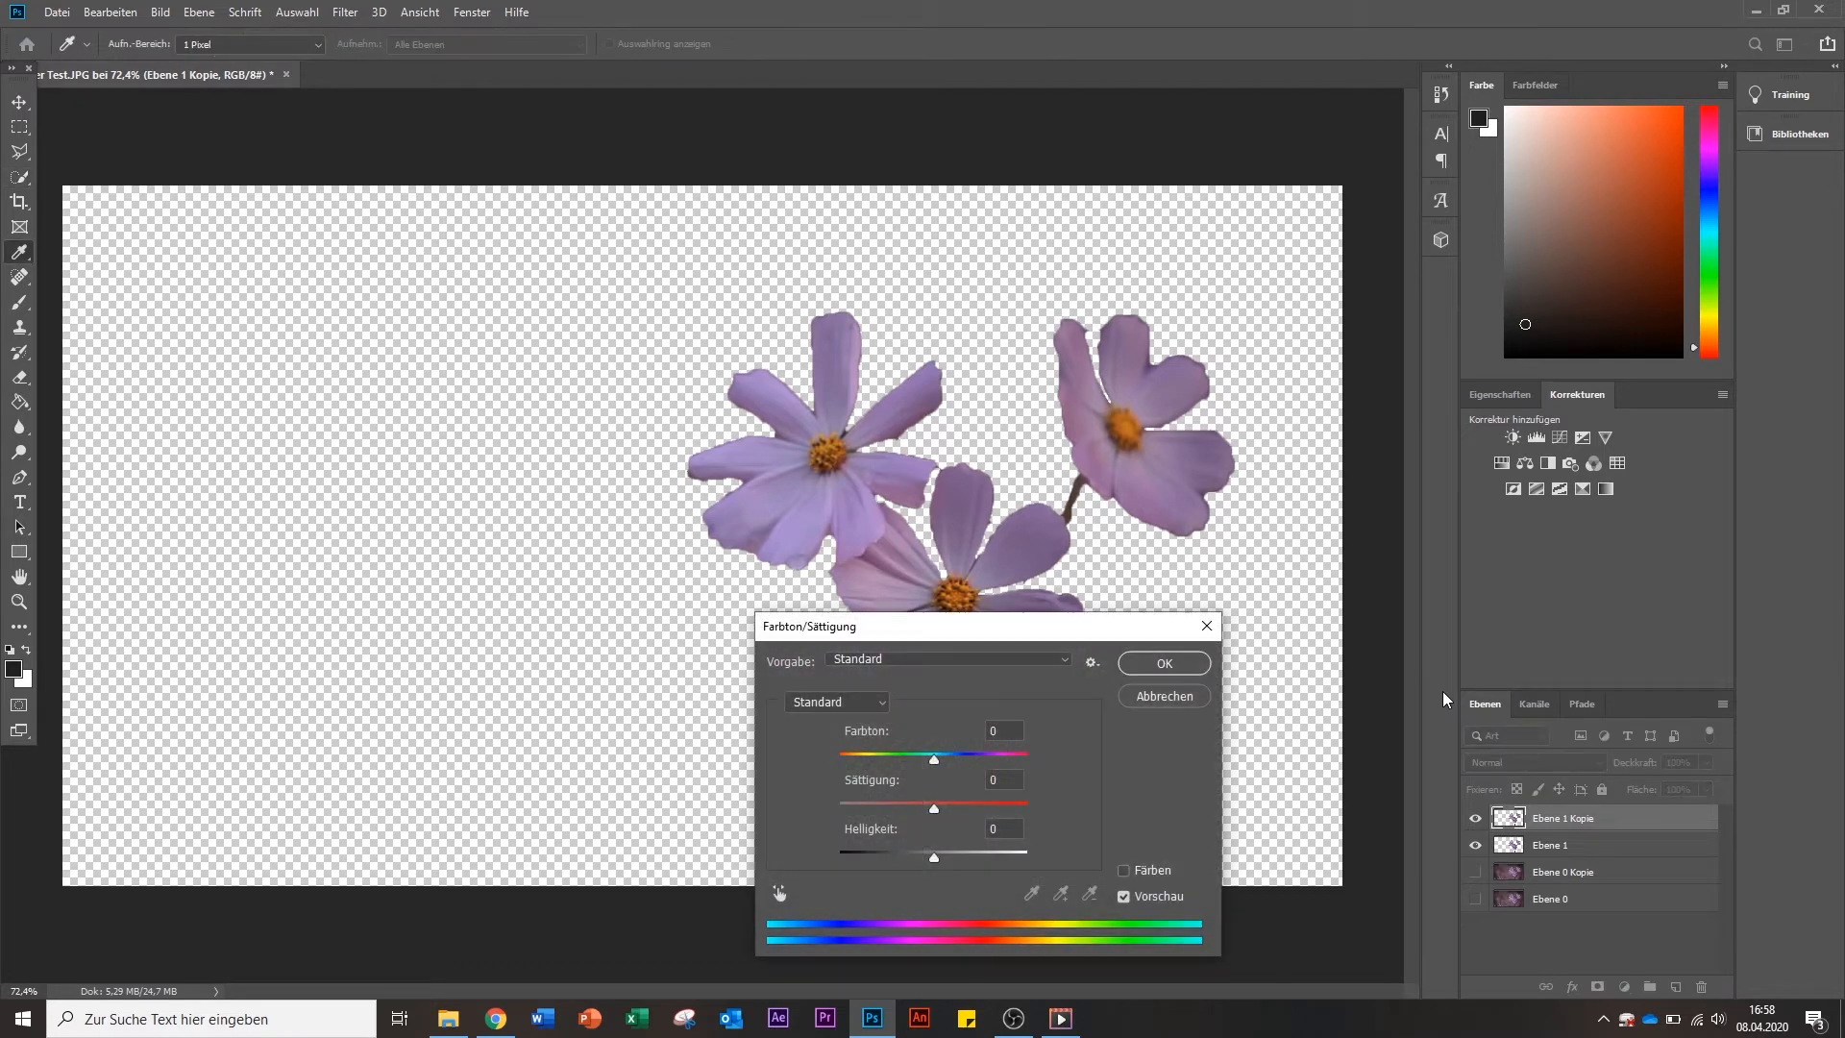
pyautogui.moveTo(958, 634); pyautogui.dragTo(1040, 279)
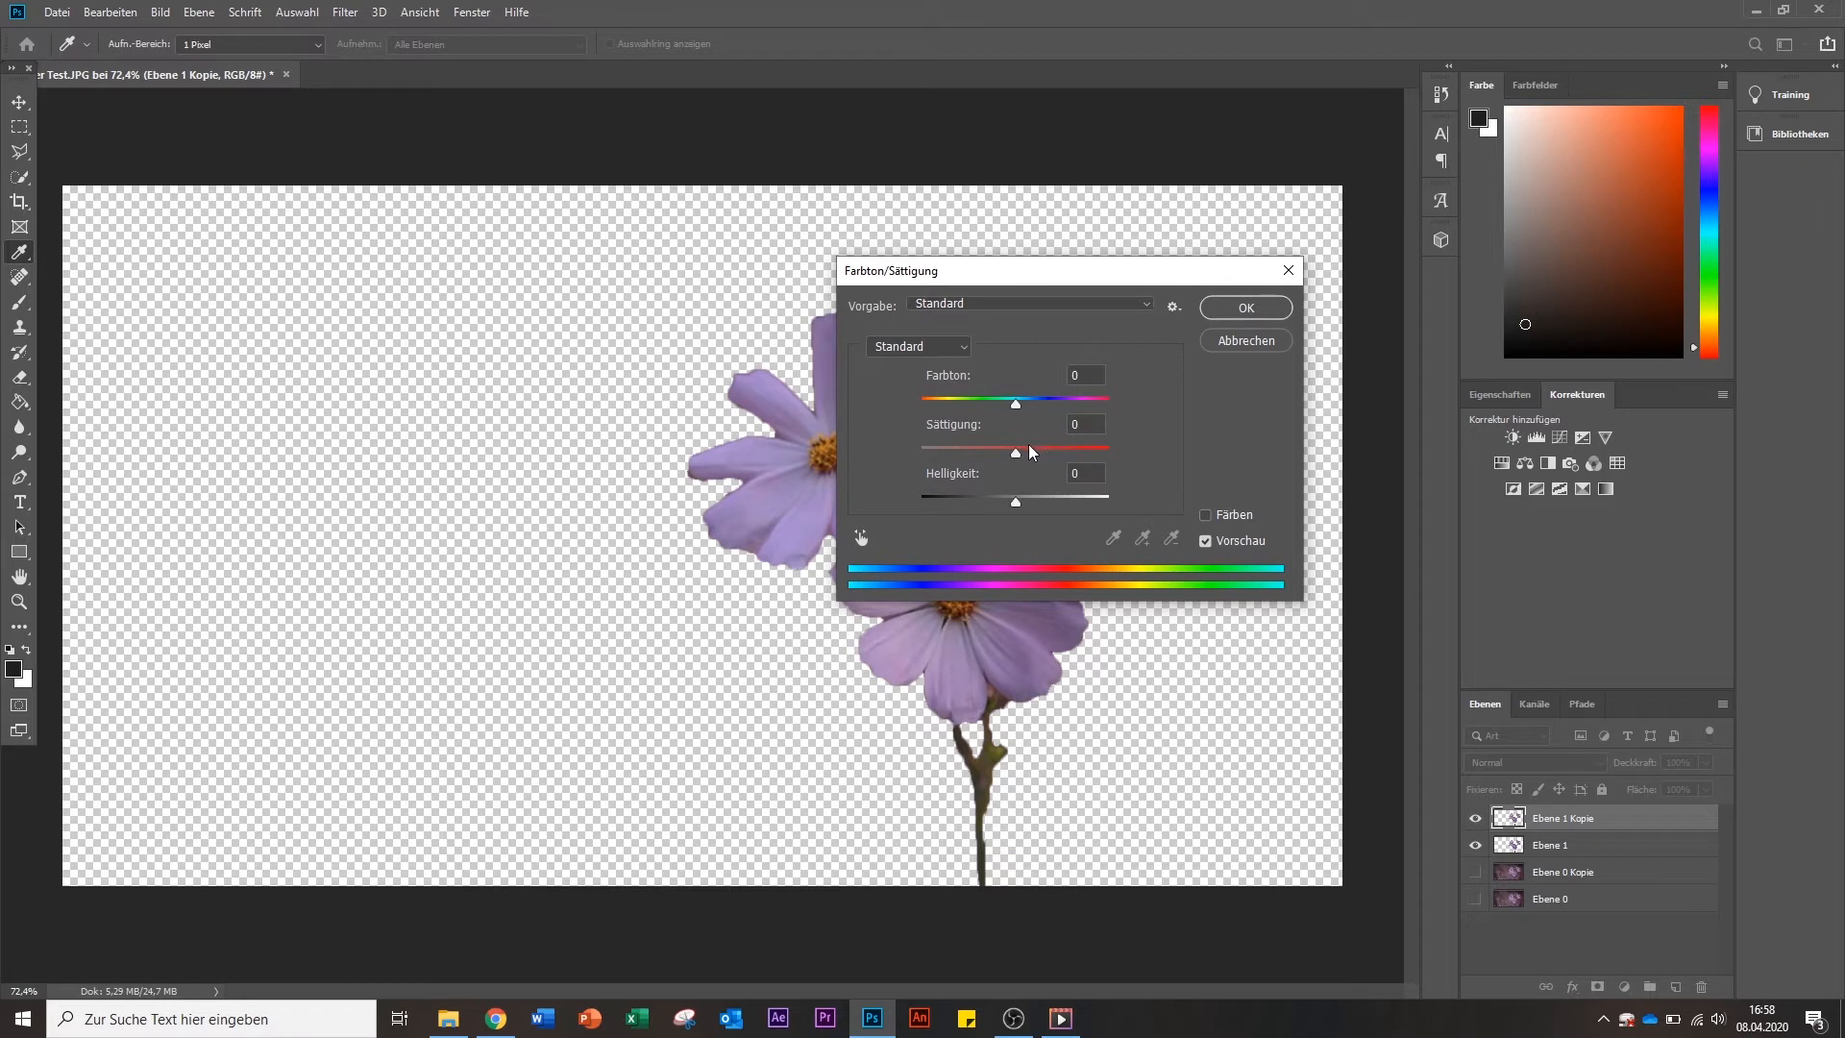
pyautogui.moveTo(1017, 452); pyautogui.dragTo(882, 447)
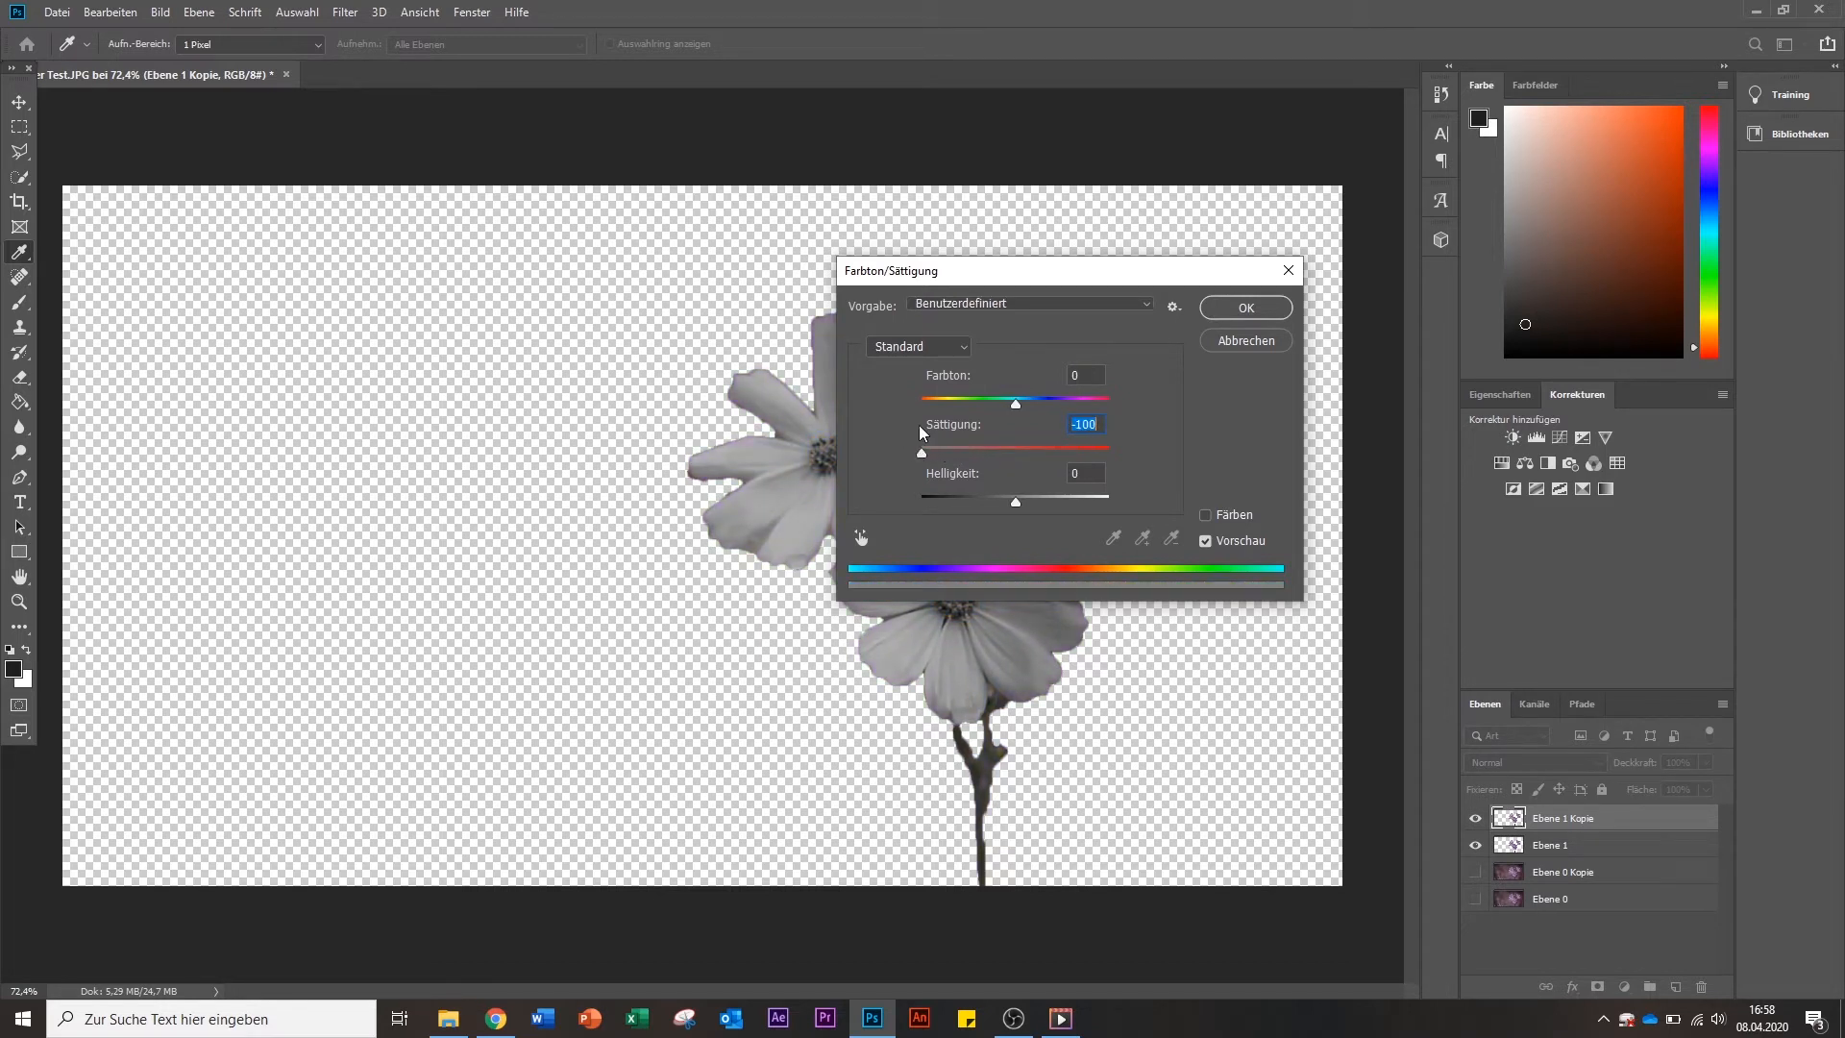
pyautogui.click(1217, 308)
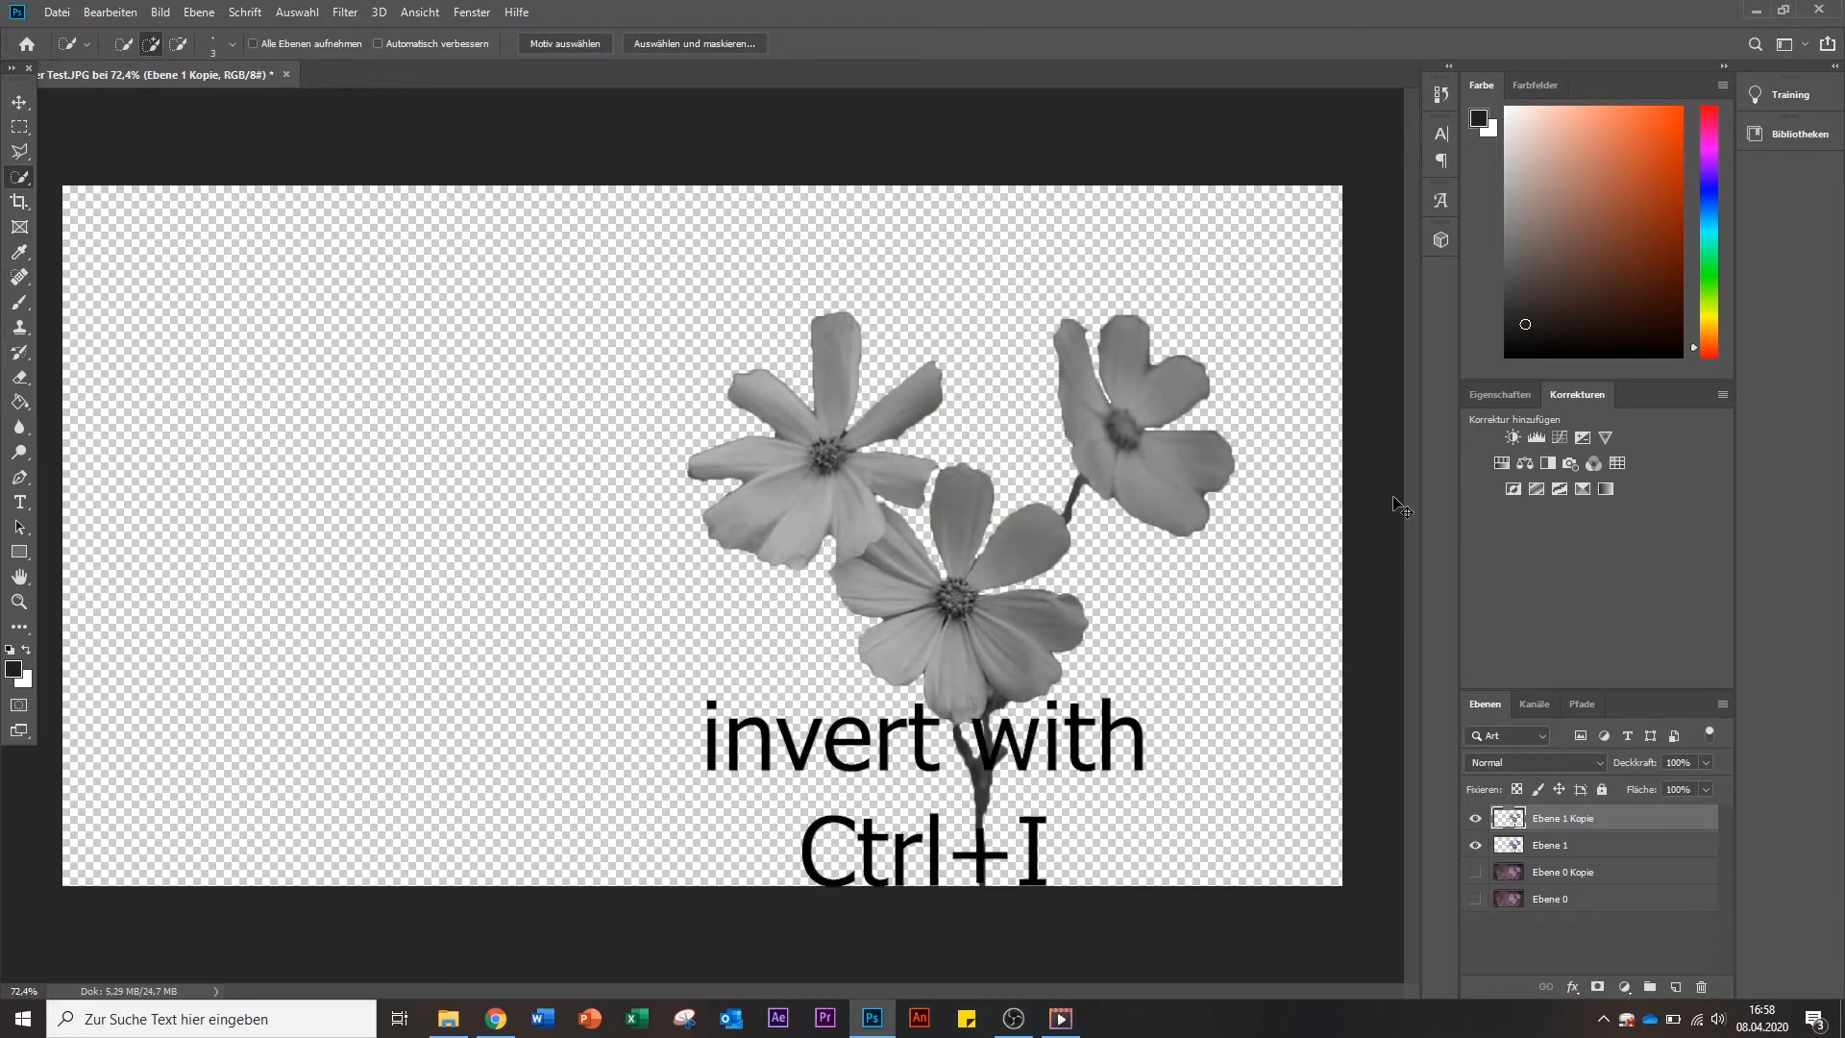
# Invert the grey flower copy and apply a slight Gaussian Blur to it with a small radius.
pyautogui.hotkey('ctrl', 'i')
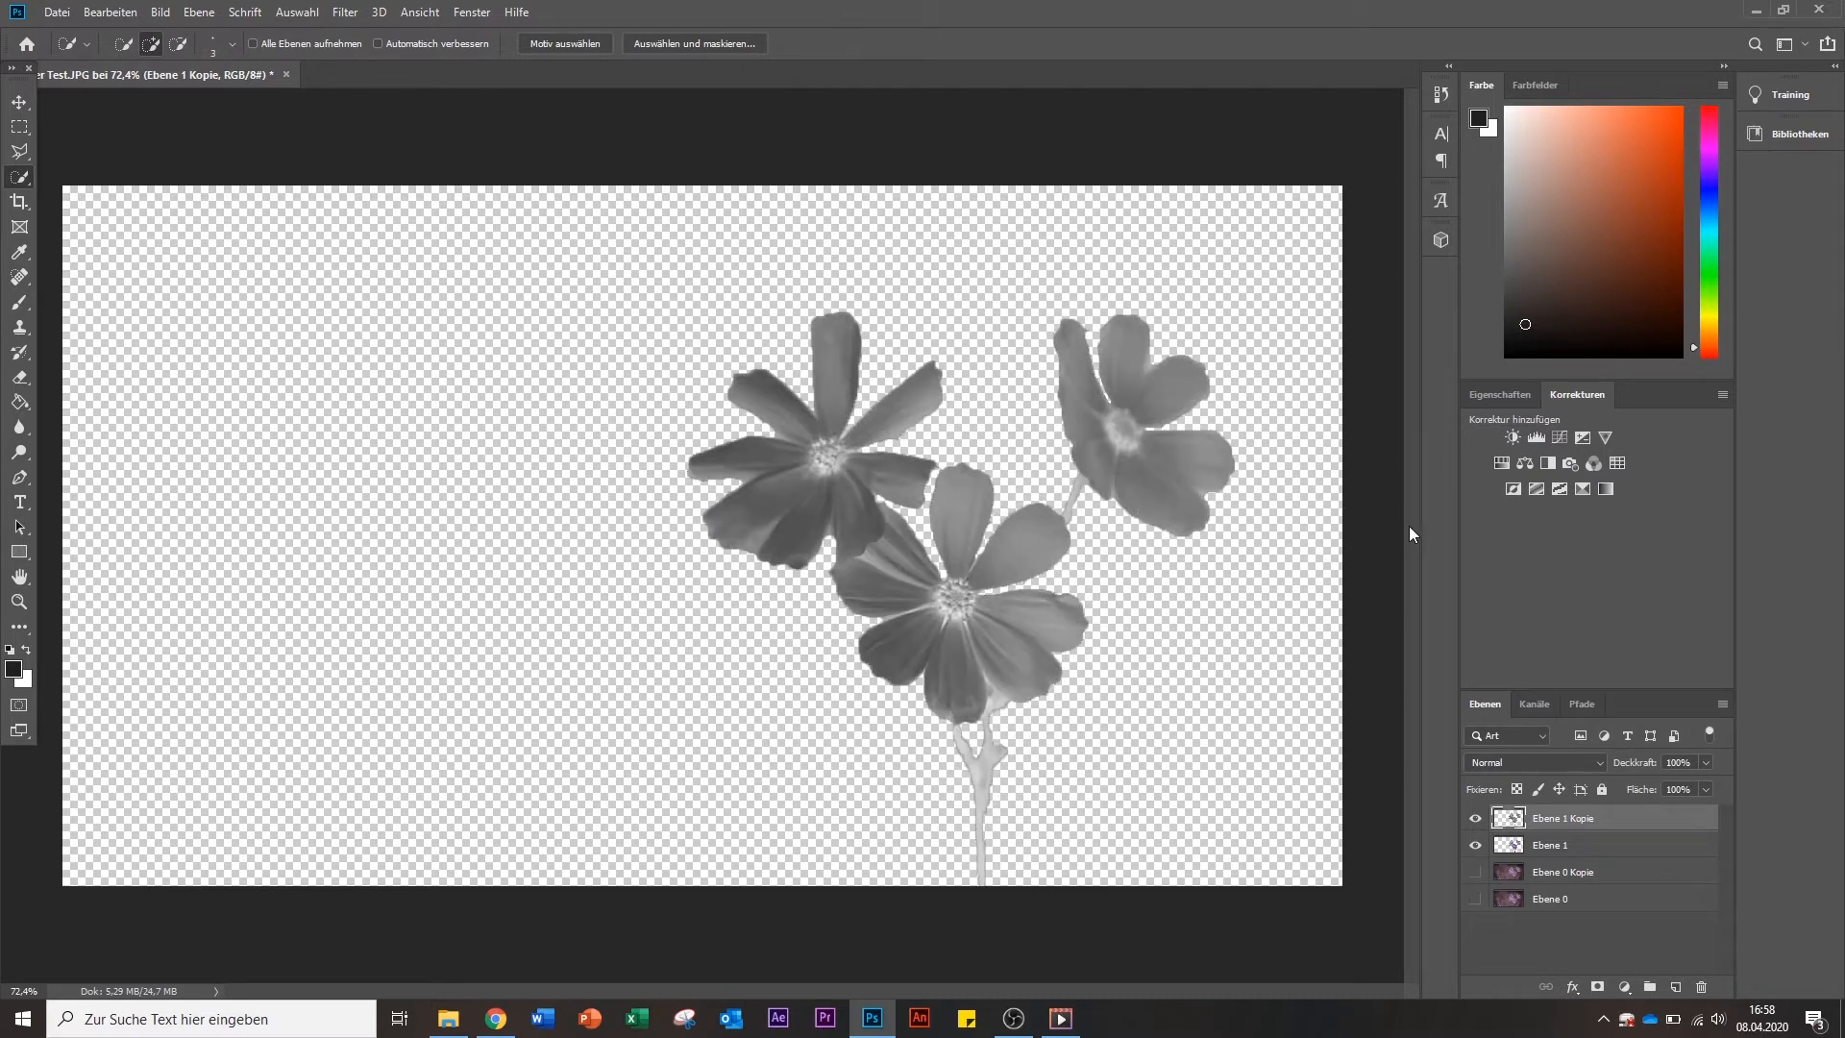
pyautogui.click(345, 12)
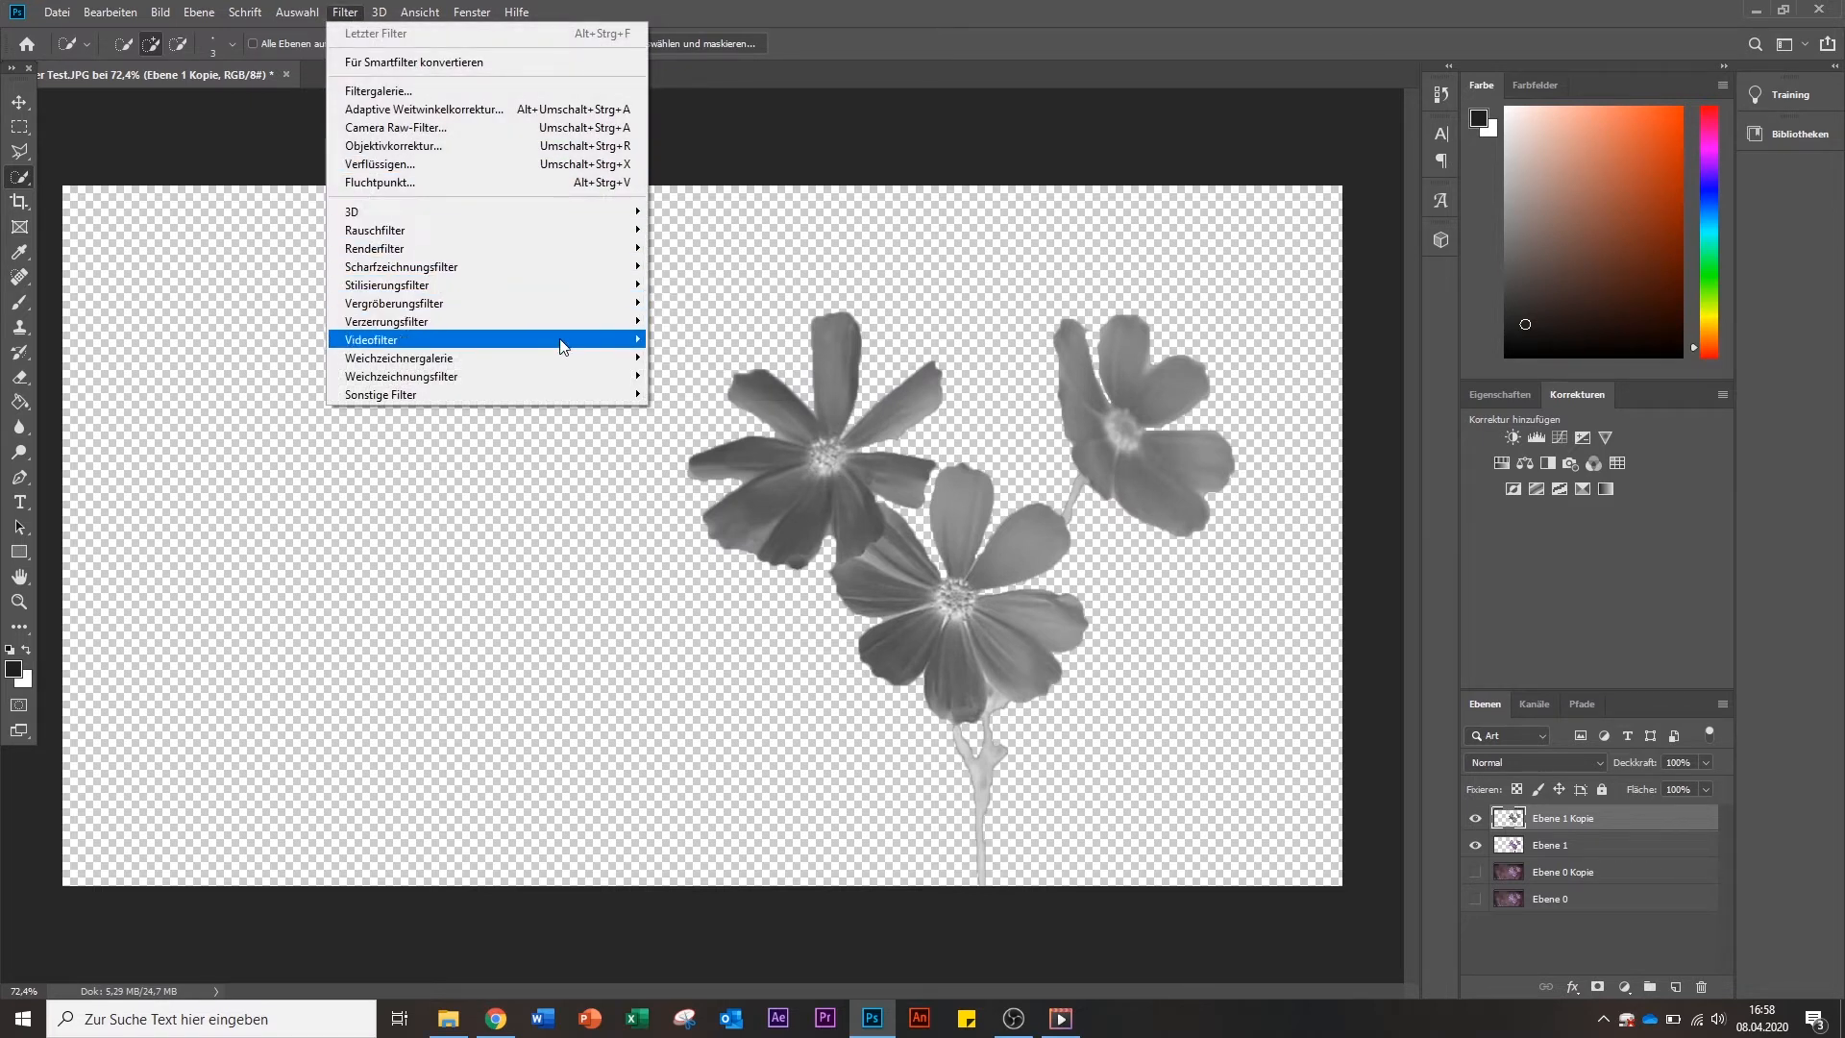
pyautogui.moveTo(564, 344)
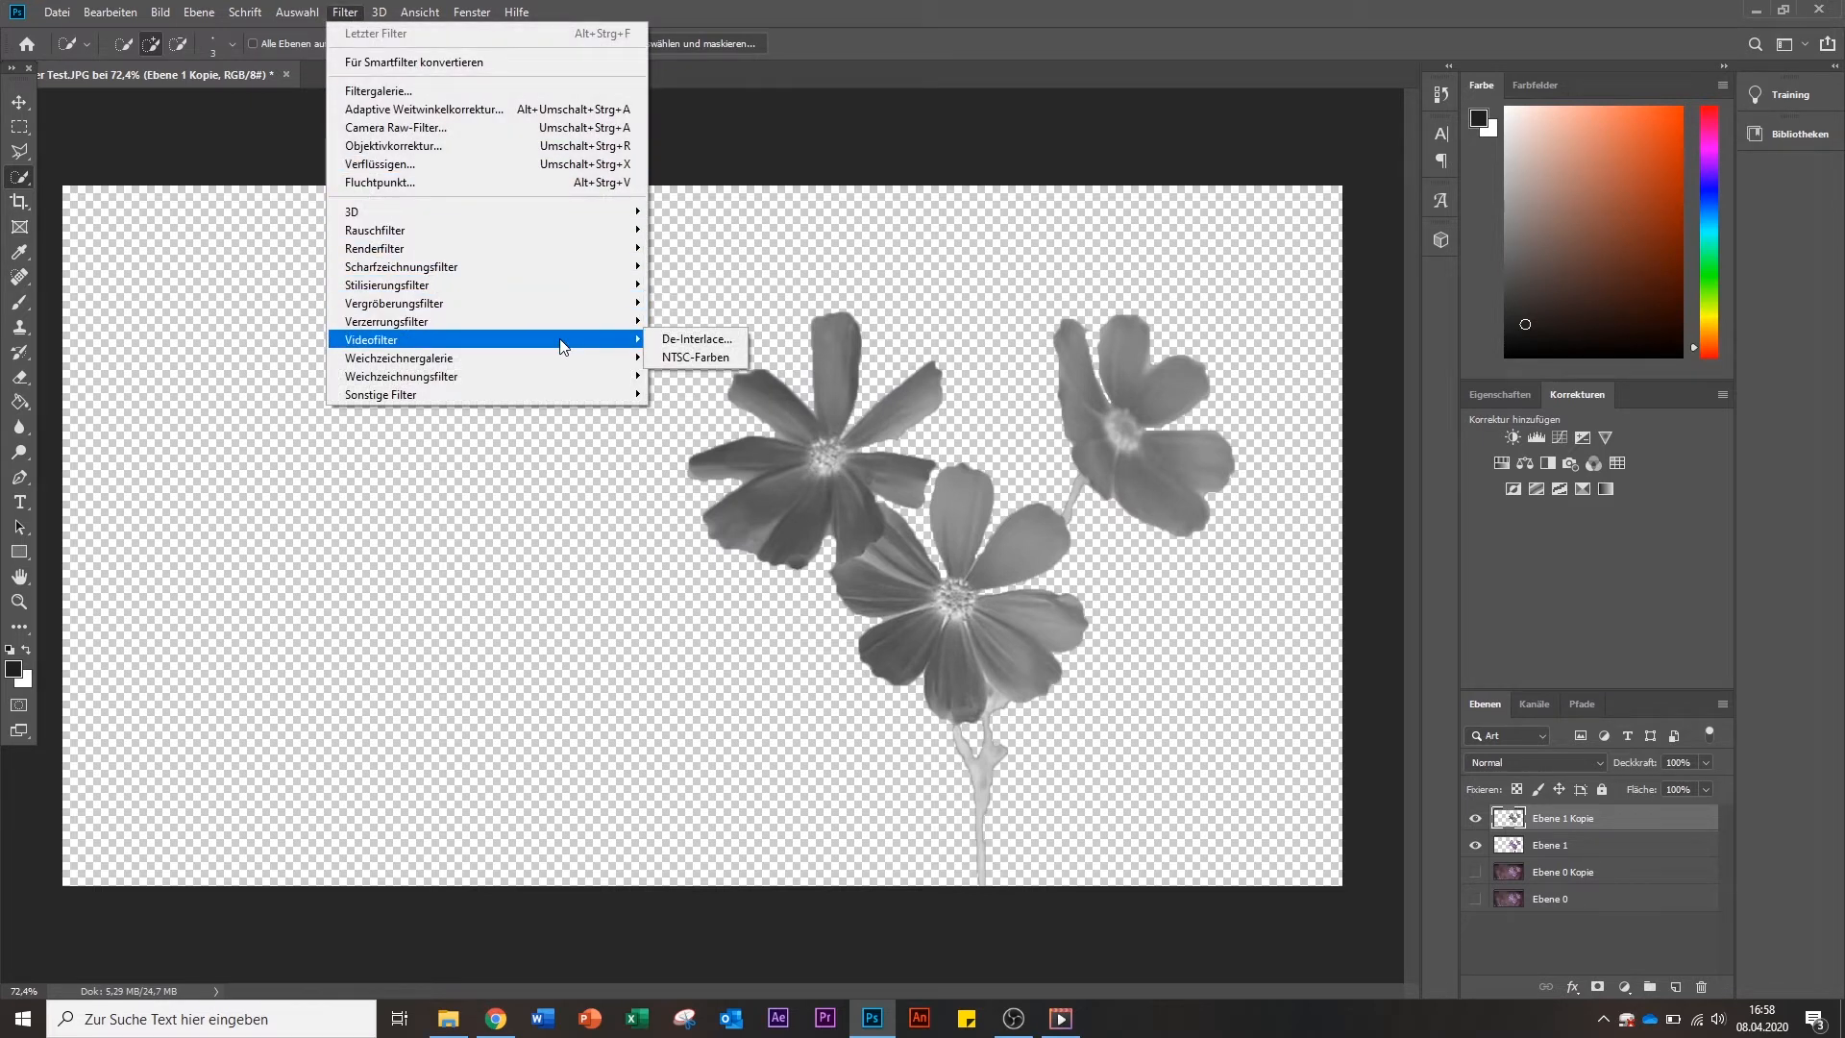
pyautogui.moveTo(574, 380)
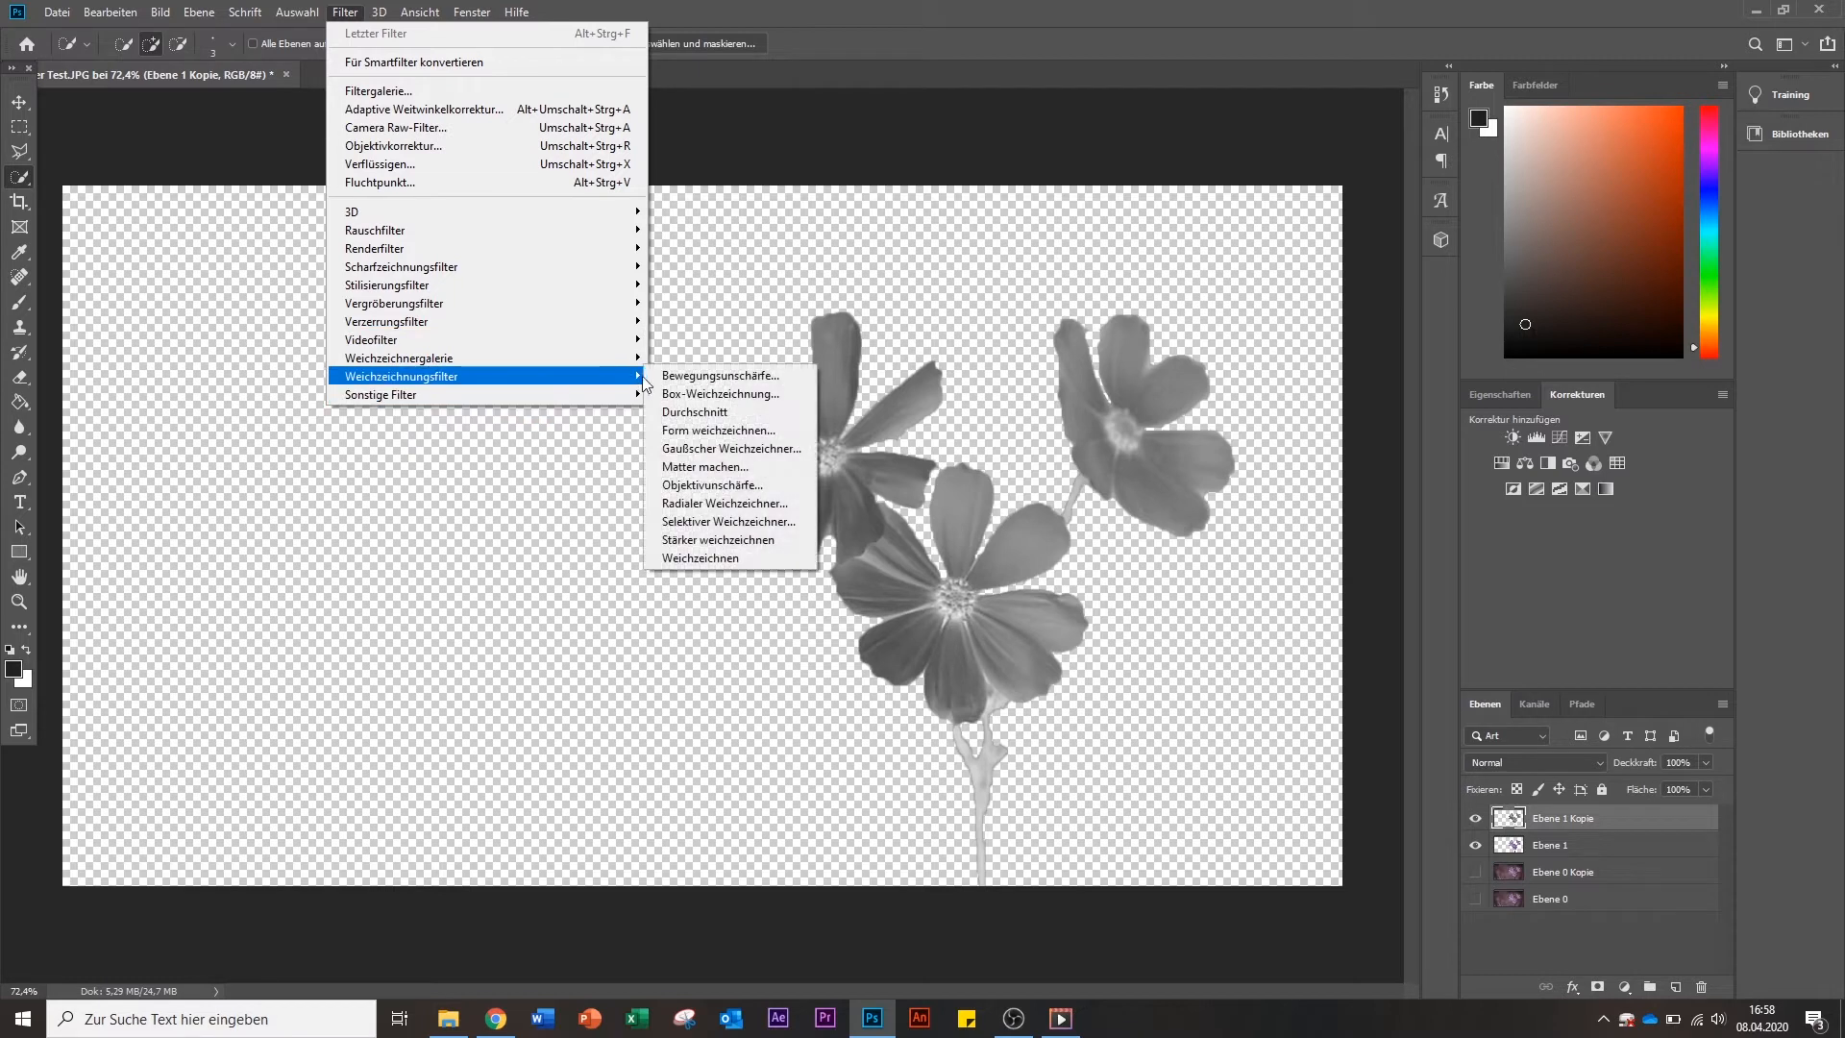
pyautogui.click(726, 448)
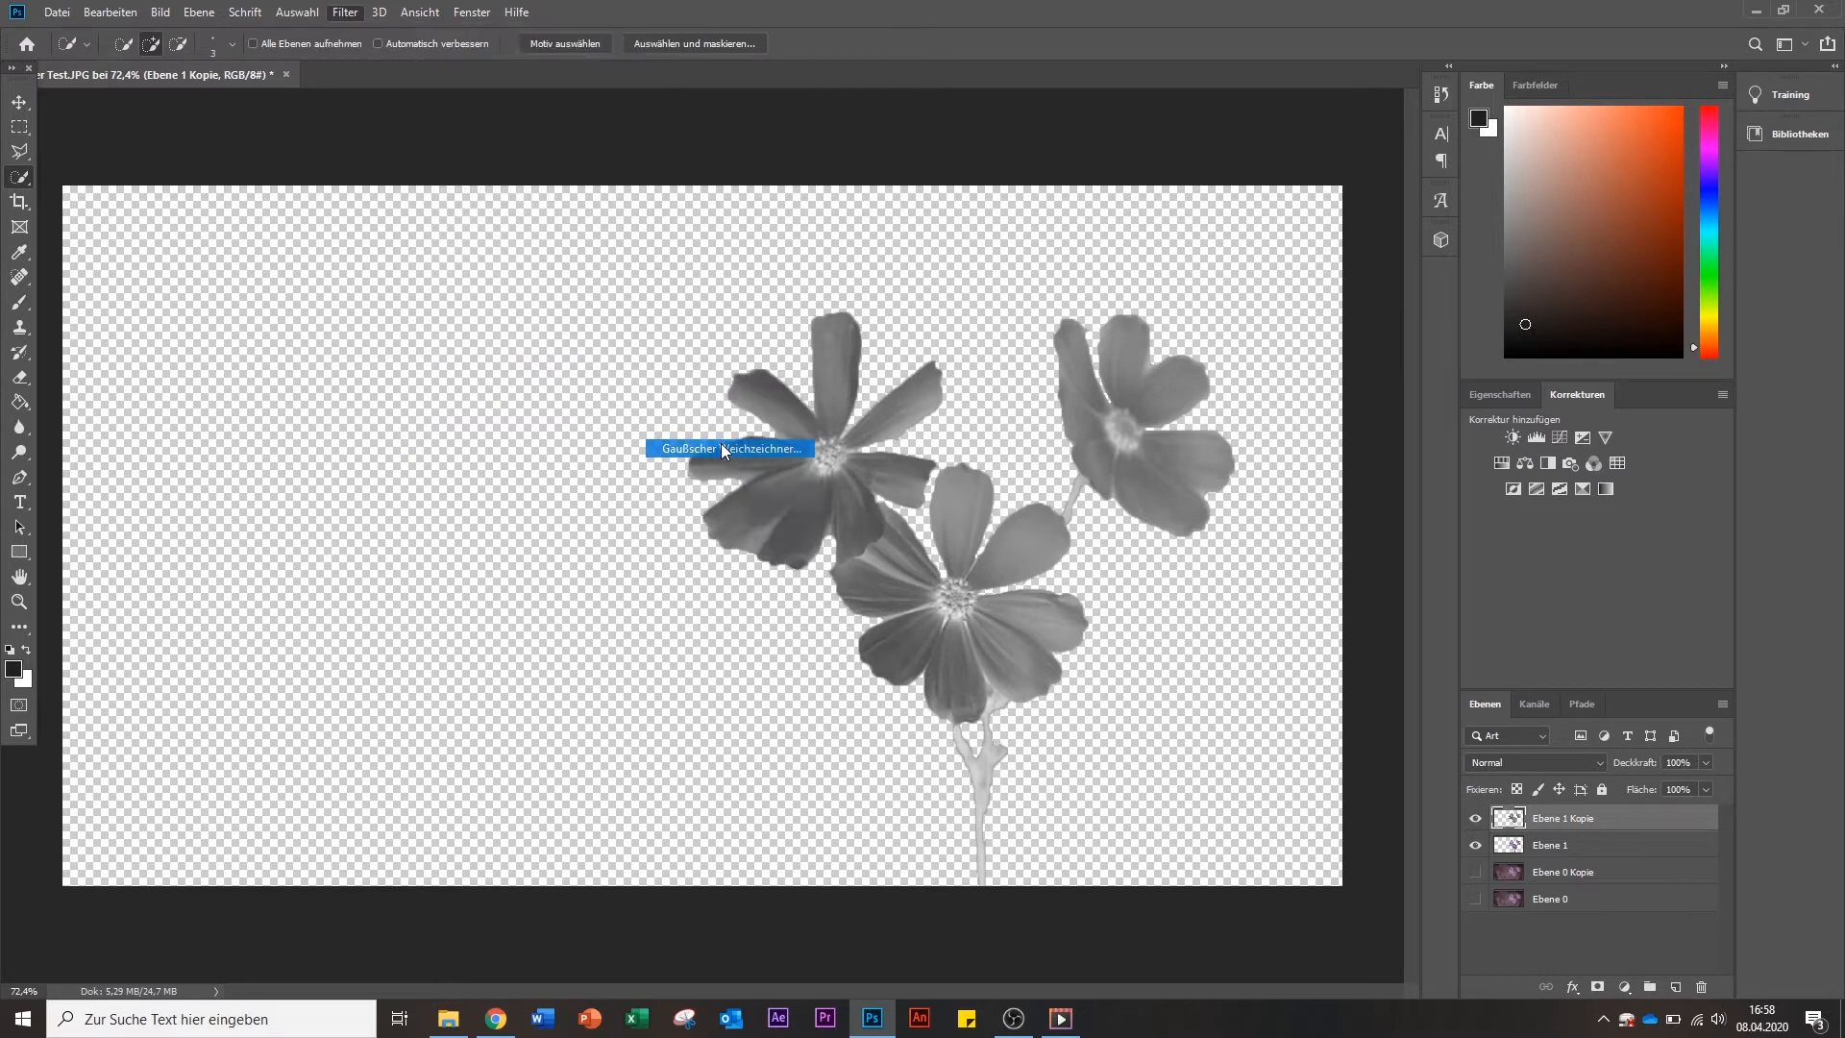
pyautogui.moveTo(924, 214); pyautogui.dragTo(477, 280)
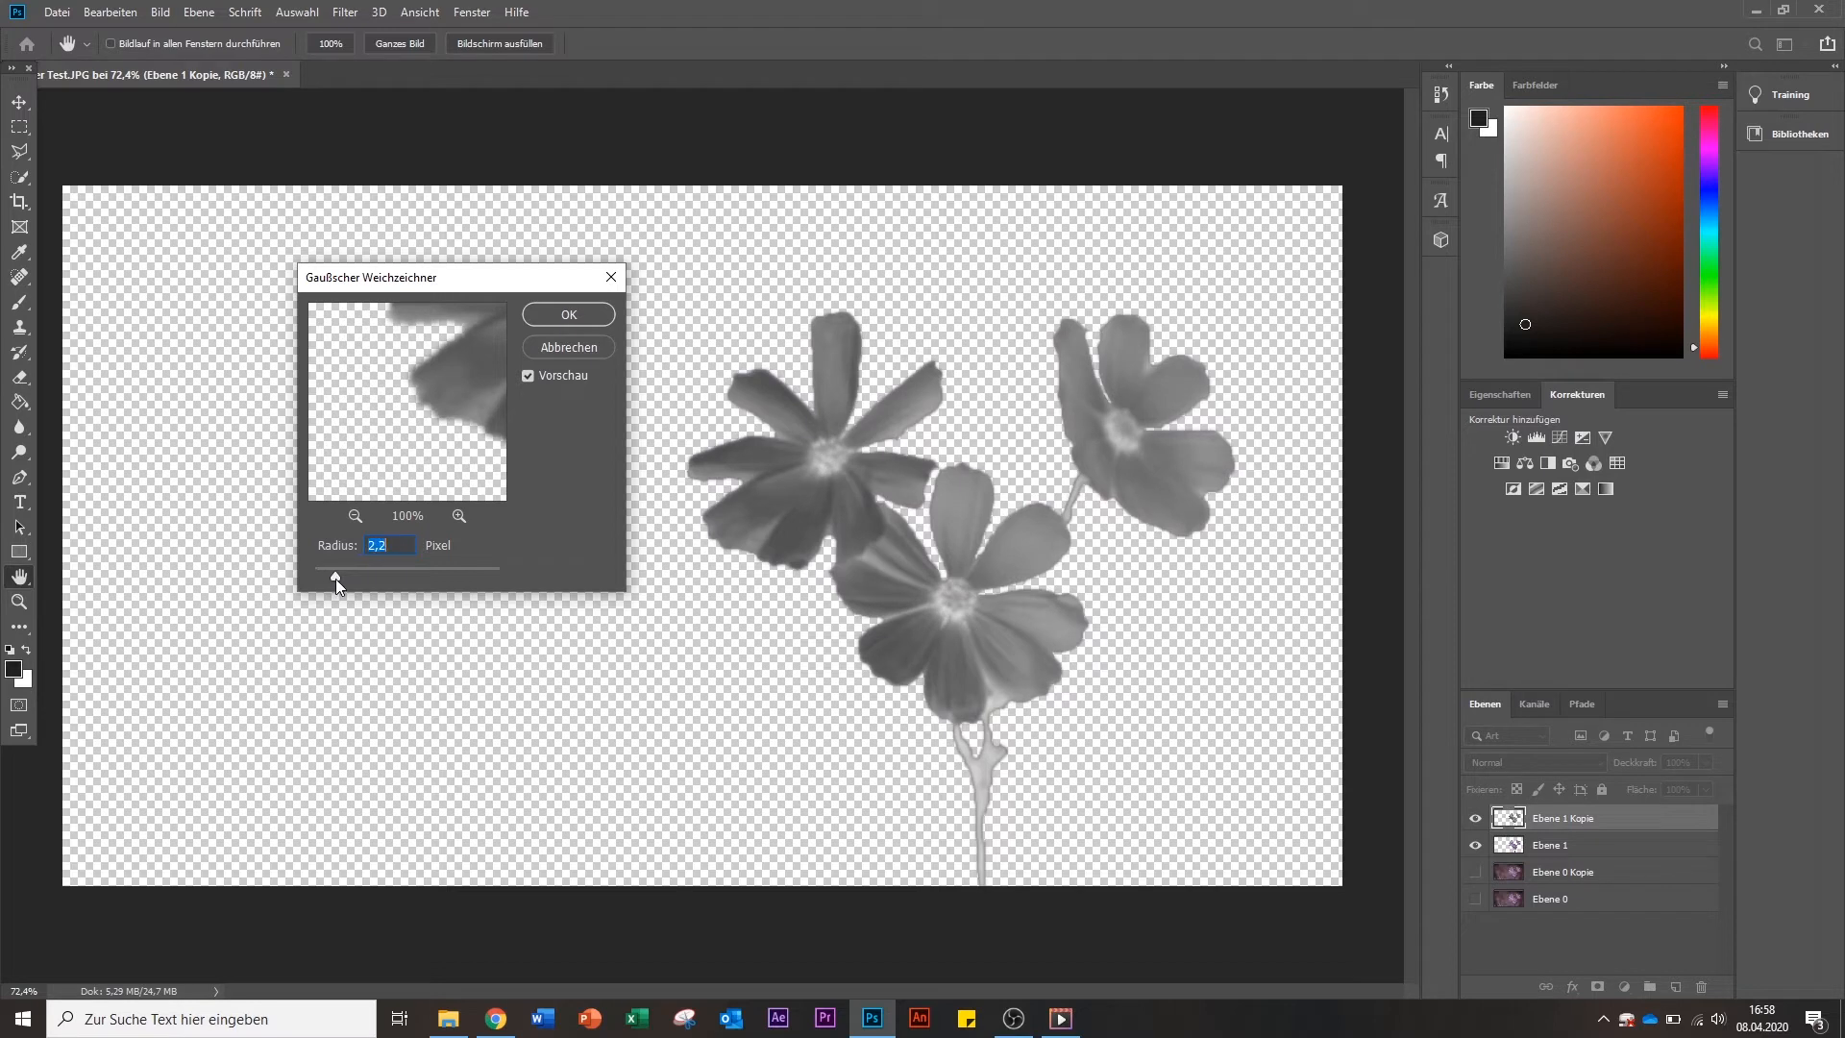
pyautogui.moveTo(343, 579); pyautogui.dragTo(325, 579)
pyautogui.click(569, 315)
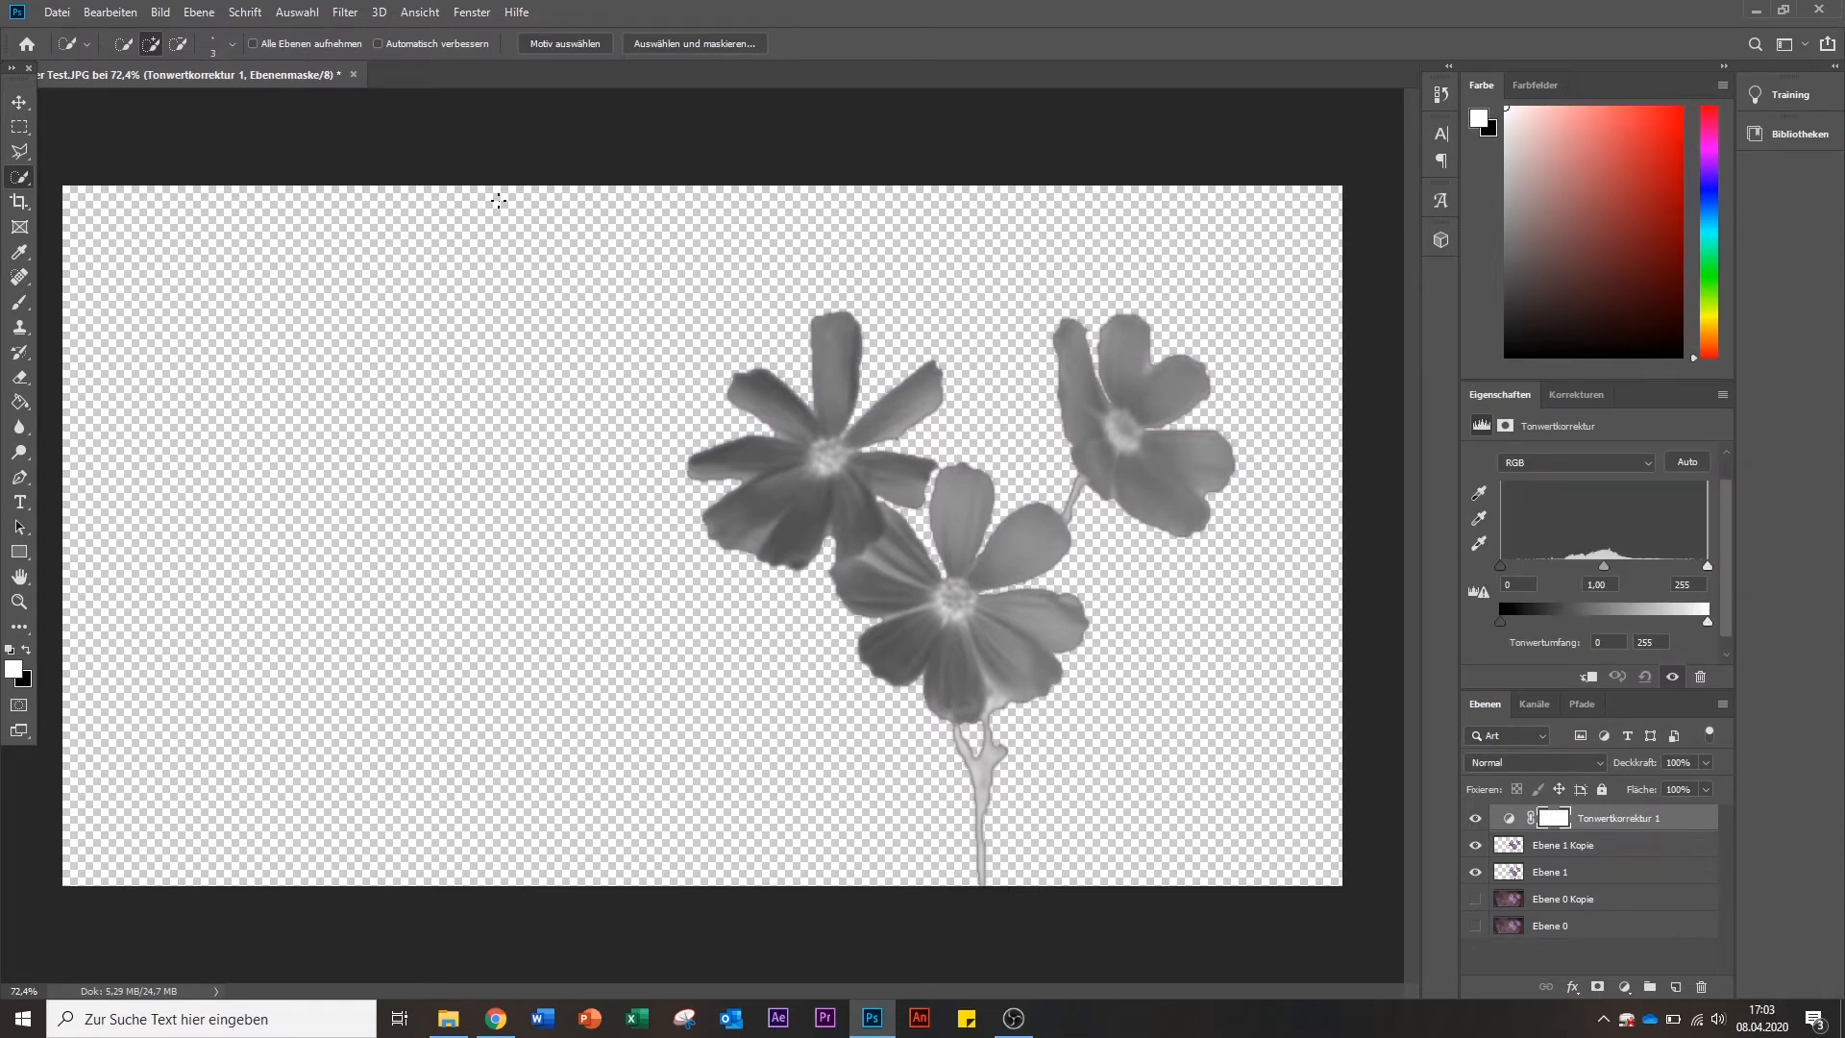
# Export the grey flower image as a JPG at 100% quality, named Flower Test Photosho.jpg, in the Flower Tutorial folder.
pyautogui.click(57, 12)
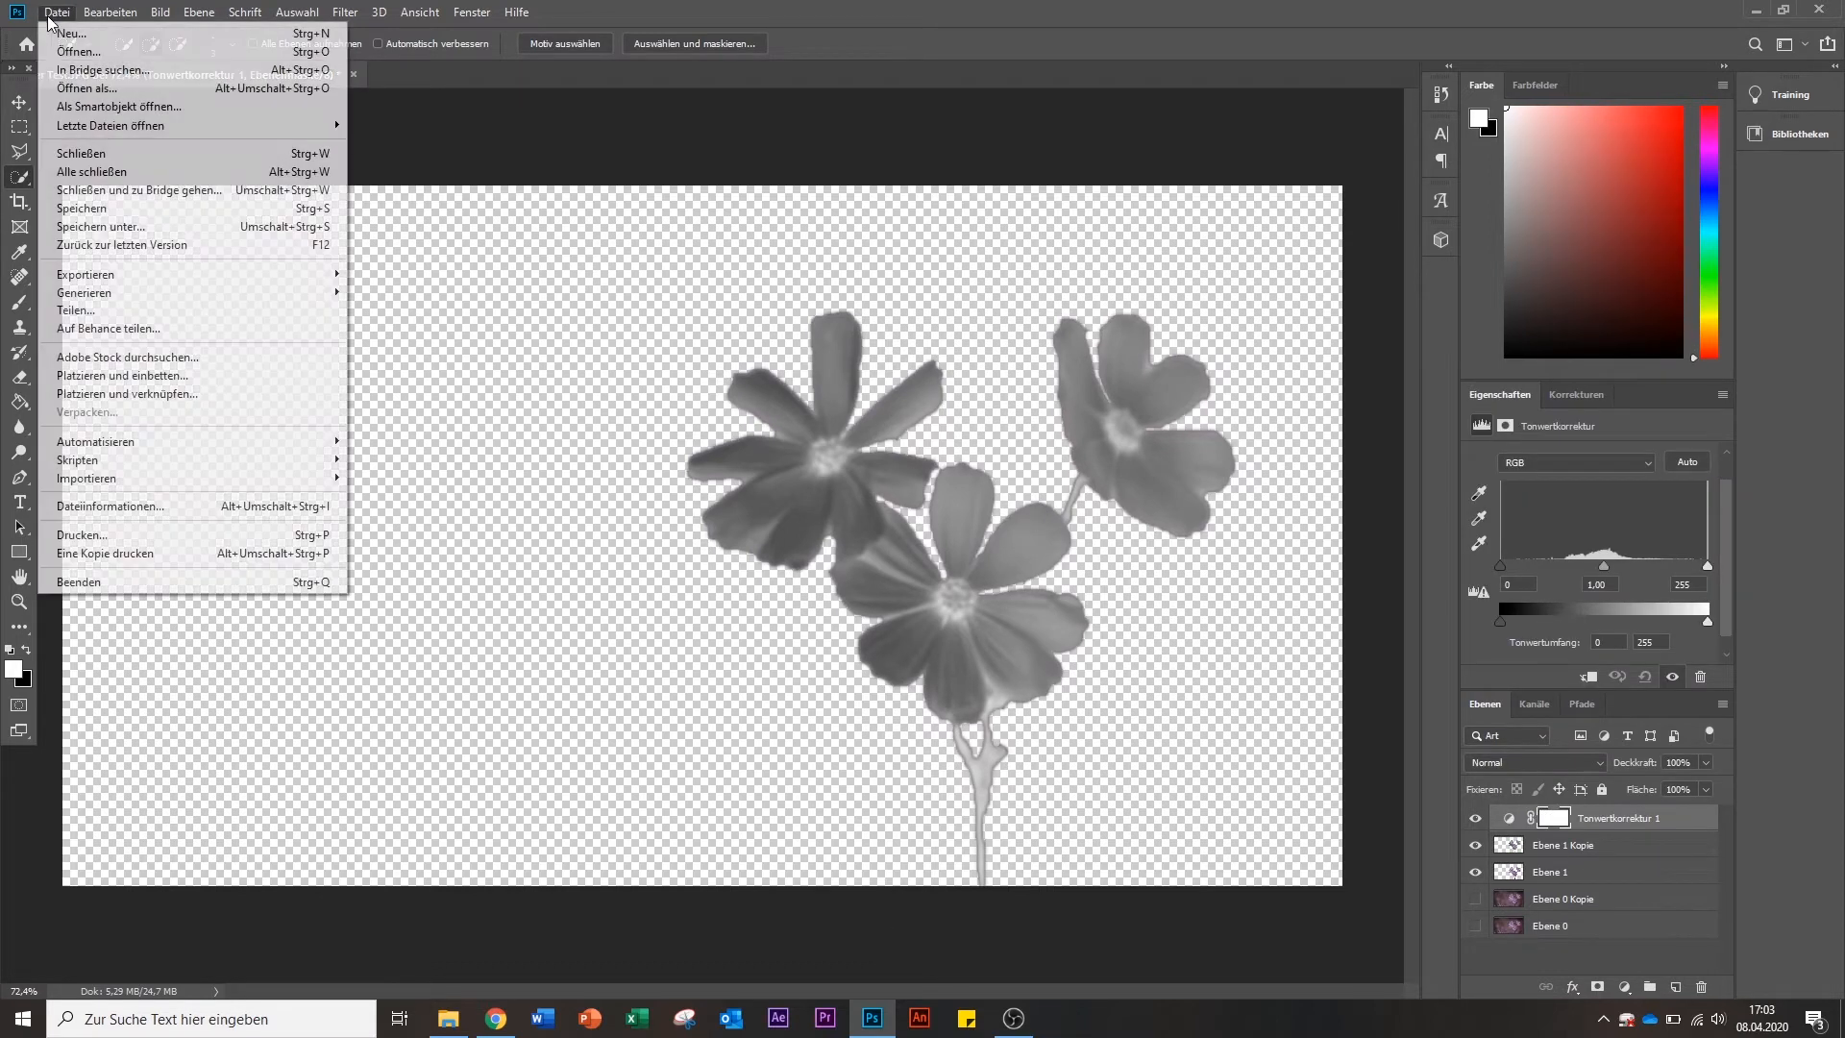
pyautogui.moveTo(276, 279)
pyautogui.click(403, 279)
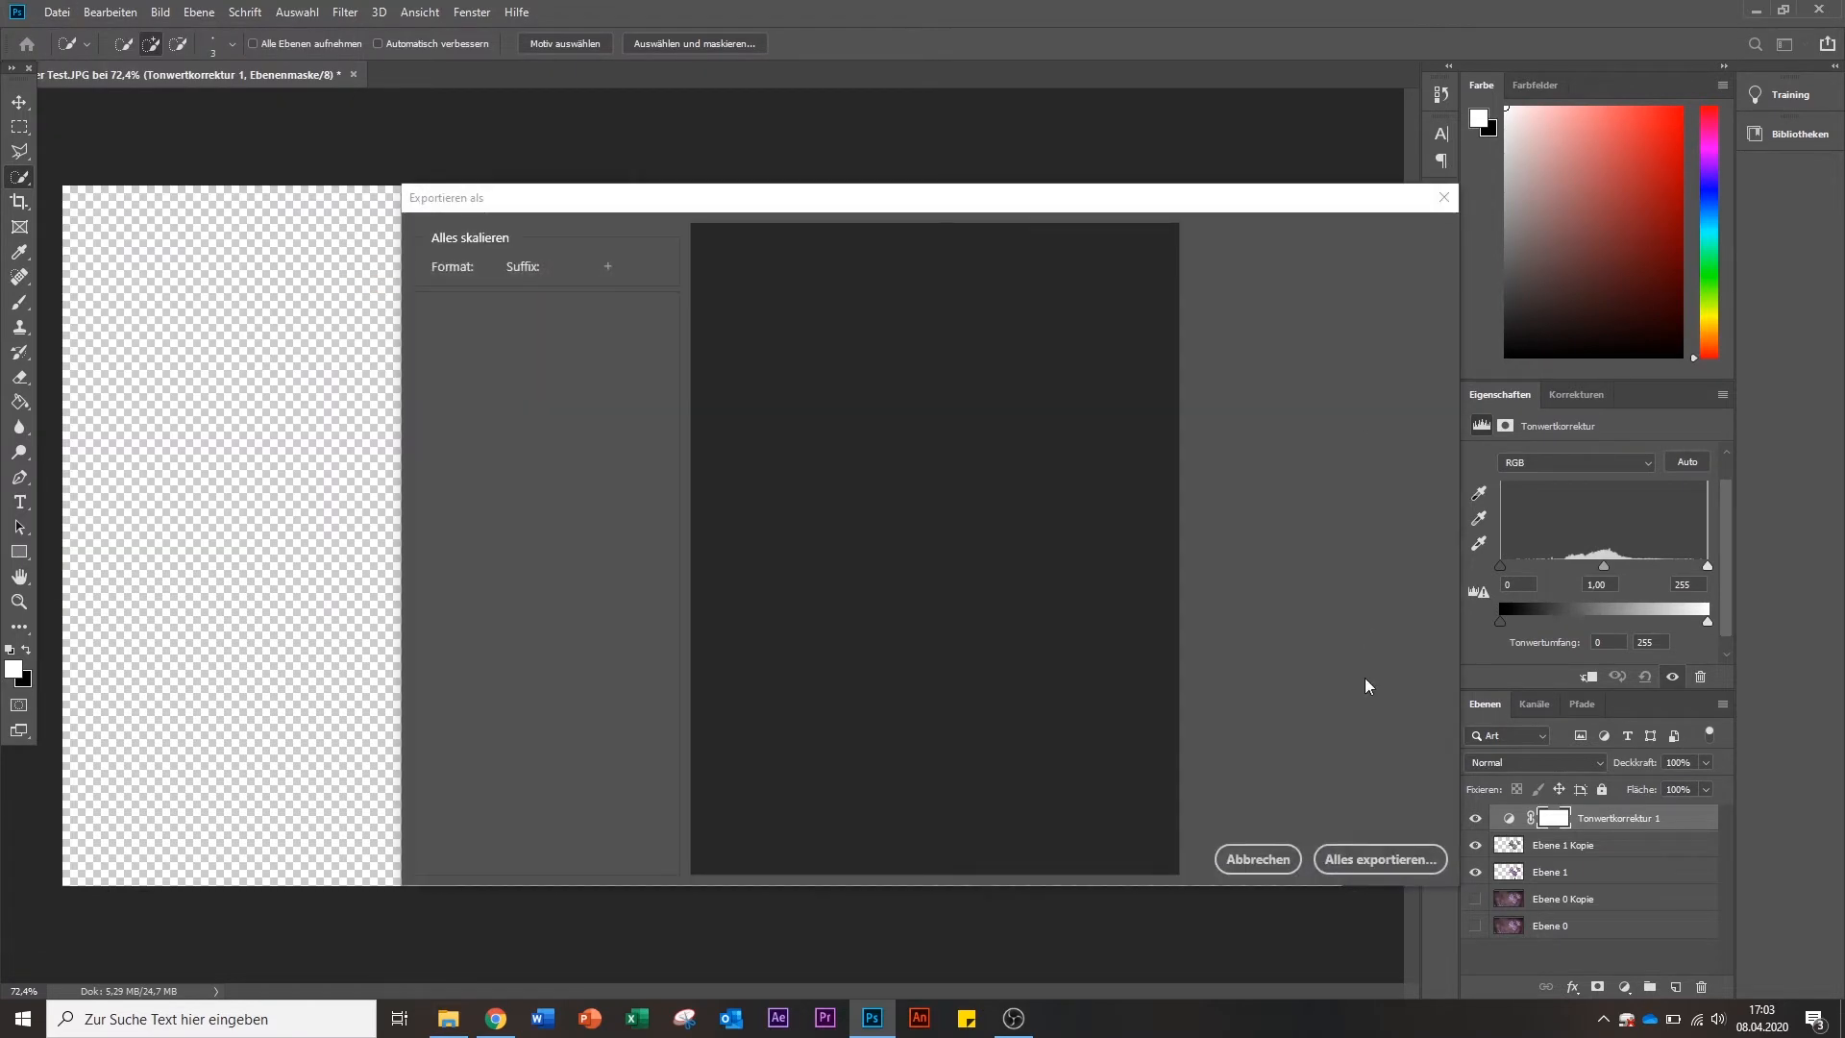
pyautogui.click(1364, 858)
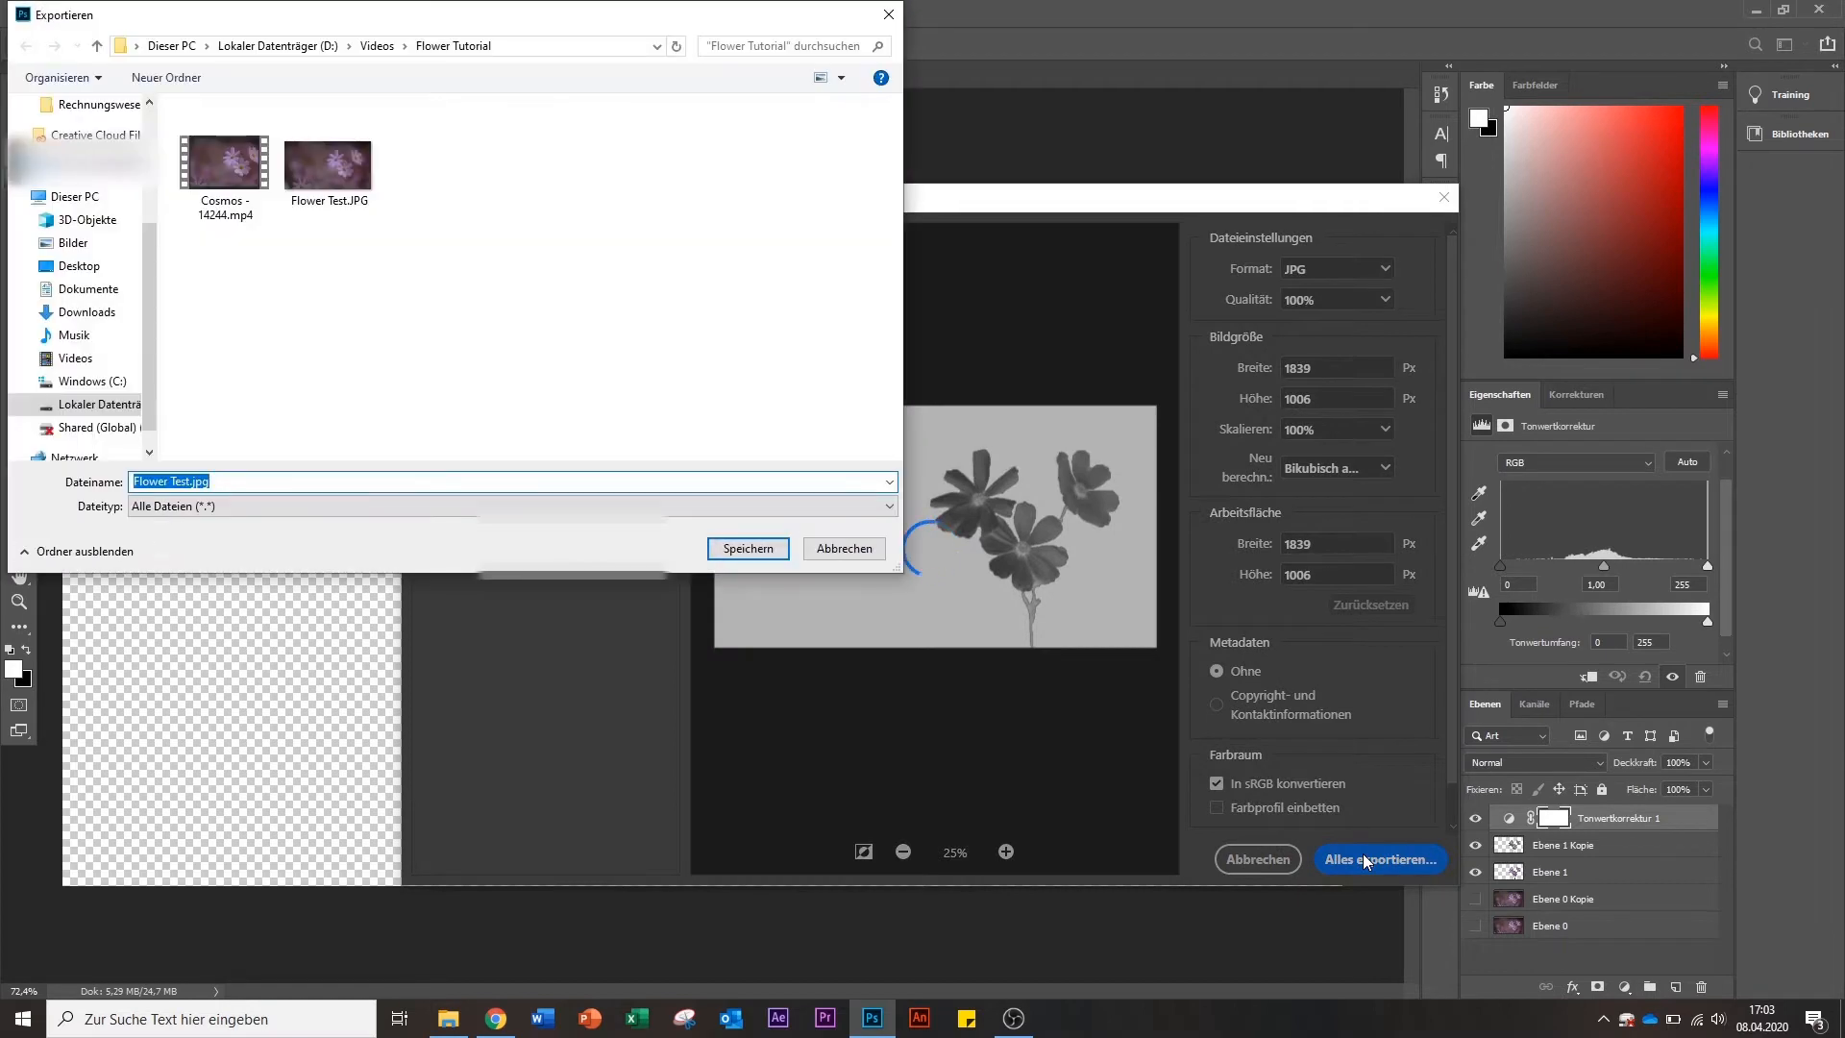
pyautogui.click(190, 483)
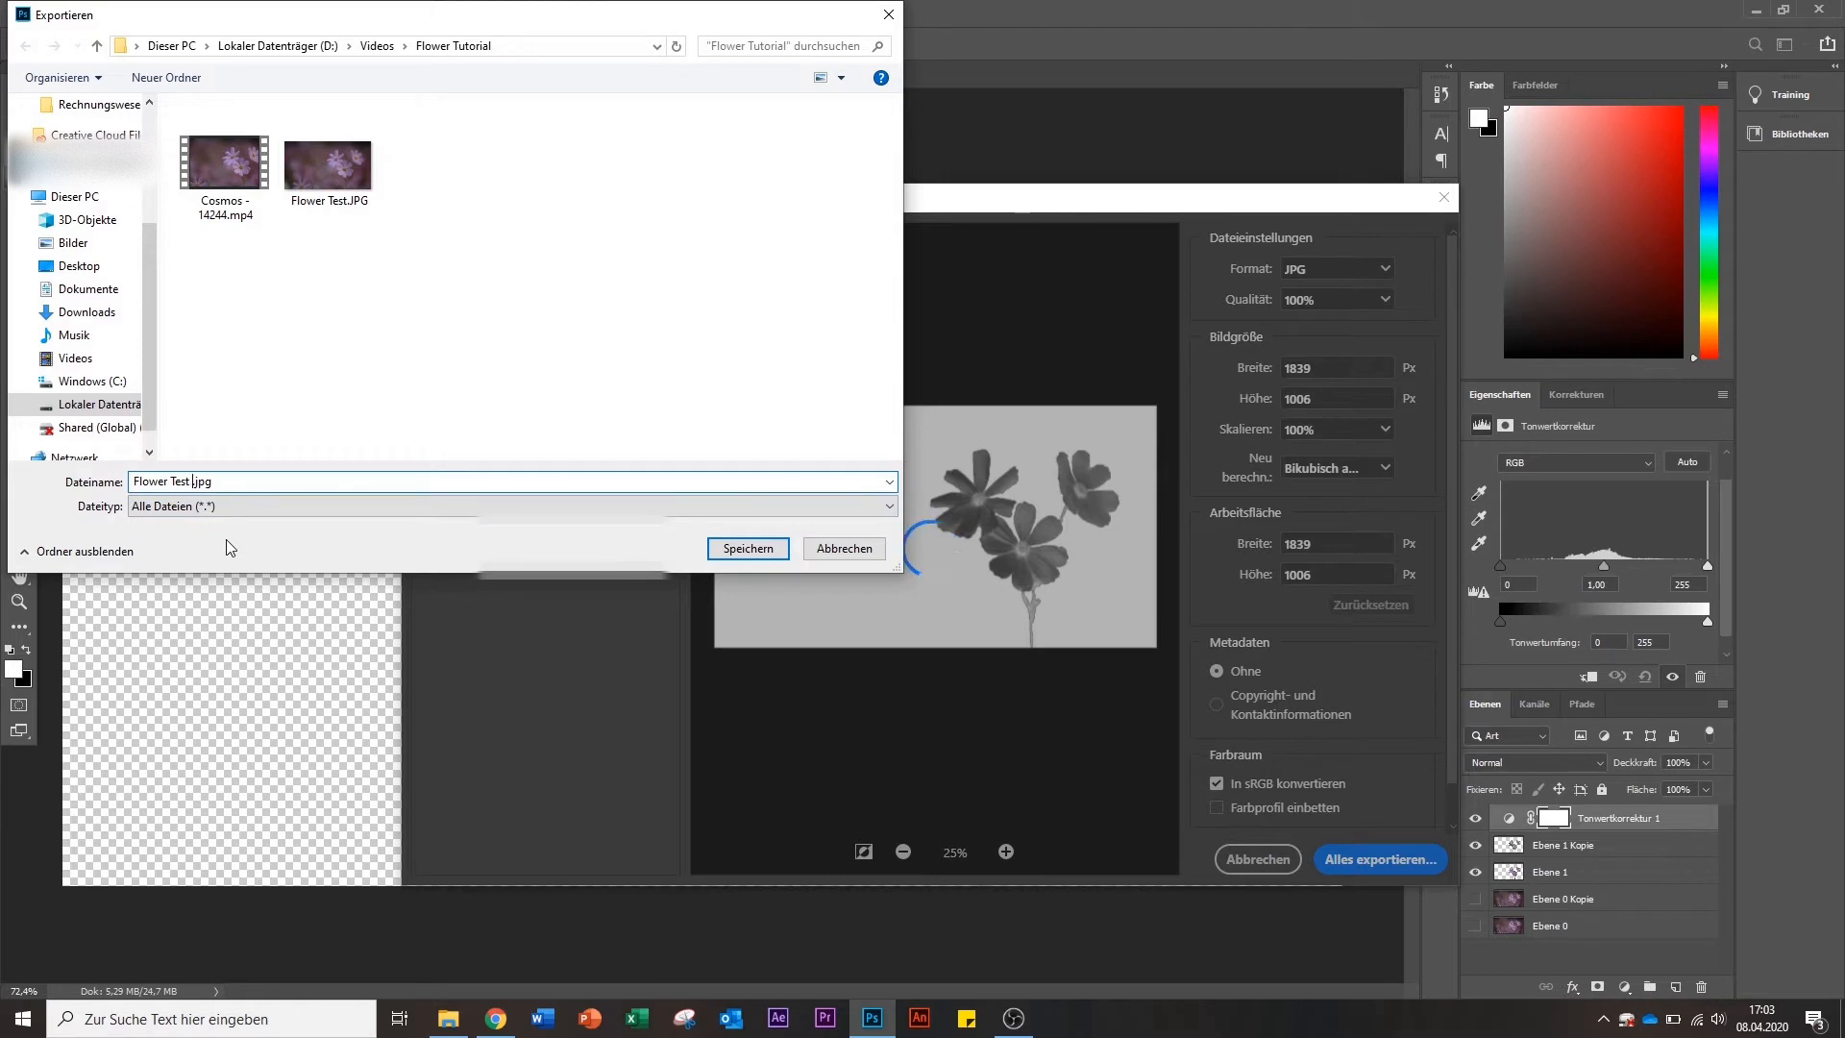
pyautogui.write('Photosho')
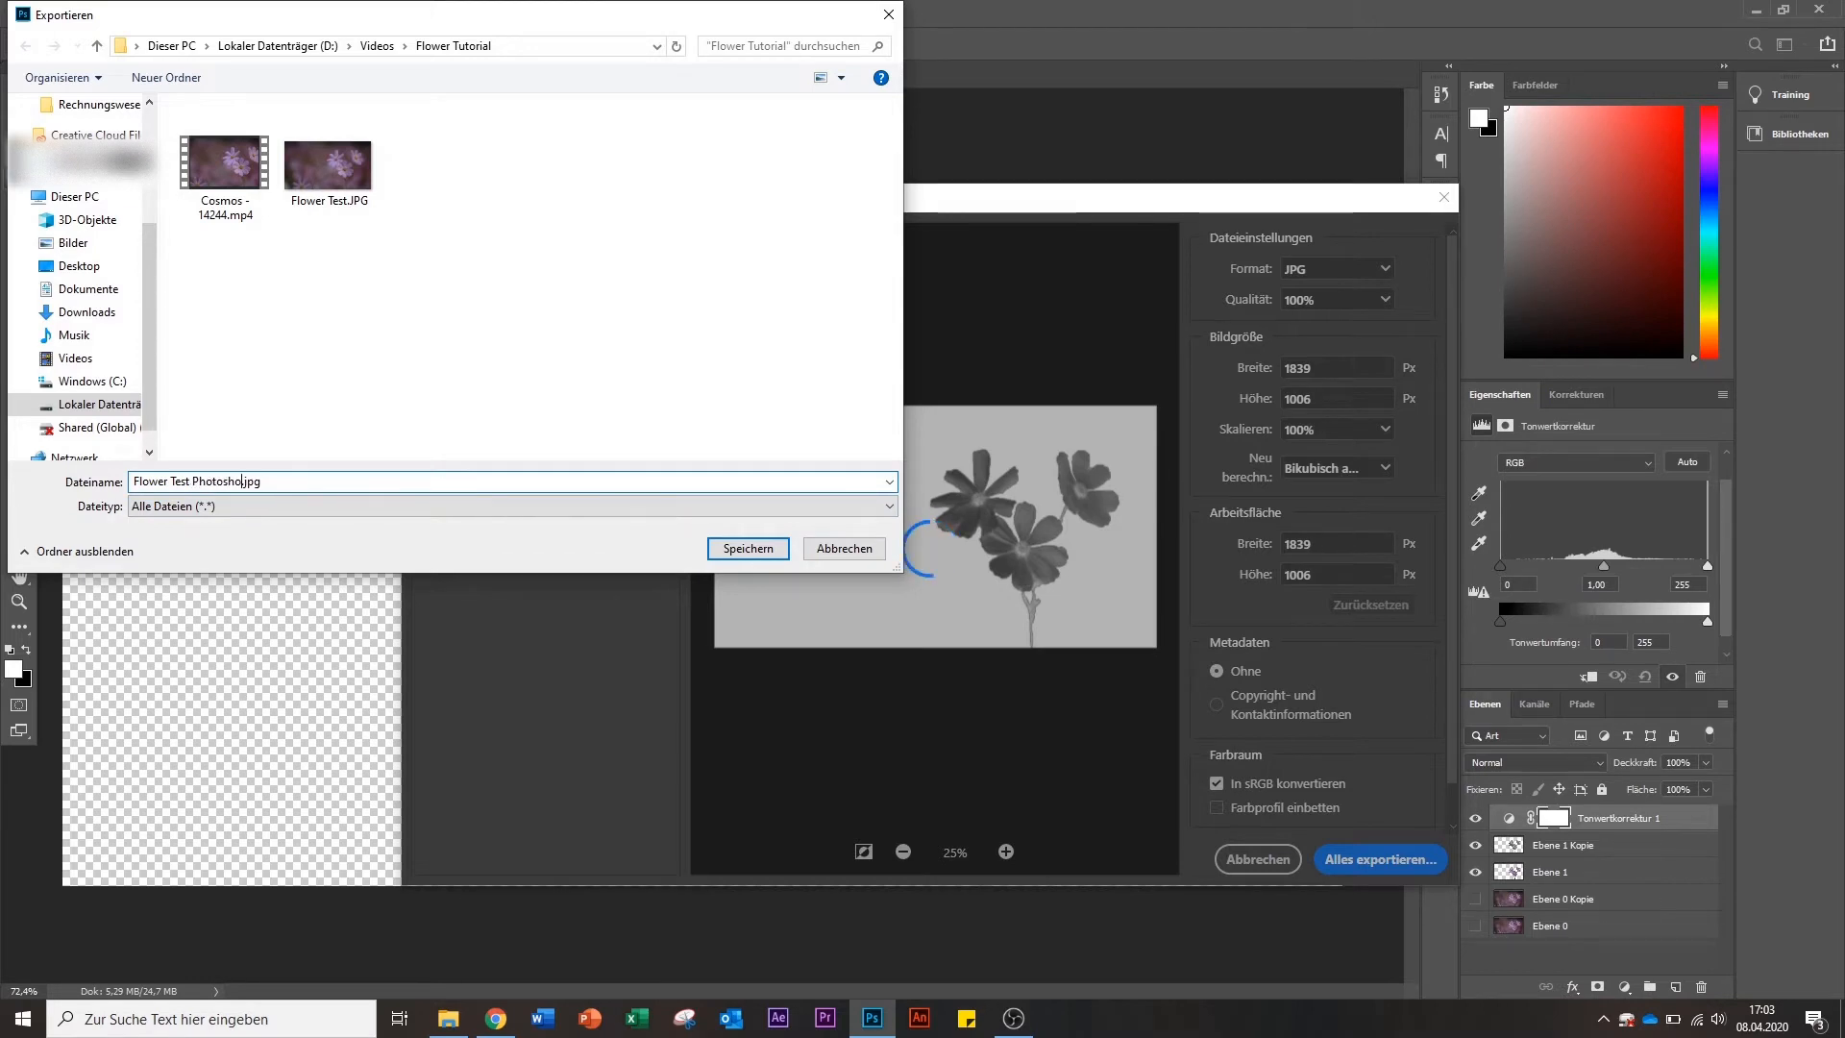
pyautogui.press('Return')
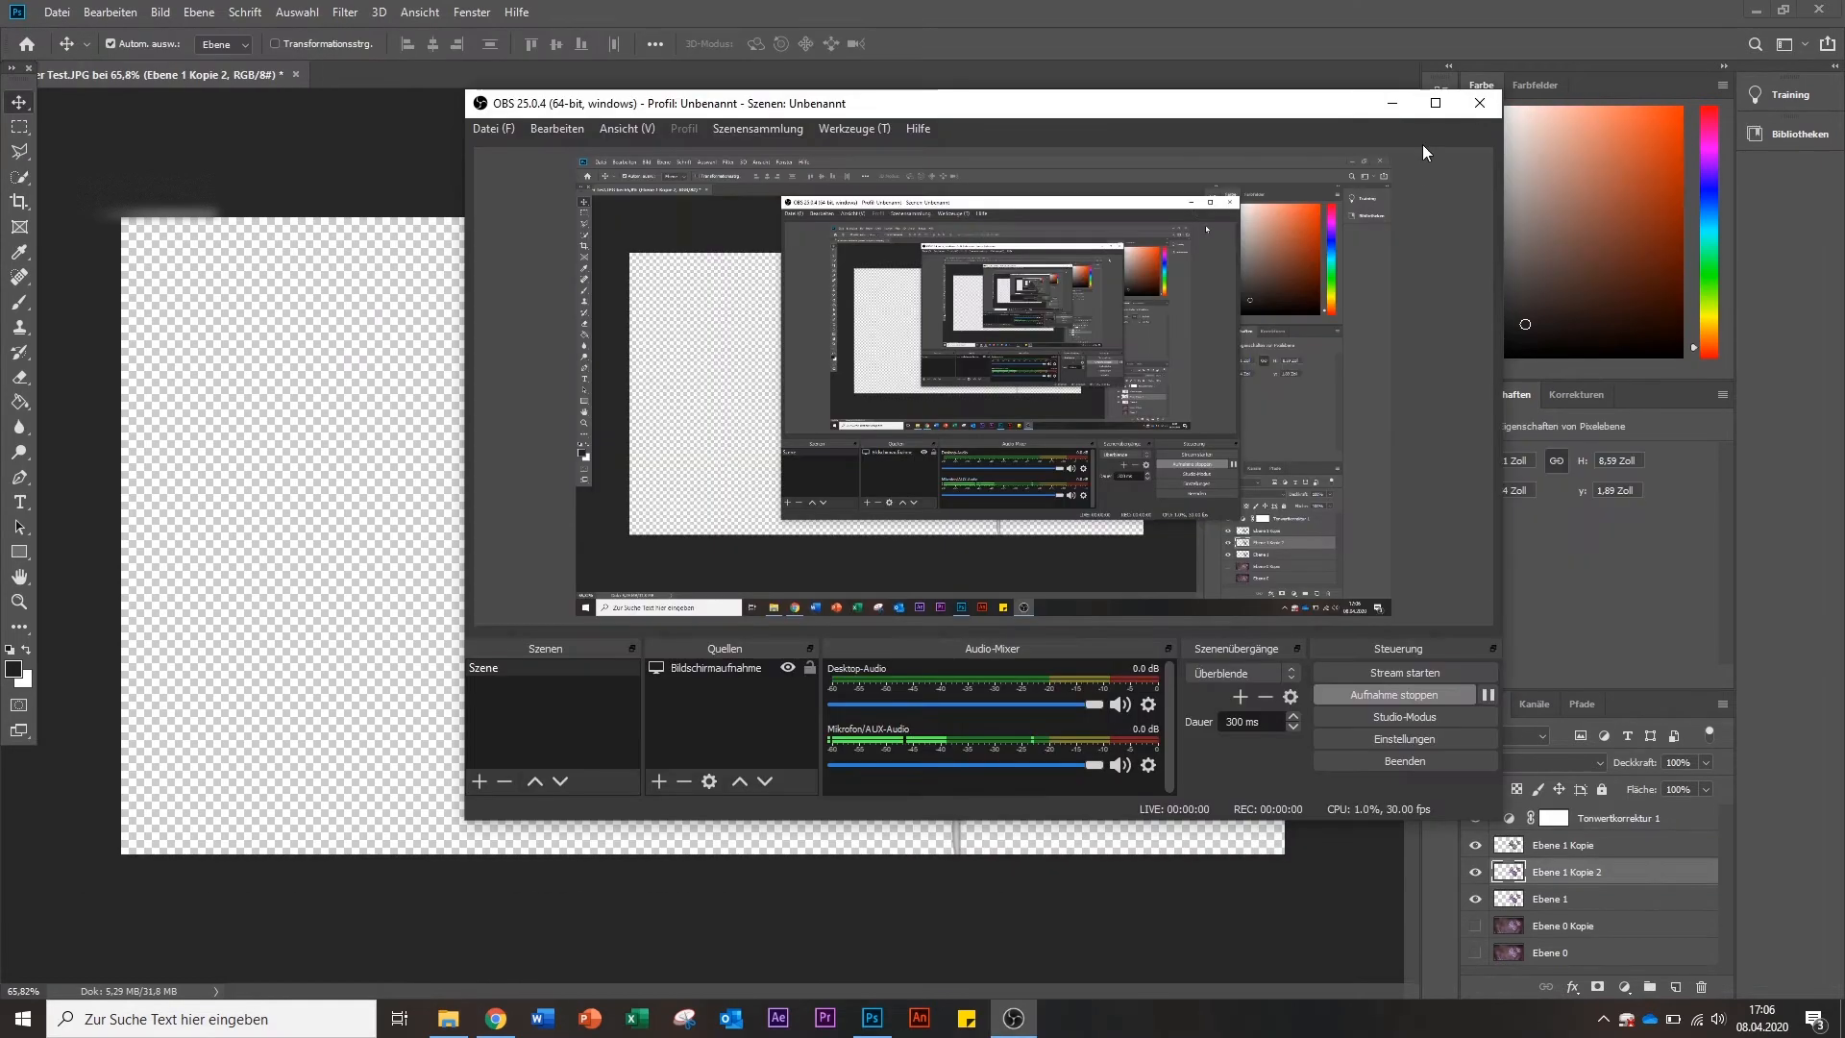
# Minimize the OBS window and hide the layers Tonwertkorrektur 1 and Ebene 1 Kopie.
pyautogui.click(1381, 99)
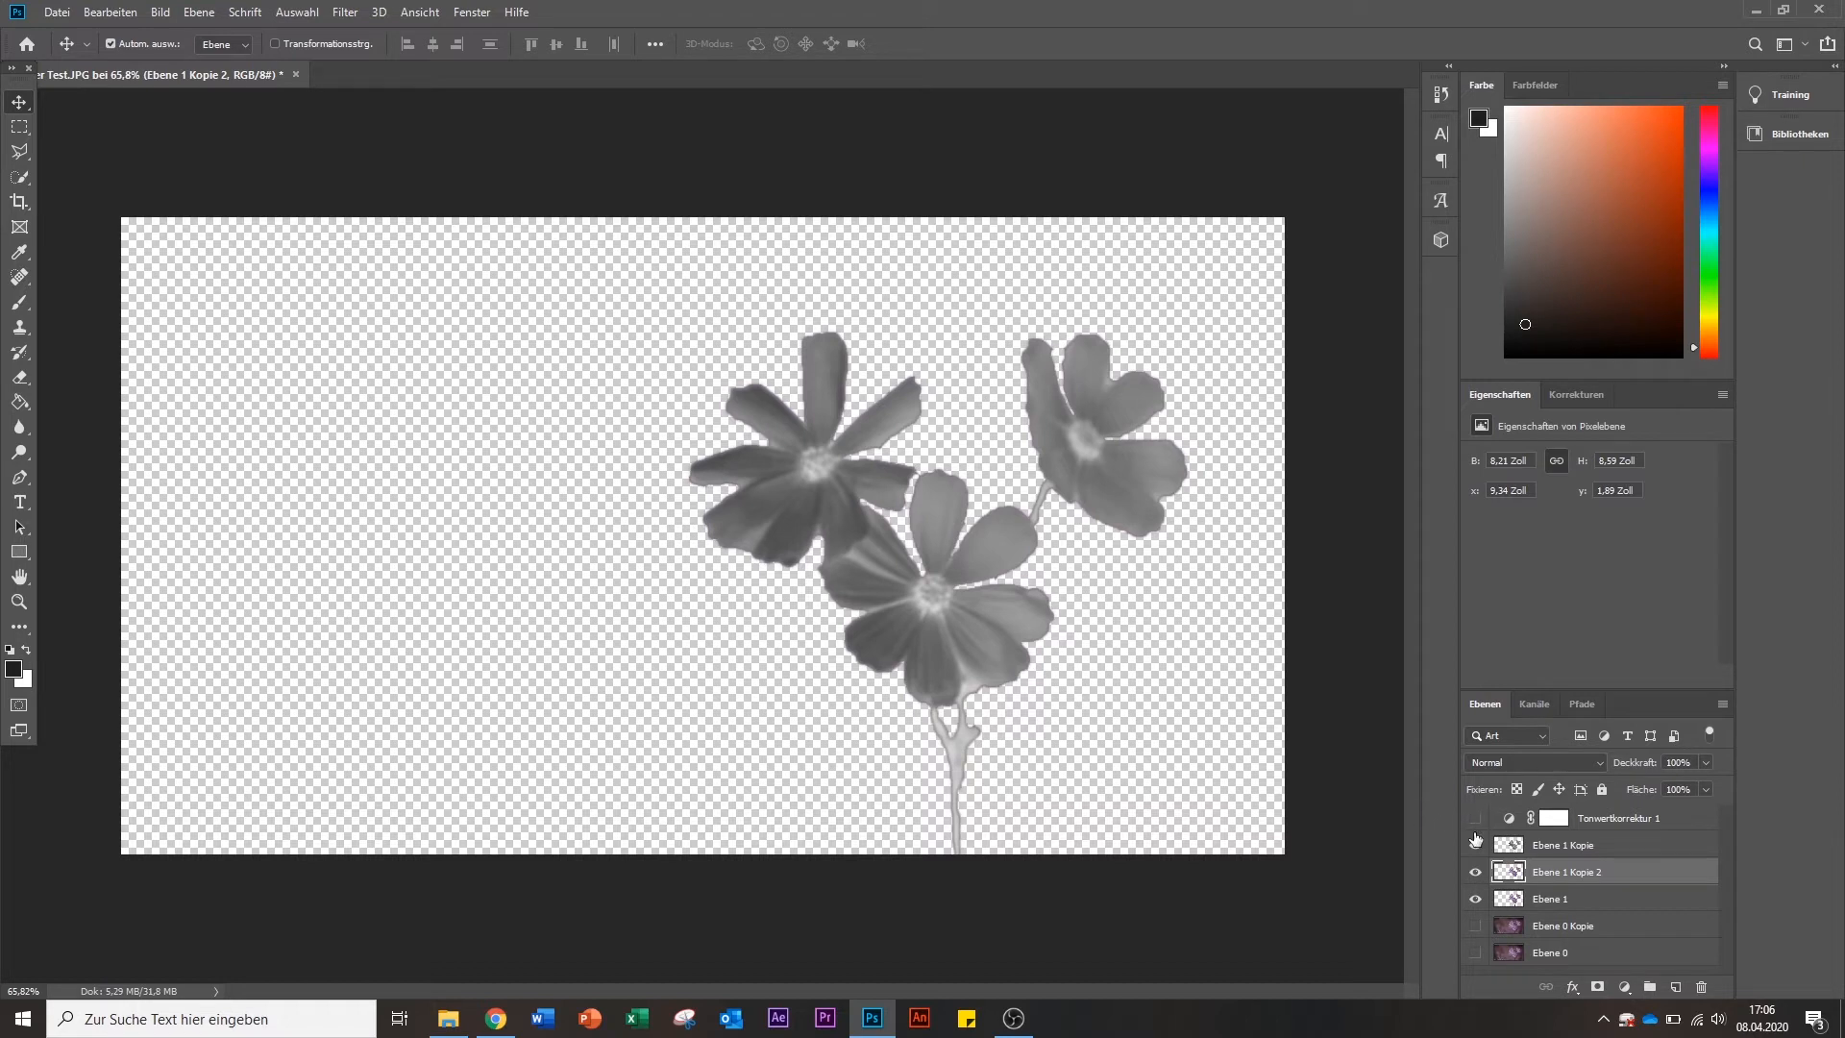
pyautogui.click(1476, 842)
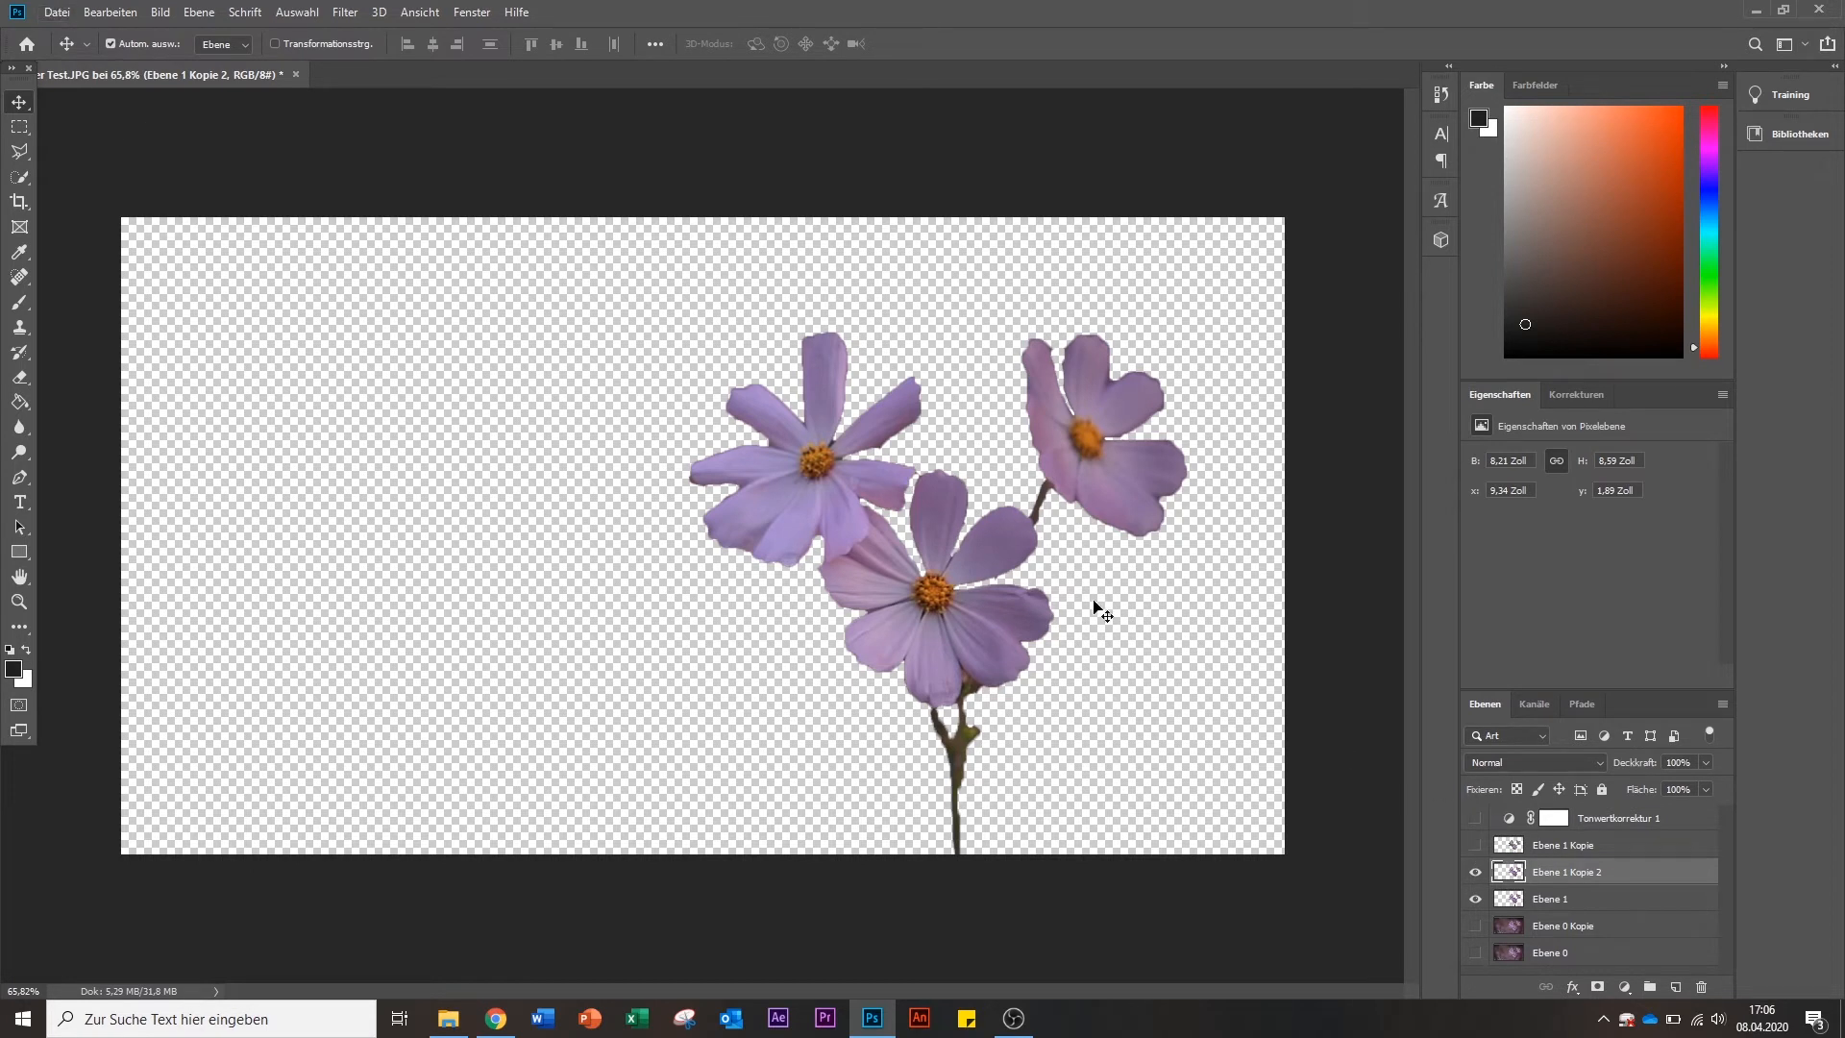
# Export the colour flower cut-out as a JPG at 100% quality, named Flower Test Photoshop2 colours.jpg, in the Flower Tutorial folder.
pyautogui.click(60, 12)
pyautogui.moveTo(240, 275)
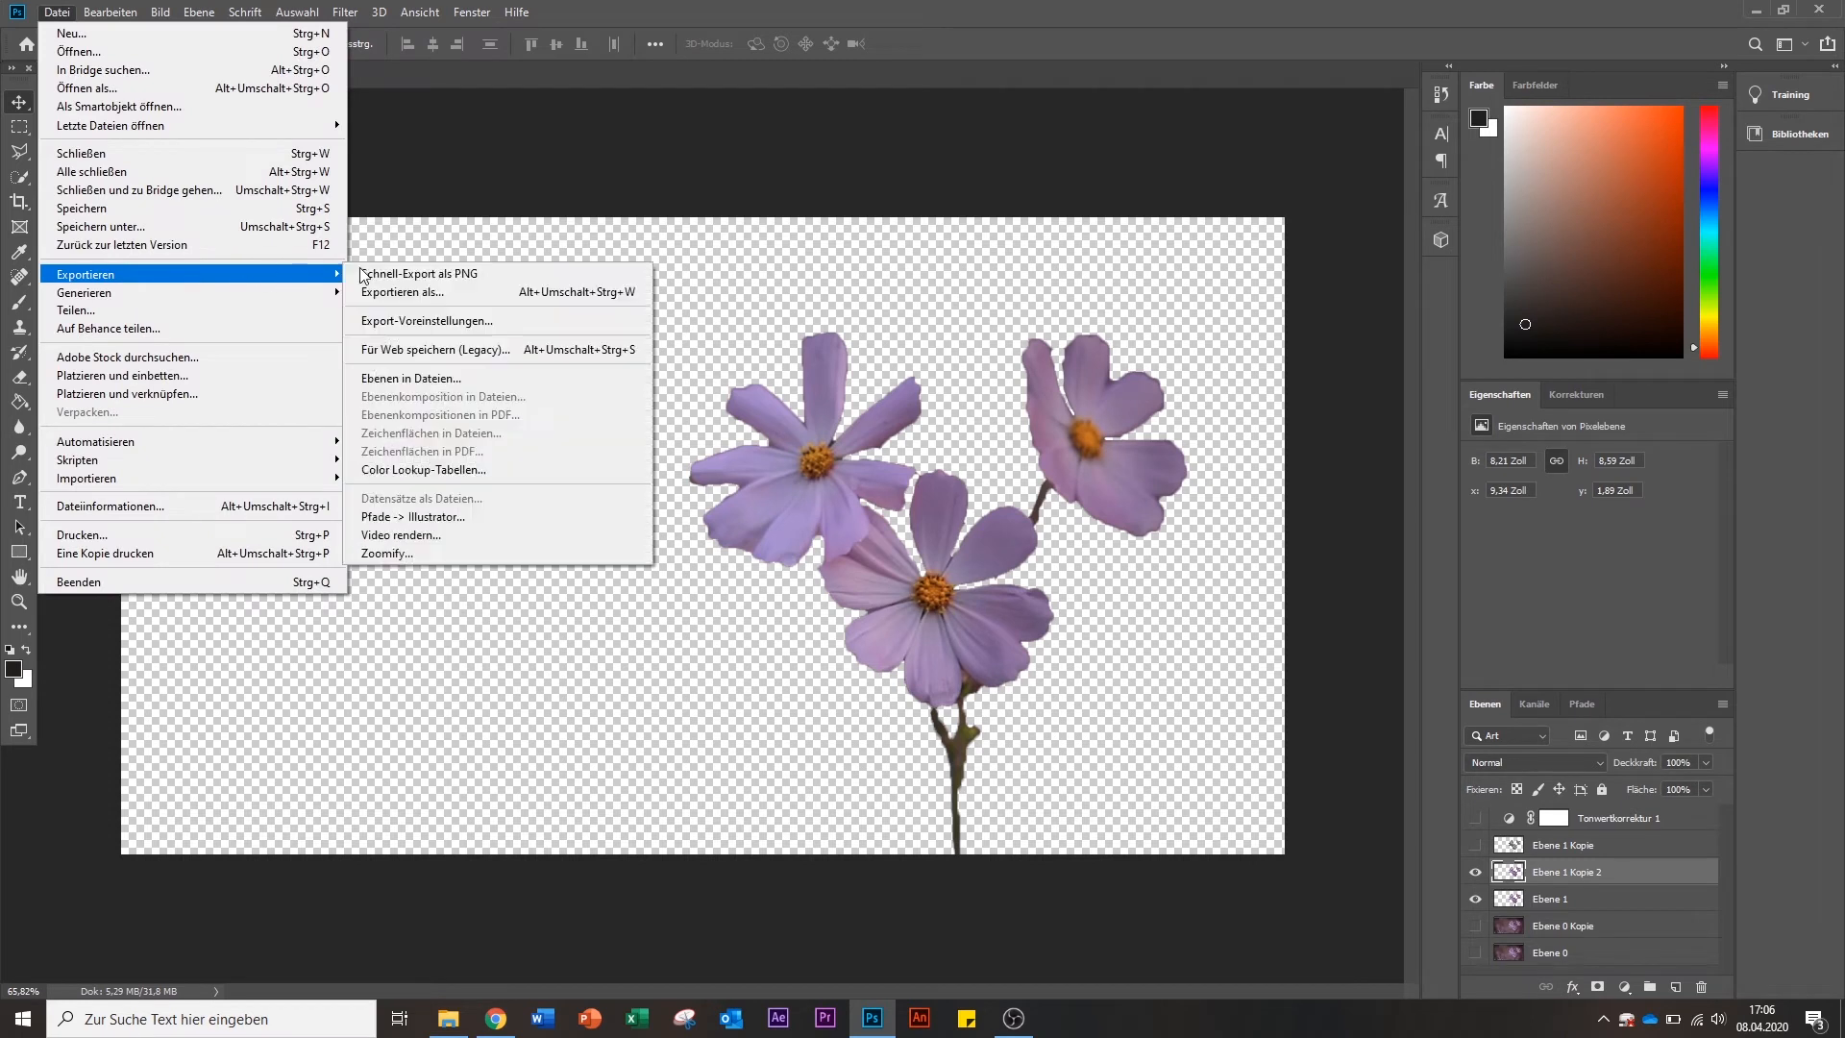
pyautogui.click(441, 291)
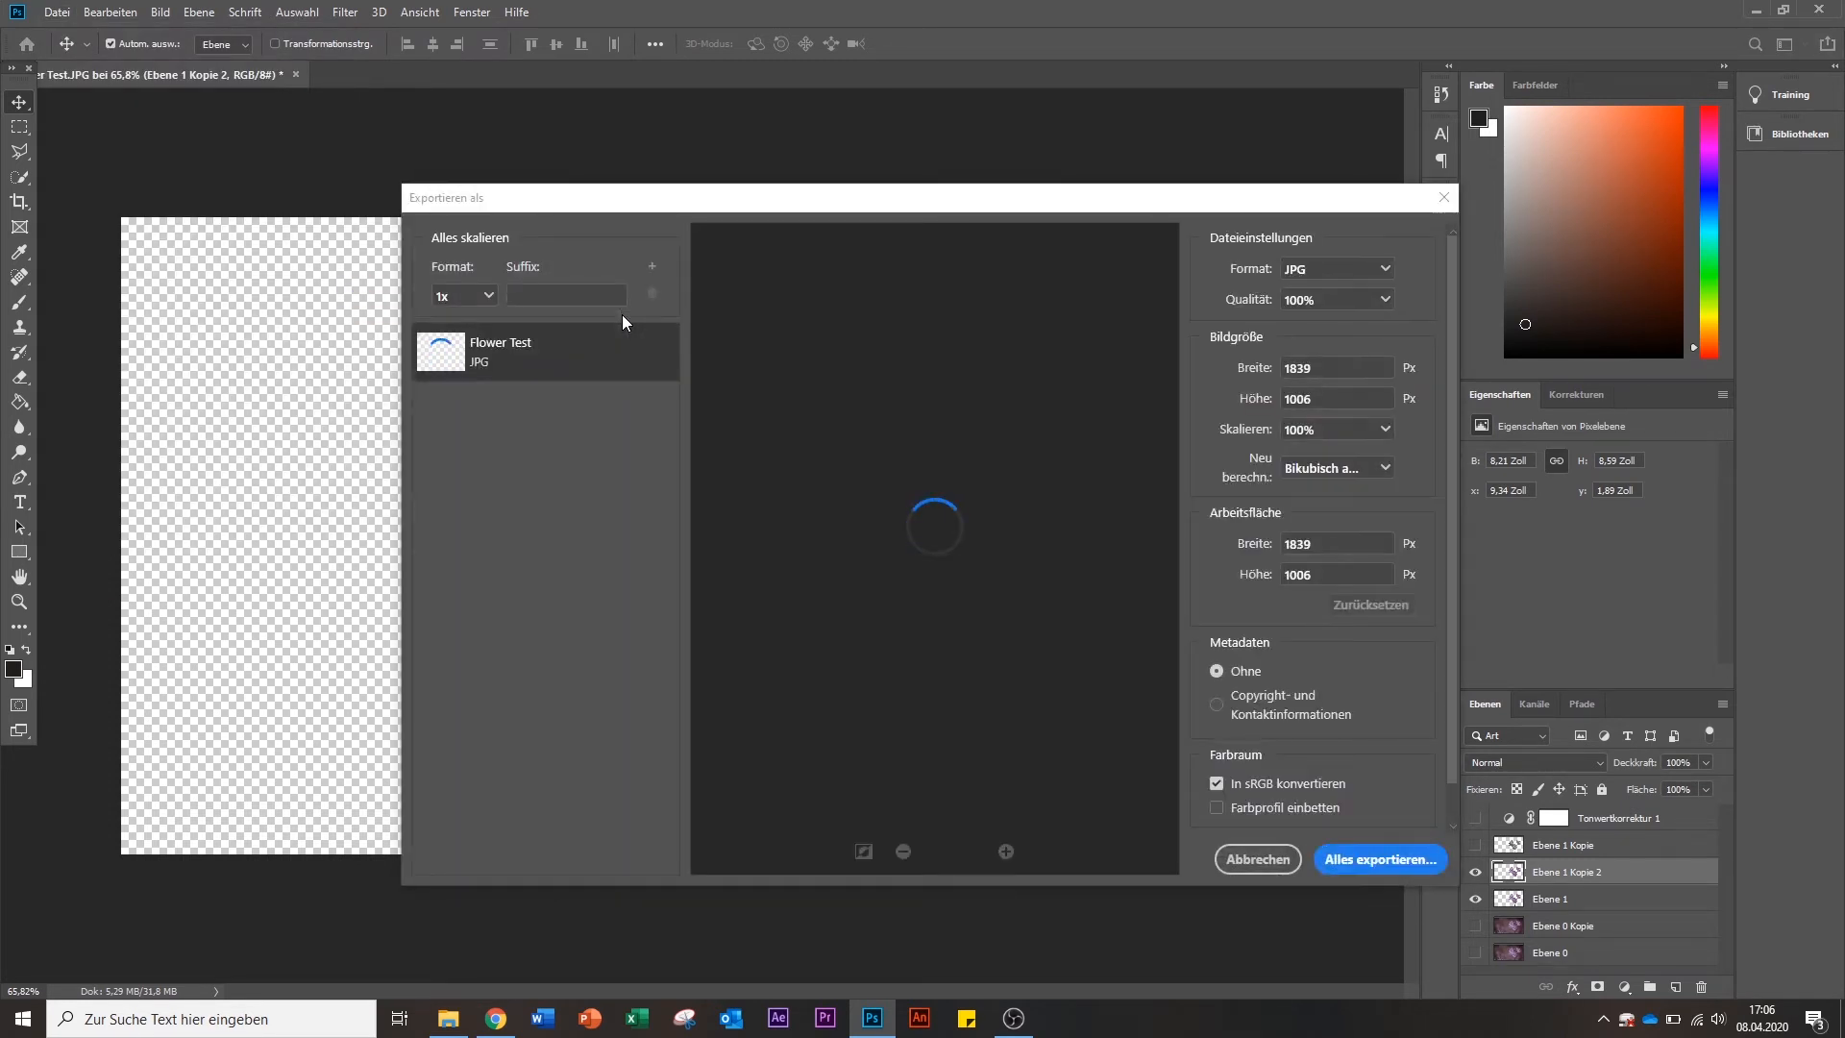
pyautogui.click(1362, 850)
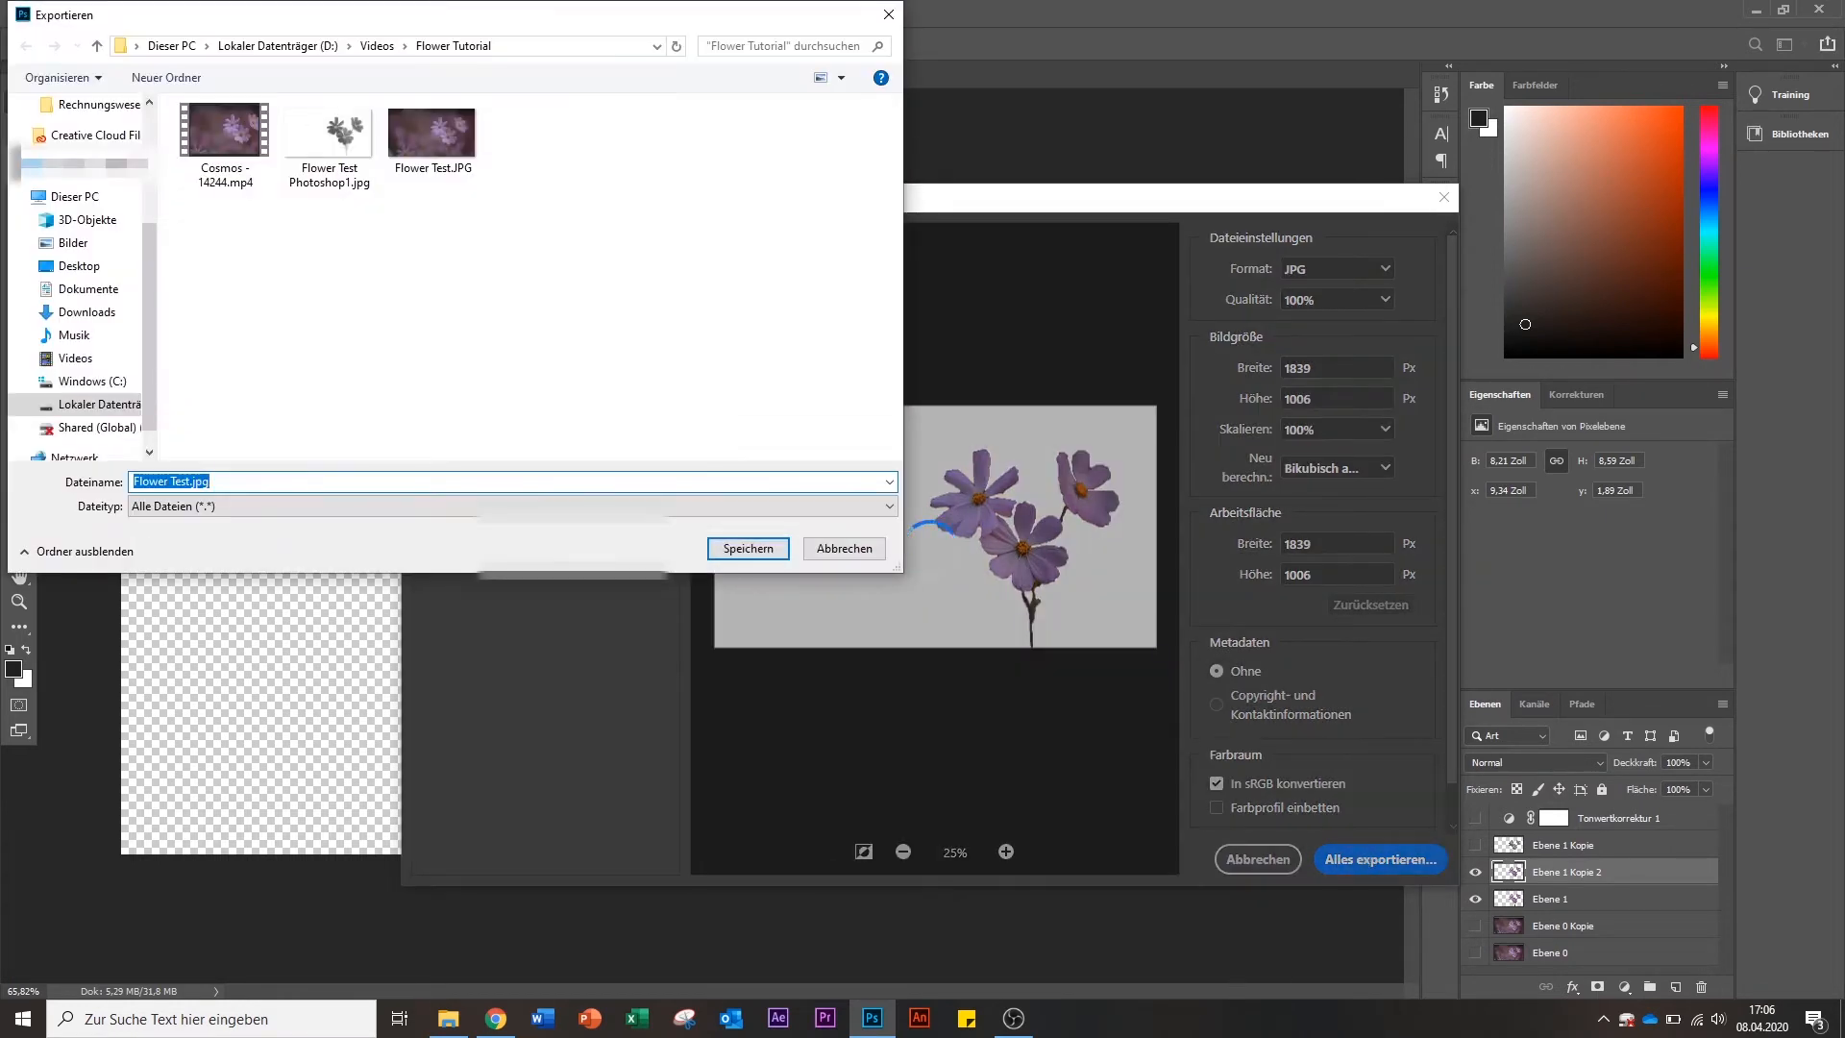
pyautogui.click(331, 140)
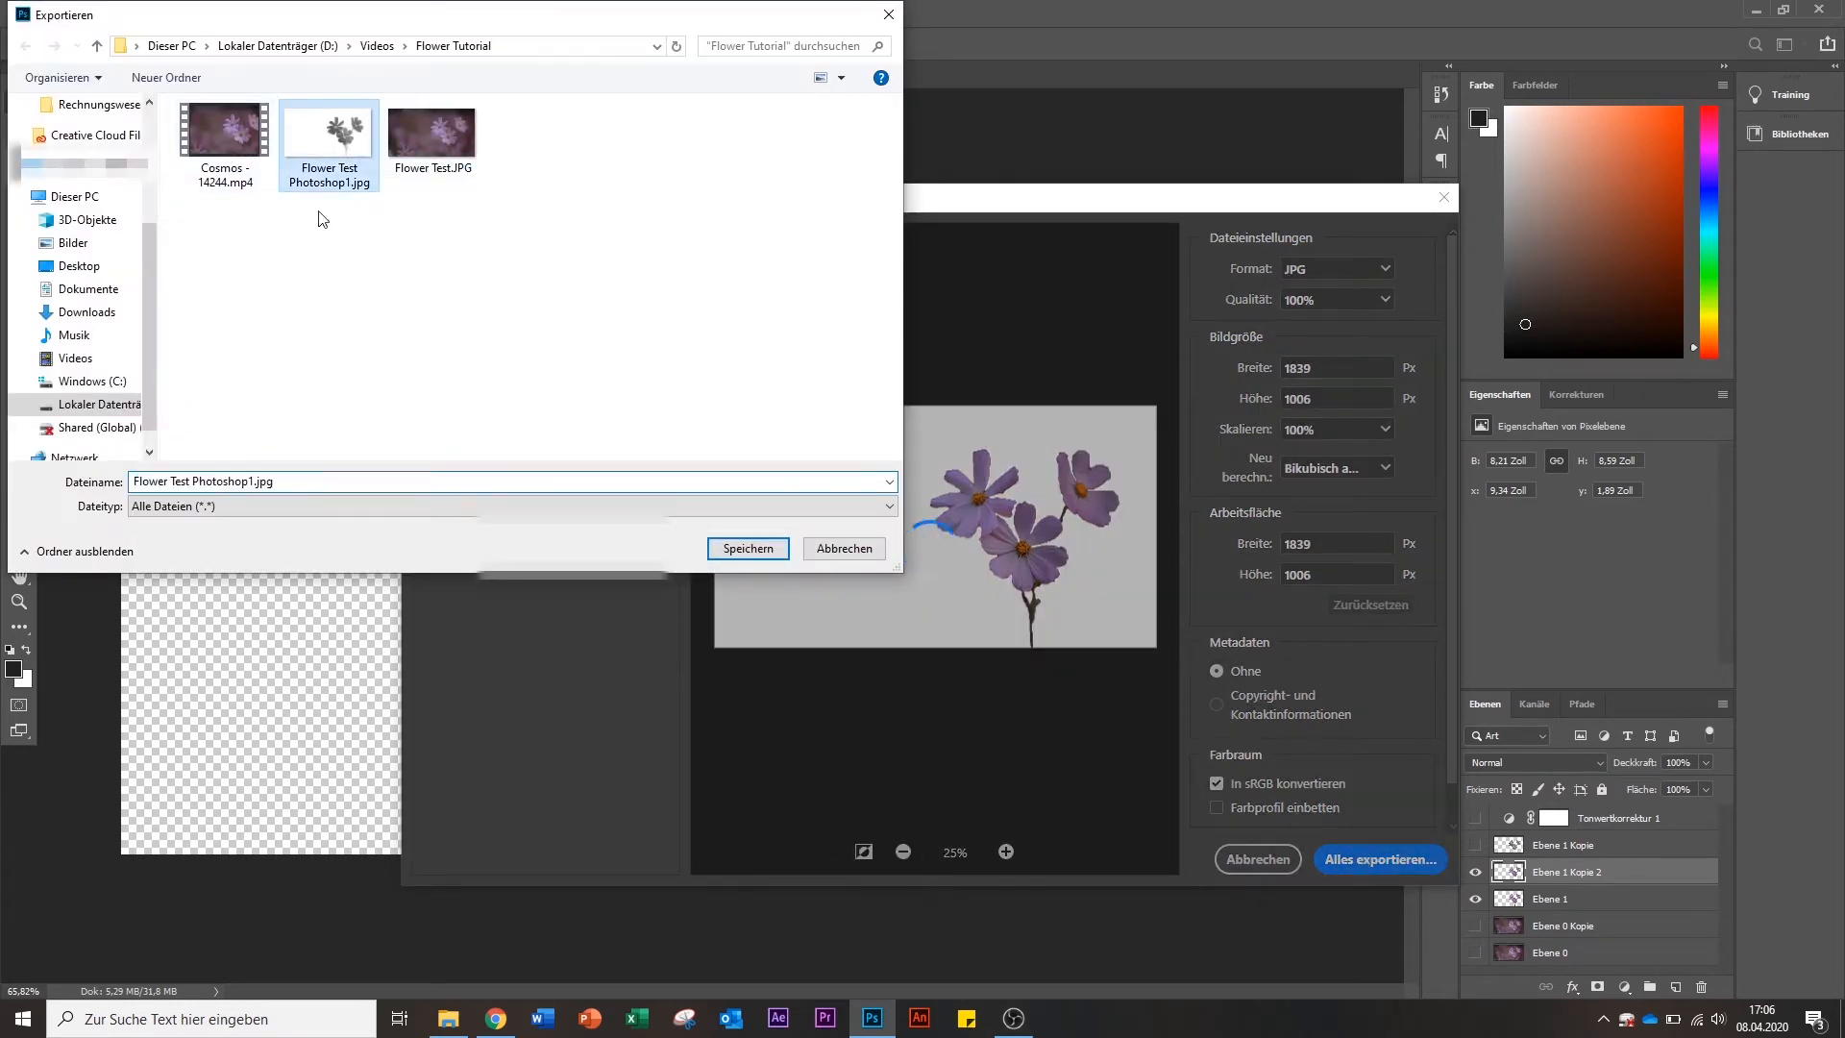
pyautogui.click(254, 481)
pyautogui.press('BackSpace')
pyautogui.write('2 co')
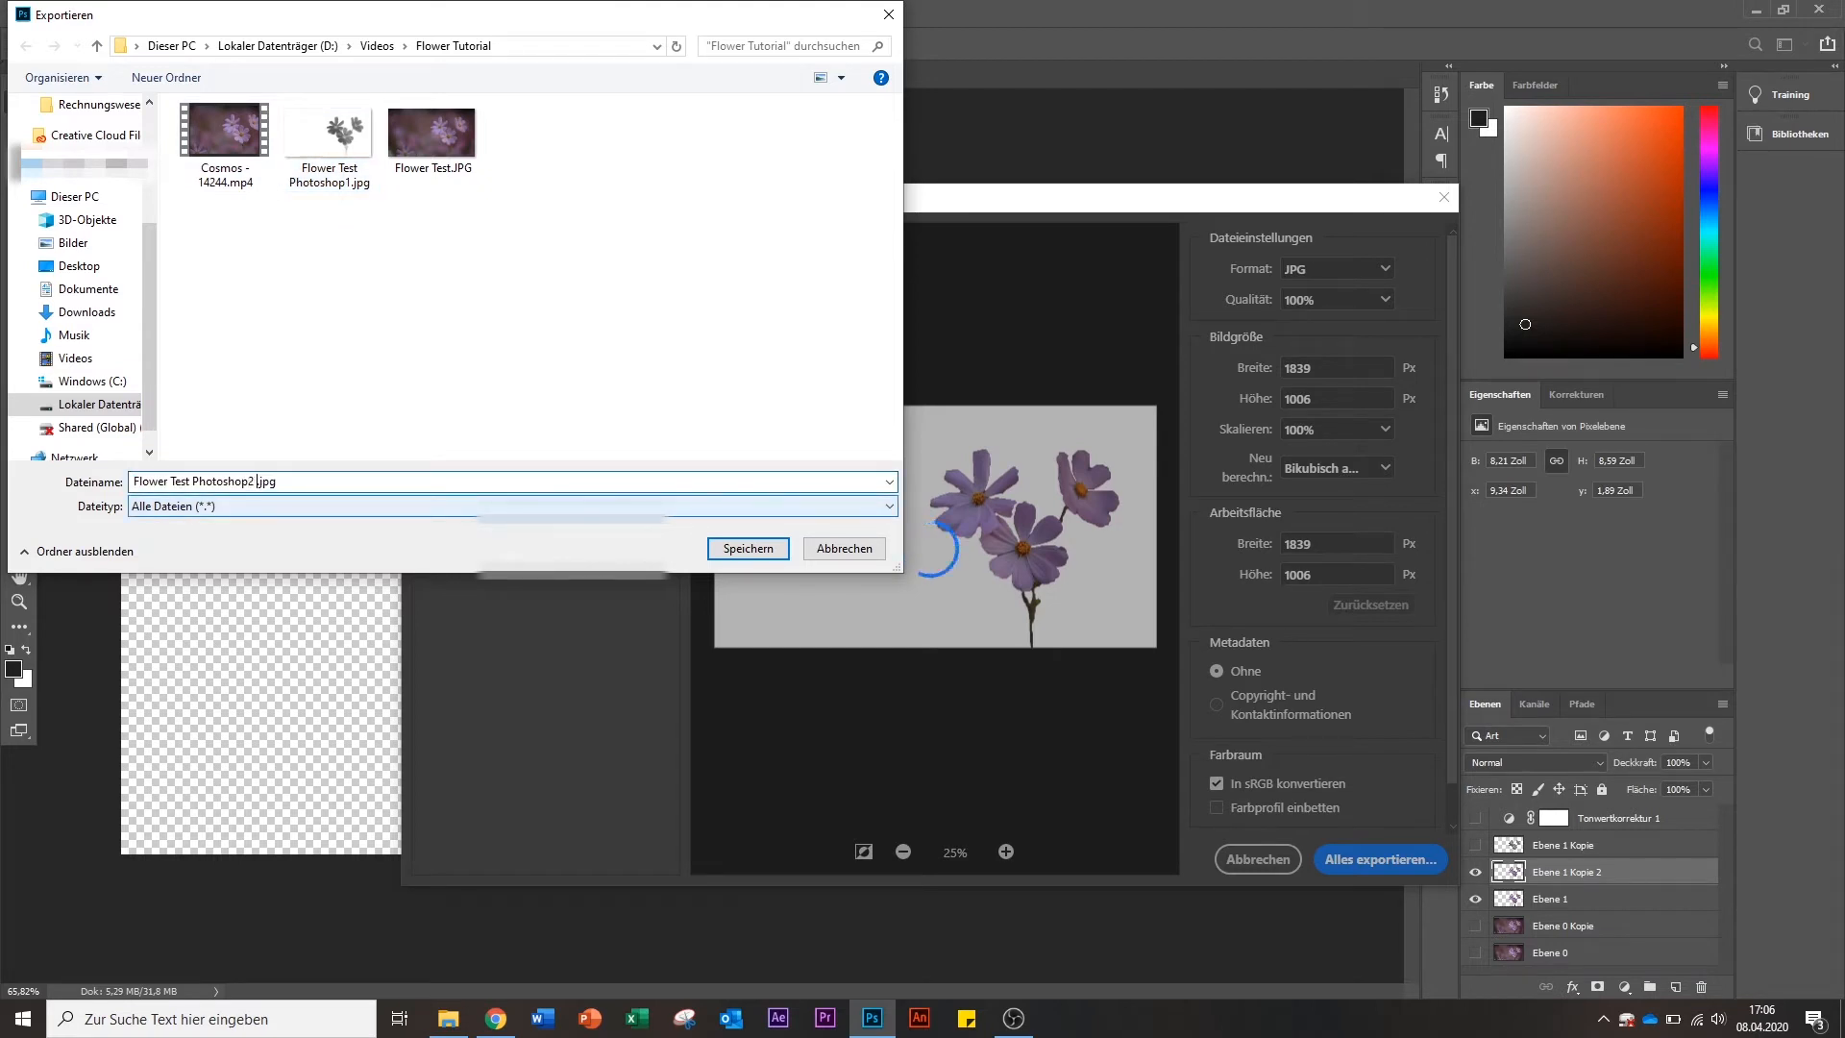
pyautogui.write('lours')
pyautogui.press('Return')
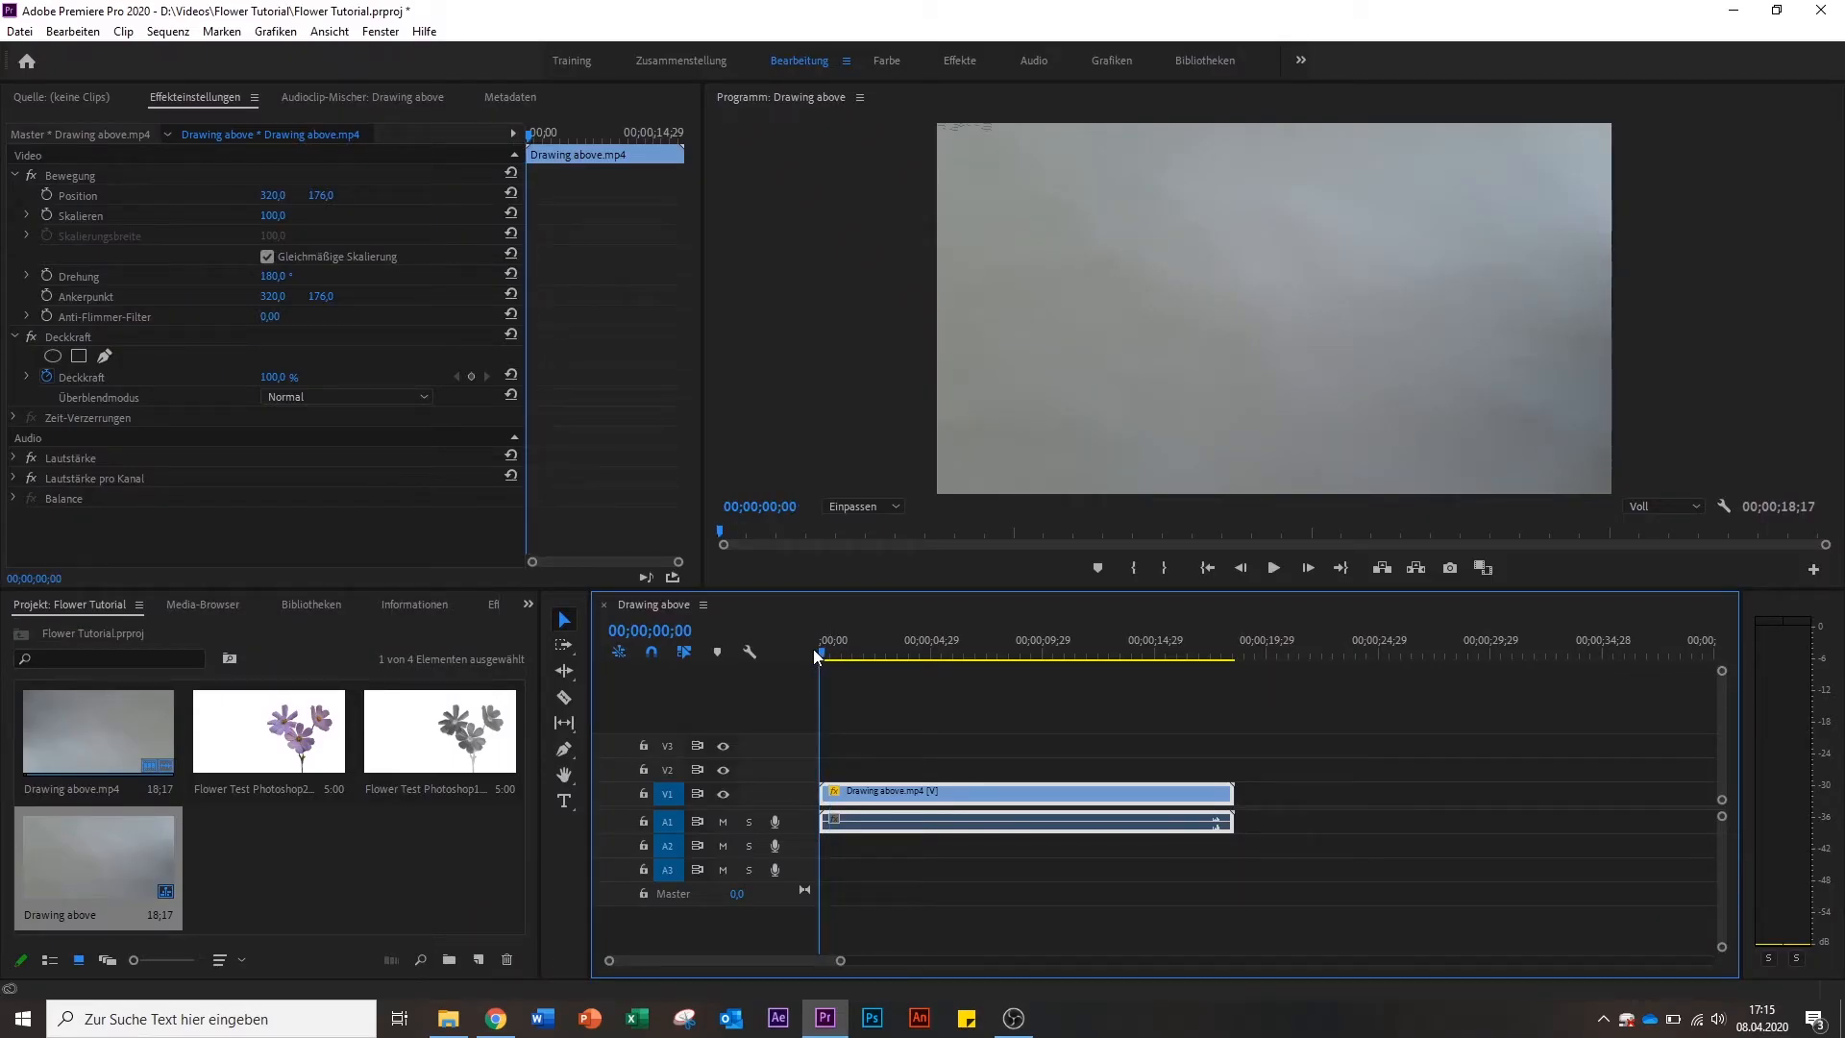
# In Premiere Pro, review the drawing footage and place Flower Test Photoshop1.jpg on track V2 at the start of the sequence.
pyautogui.moveTo(816, 657); pyautogui.dragTo(1214, 657)
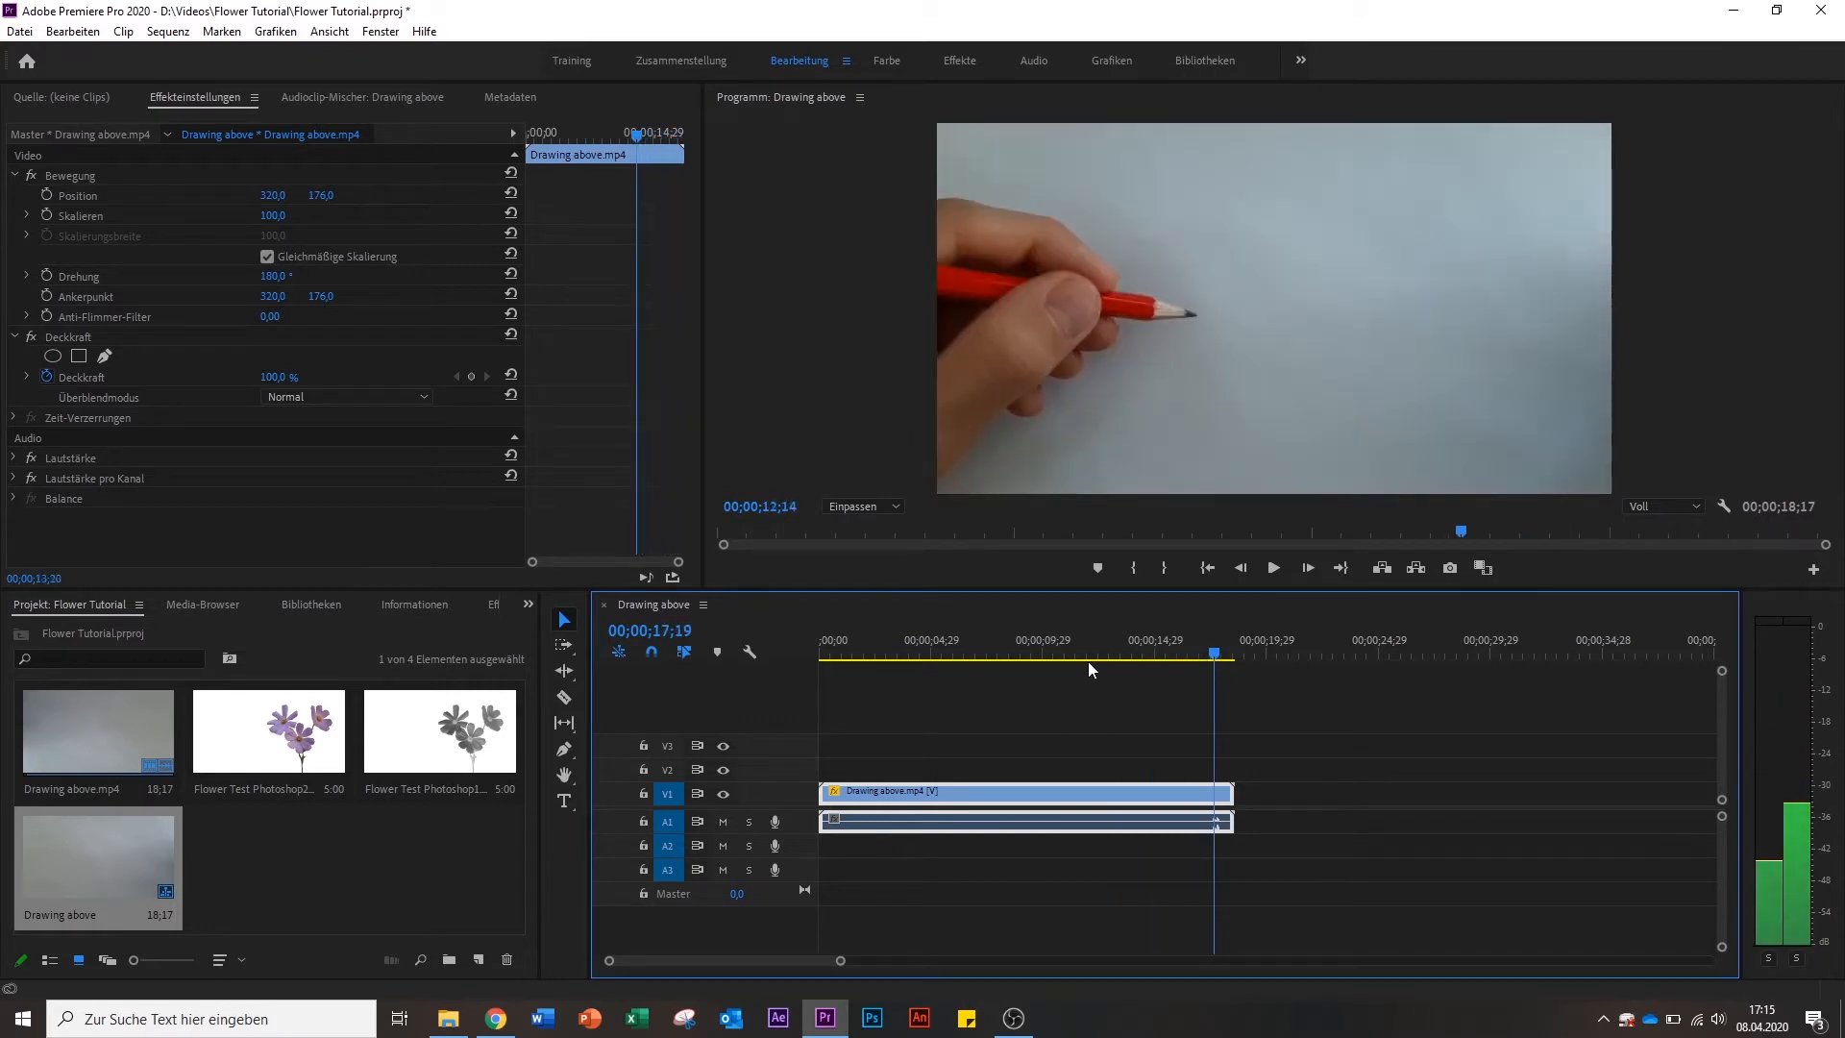
pyautogui.click(928, 672)
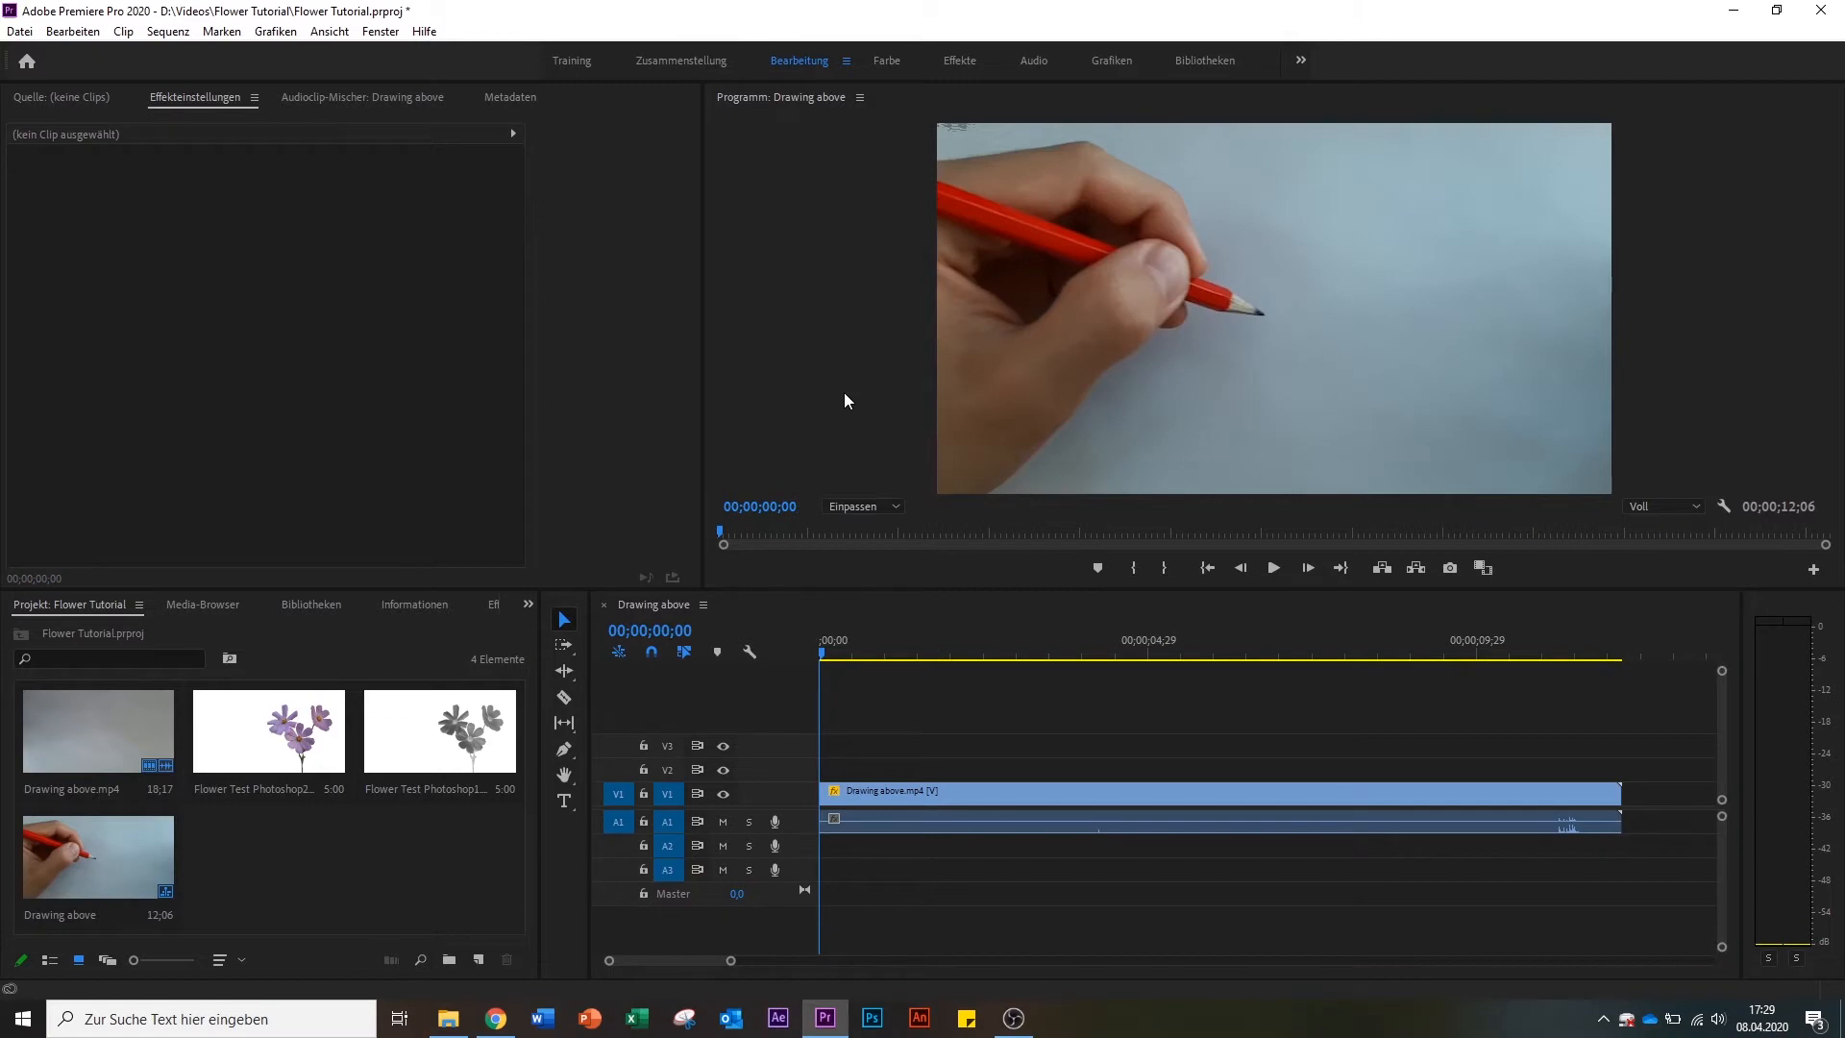
pyautogui.moveTo(424, 764); pyautogui.dragTo(819, 769)
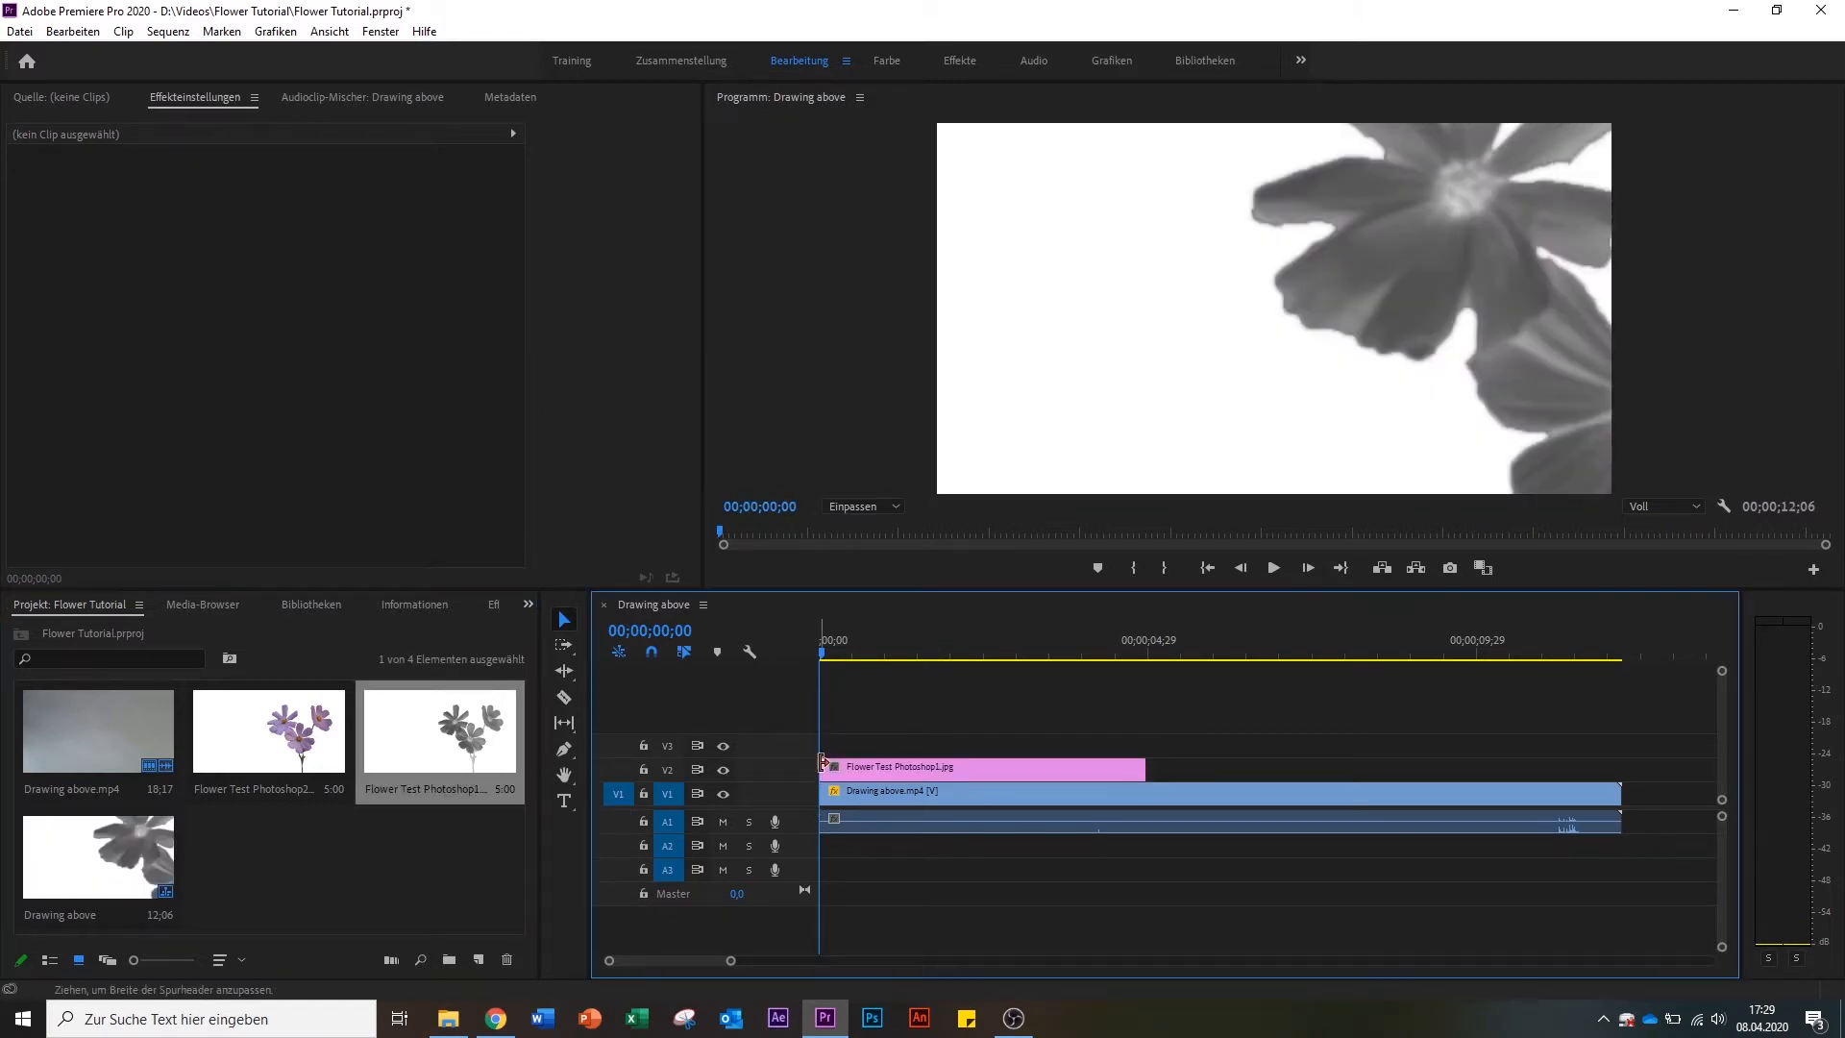
# Scale the grey flower clip to 37 and set its blend mode to Multiplizieren.
pyautogui.click(988, 766)
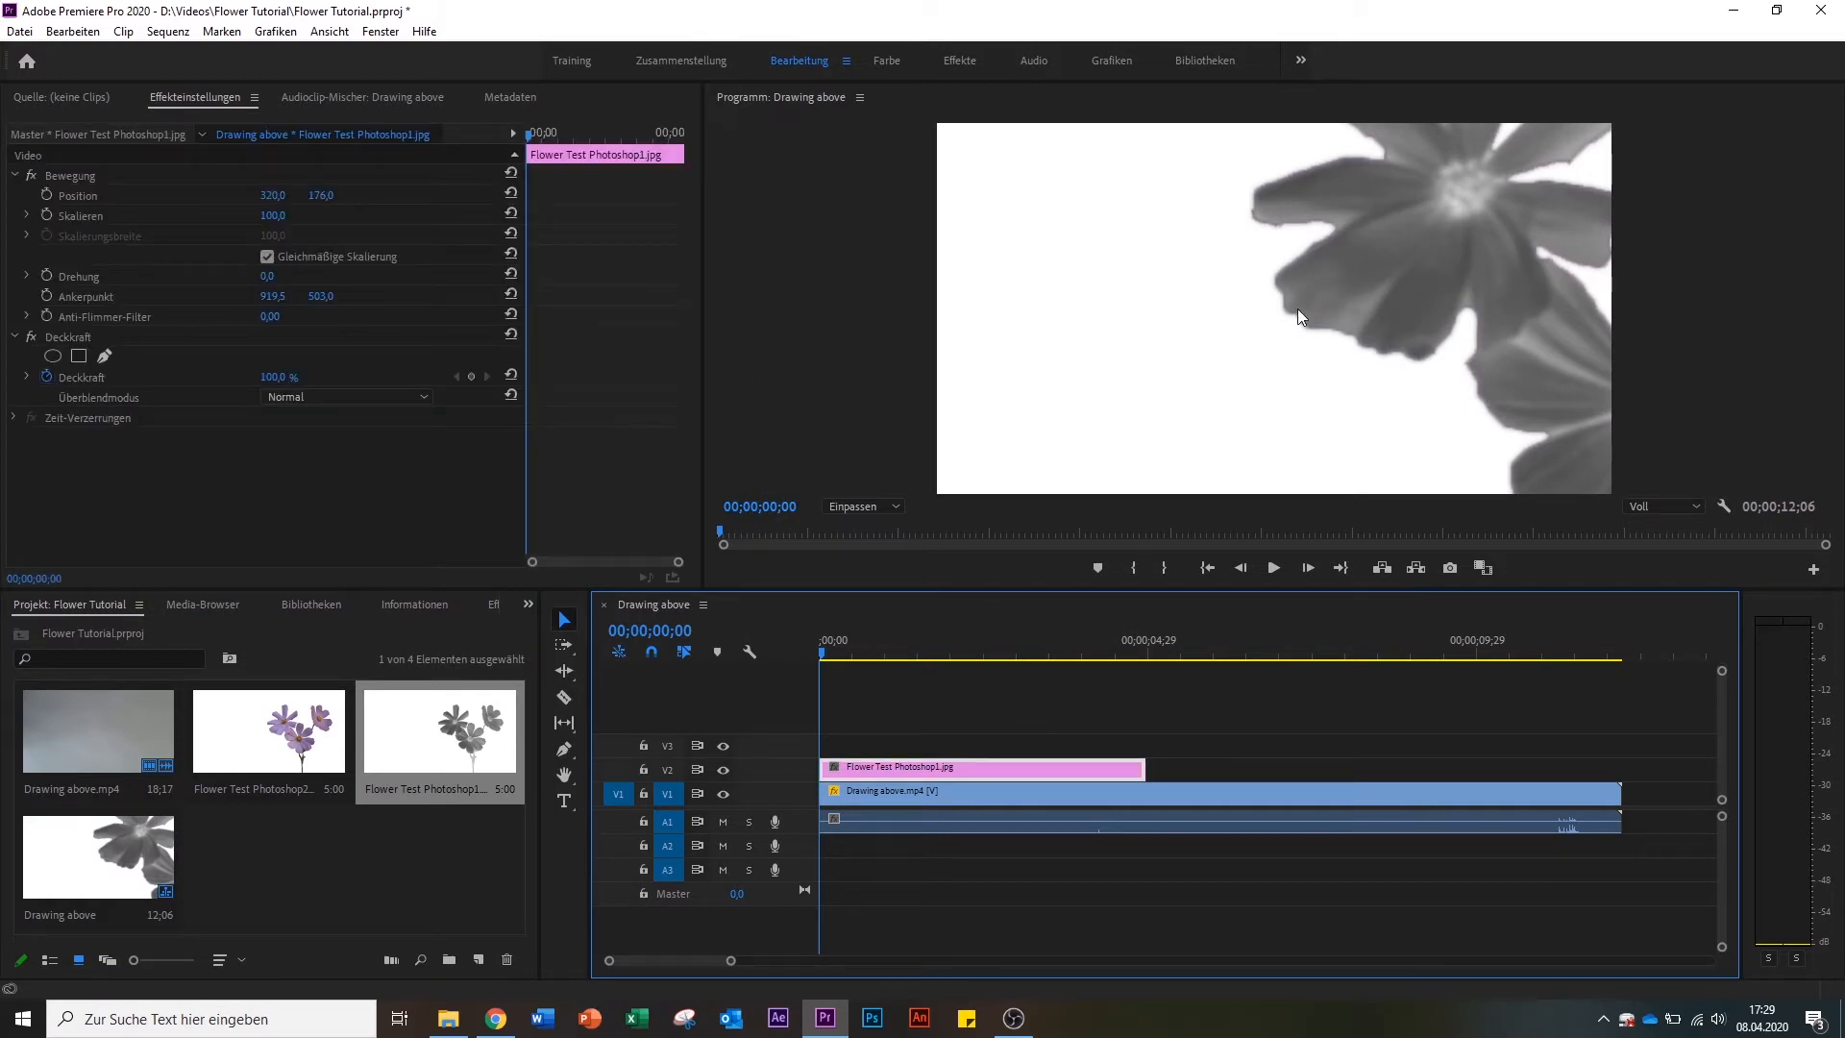
pyautogui.click(289, 215)
pyautogui.moveTo(278, 215)
pyautogui.mouseDown()
pyautogui.moveTo(211, 216)
pyautogui.moveTo(281, 211)
pyautogui.mouseUp()
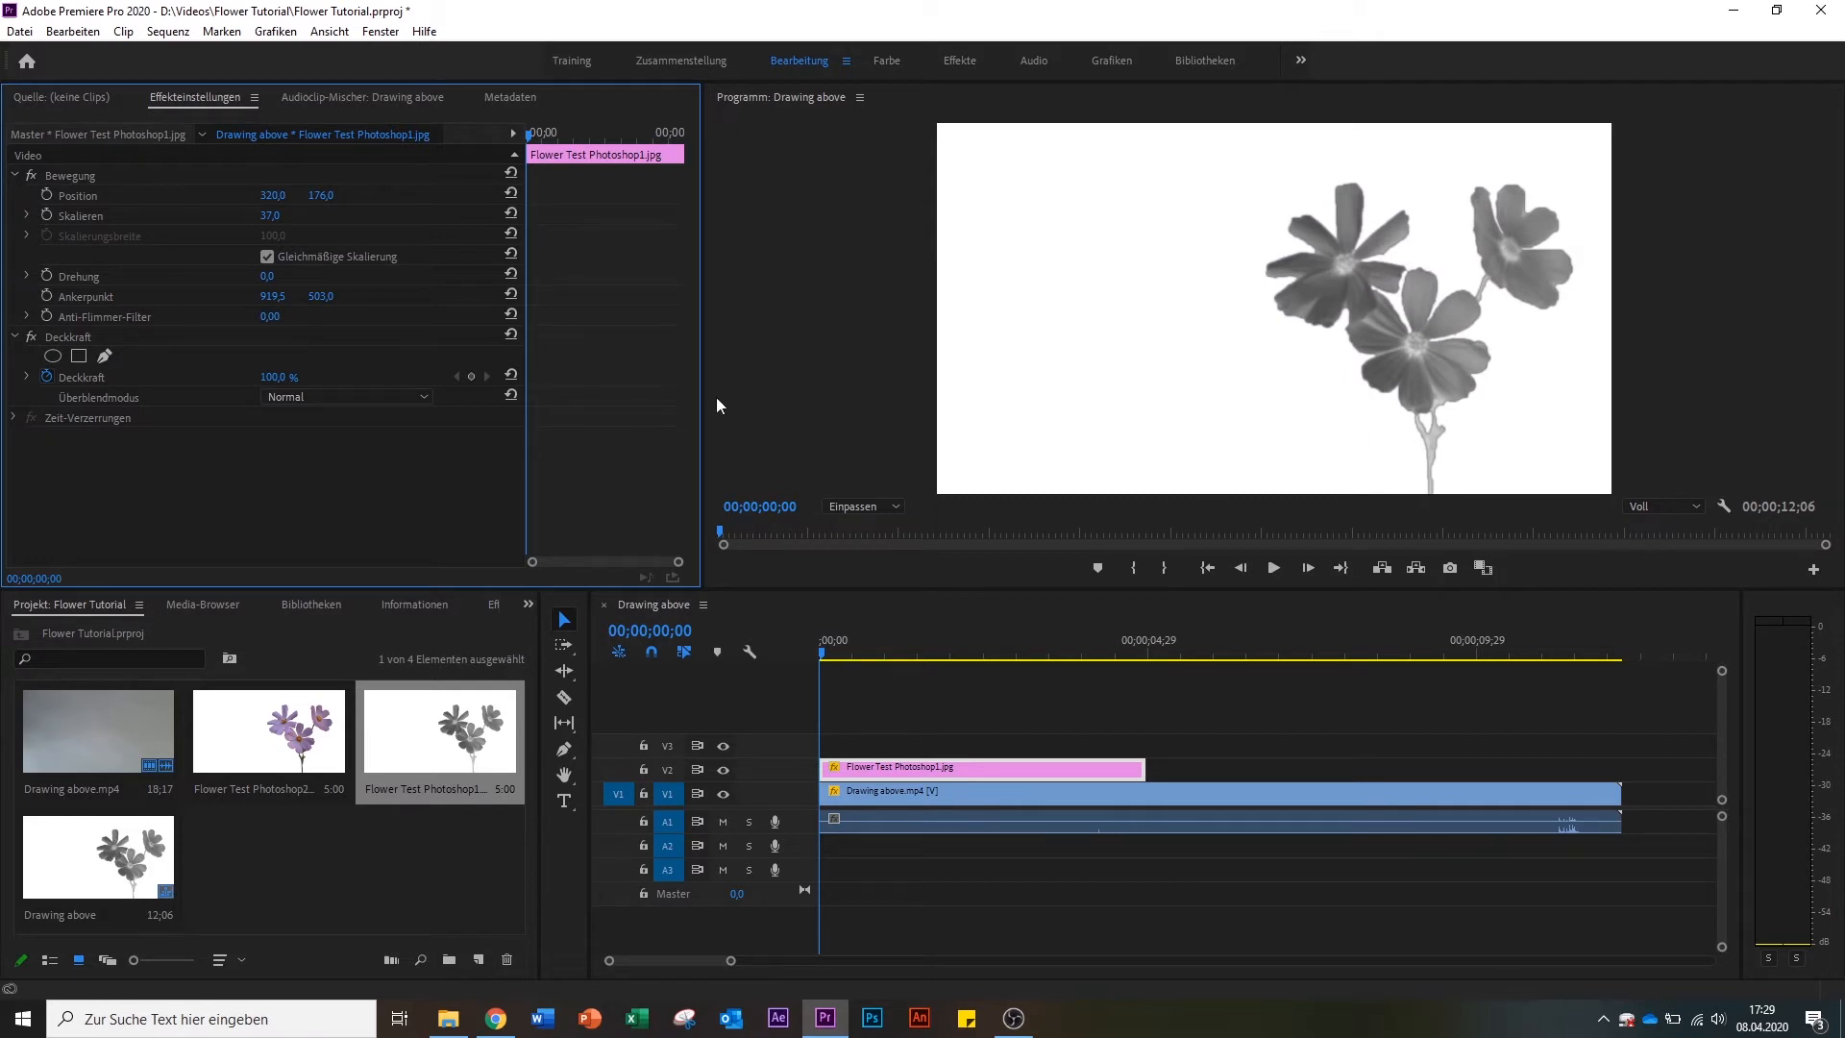
pyautogui.click(423, 397)
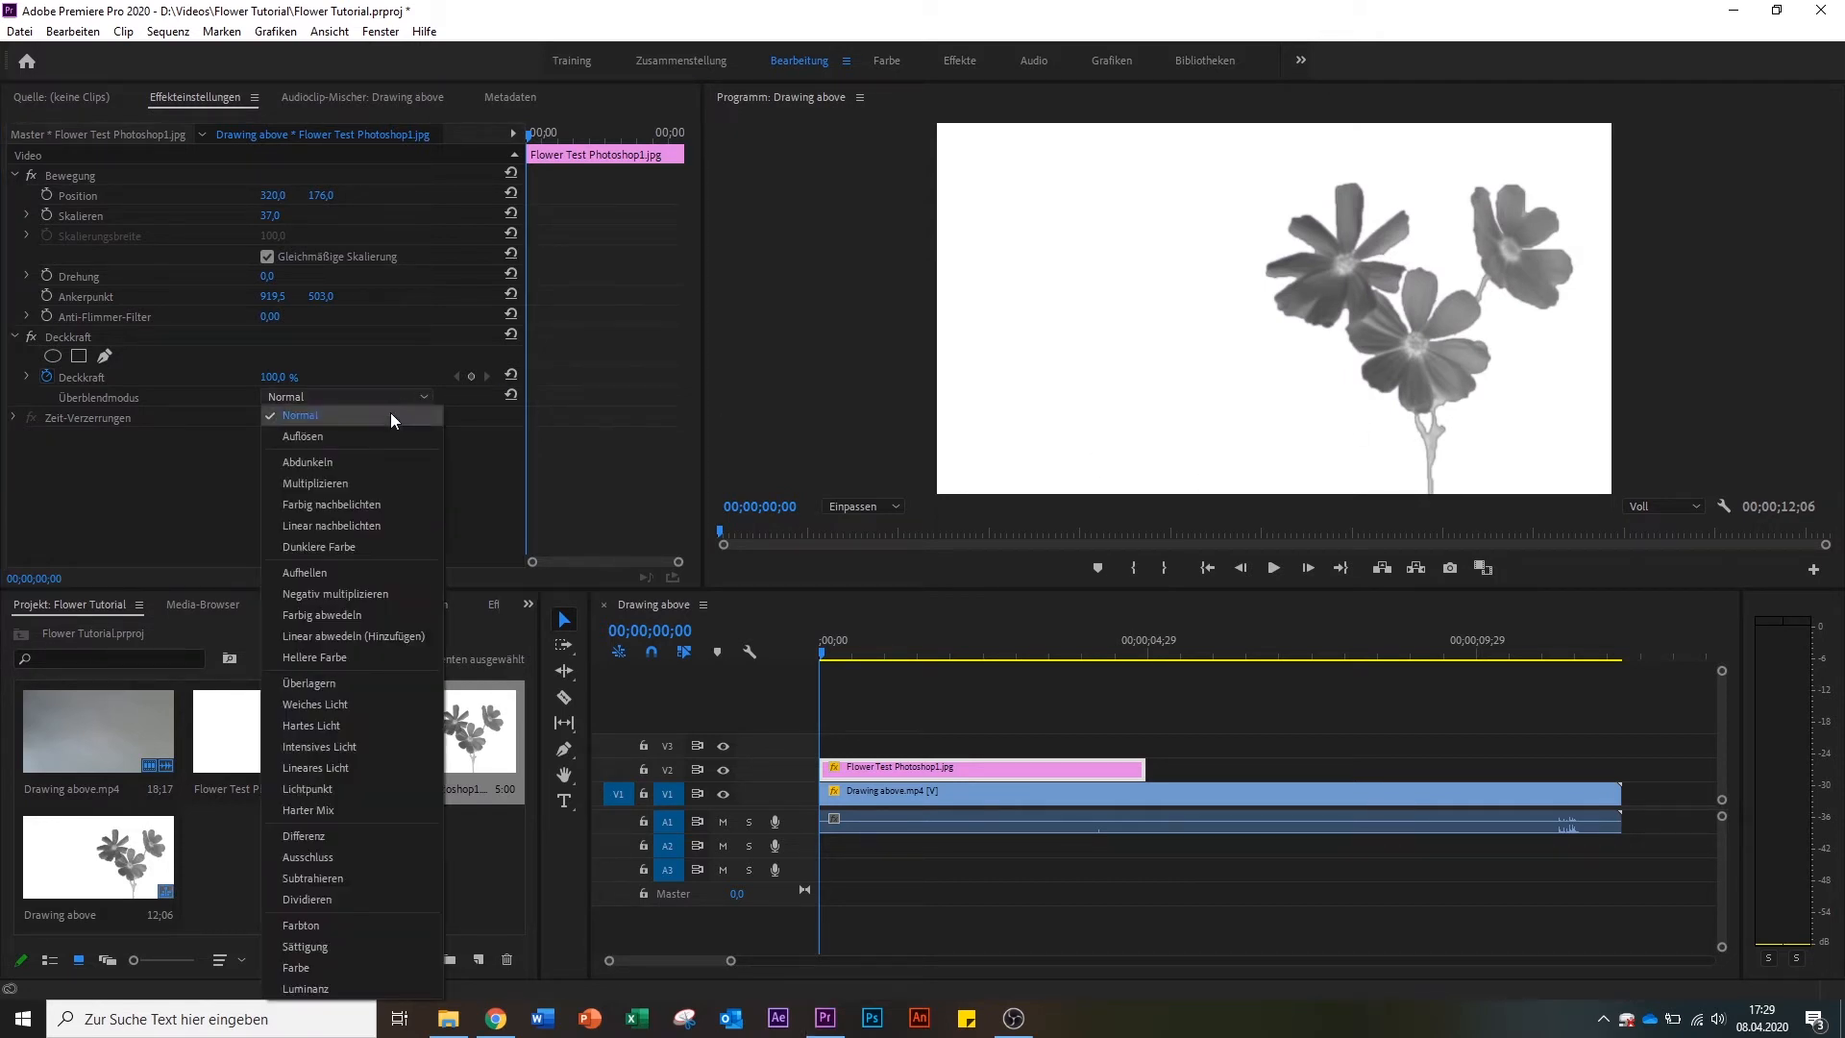
pyautogui.click(354, 486)
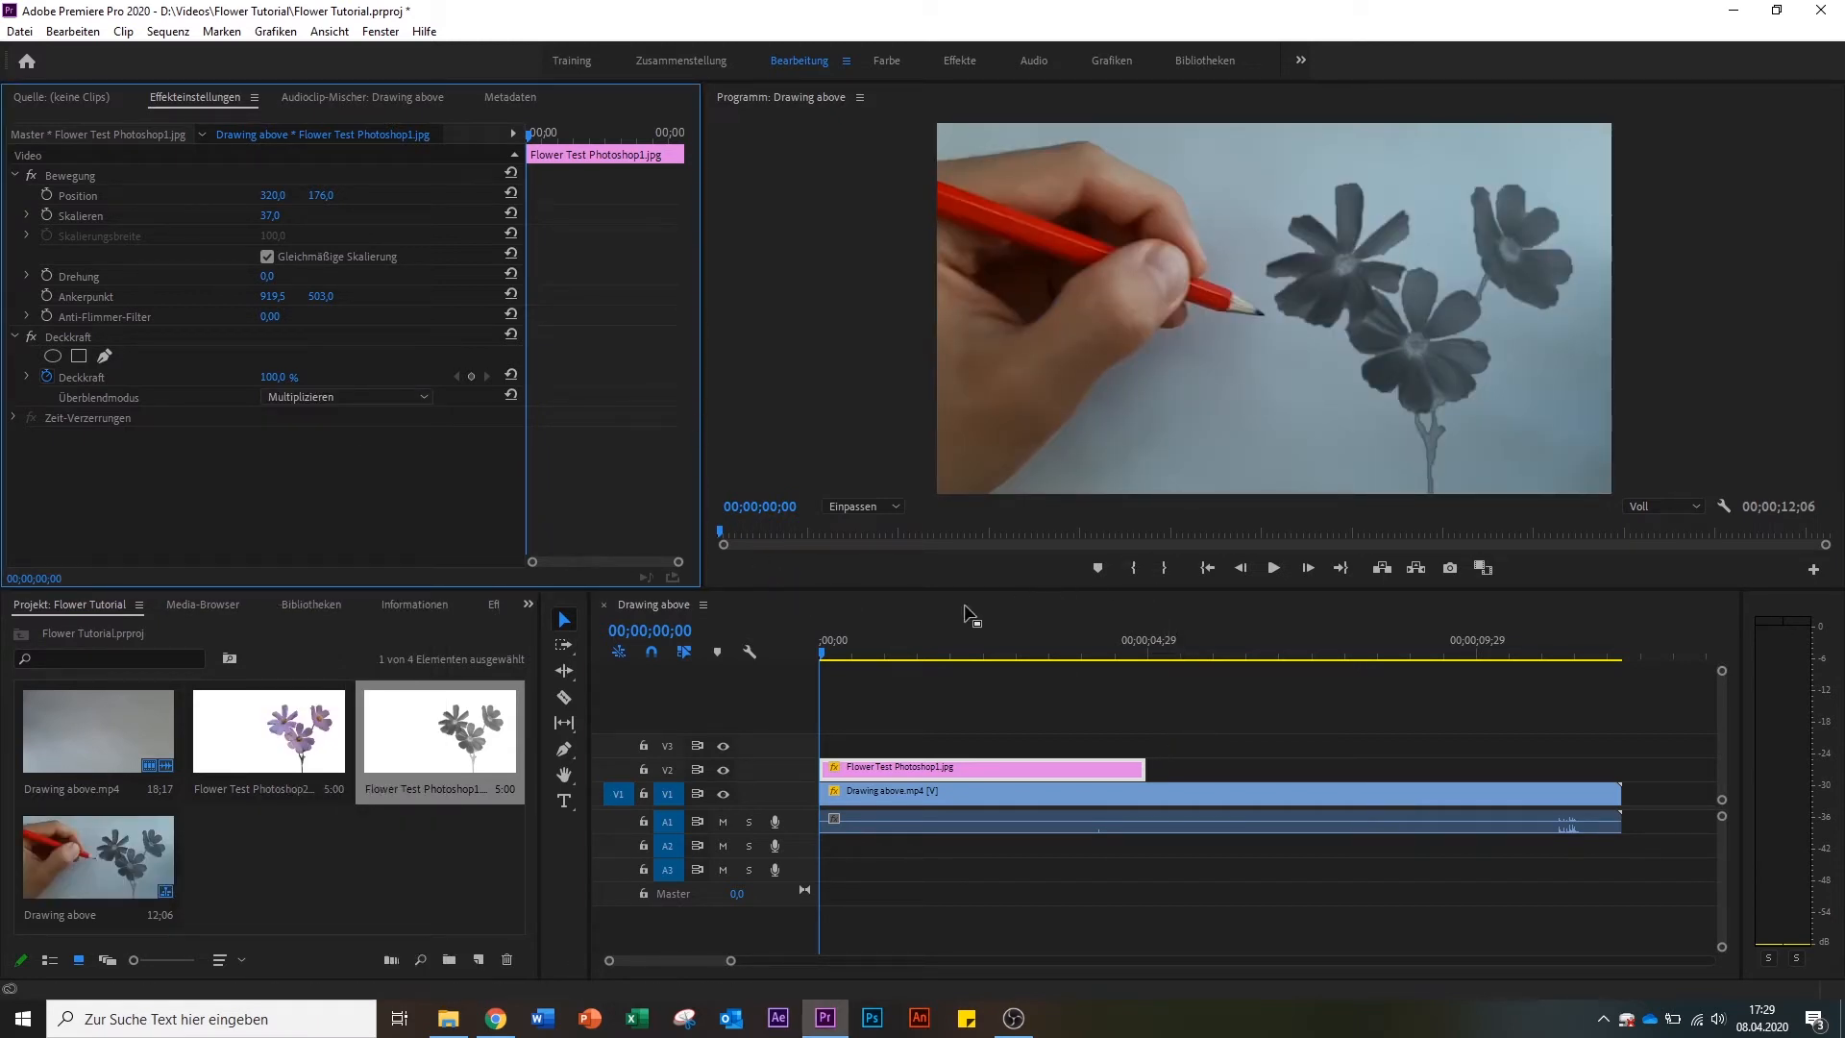
# Trim the grey flower clip to end shortly after 00;00;01;07 and place Flower Test Photoshop2 colours.jpg directly behind it on V2.
pyautogui.moveTo(822, 657); pyautogui.dragTo(901, 661)
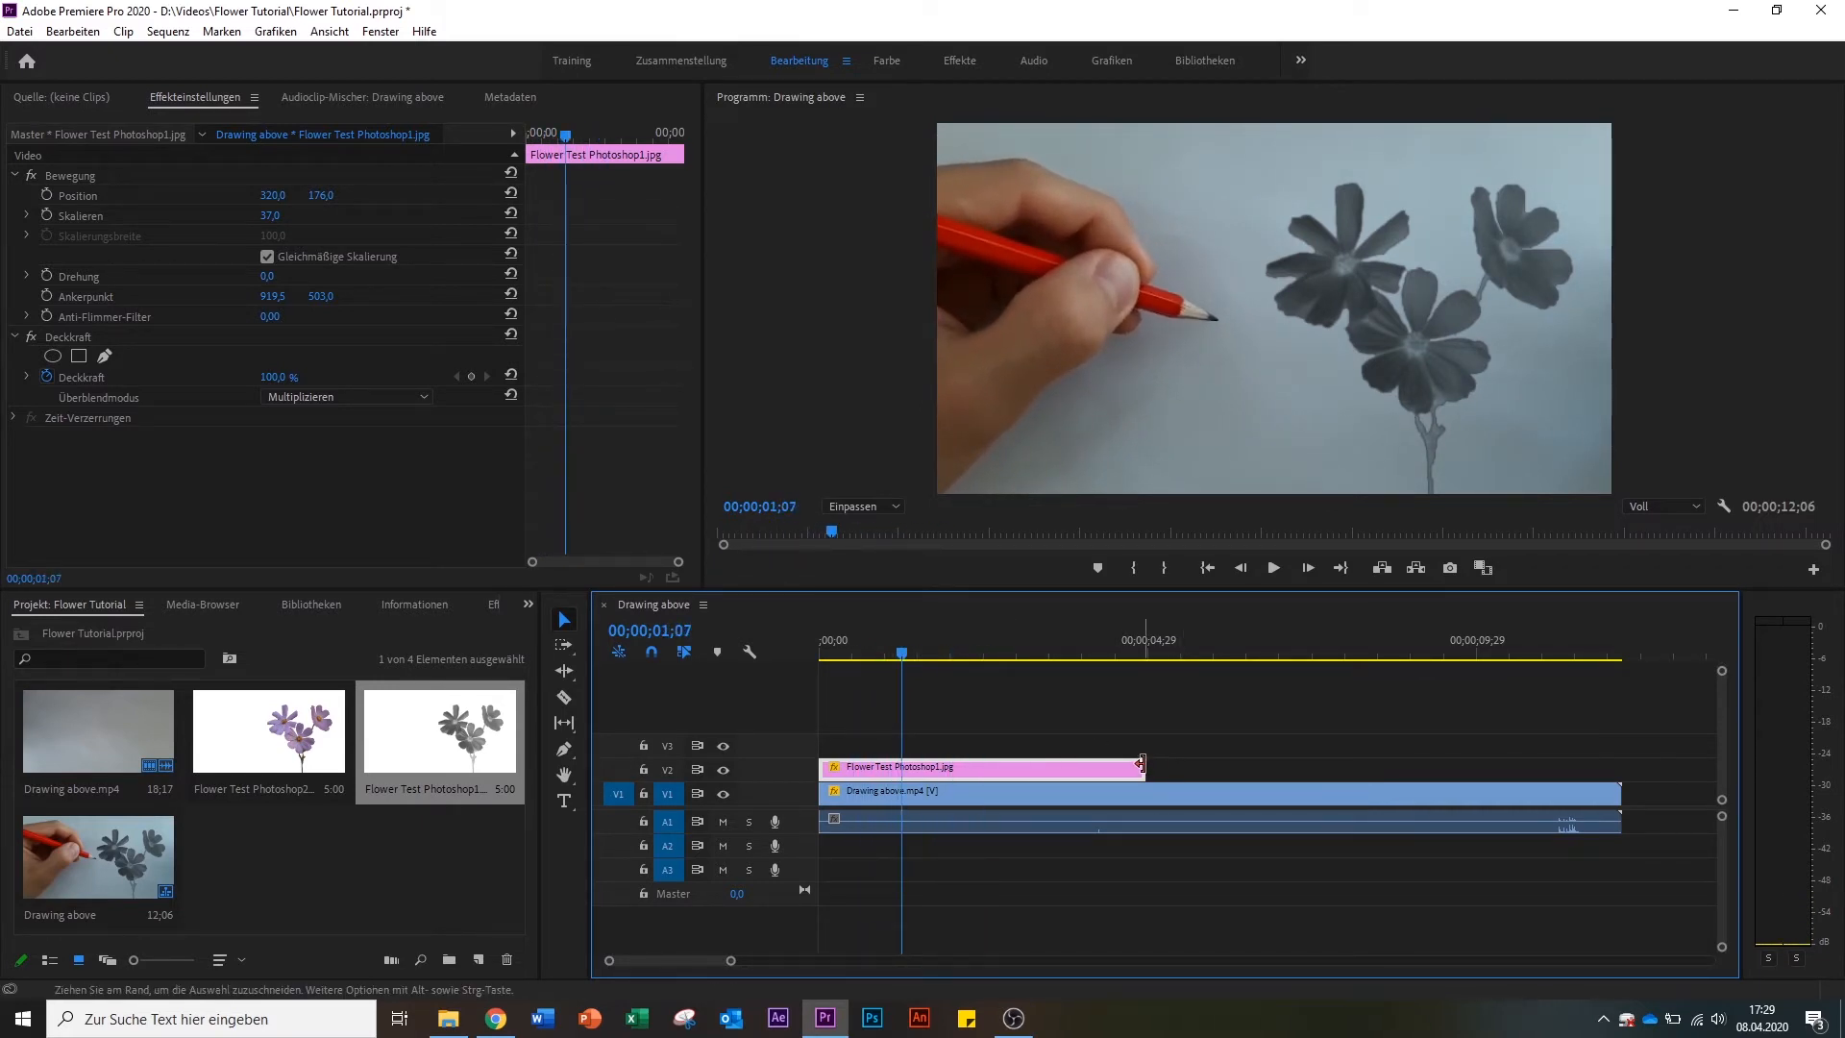
pyautogui.moveTo(1143, 767); pyautogui.dragTo(932, 766)
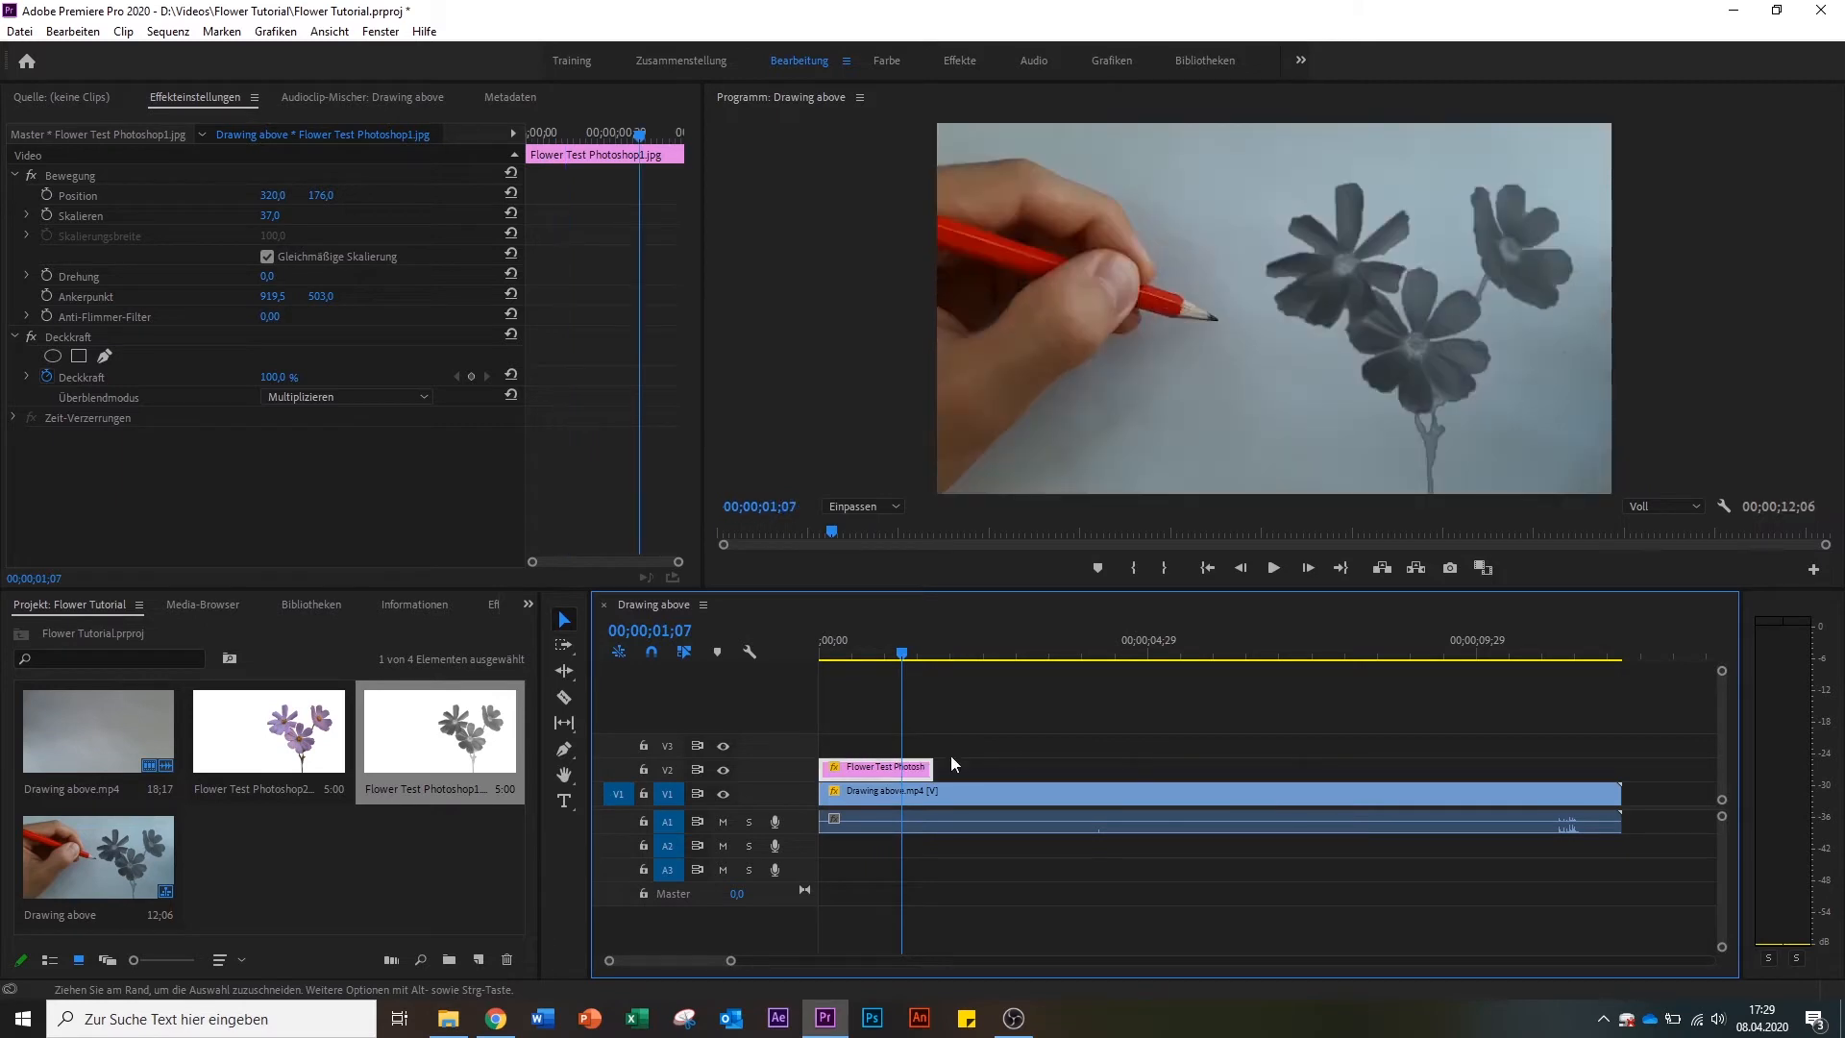
pyautogui.moveTo(238, 738); pyautogui.dragTo(946, 773)
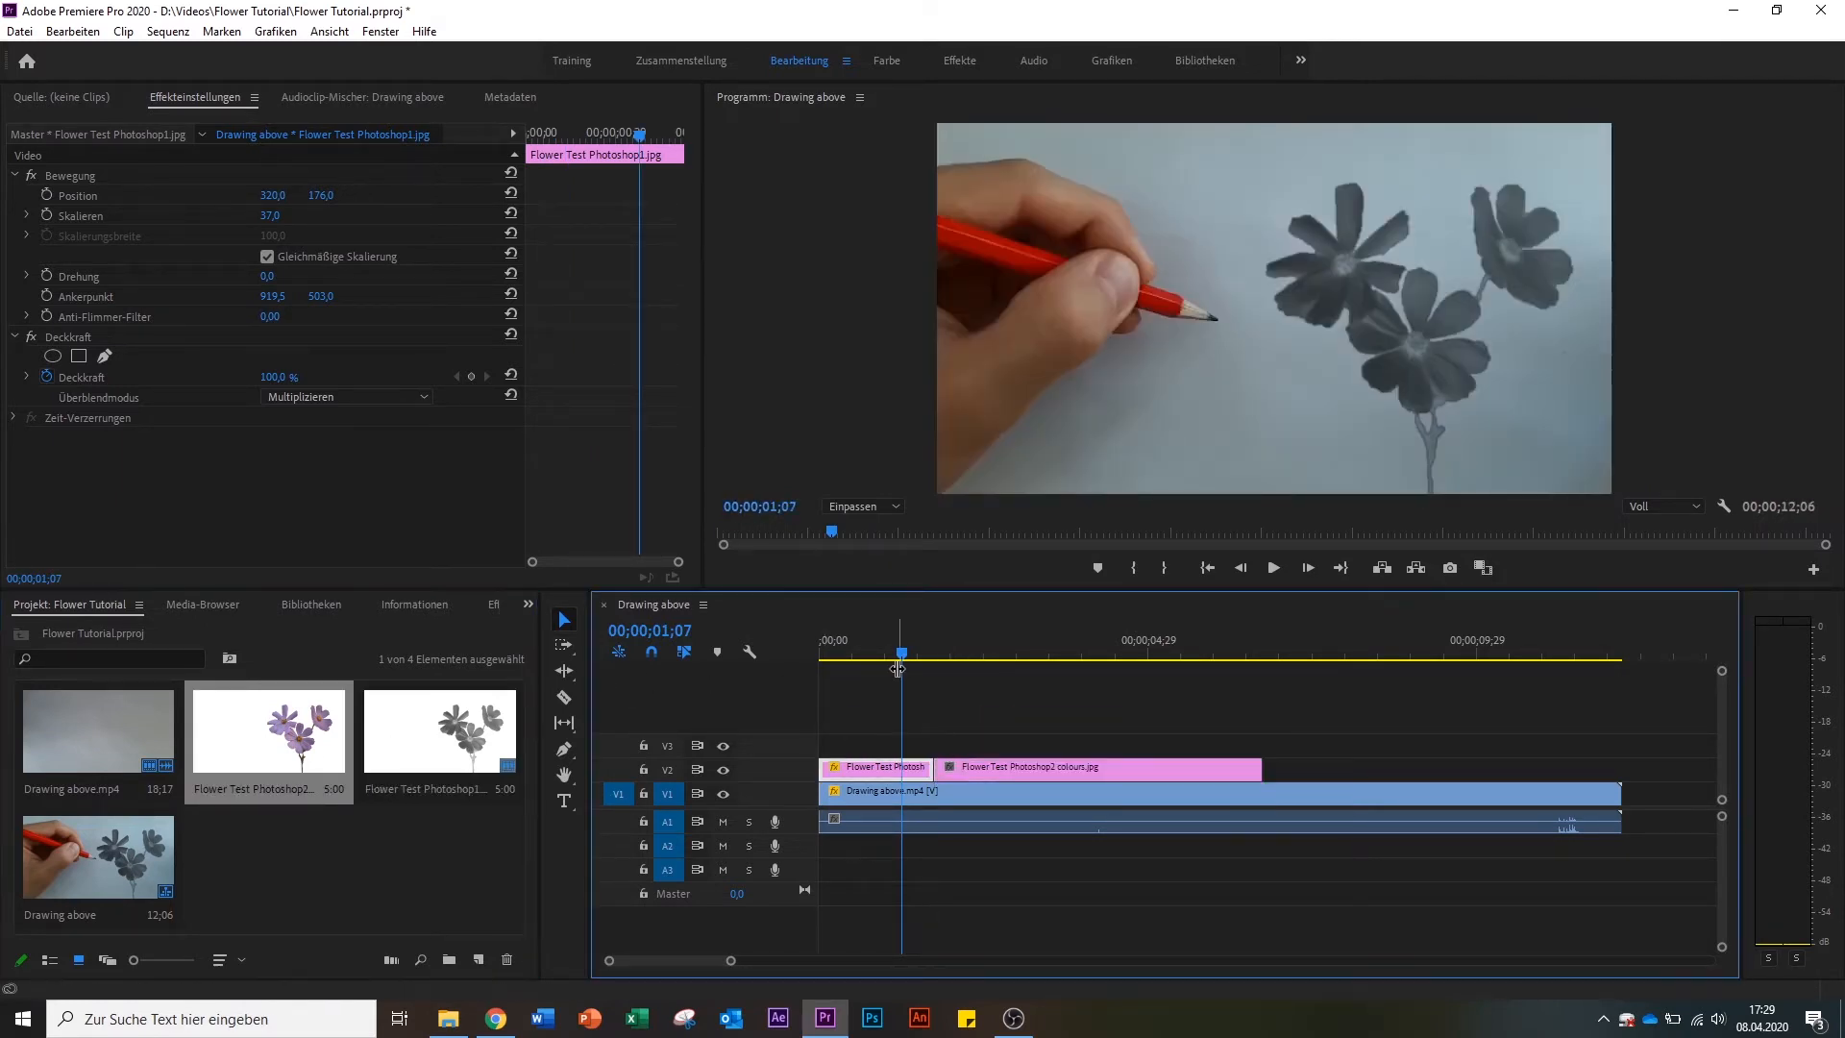
# Scale the coloured flower clip to 37 and set its blend mode to Multiplizieren.
pyautogui.moveTo(901, 656); pyautogui.dragTo(1047, 659)
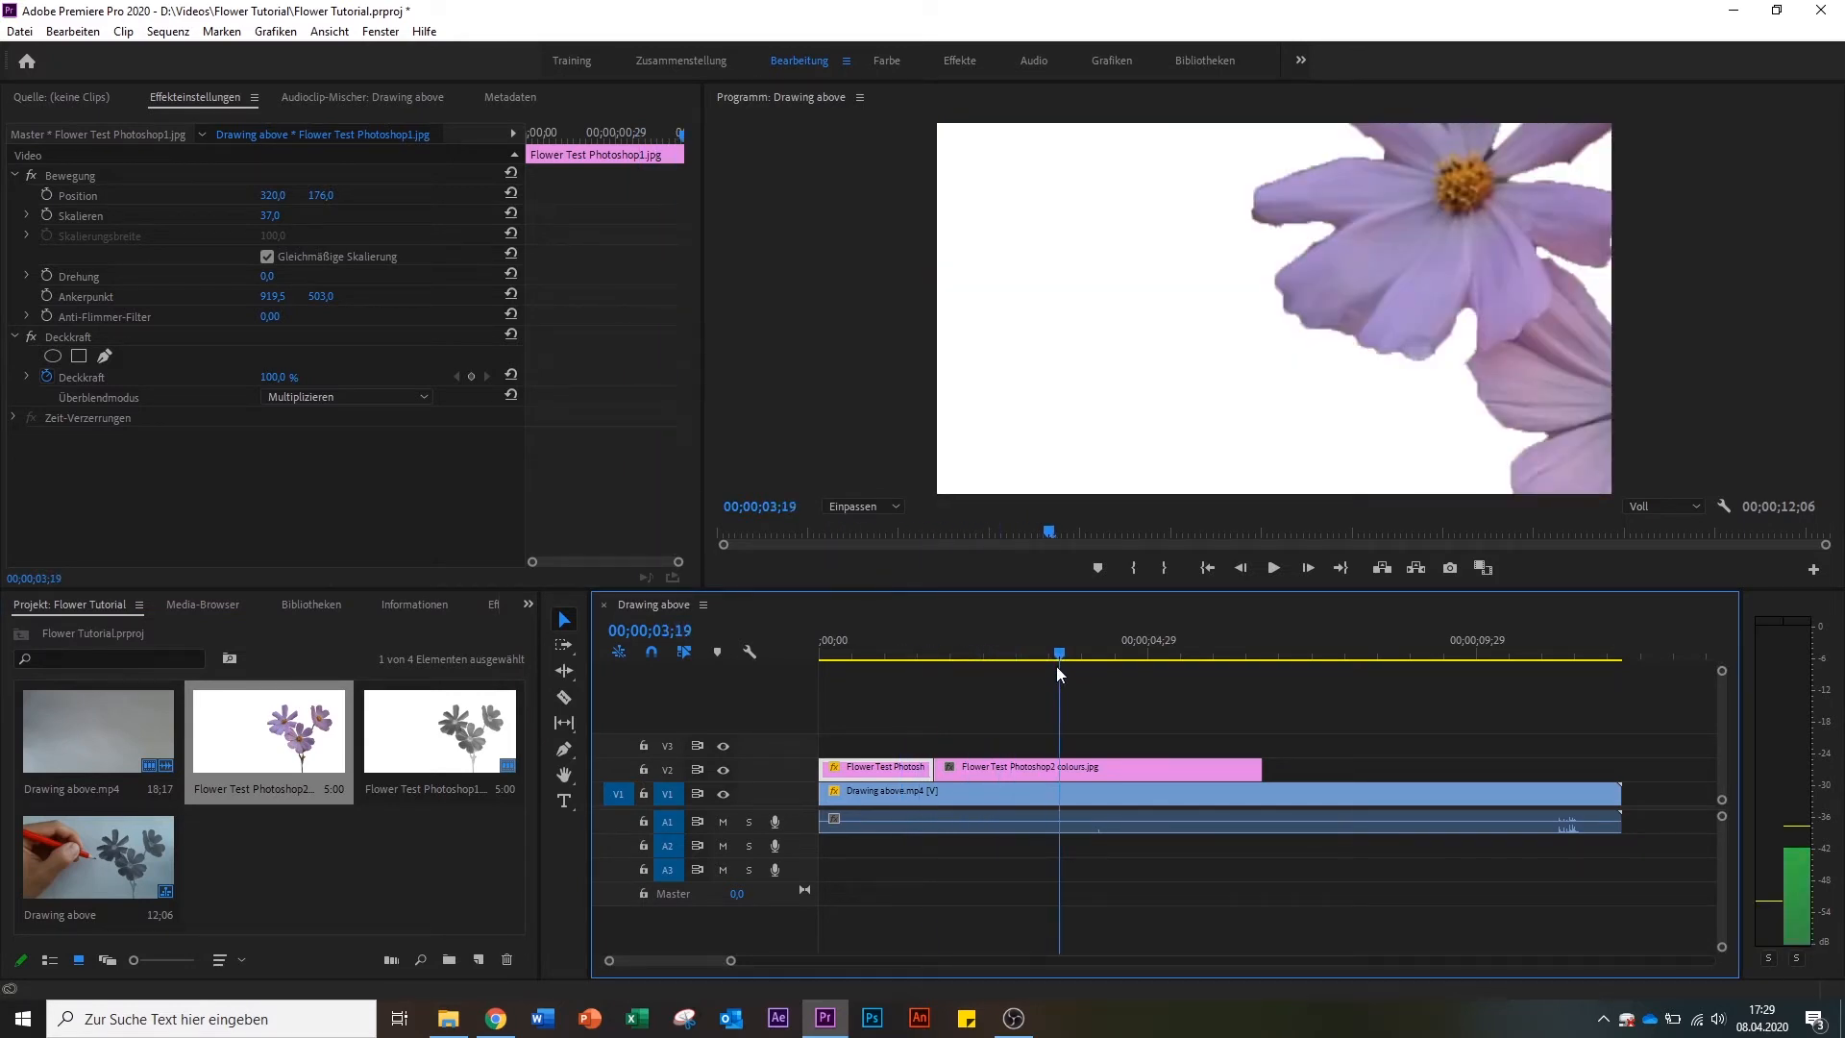
pyautogui.click(965, 657)
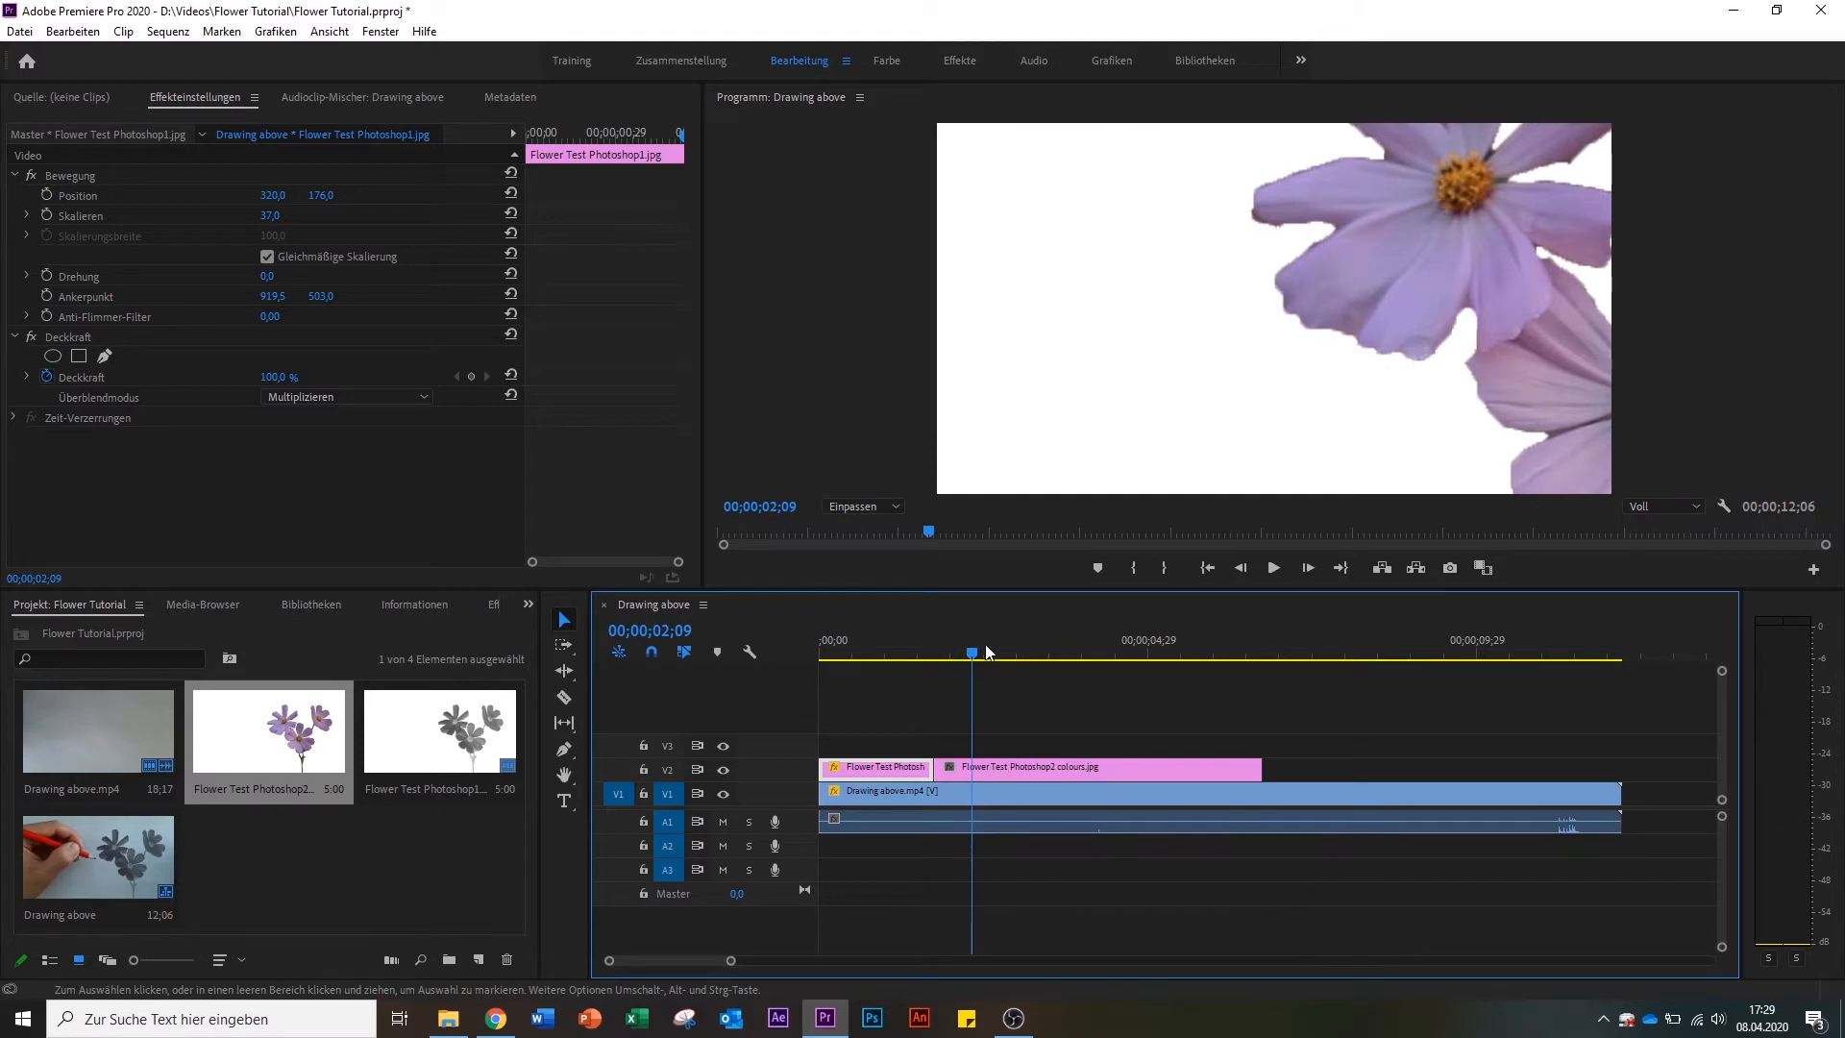
pyautogui.moveTo(973, 647)
pyautogui.mouseDown()
pyautogui.moveTo(890, 671)
pyautogui.moveTo(1017, 673)
pyautogui.moveTo(915, 690)
pyautogui.moveTo(973, 684)
pyautogui.mouseUp()
pyautogui.click(1057, 769)
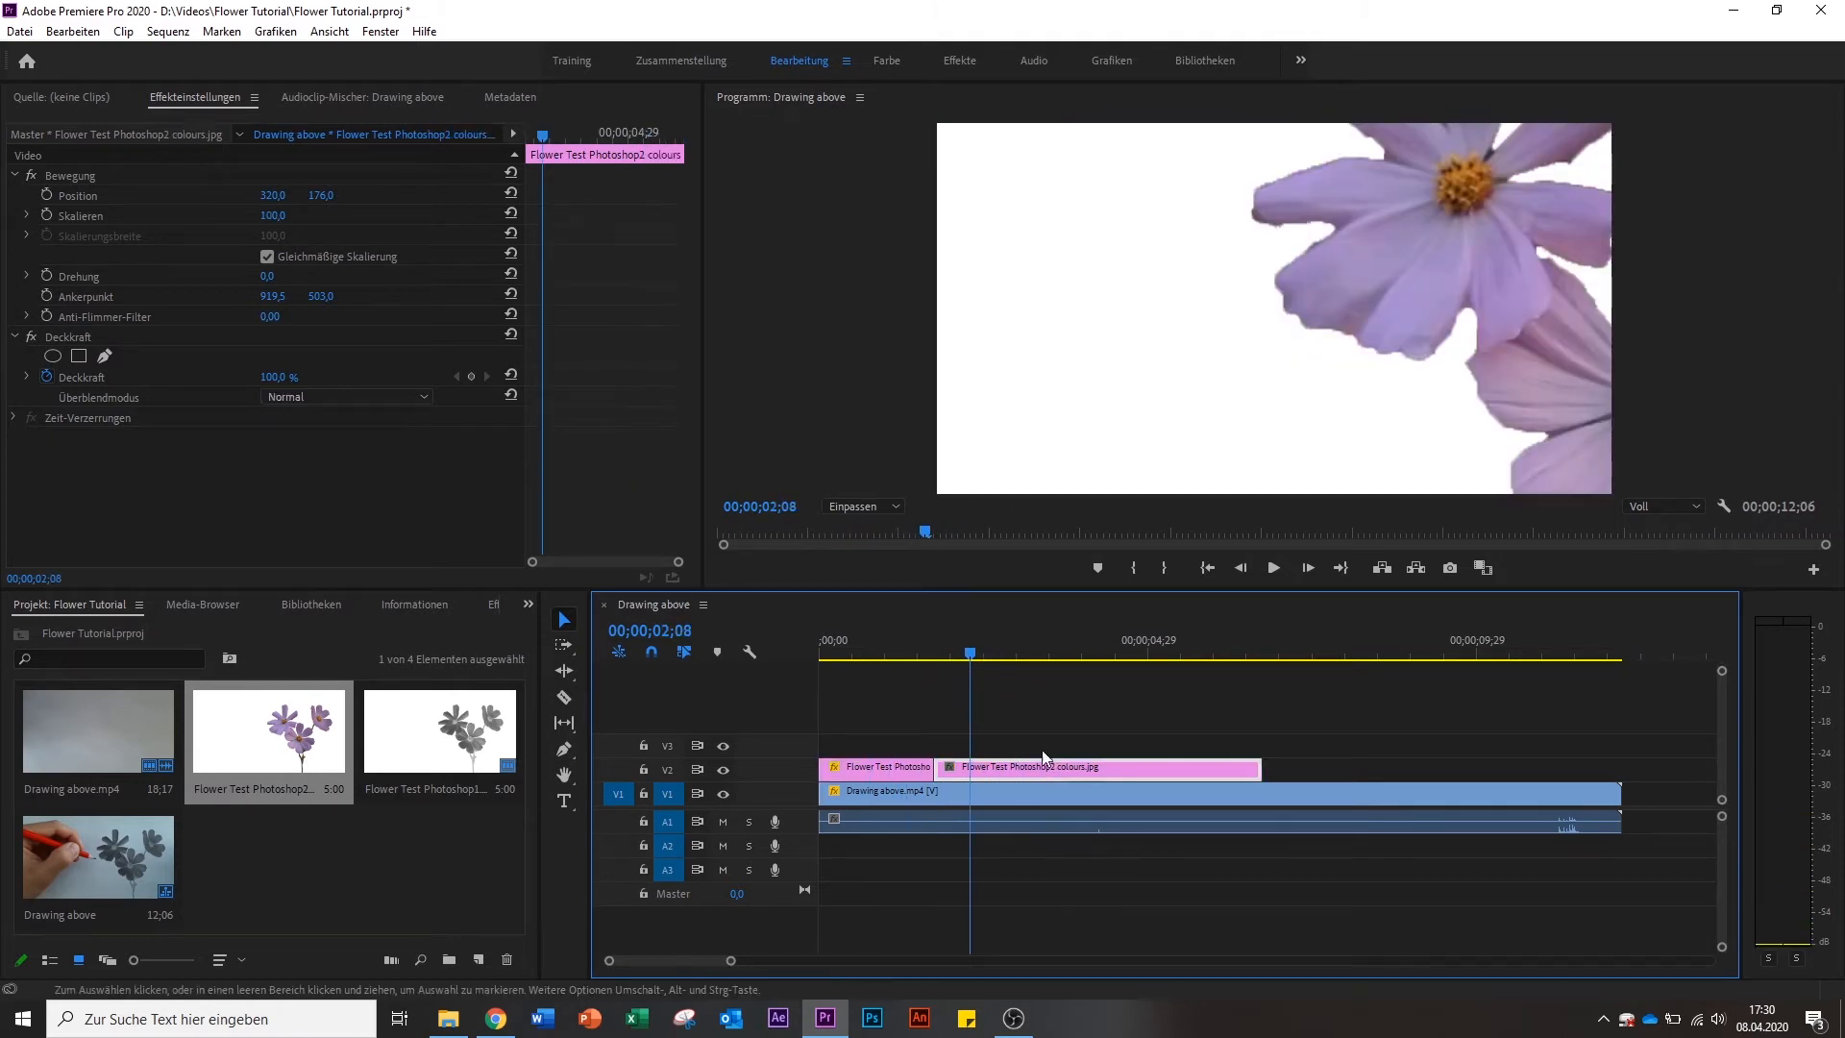
pyautogui.click(286, 213)
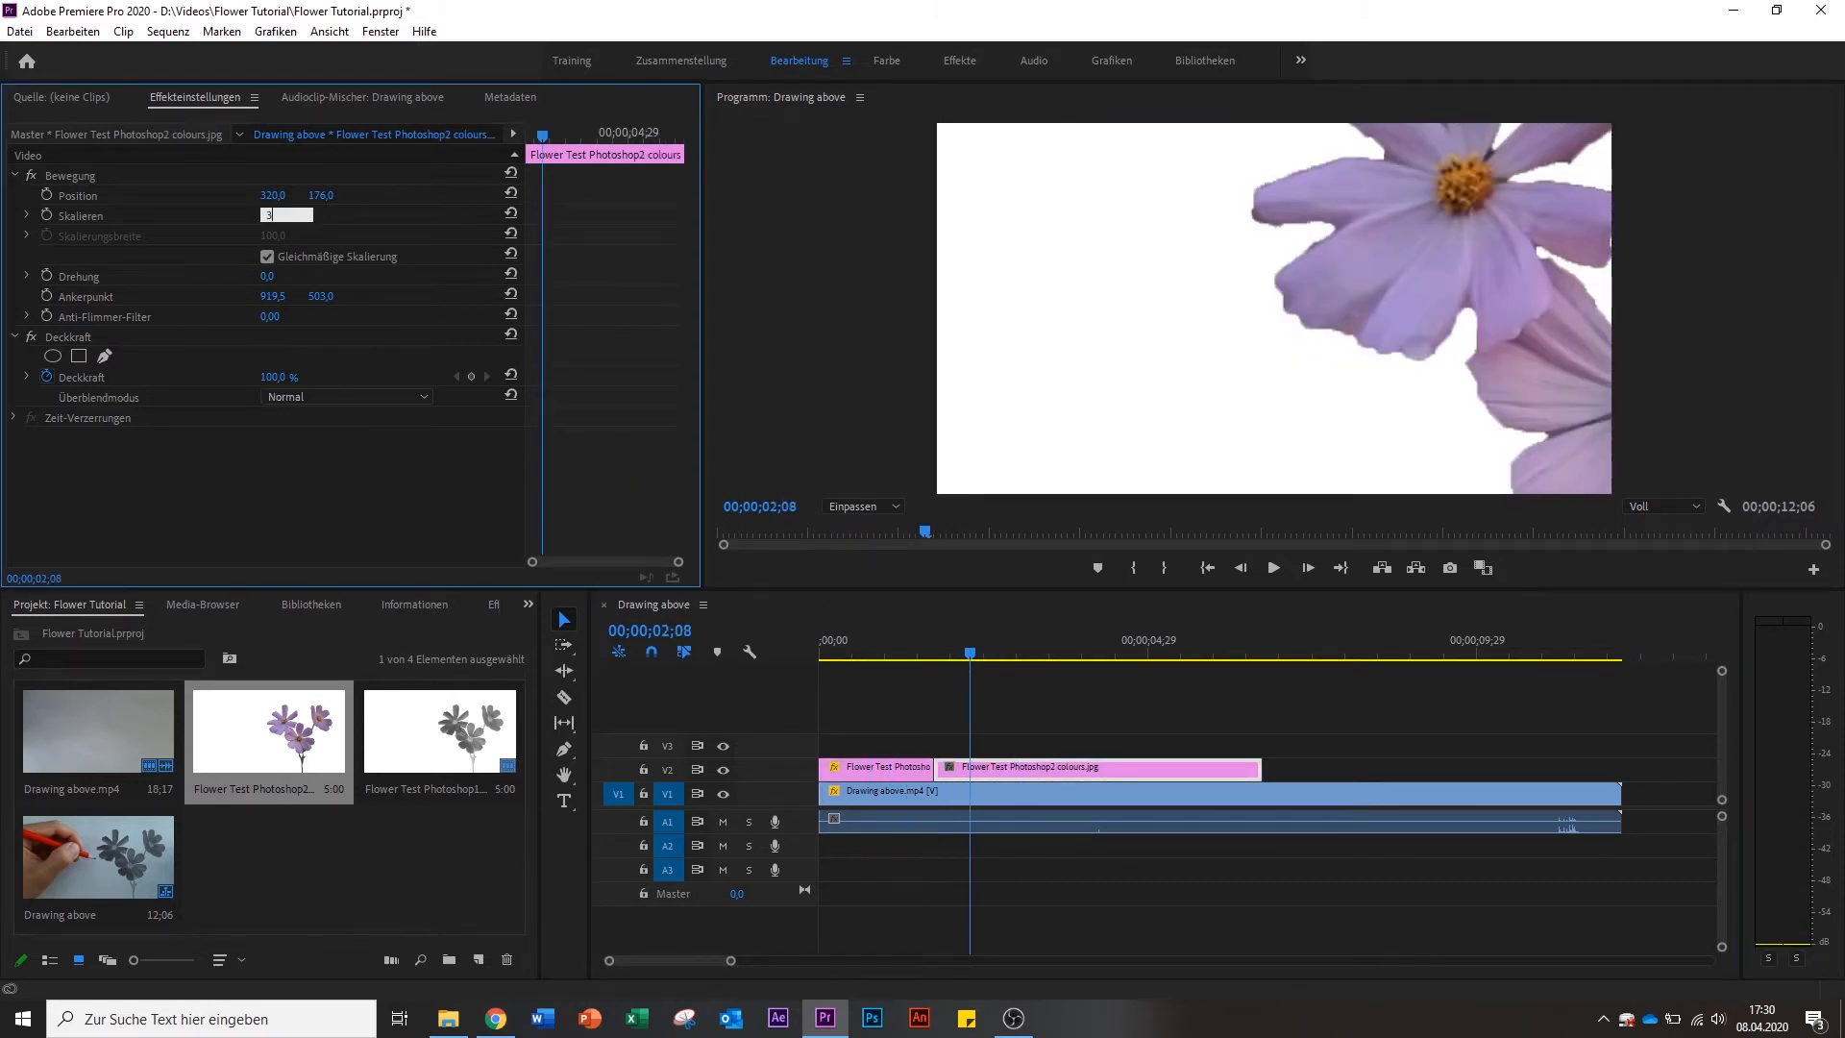
pyautogui.write('37')
pyautogui.press('Return')
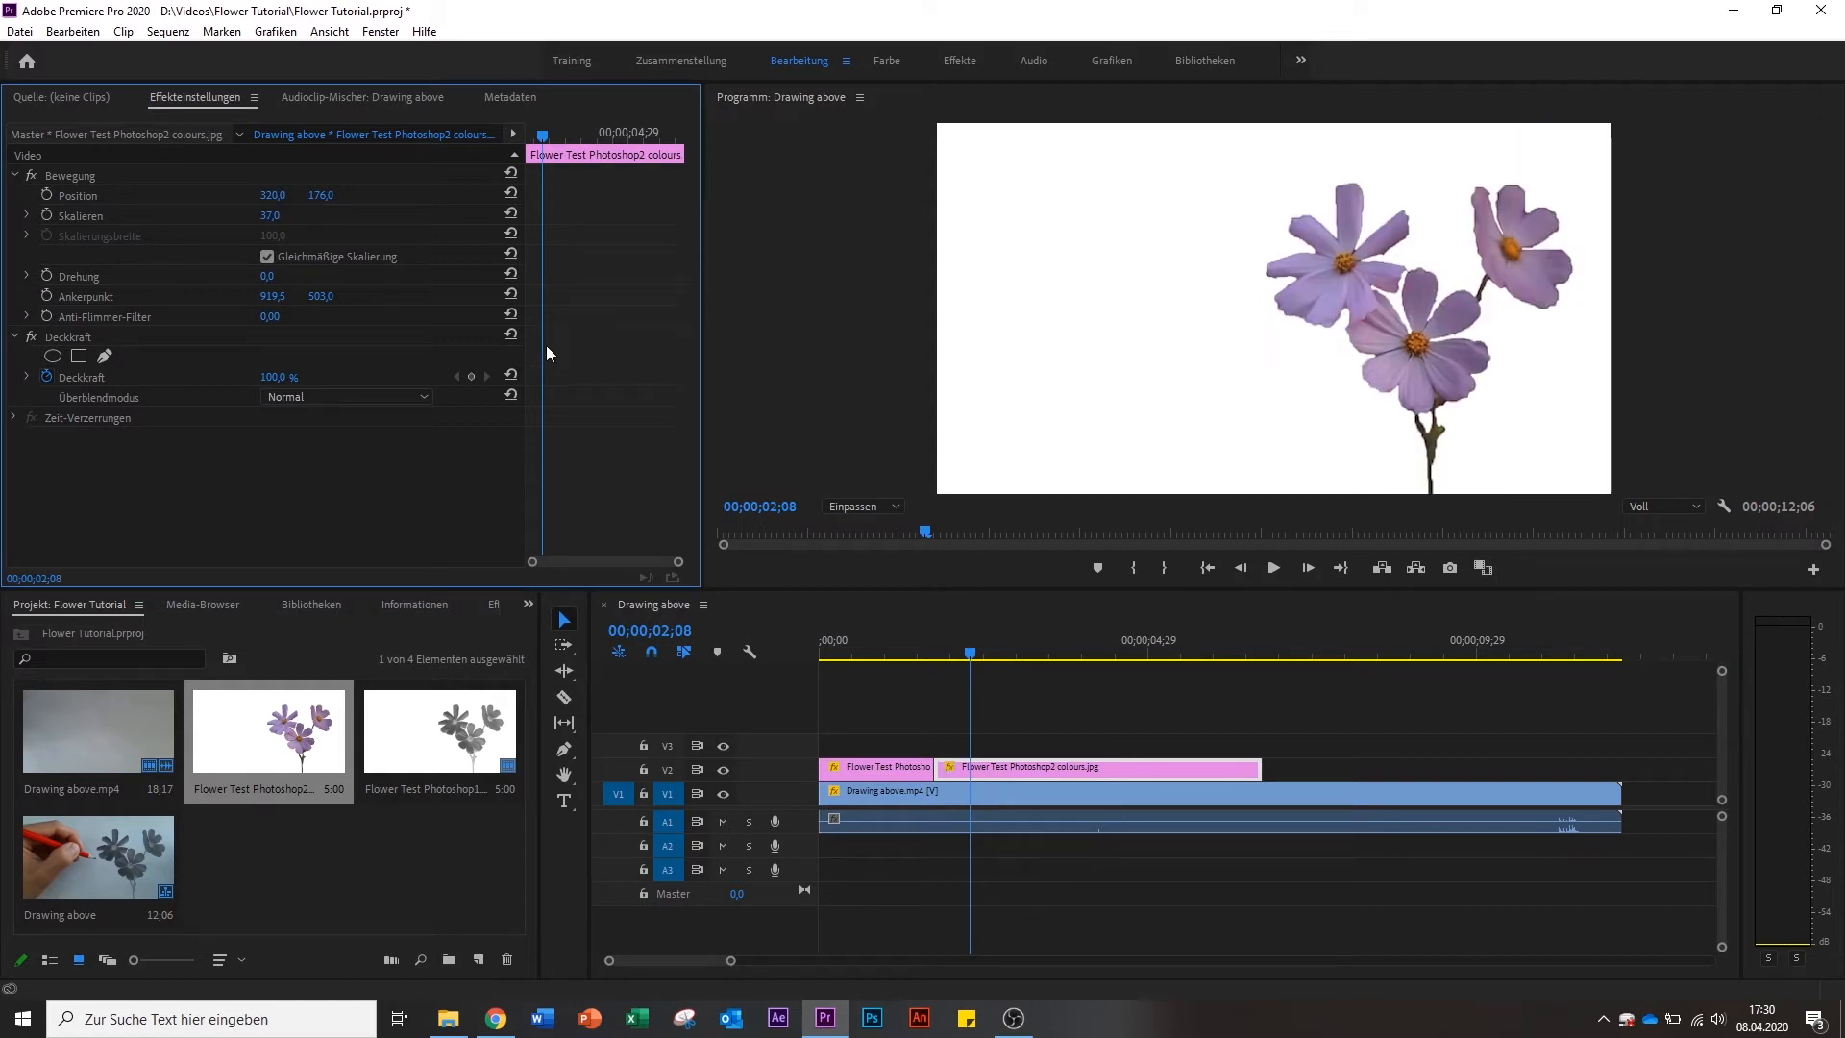
pyautogui.click(354, 396)
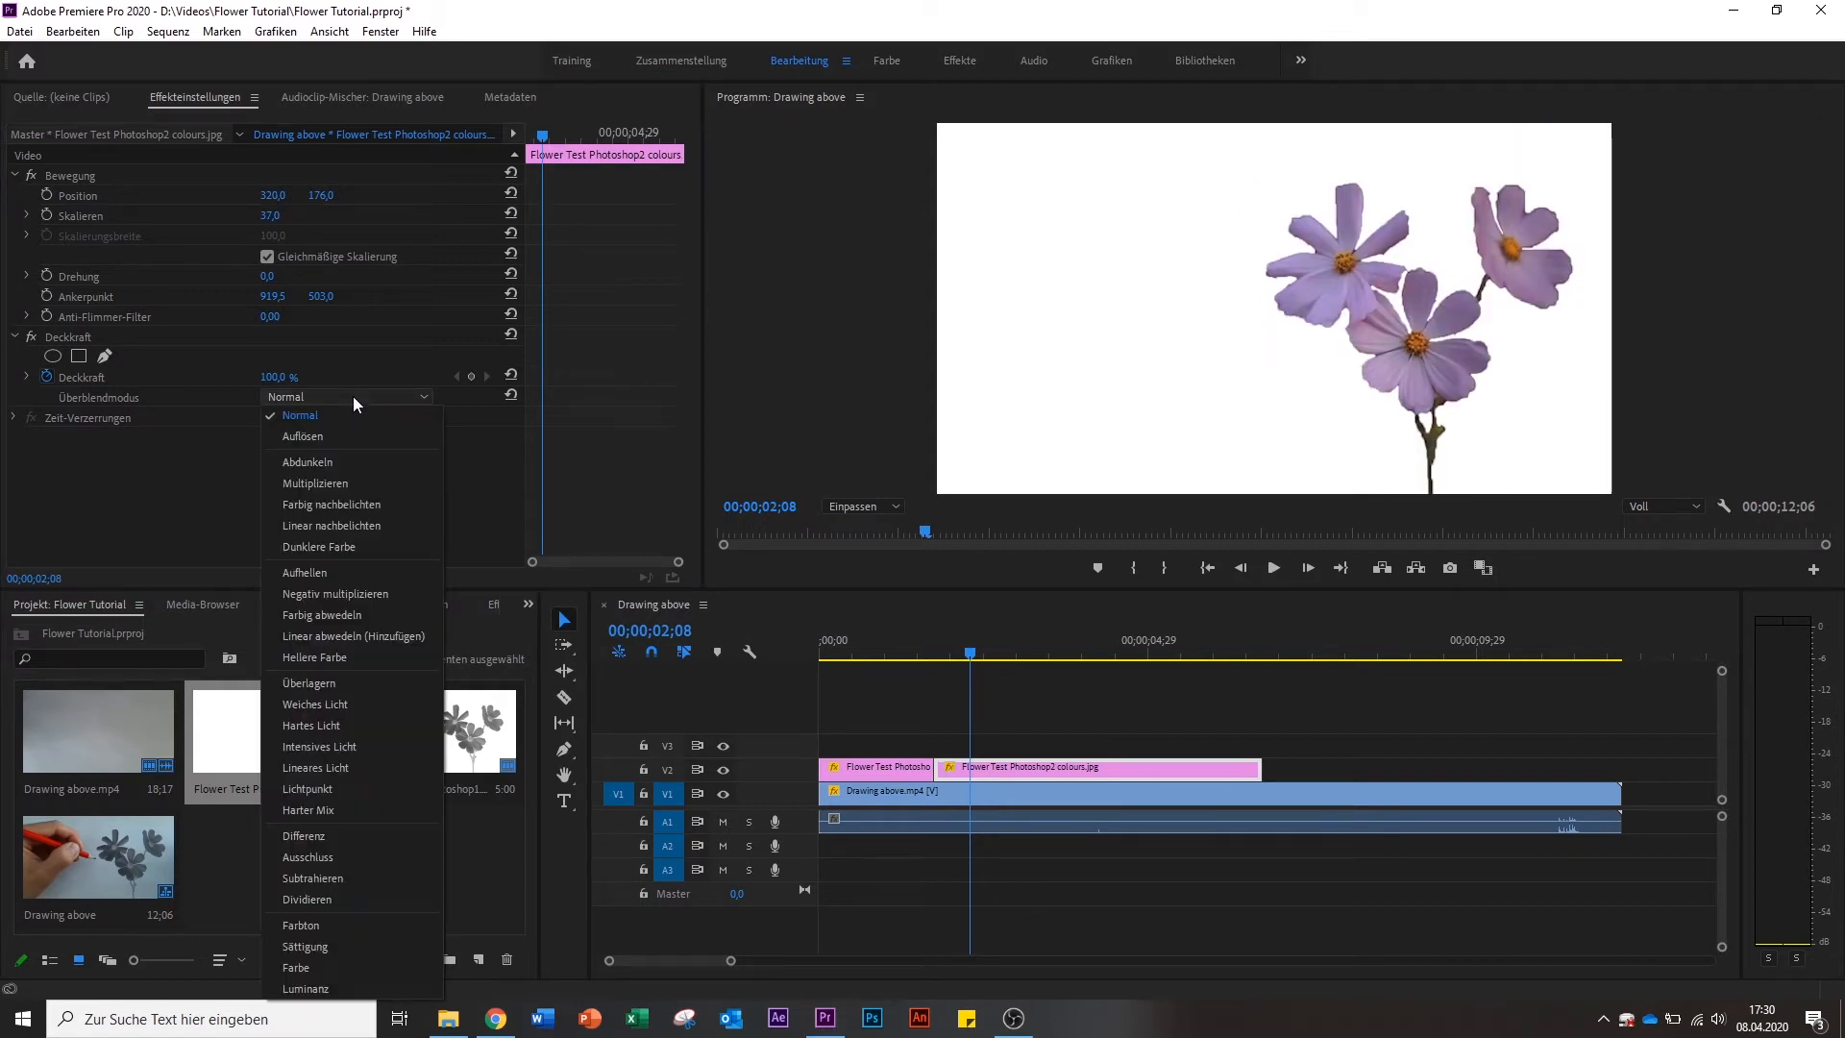
pyautogui.press('Escape')
pyautogui.click(344, 483)
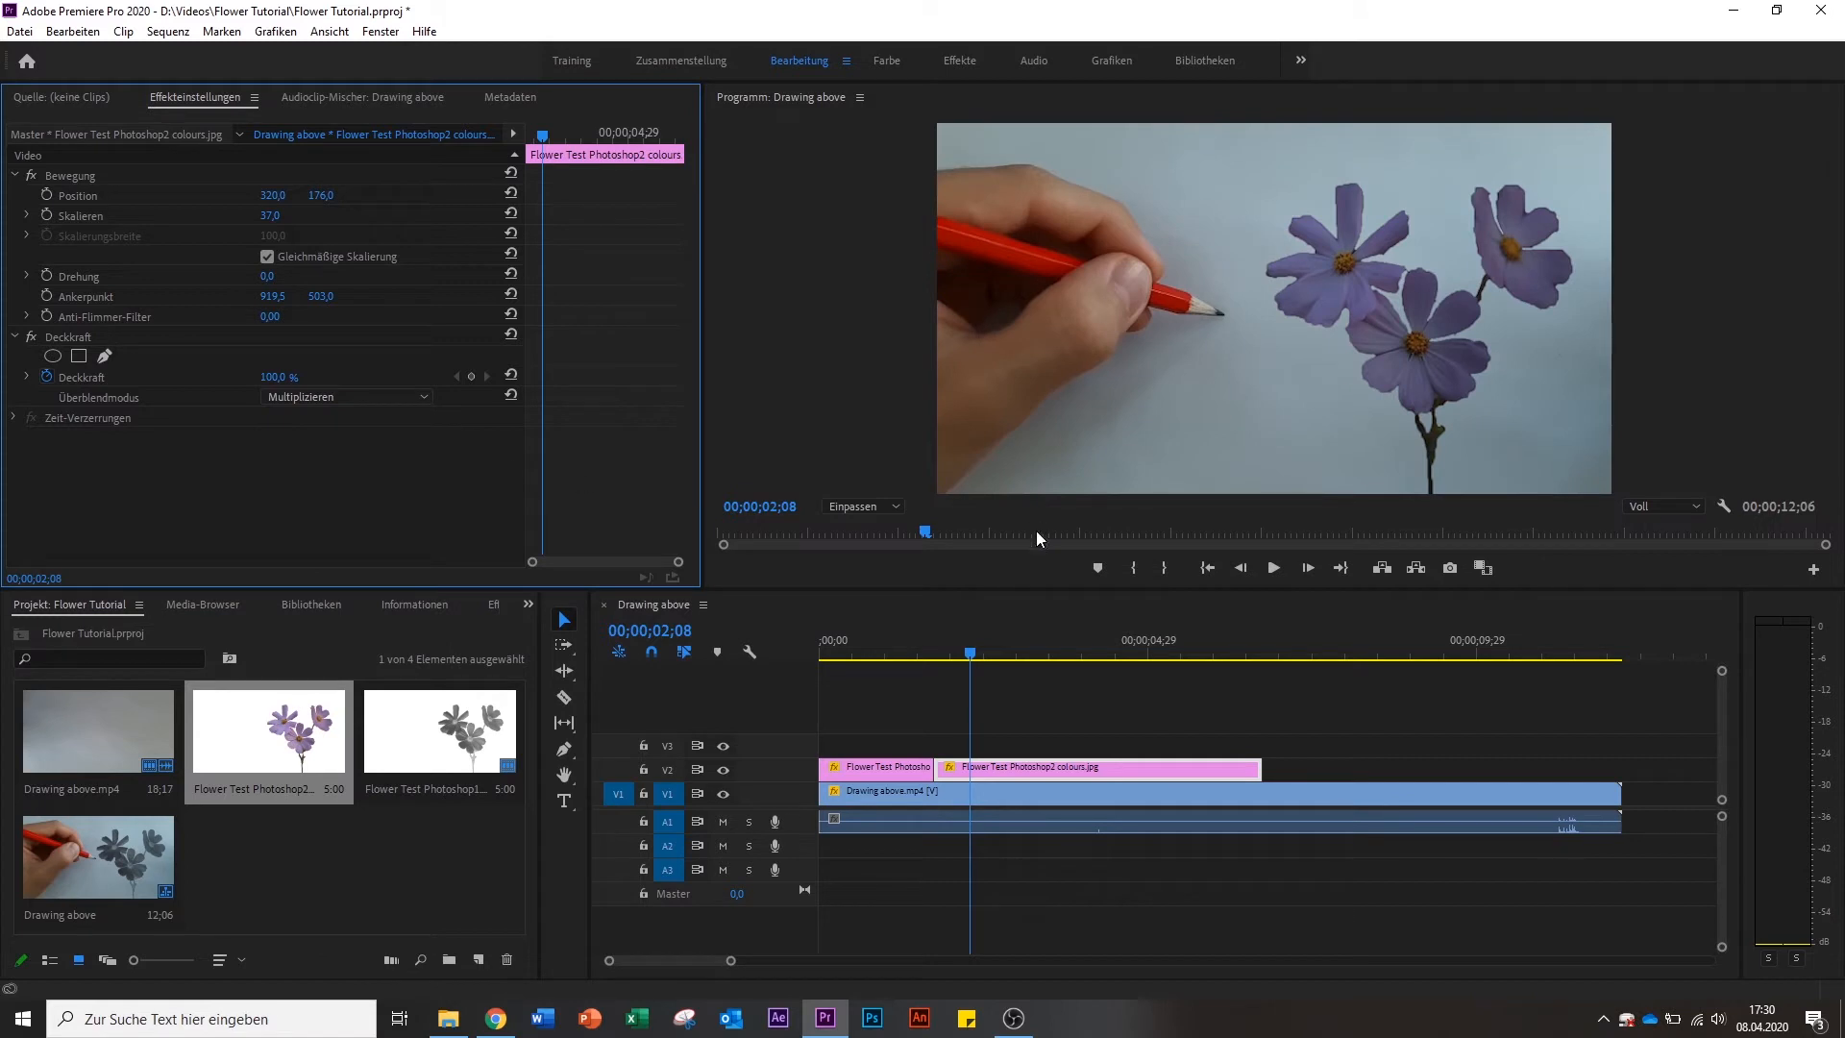
# Play and scrub through the sequence to check the change from grey to coloured flowers against the hand movement.
pyautogui.click(827, 654)
pyautogui.press('space')
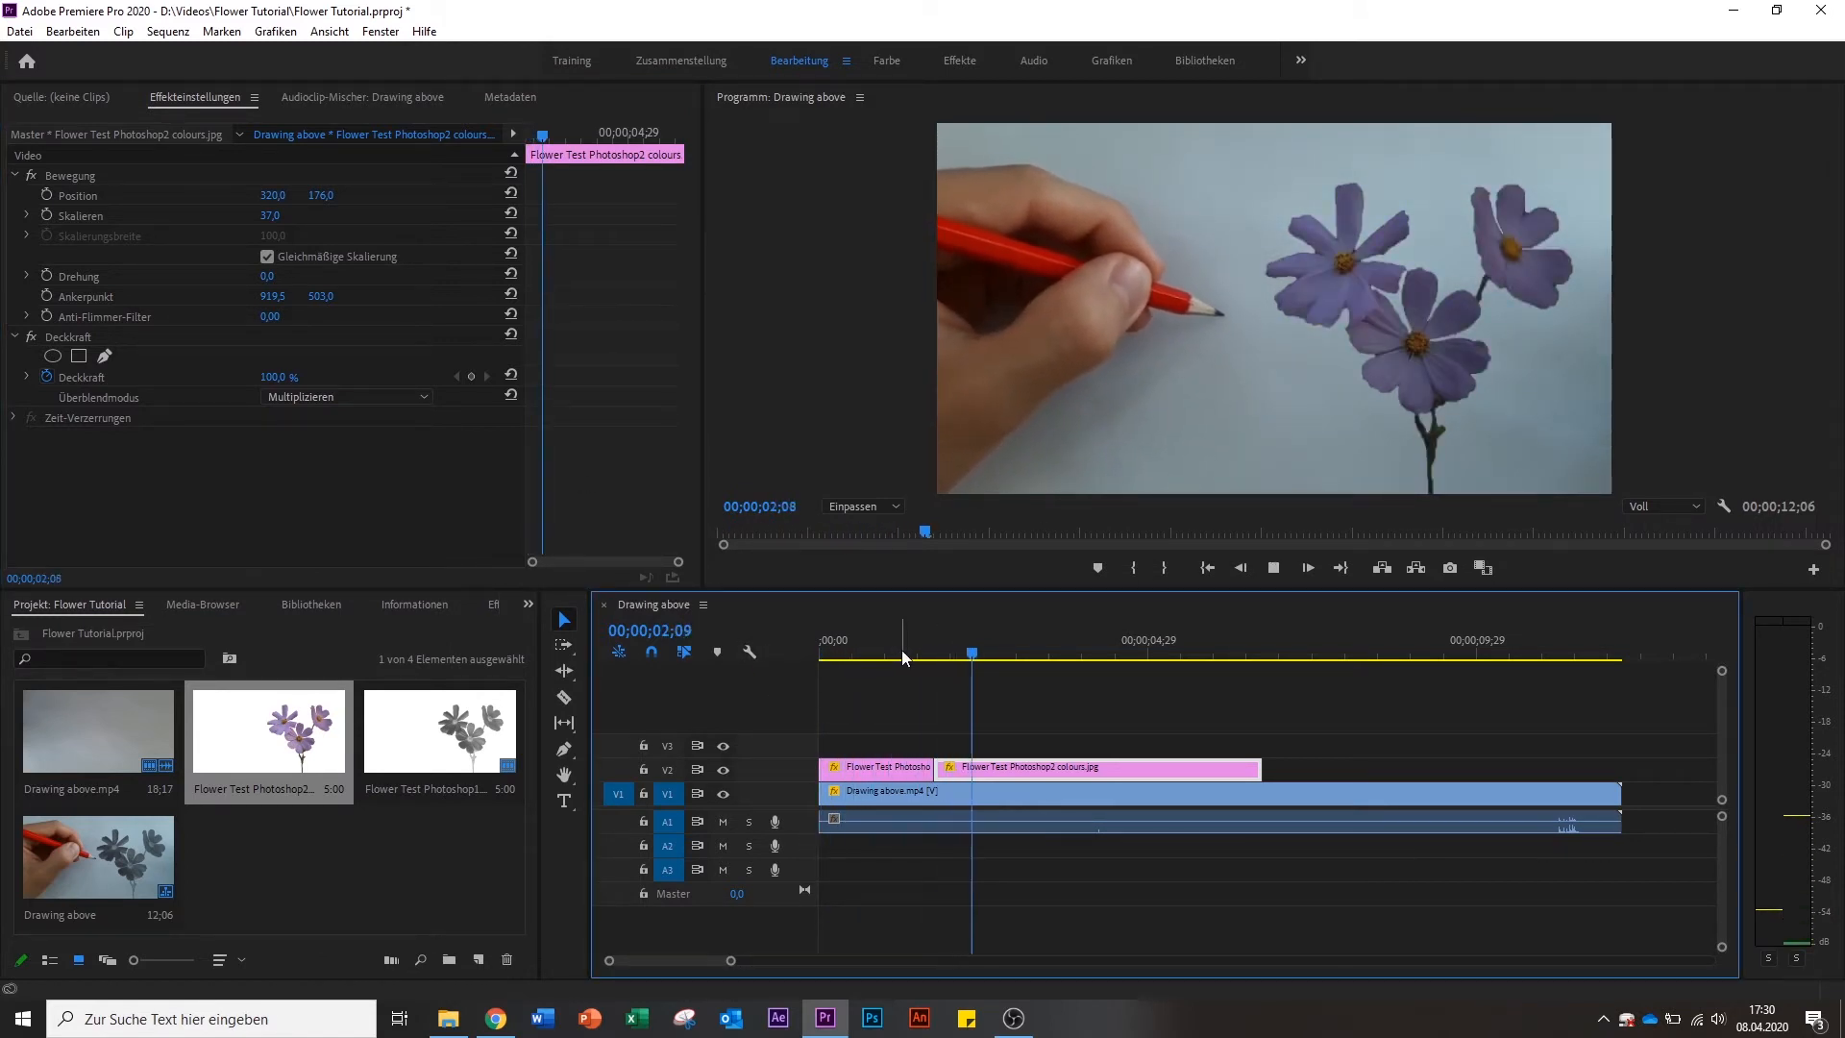
pyautogui.press('space')
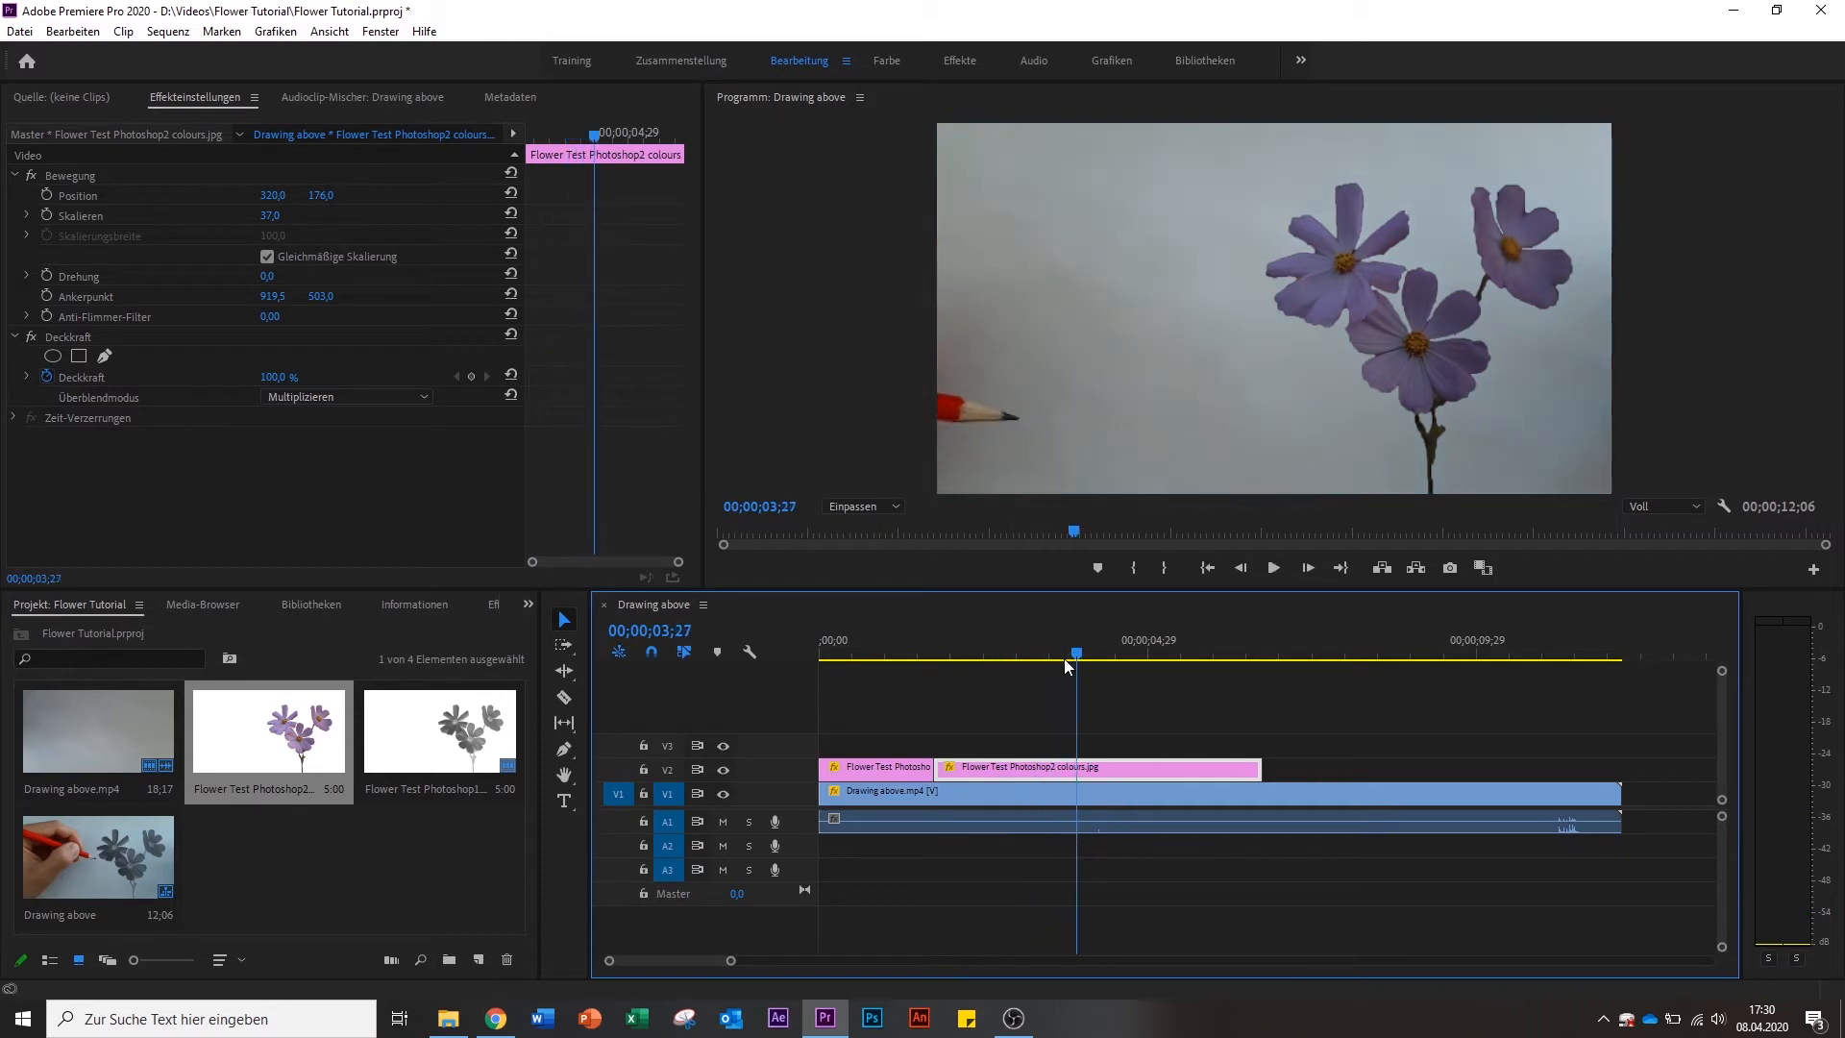
pyautogui.moveTo(1073, 656); pyautogui.dragTo(959, 659)
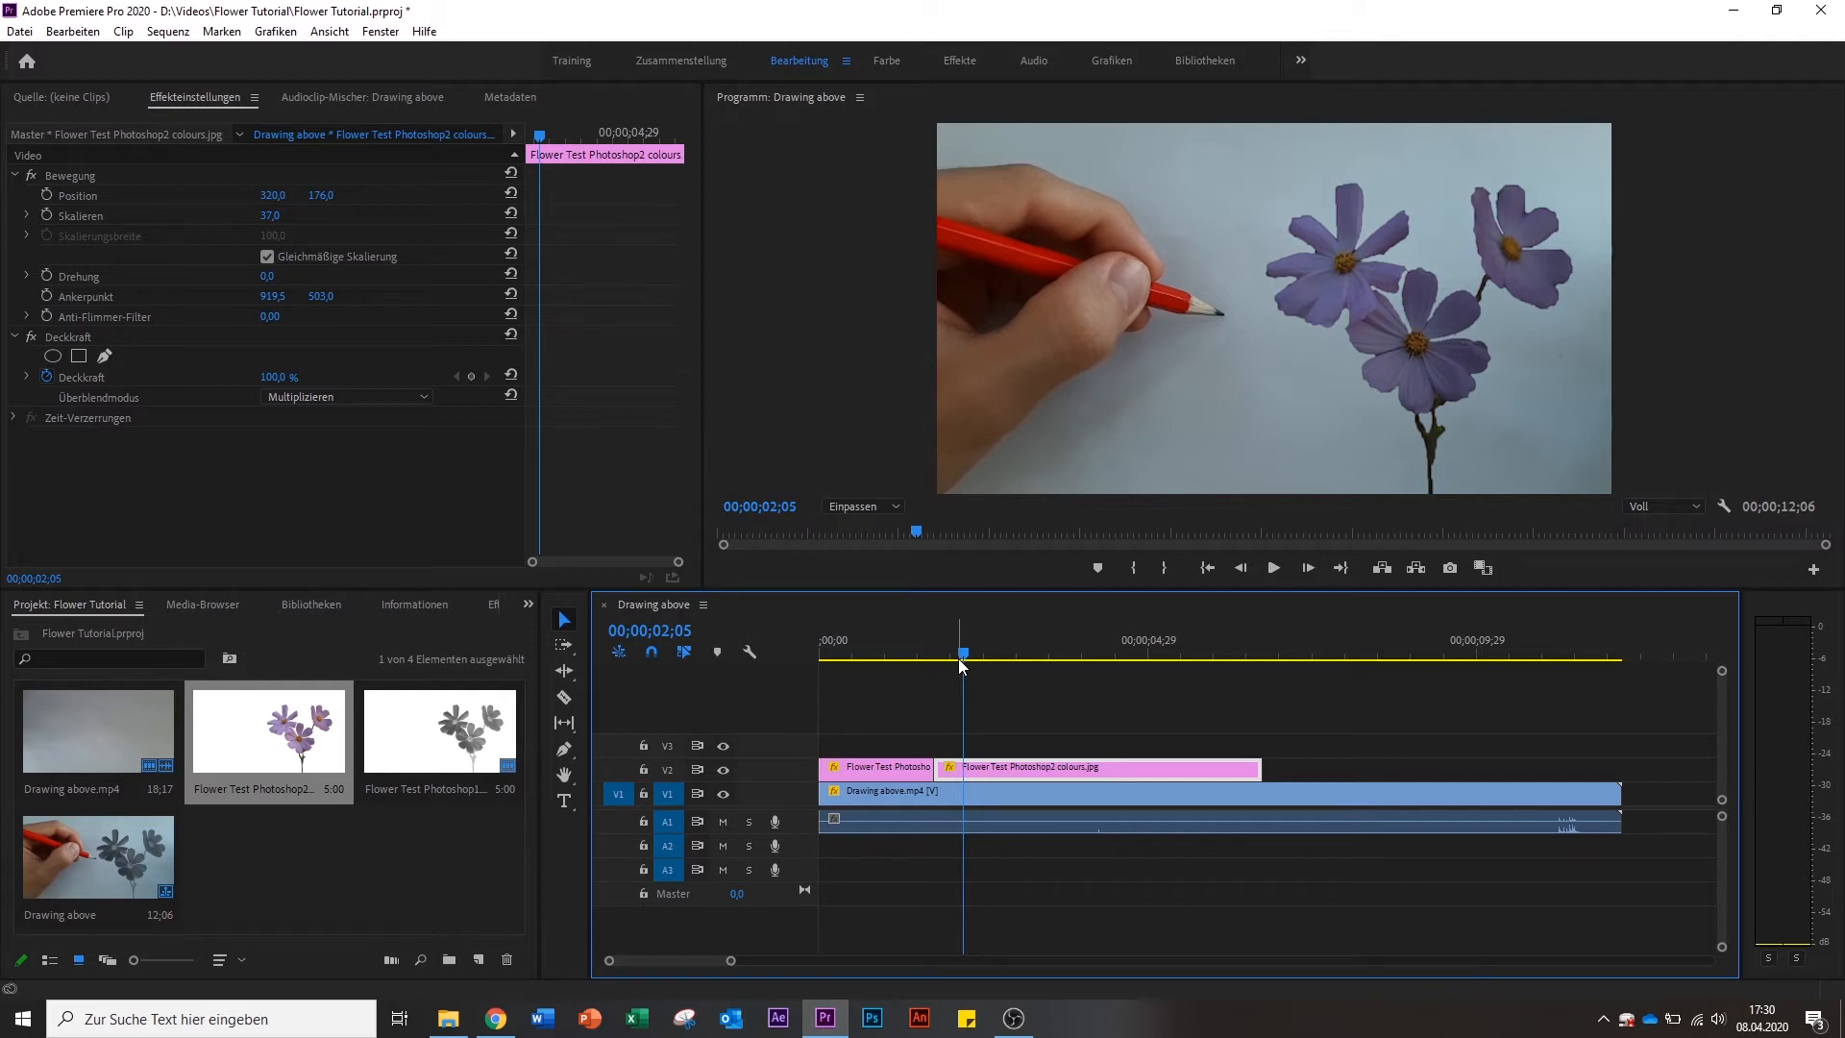
pyautogui.moveTo(964, 651); pyautogui.dragTo(844, 653)
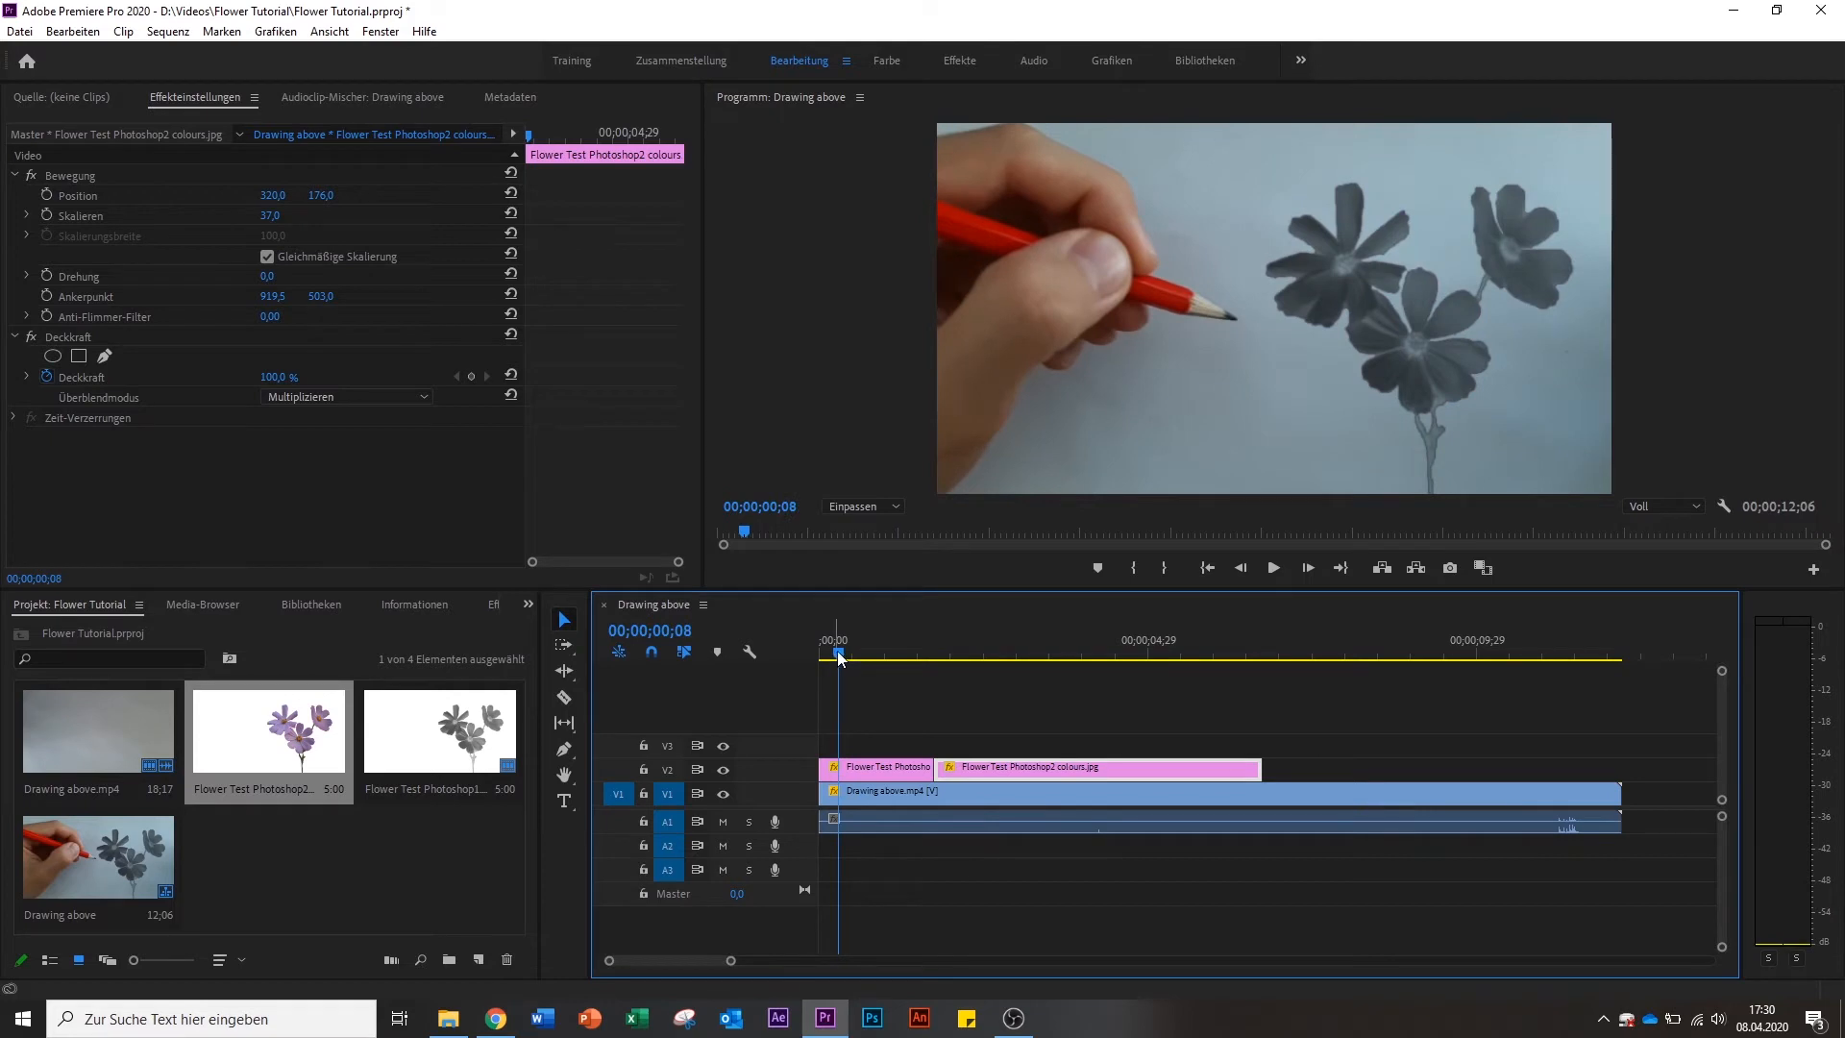
pyautogui.press('space')
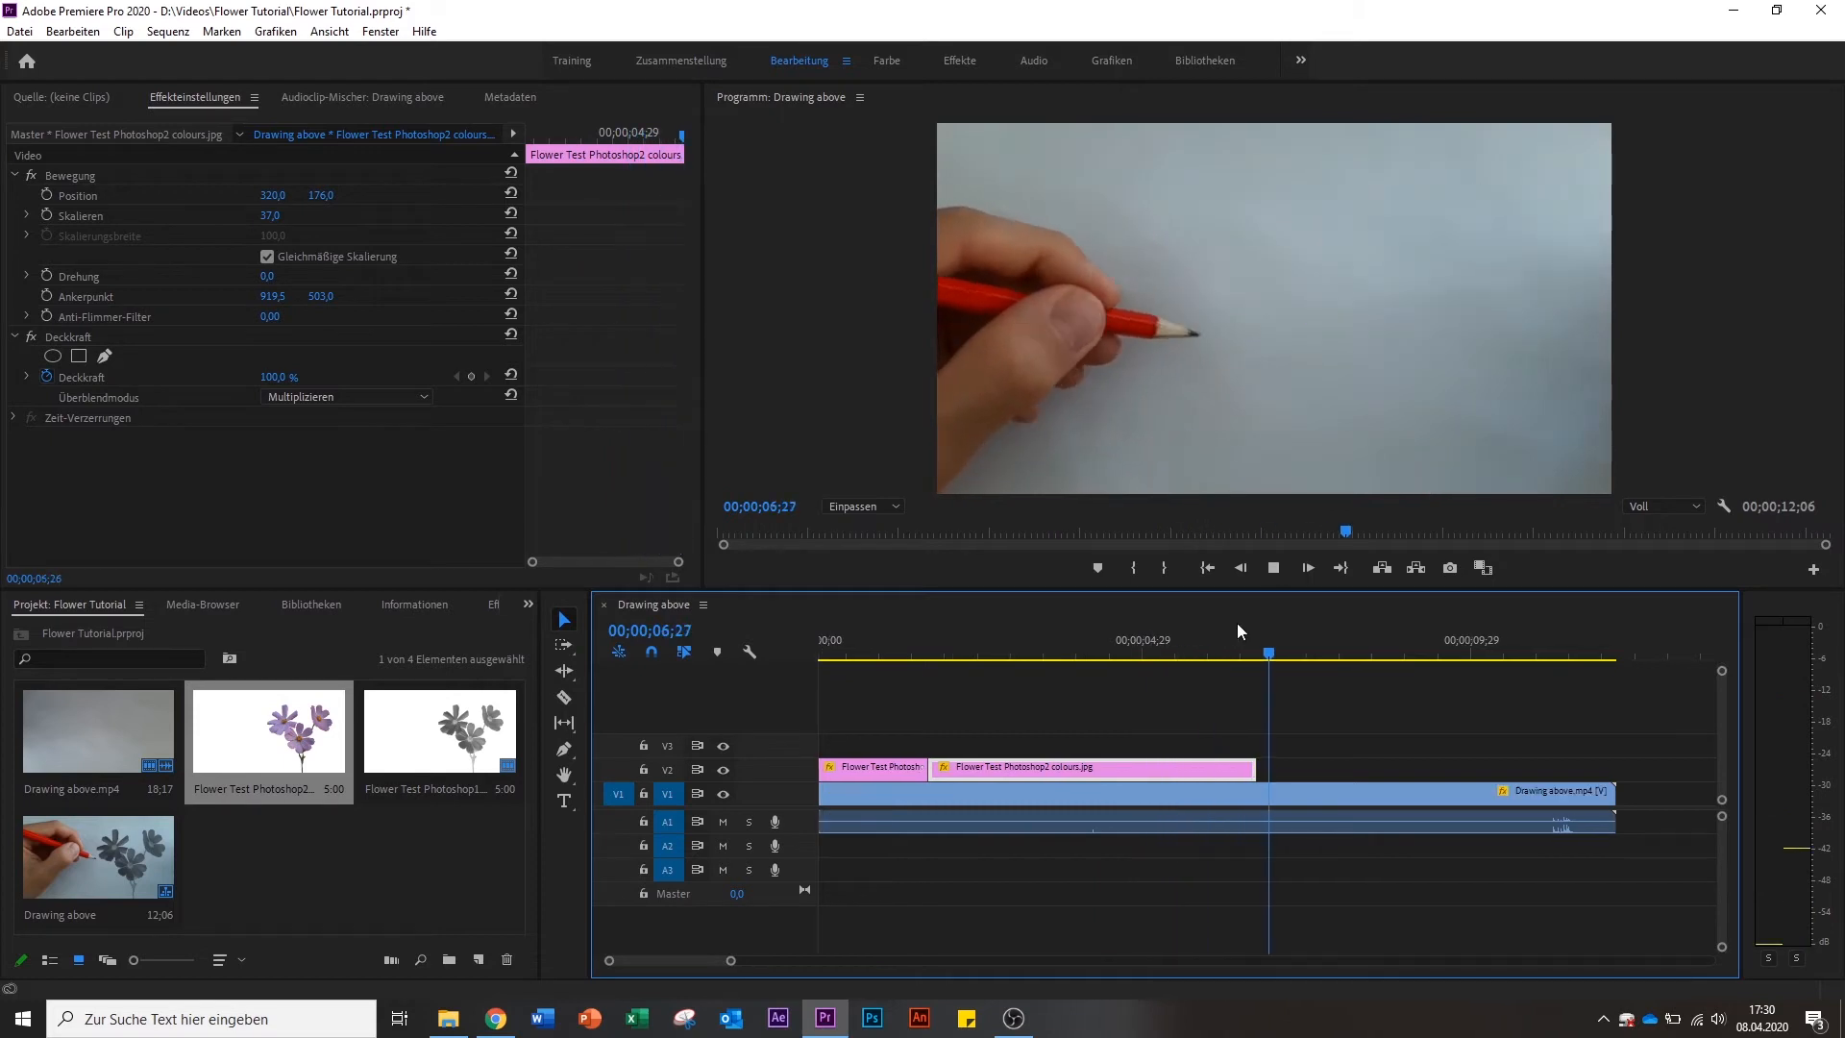
pyautogui.press('space')
# Split Drawing above.mp4 at 00;00;06;18, delete the part before the cut and move the remainder to the sequence start.
pyautogui.moveTo(1289, 654); pyautogui.dragTo(1059, 676)
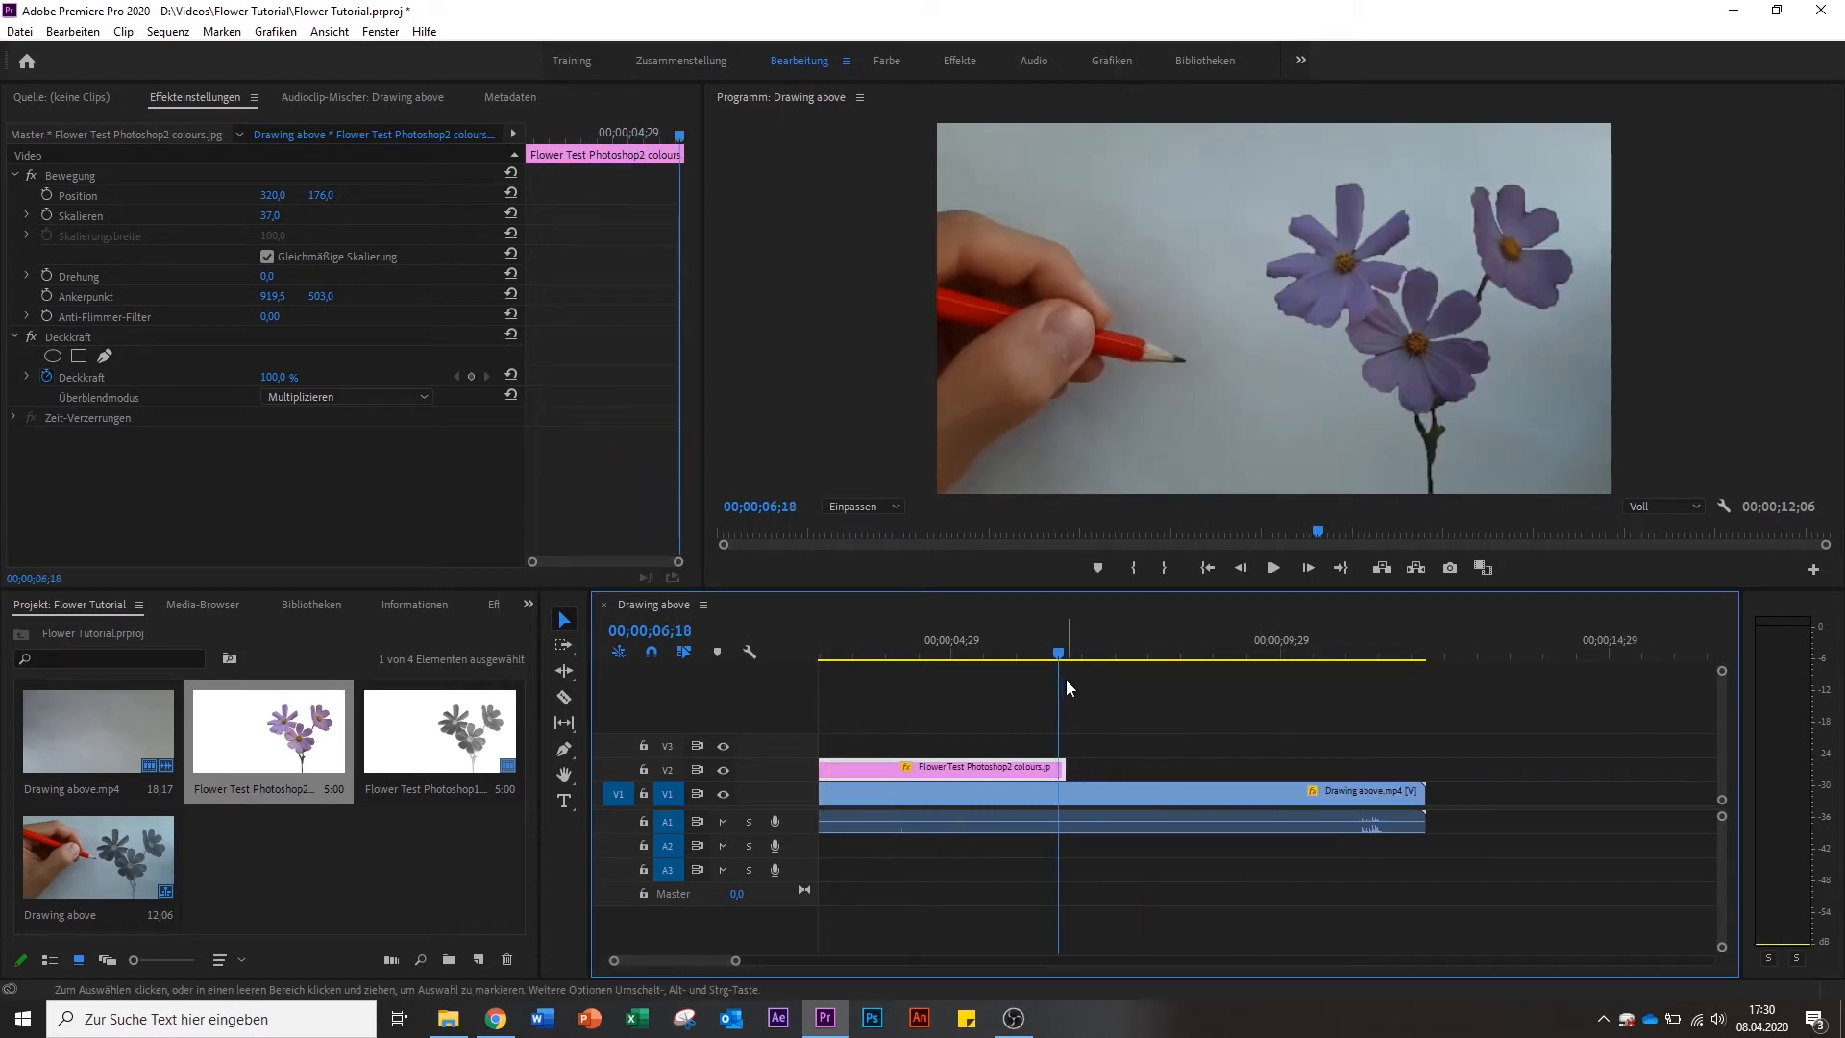
pyautogui.press('c')
pyautogui.click(1058, 798)
pyautogui.press('v')
pyautogui.rightClick(1012, 803)
pyautogui.click(963, 800)
pyautogui.scroll(3, 951, 801)
pyautogui.rightClick(934, 805)
pyautogui.click(1009, 149)
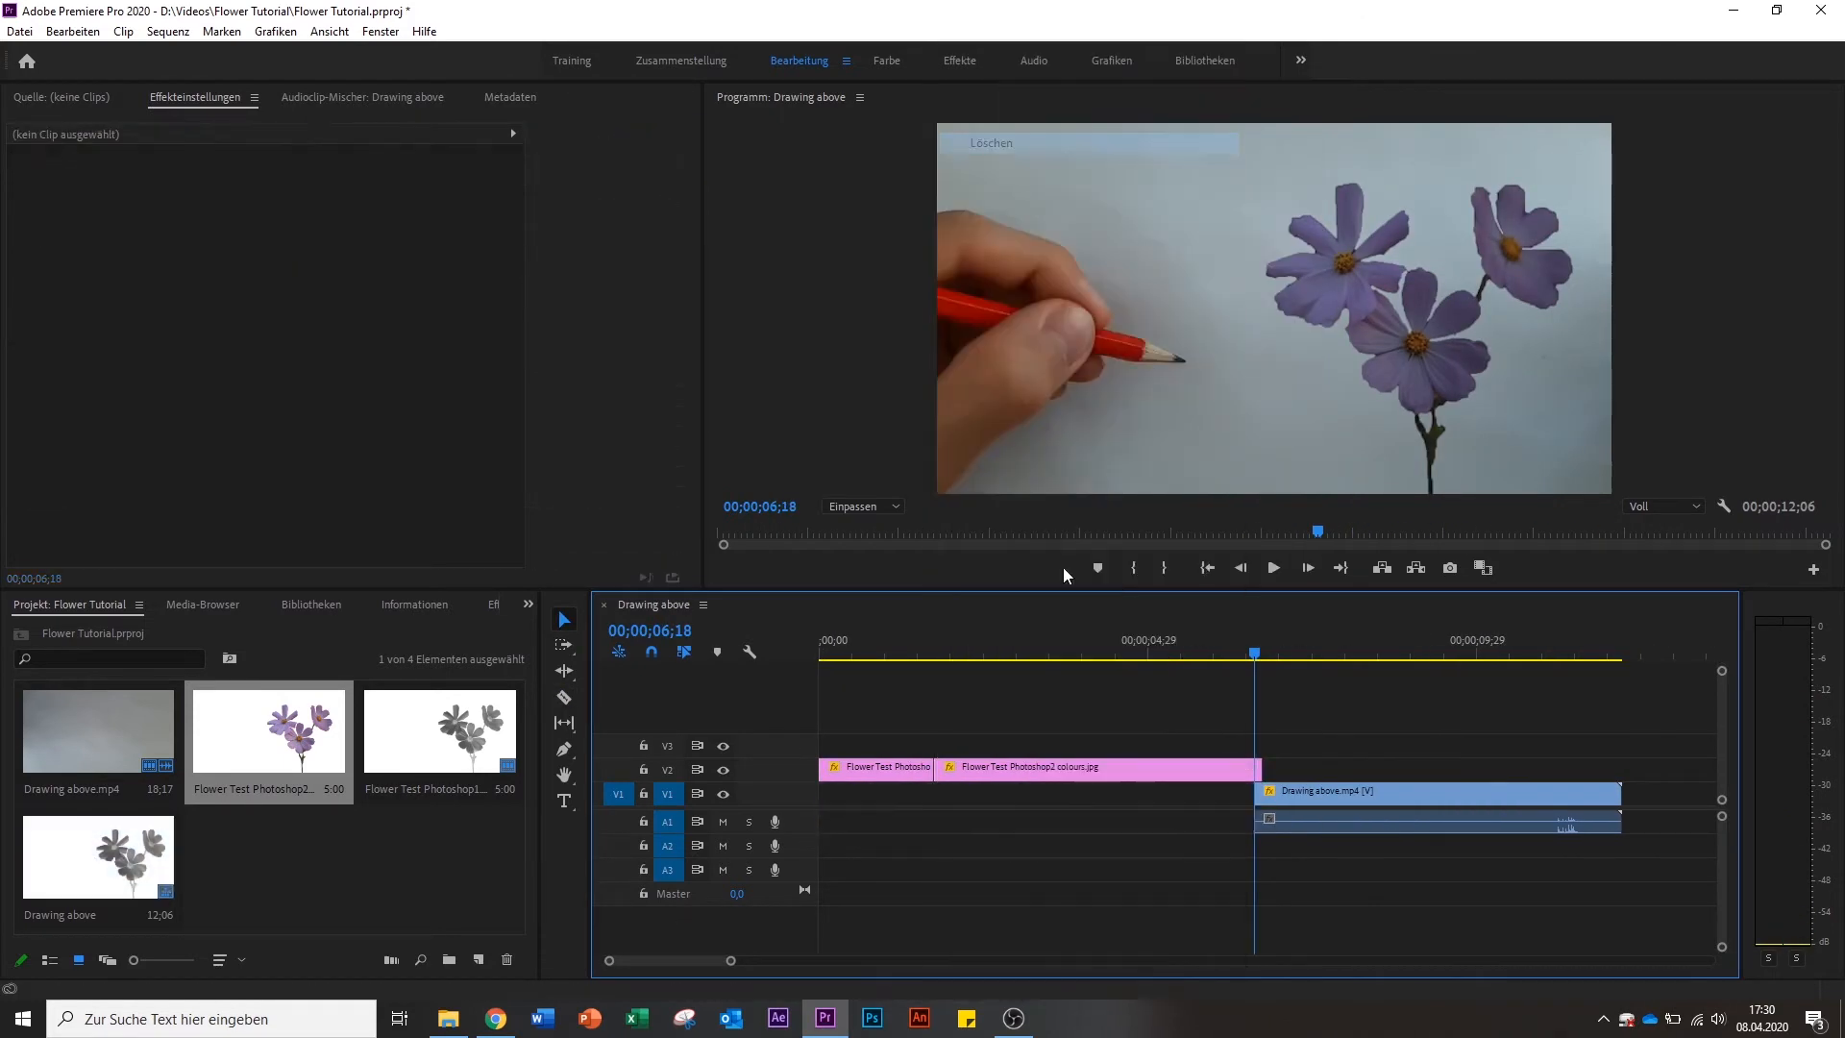
pyautogui.moveTo(1336, 796); pyautogui.dragTo(899, 796)
# Play the sequence from the beginning to check how the moved drawing footage lines up with the flower images.
pyautogui.moveTo(1255, 656); pyautogui.dragTo(819, 658)
pyautogui.press('space')
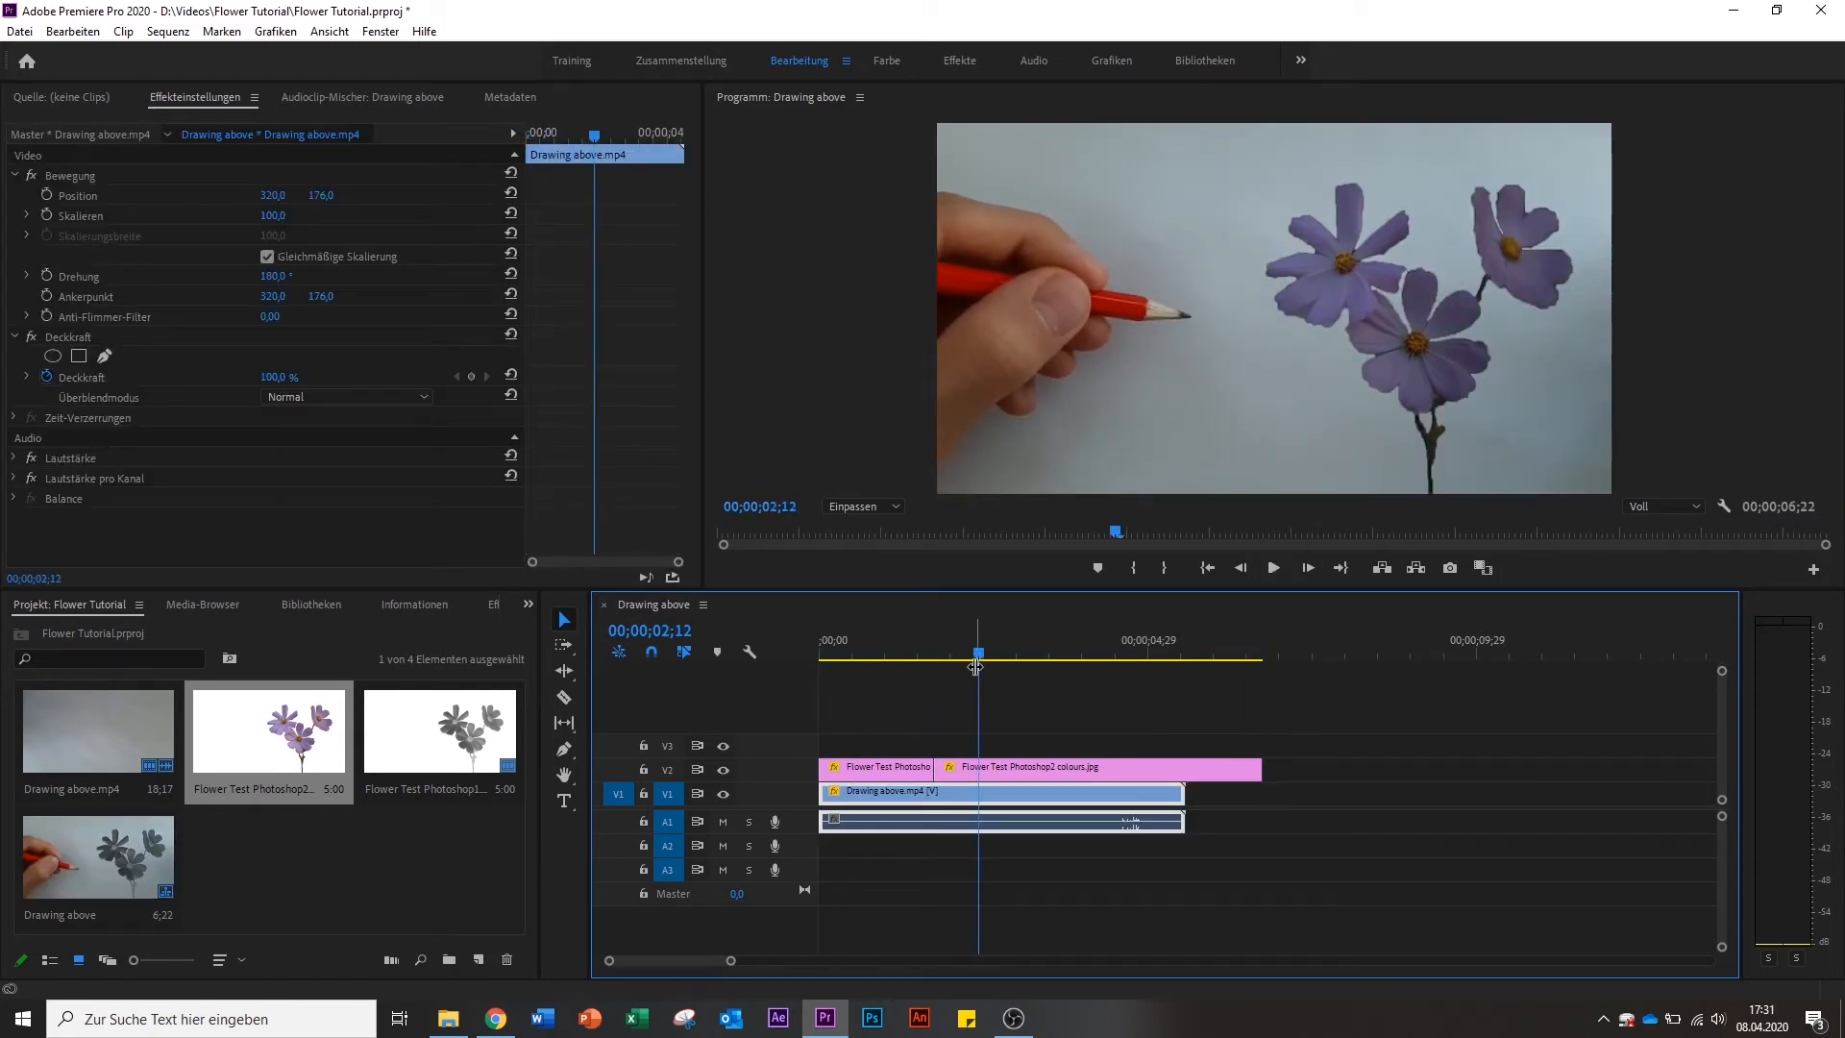
pyautogui.moveTo(977, 657); pyautogui.dragTo(829, 659)
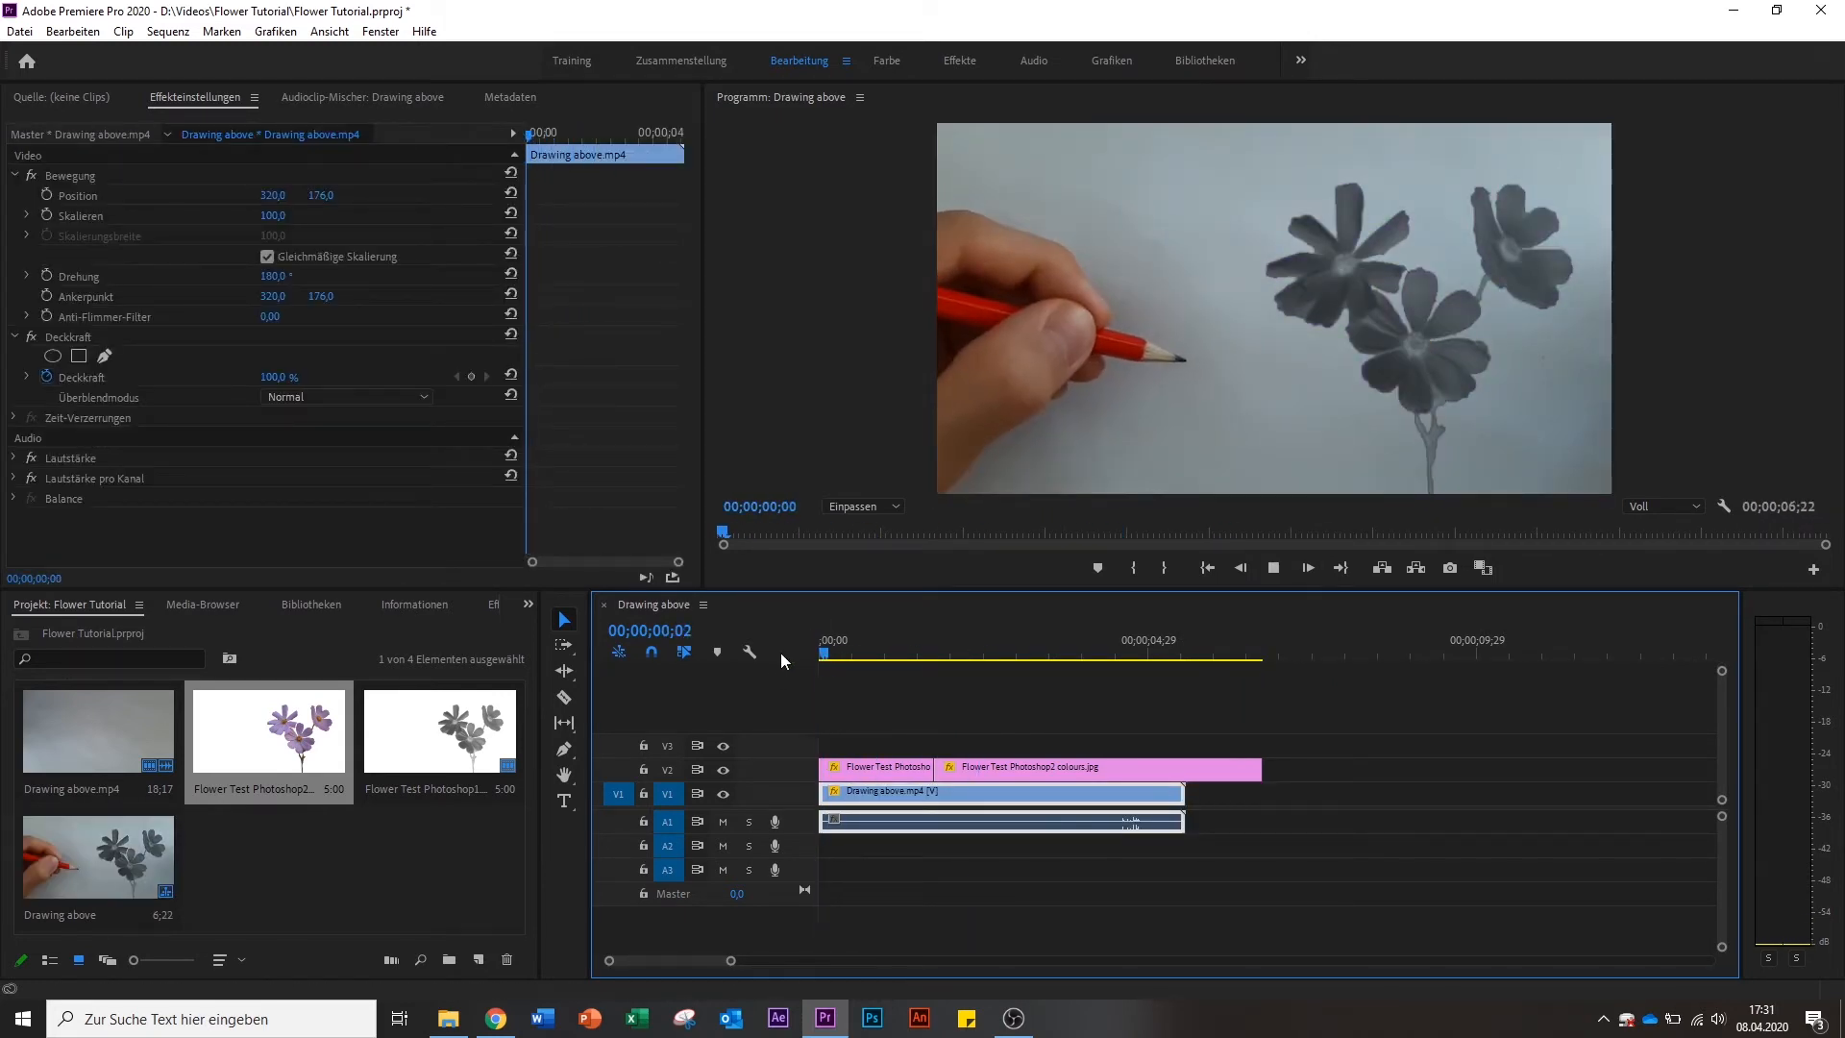
pyautogui.press('space')
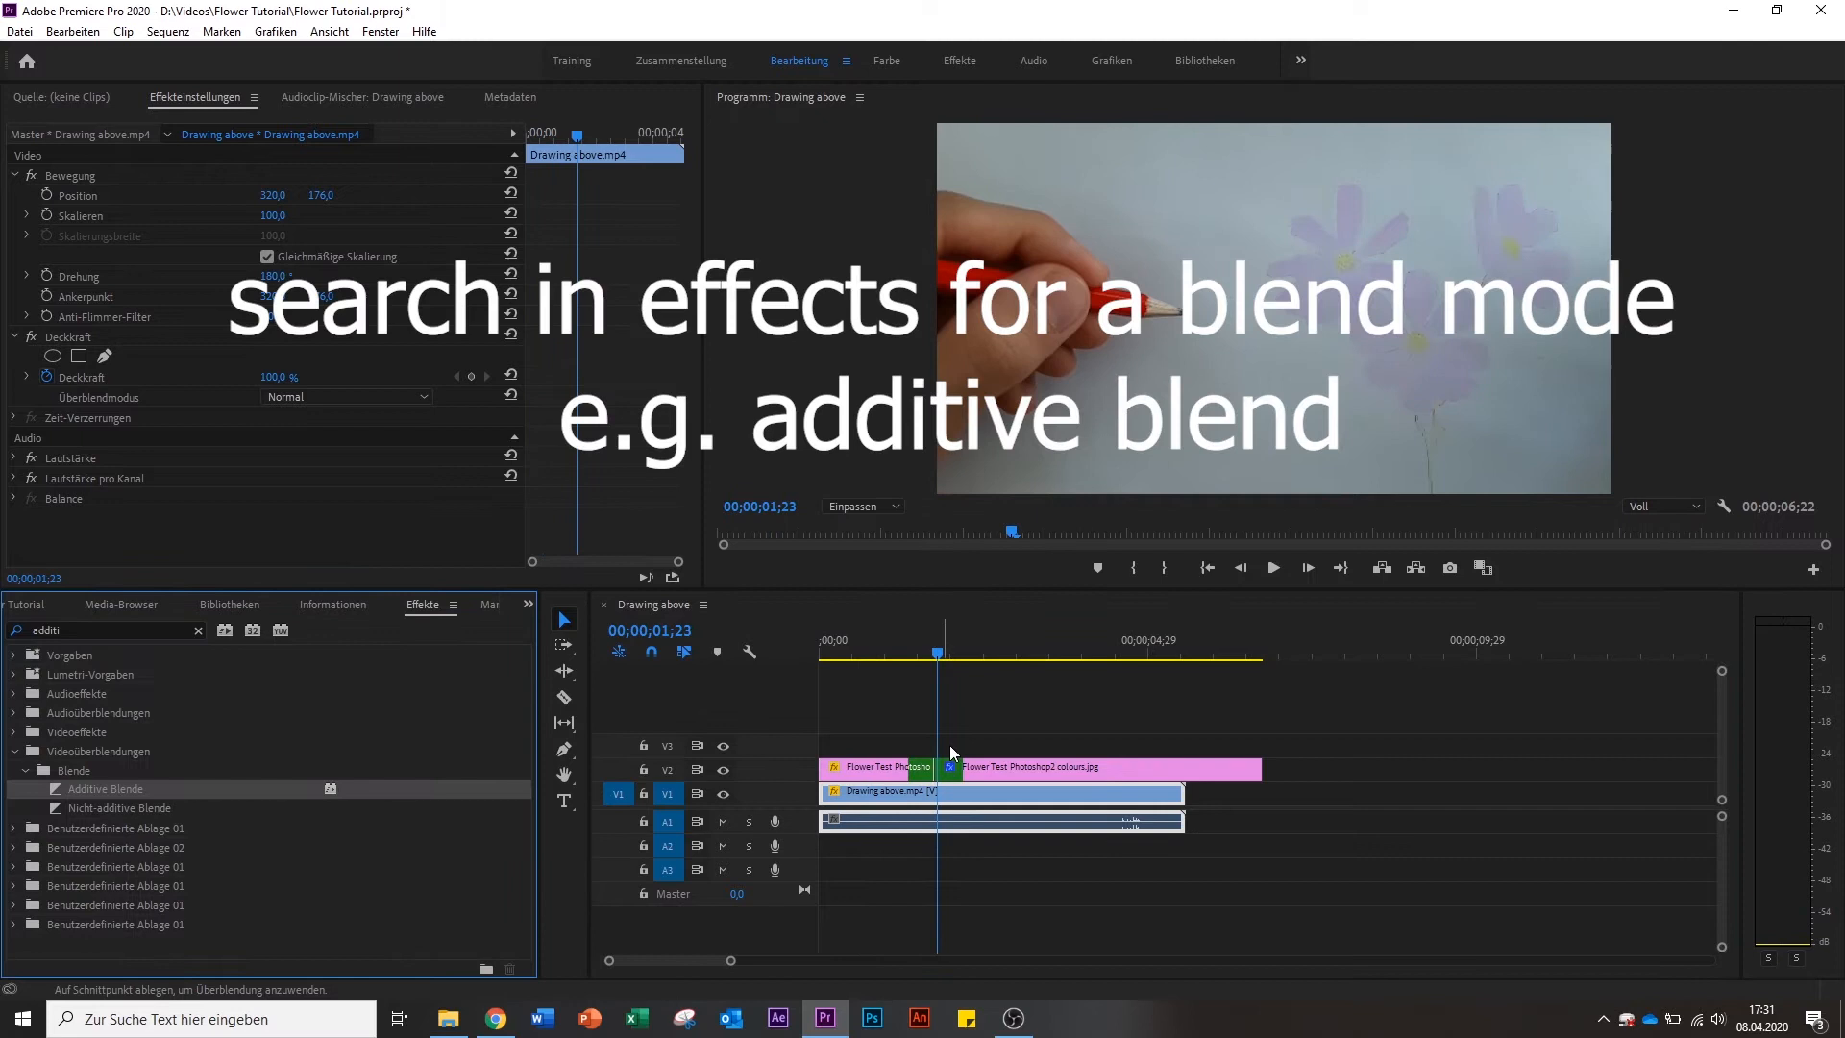
# Apply the Additive Blende transition at the cut between the grey and coloured flower clips and scrub through it.
pyautogui.moveTo(950, 746); pyautogui.dragTo(947, 757)
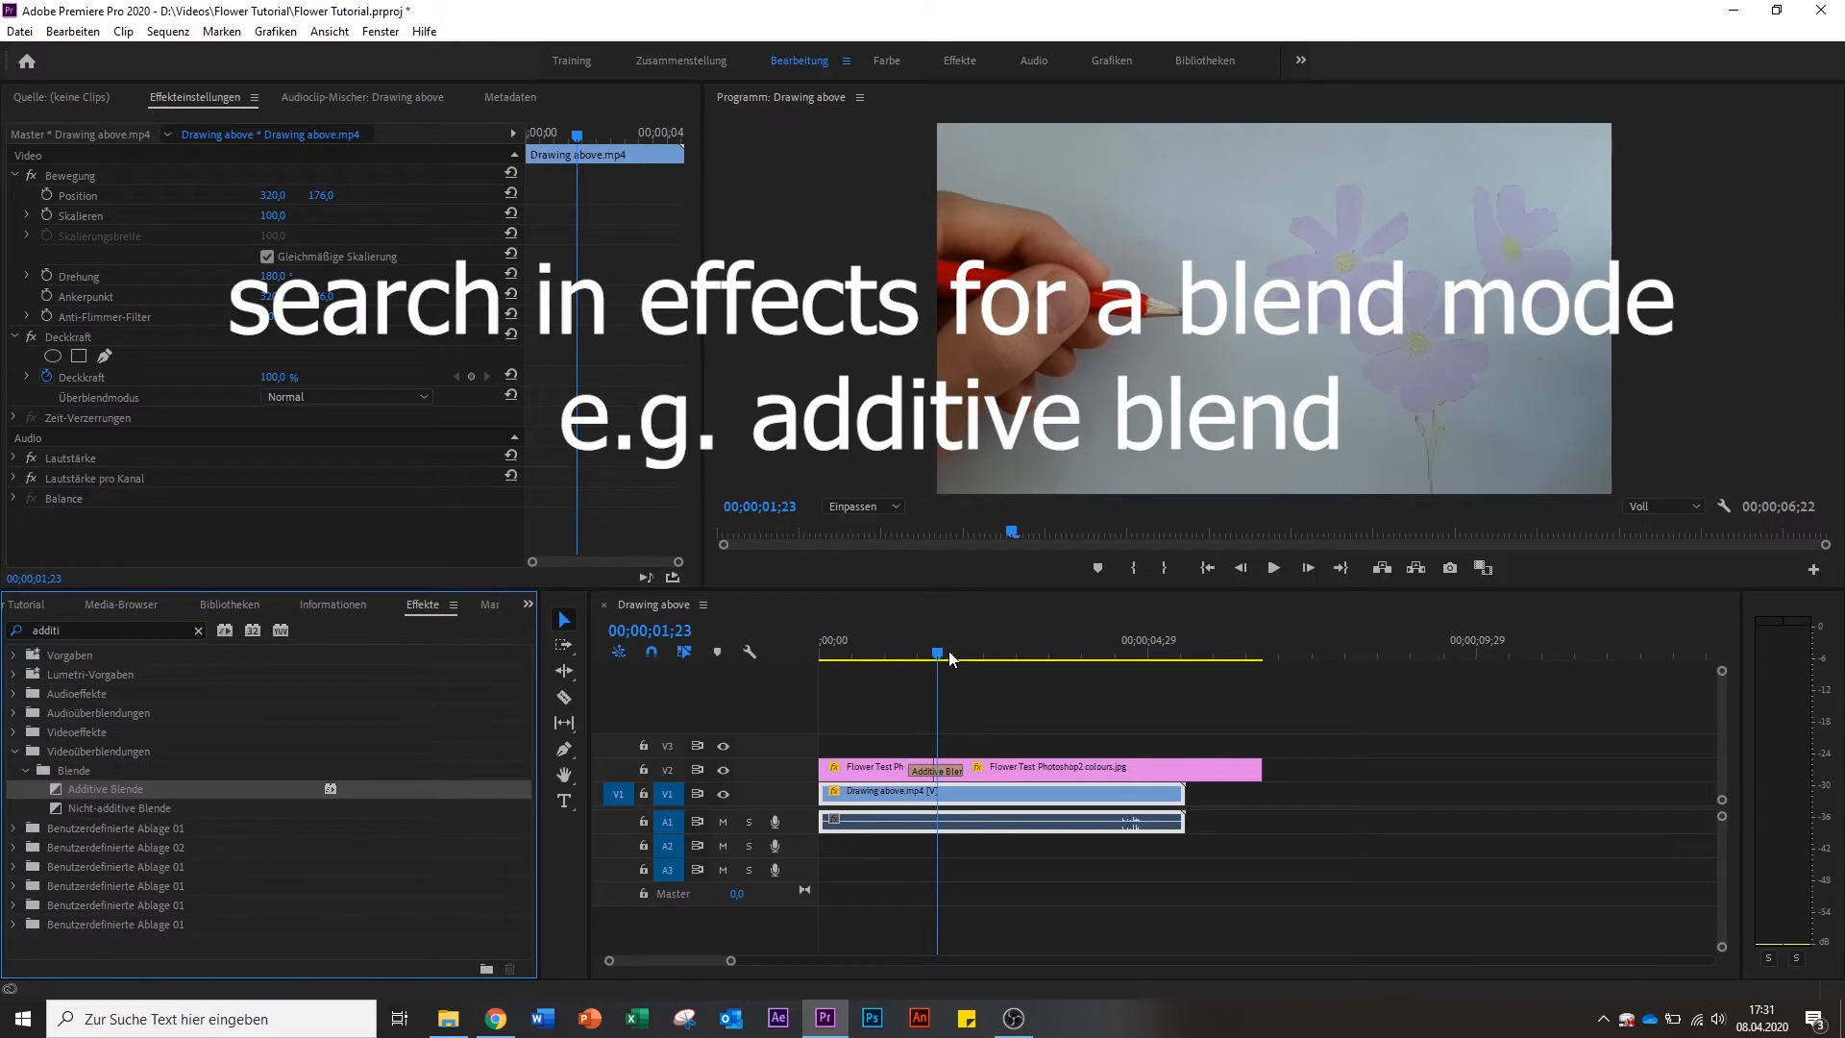
pyautogui.moveTo(943, 654)
pyautogui.mouseDown()
pyautogui.moveTo(894, 652)
pyautogui.moveTo(919, 648)
pyautogui.mouseUp()
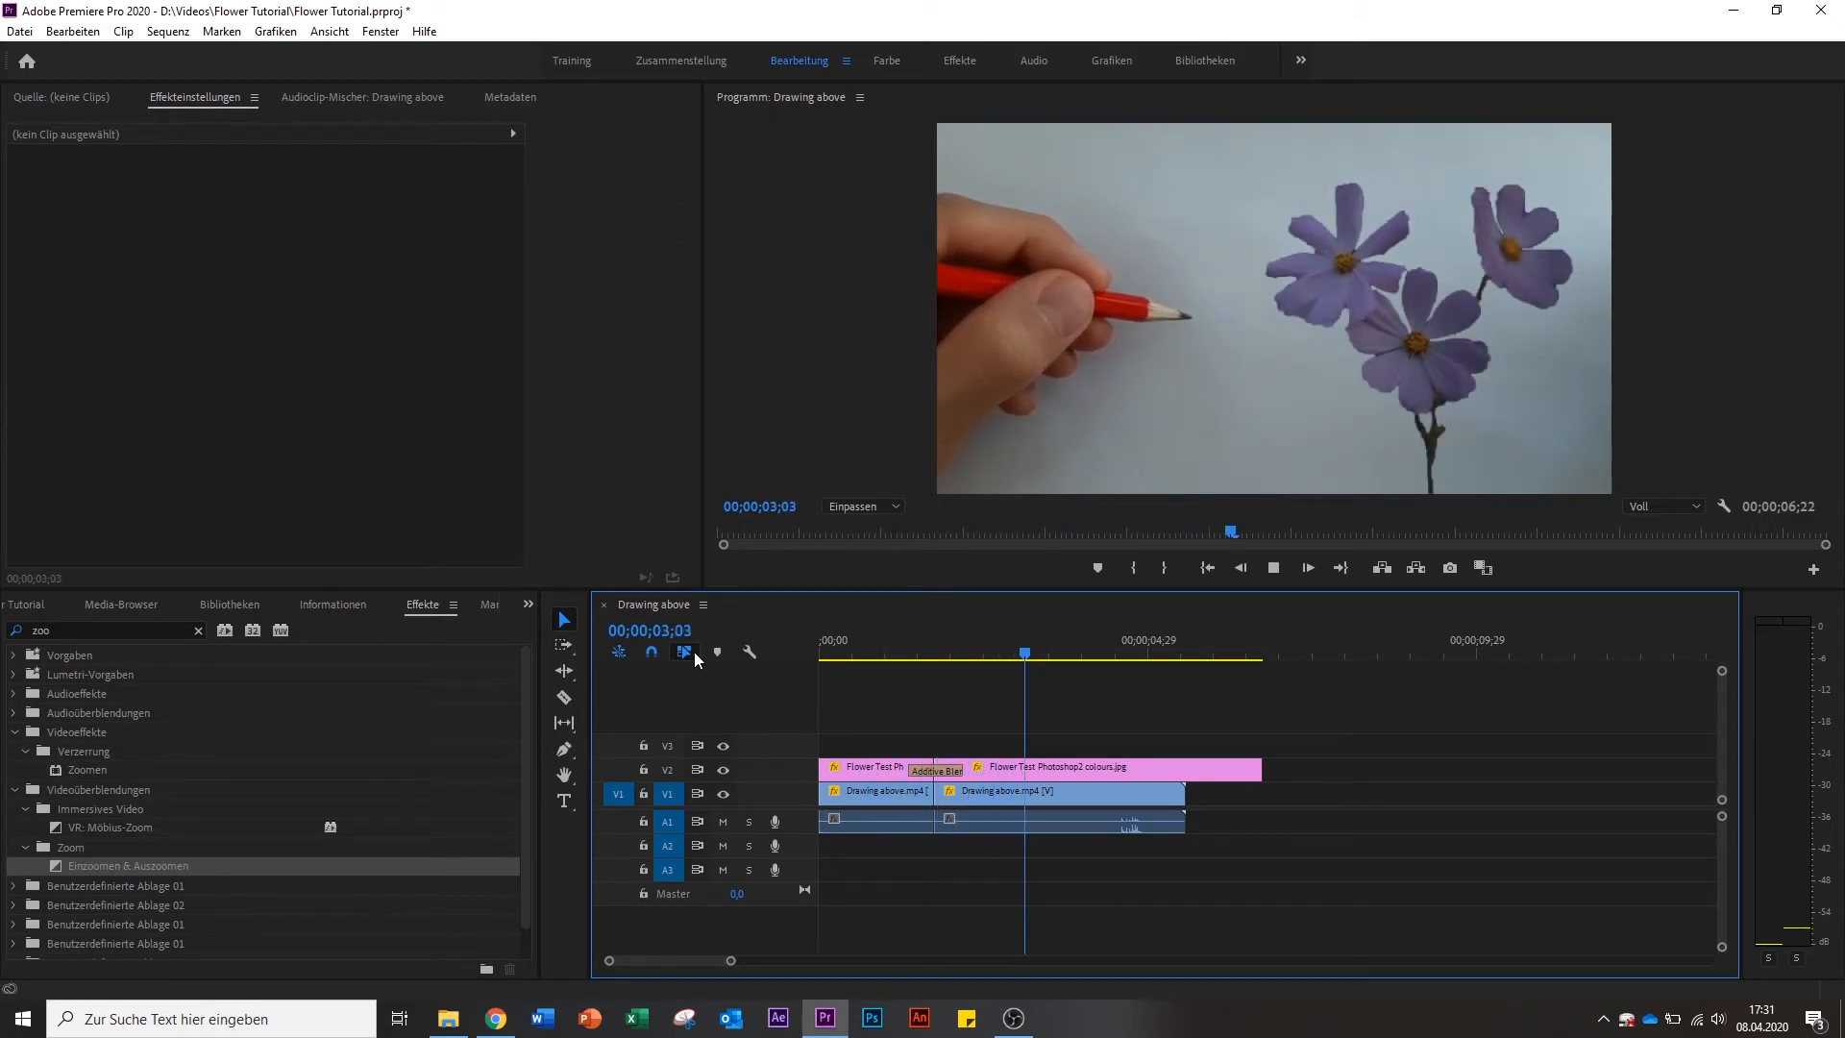
# Split the coloured flower clip and Drawing above.mp4 at 00;00;03;14, and cut the drawing clip once more shortly after that.
pyautogui.press('space')
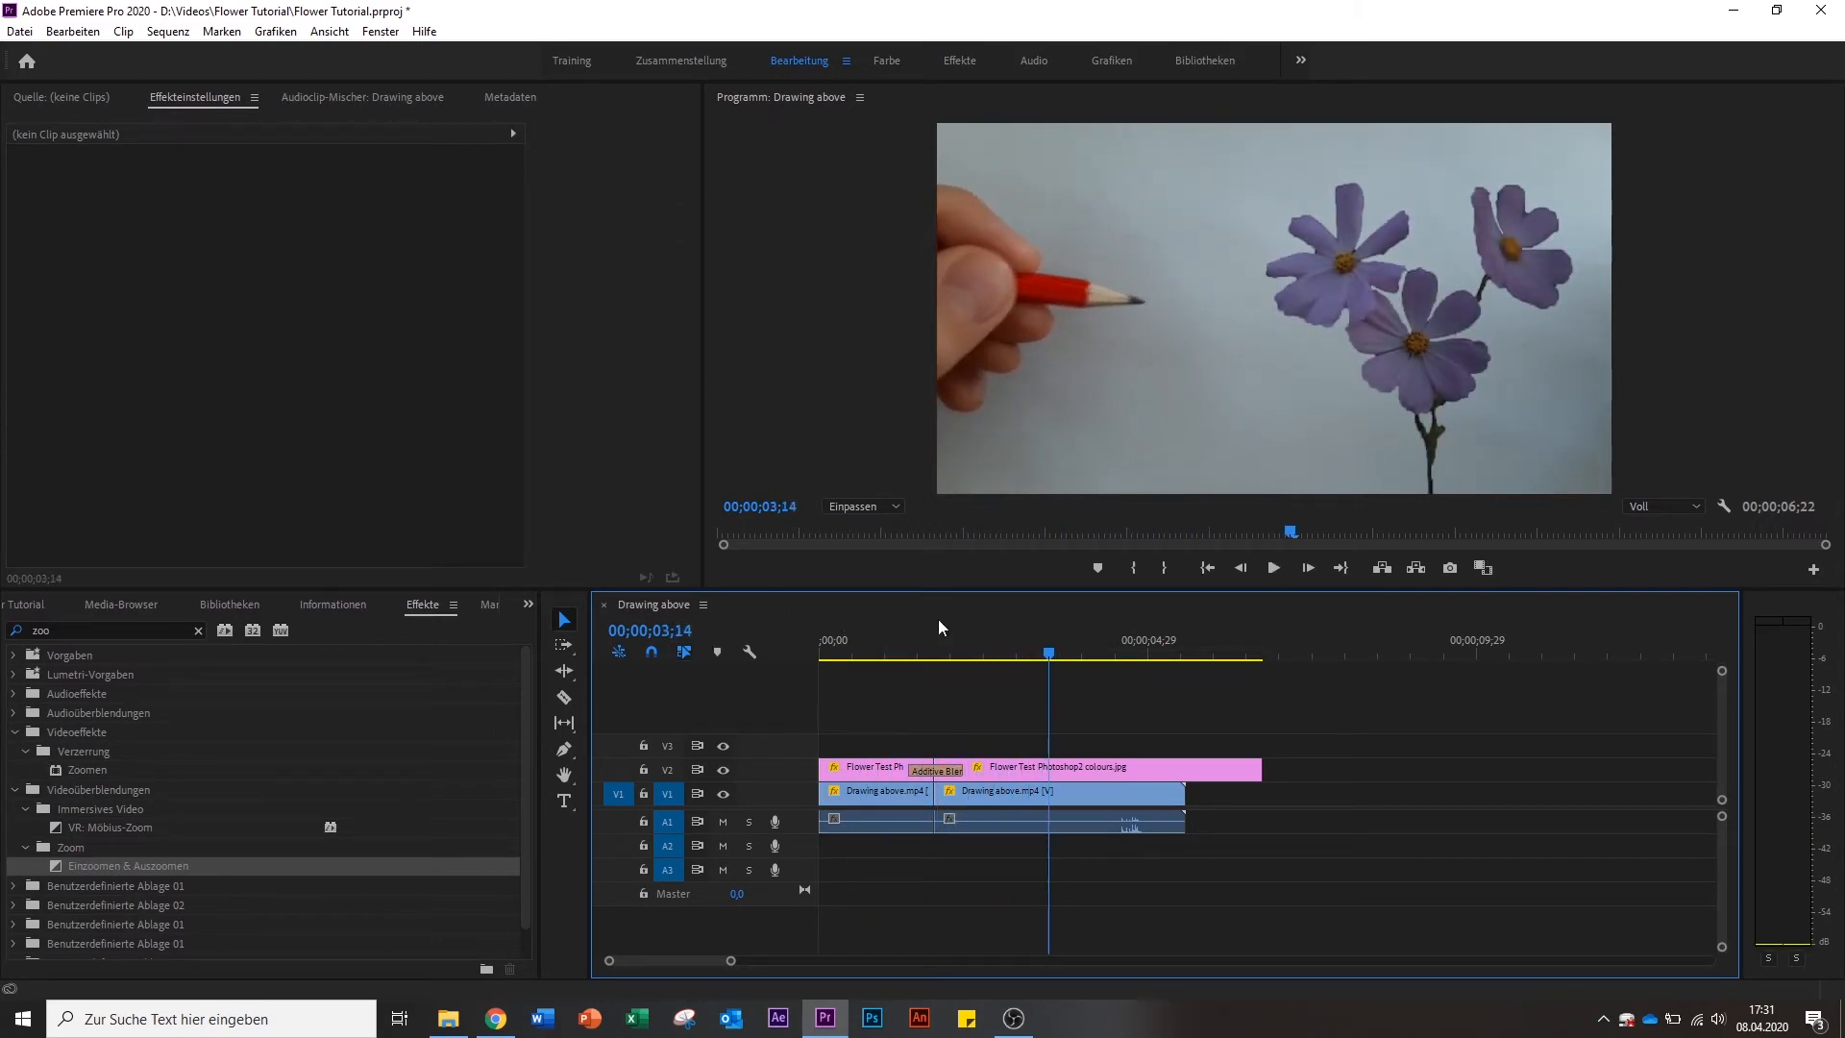
pyautogui.press('c')
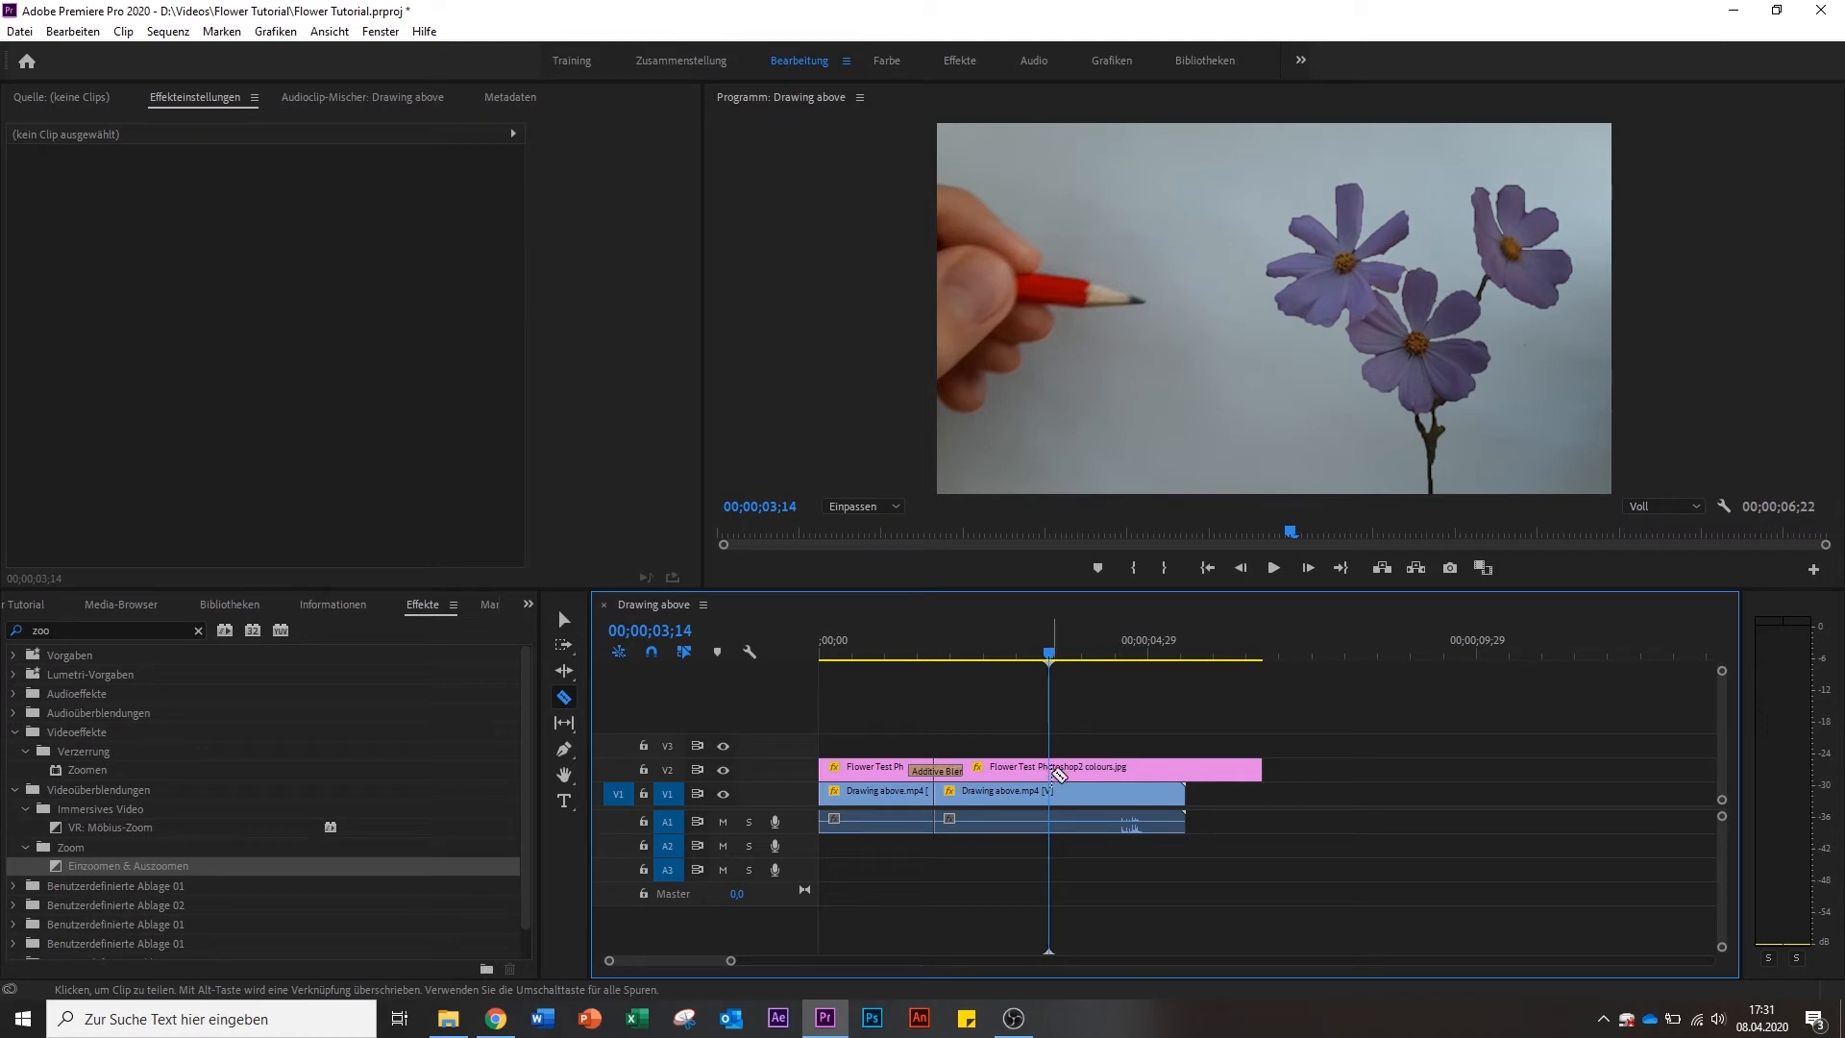
pyautogui.click(1058, 774)
pyautogui.click(1057, 798)
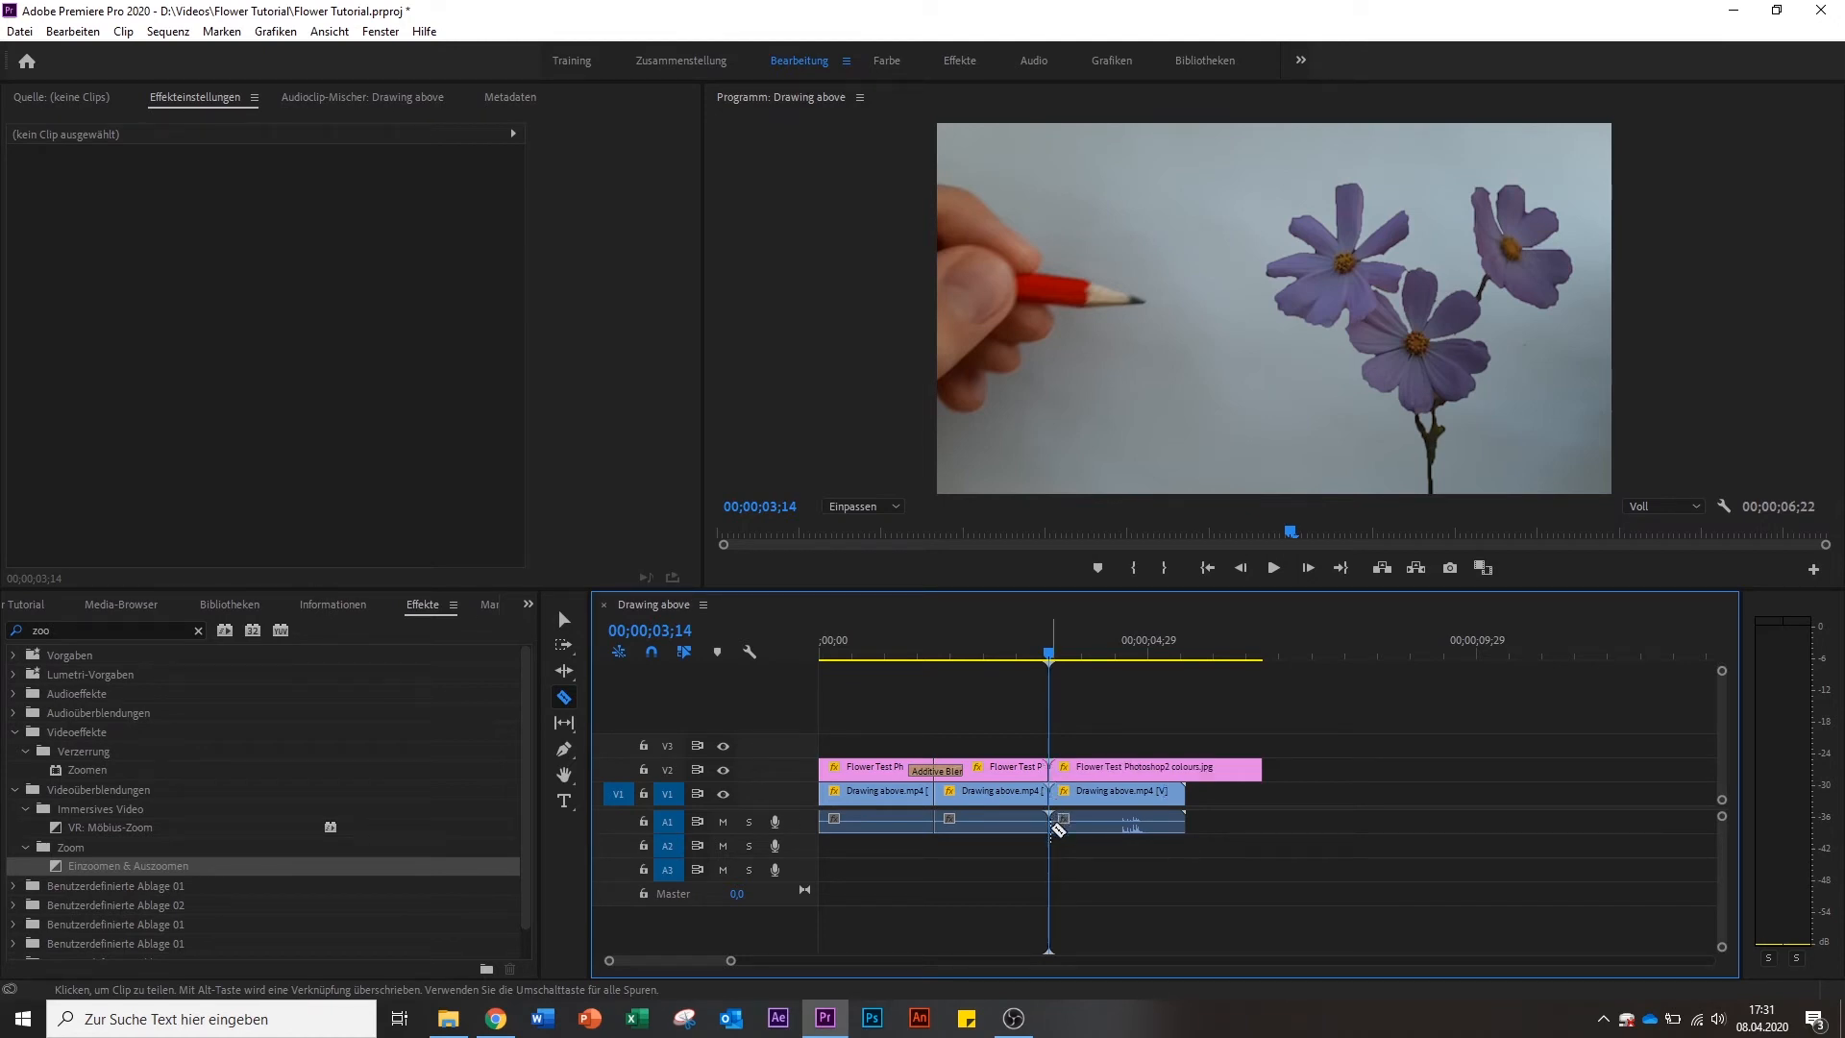
pyautogui.click(1091, 795)
pyautogui.press('v')
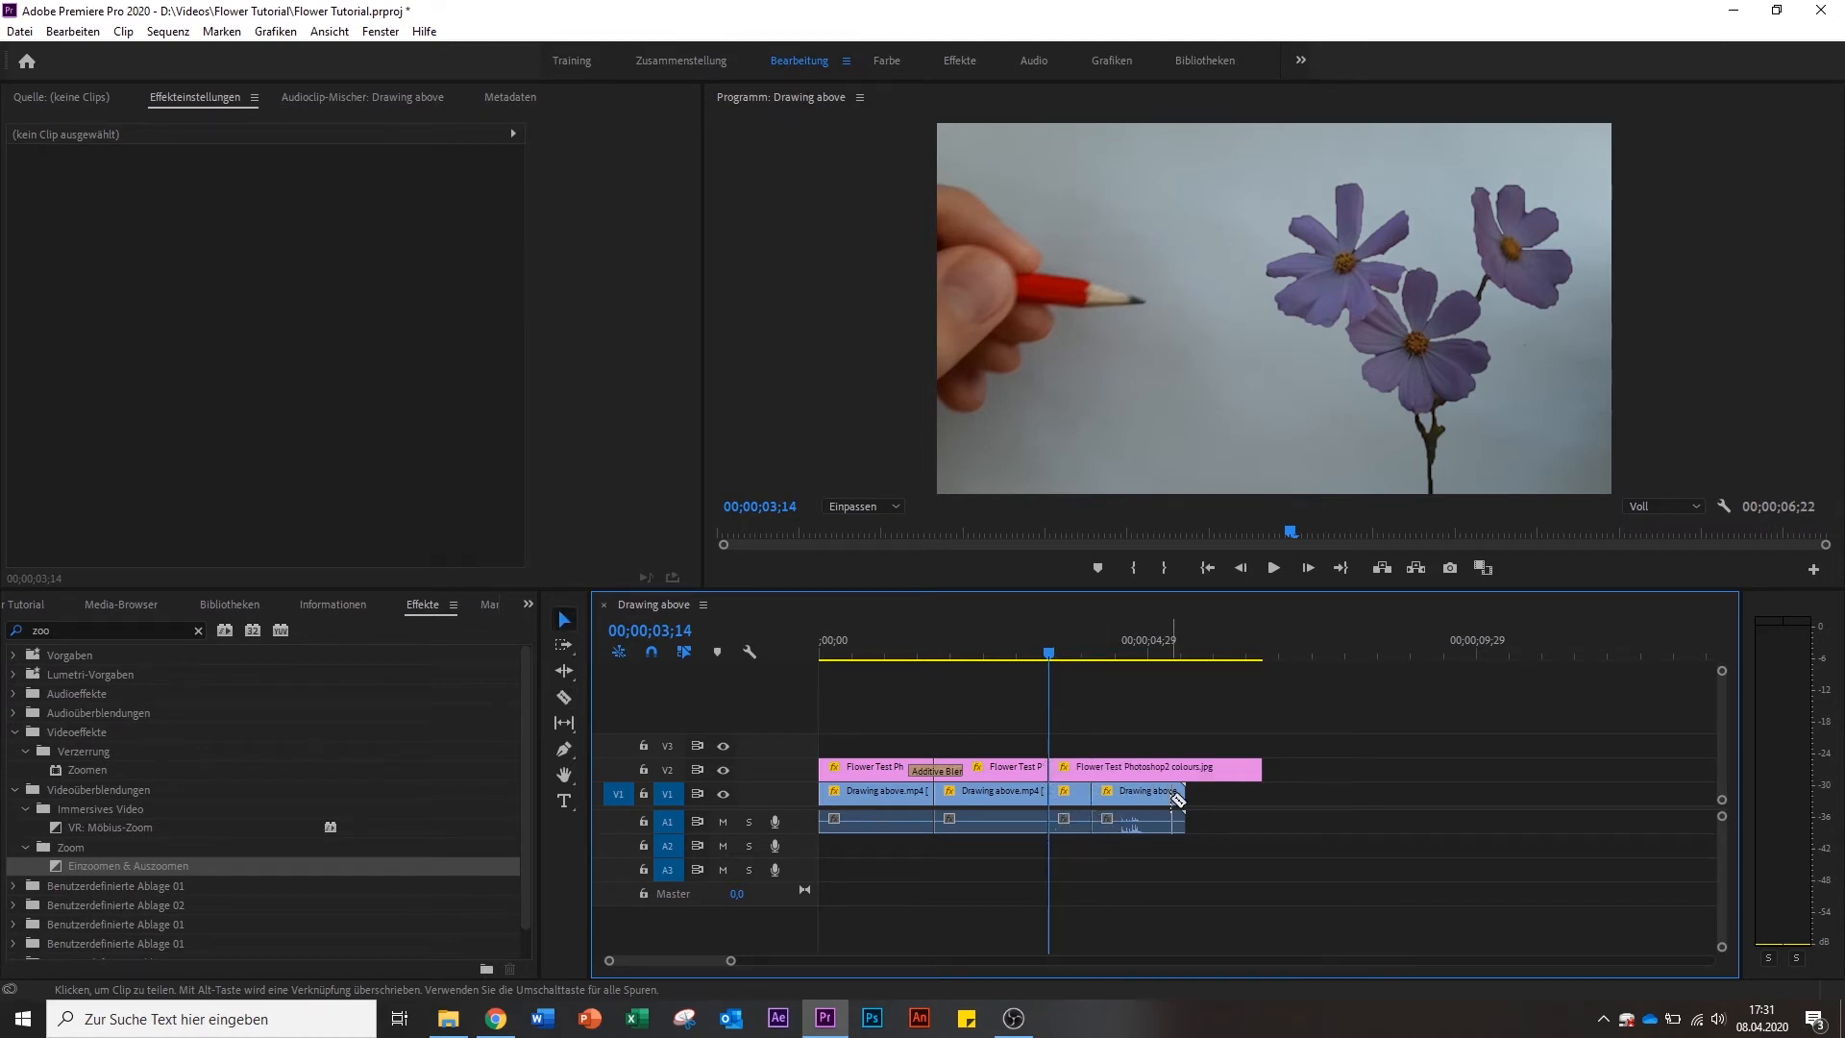
# Delete the flower image and drawing footage pieces that lie after 00;00;03;14.
pyautogui.click(1161, 777)
pyautogui.press('Delete')
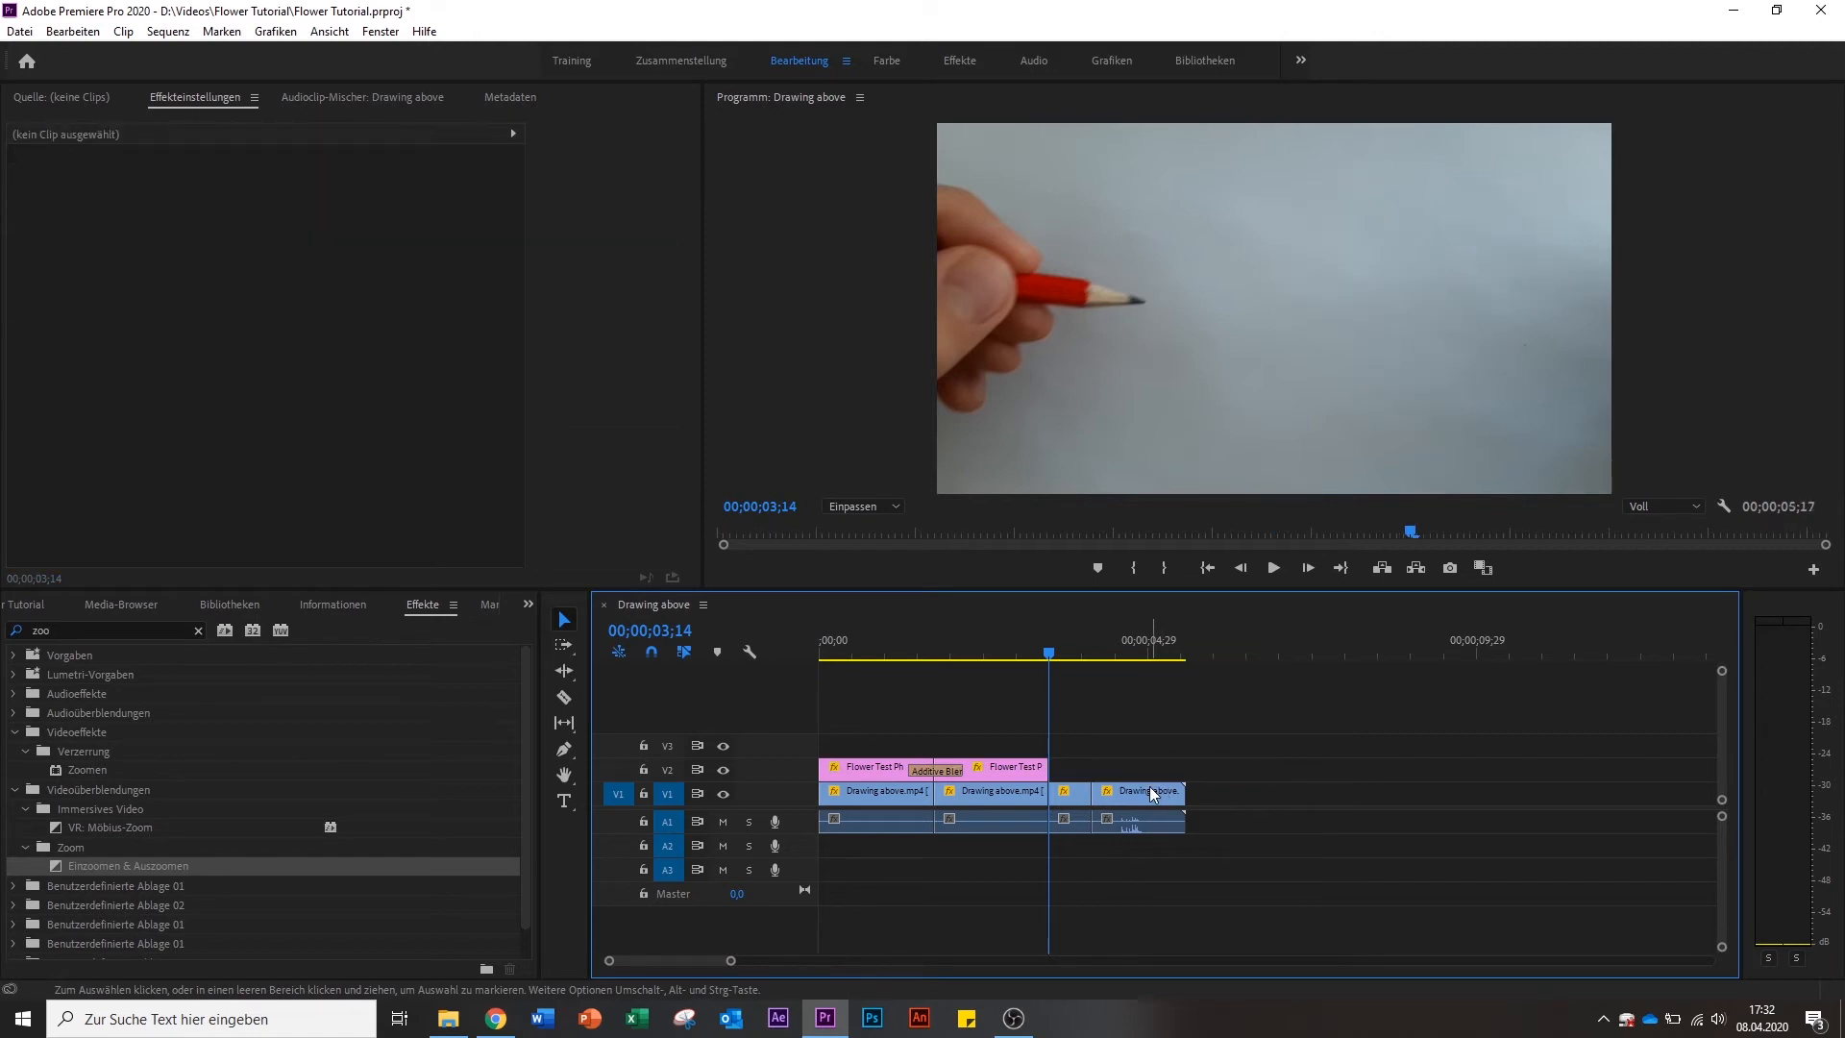
pyautogui.click(1149, 794)
pyautogui.press('Delete')
pyautogui.click(1082, 796)
pyautogui.press('Delete')
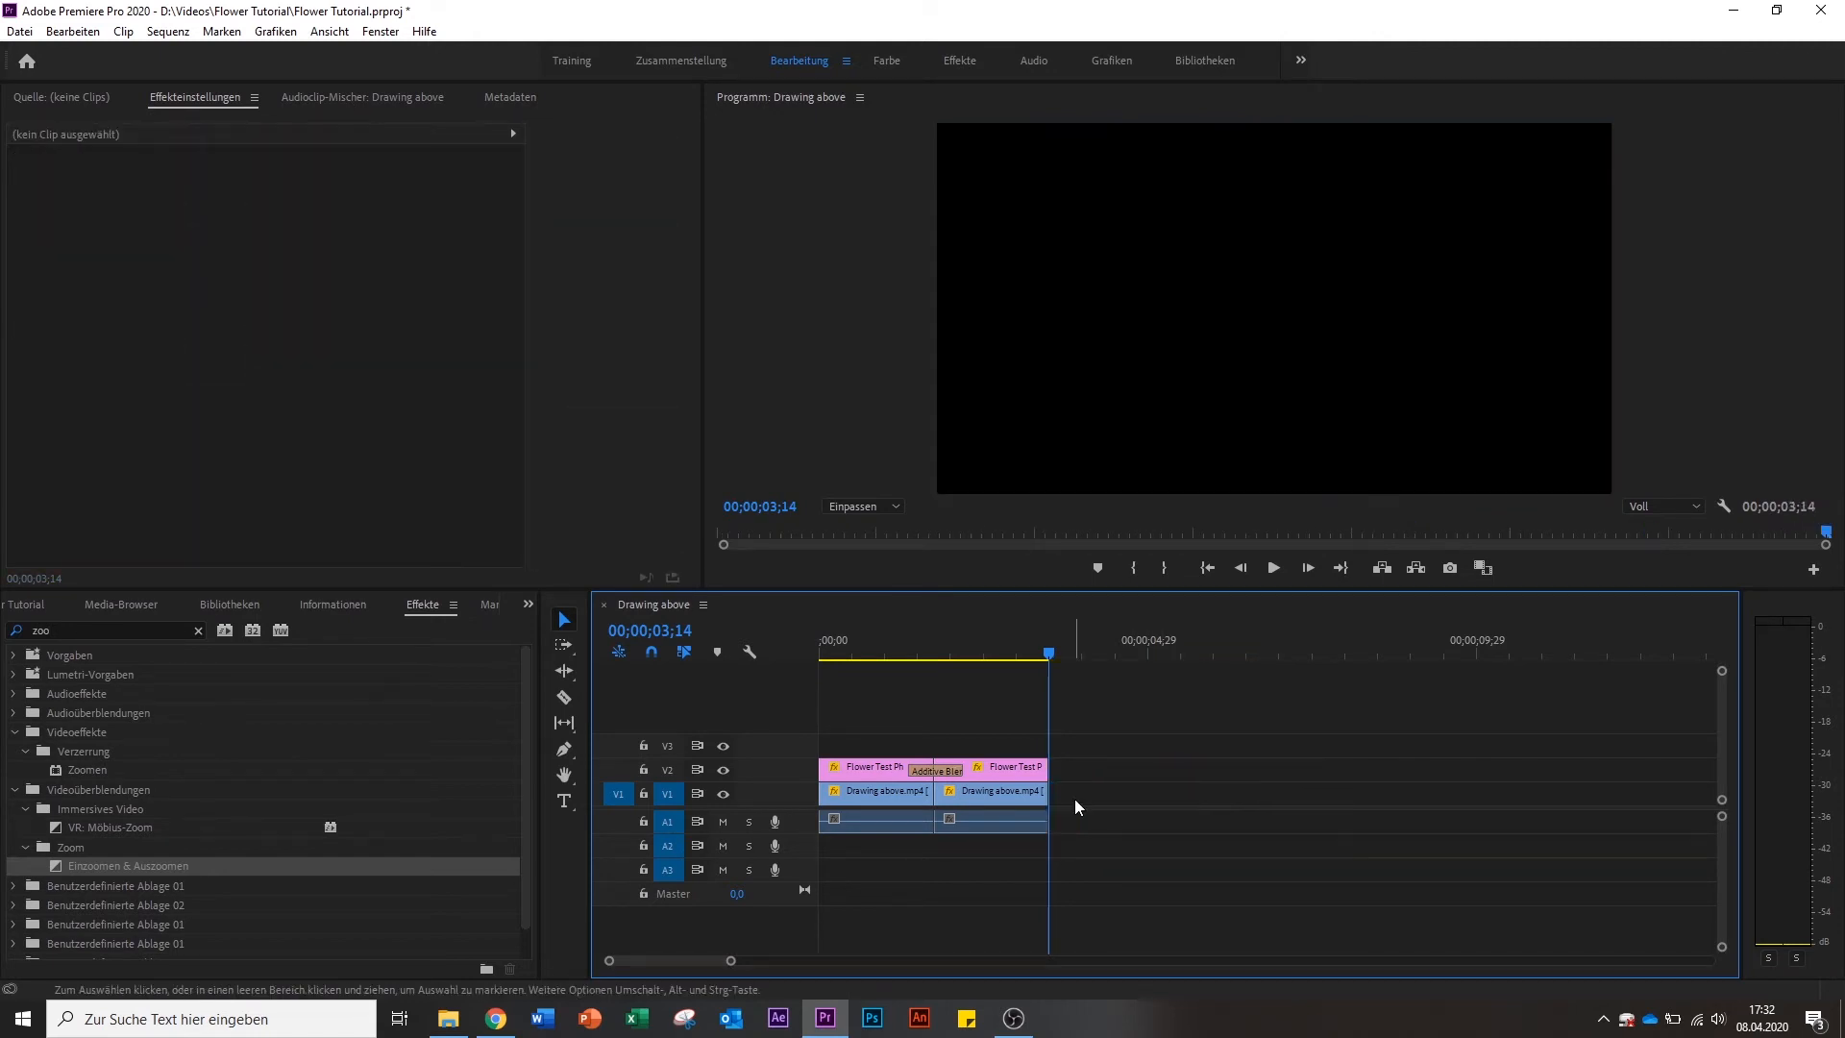
# Place Cosmos - 14244.mp4 on V1 directly after the drawing footage and set its scale to 37.
pyautogui.click(4, 608)
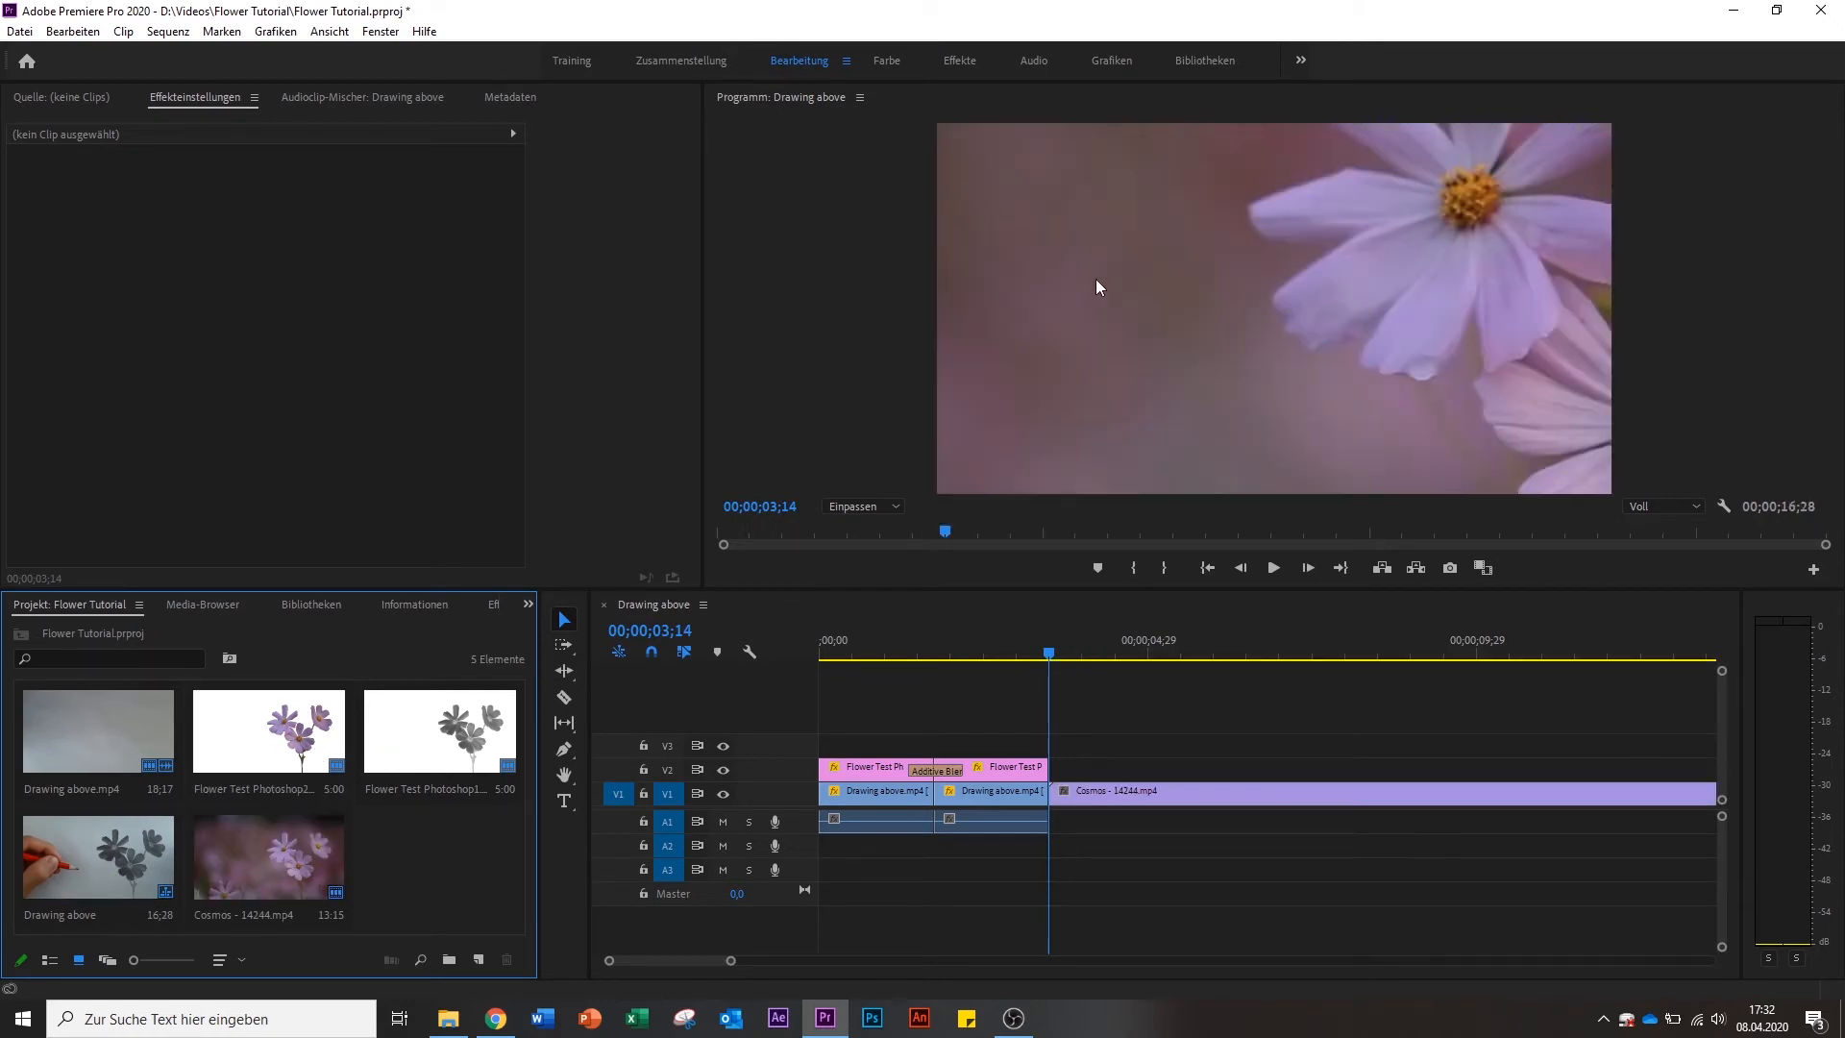
pyautogui.moveTo(1047, 663)
pyautogui.mouseDown()
pyautogui.moveTo(1031, 659)
pyautogui.moveTo(1058, 660)
pyautogui.mouseUp()
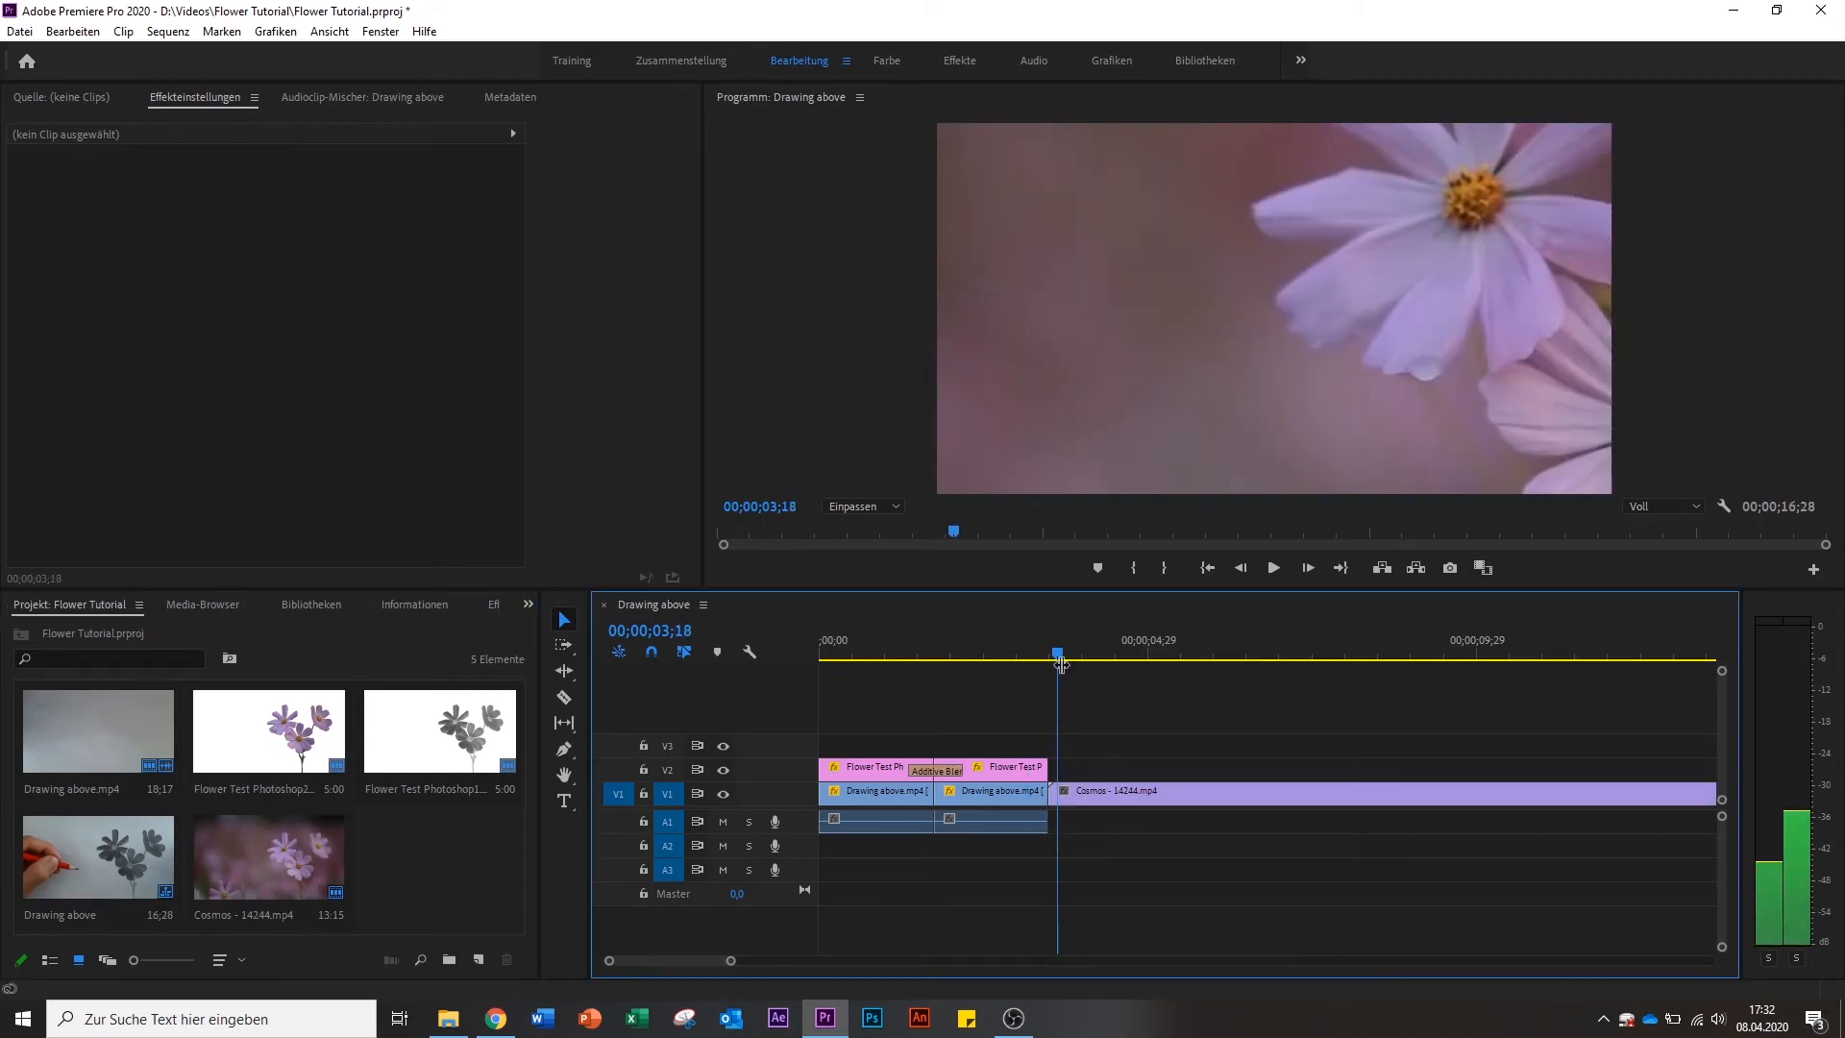
pyautogui.click(1155, 786)
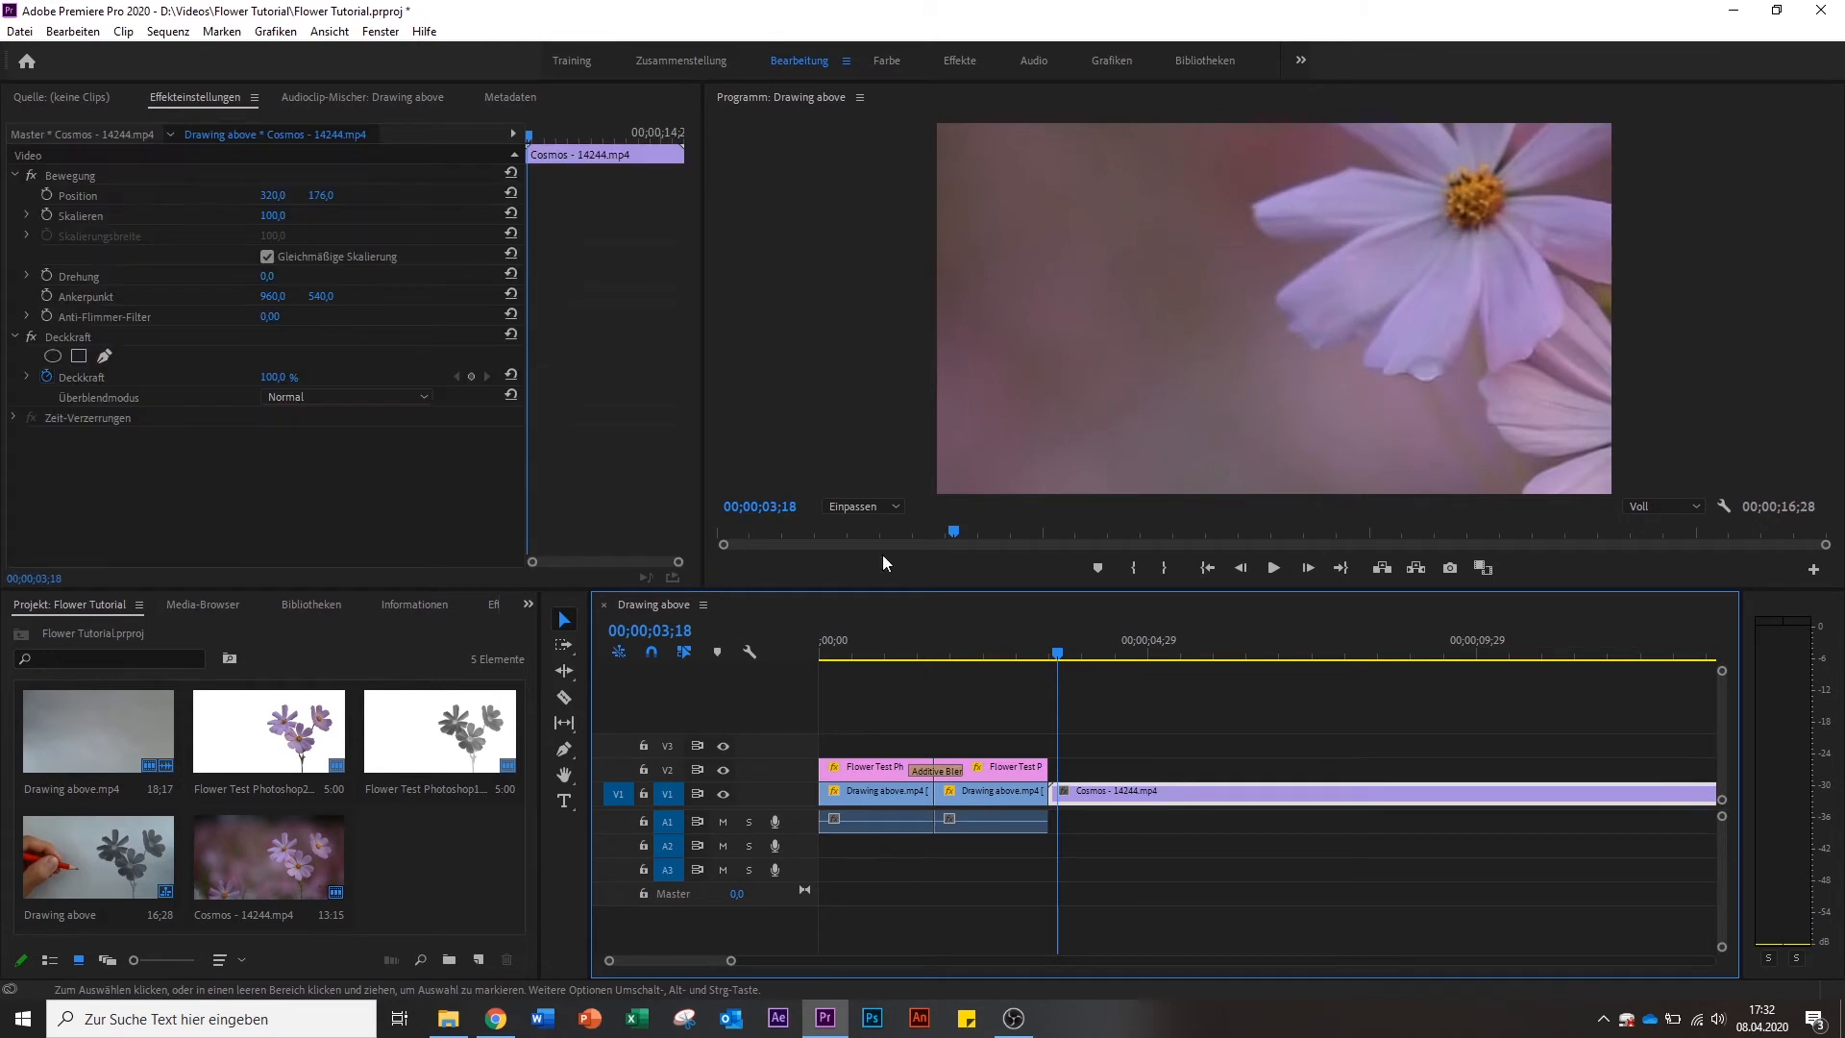
pyautogui.click(273, 215)
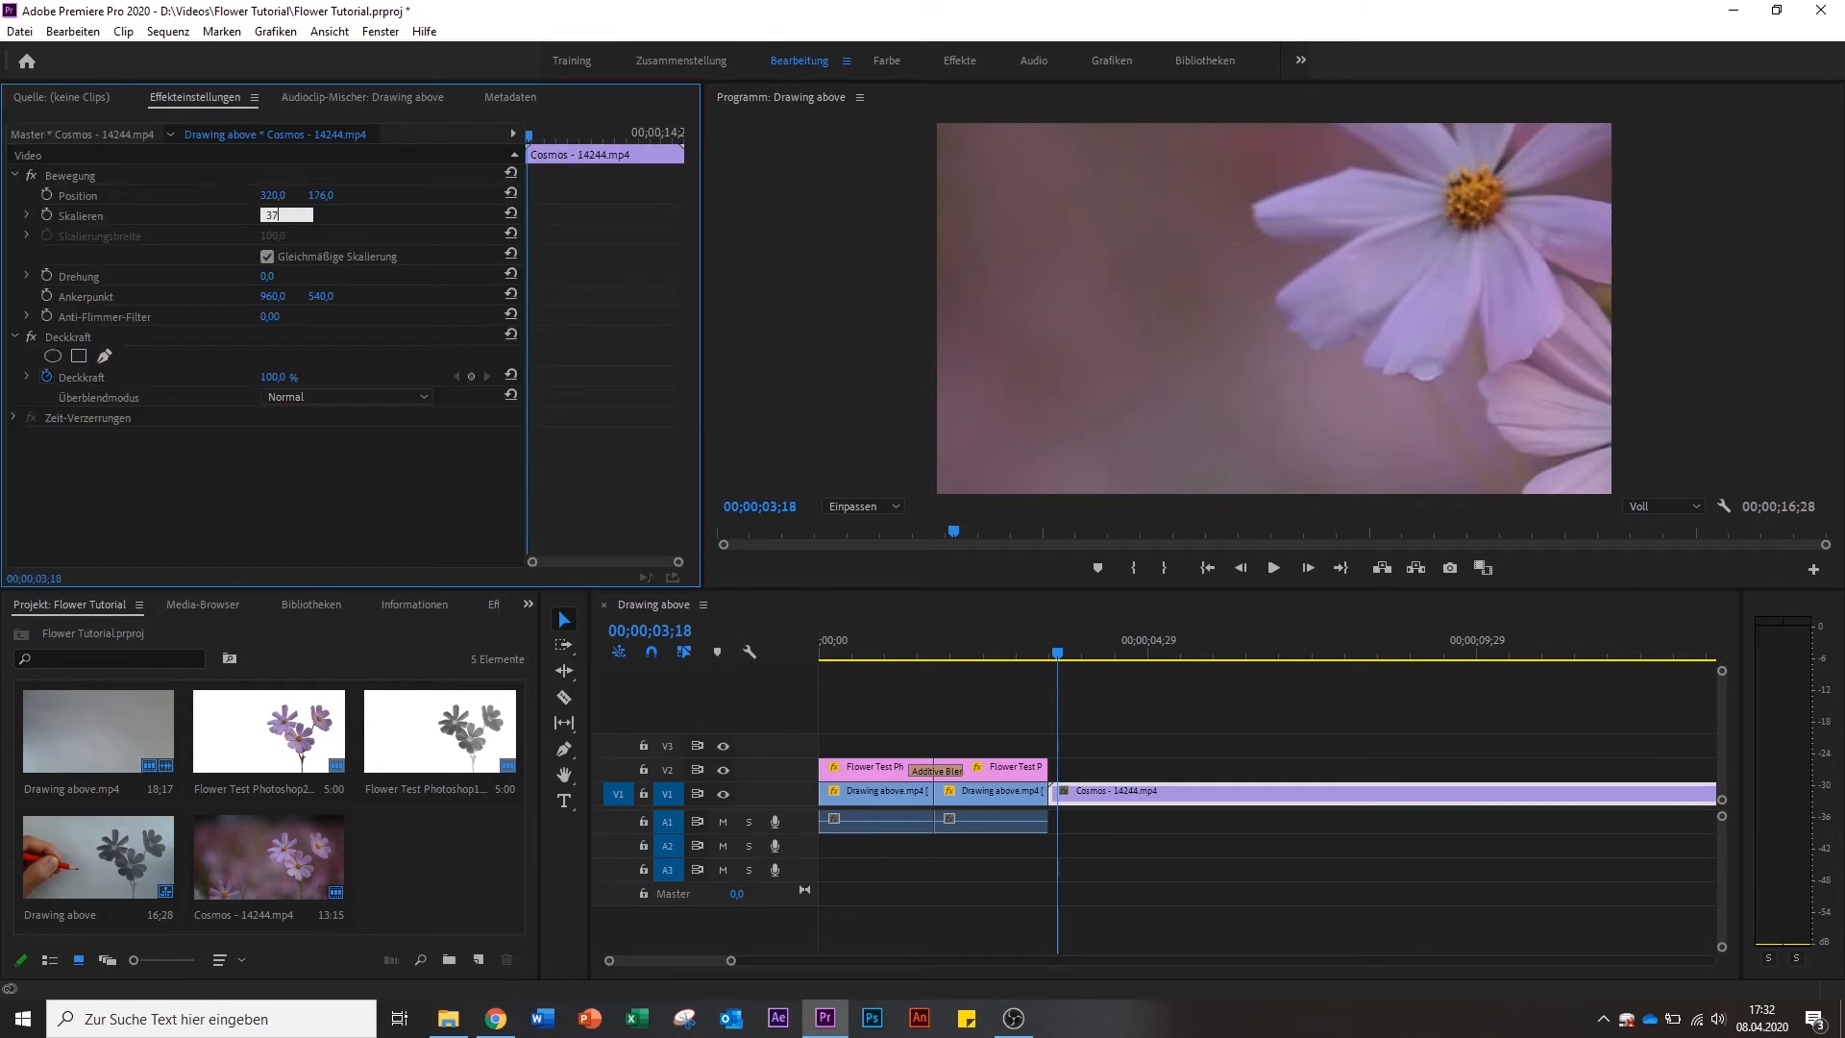
pyautogui.write('37')
pyautogui.press('Return')
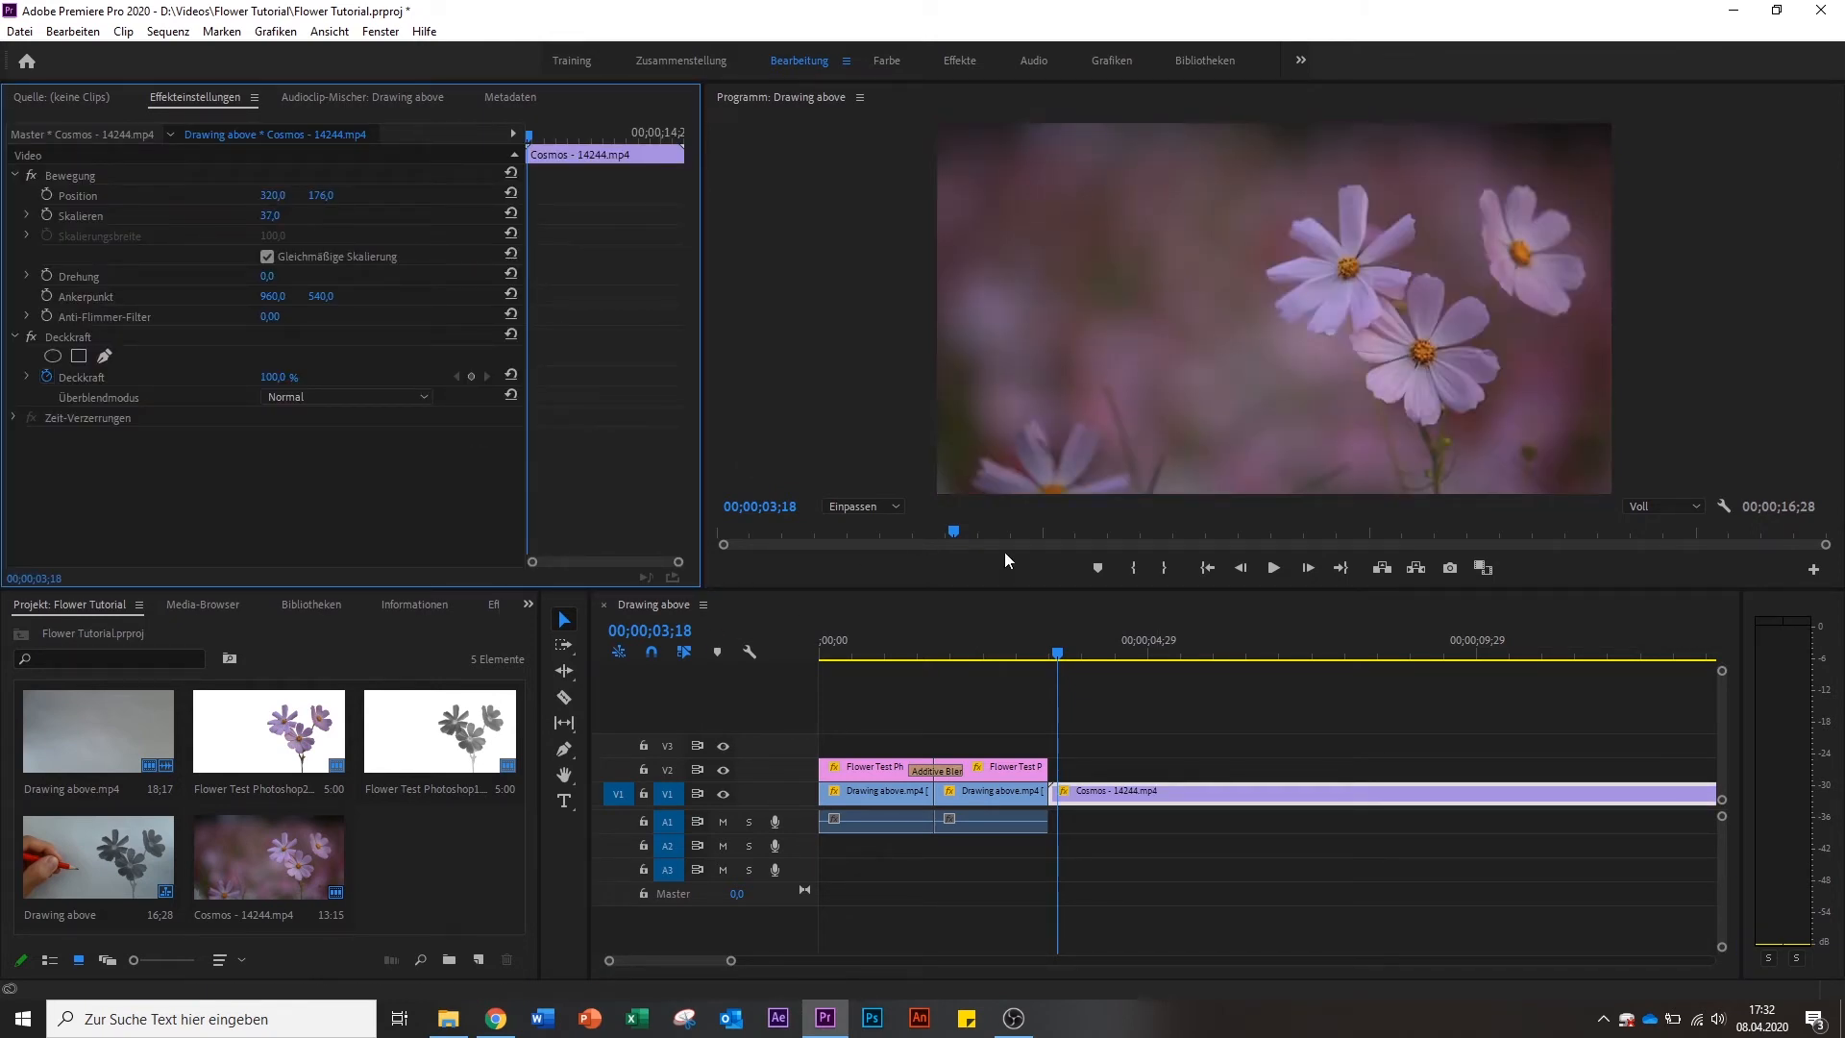
# Play the sequence from near its start to check the switch from the drawing to the Cosmos footage.
pyautogui.moveTo(1059, 656)
pyautogui.mouseDown()
pyautogui.moveTo(1038, 657)
pyautogui.moveTo(1169, 661)
pyautogui.moveTo(857, 682)
pyautogui.mouseUp()
pyautogui.press('space')
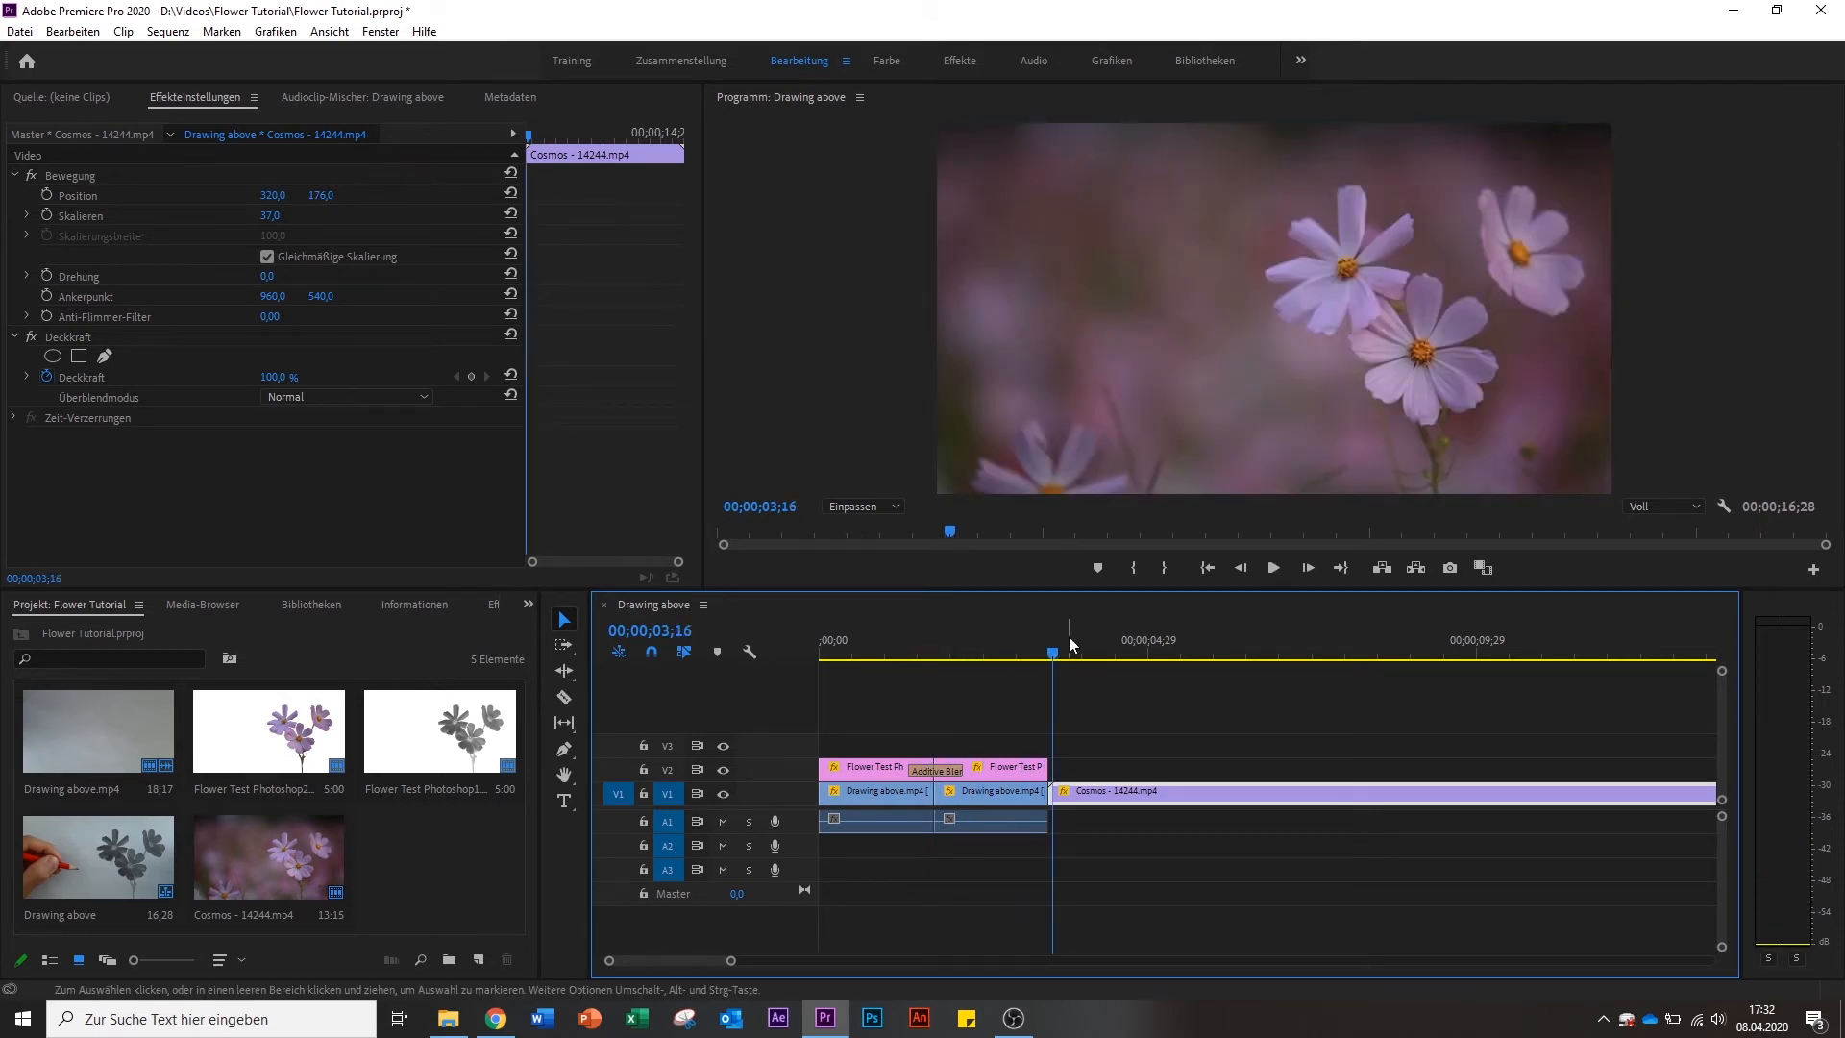
pyautogui.click(1040, 651)
pyautogui.click(1041, 654)
pyautogui.click(172, 660)
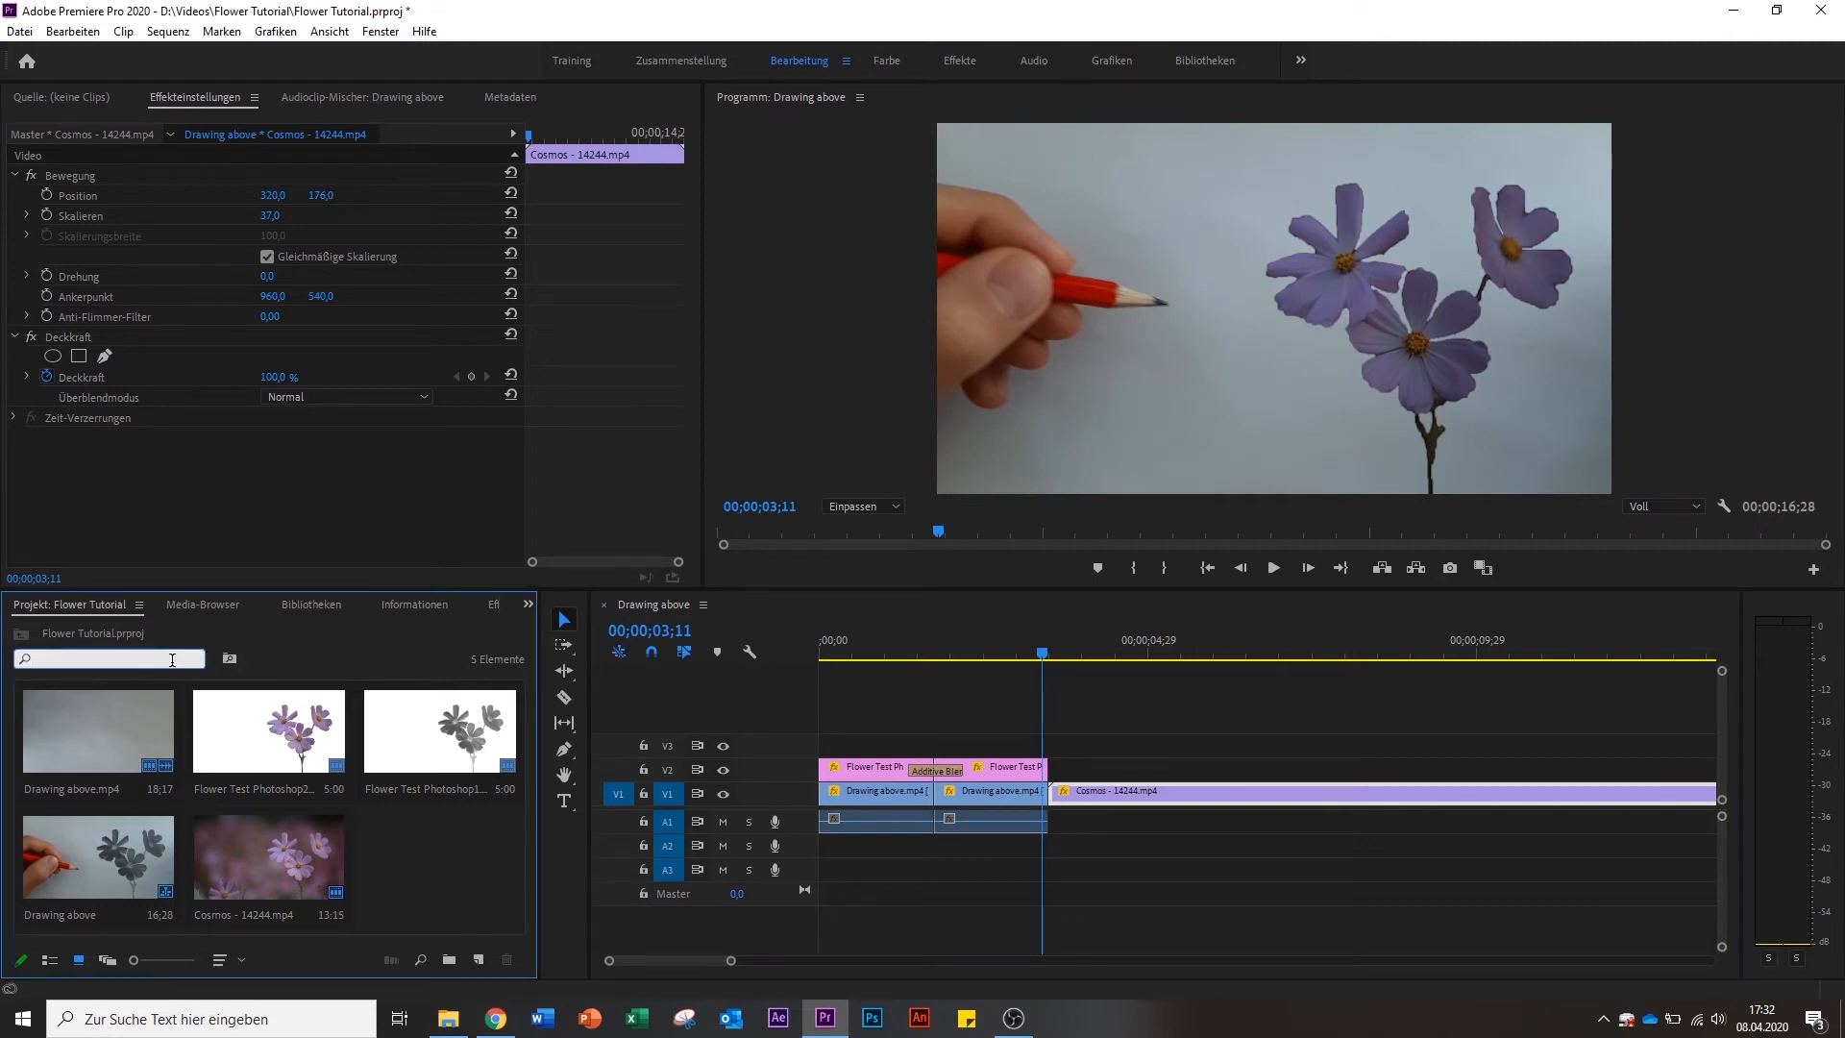
pyautogui.write('fi')
pyautogui.write('blende')
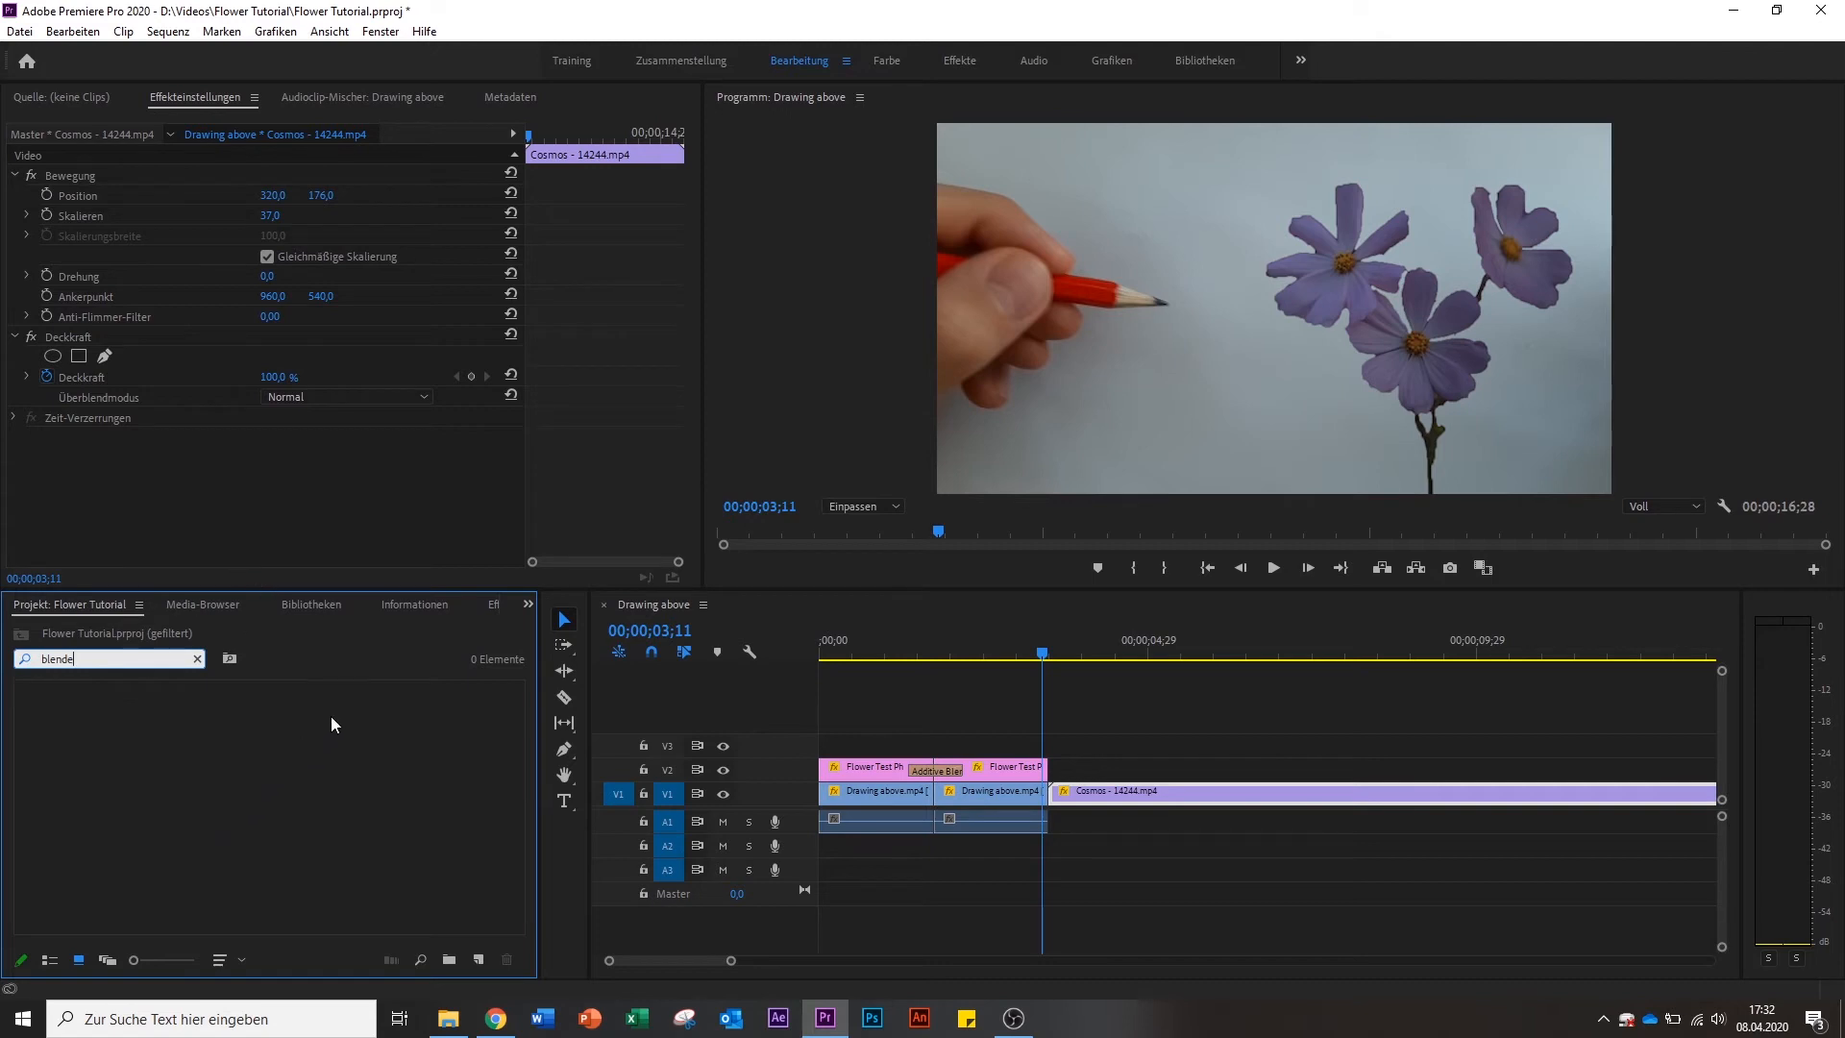
pyautogui.click(200, 660)
# Search the effects for "blende" and apply the Filmblende transition to the start of the Cosmos clip.
pyautogui.click(465, 604)
pyautogui.click(475, 608)
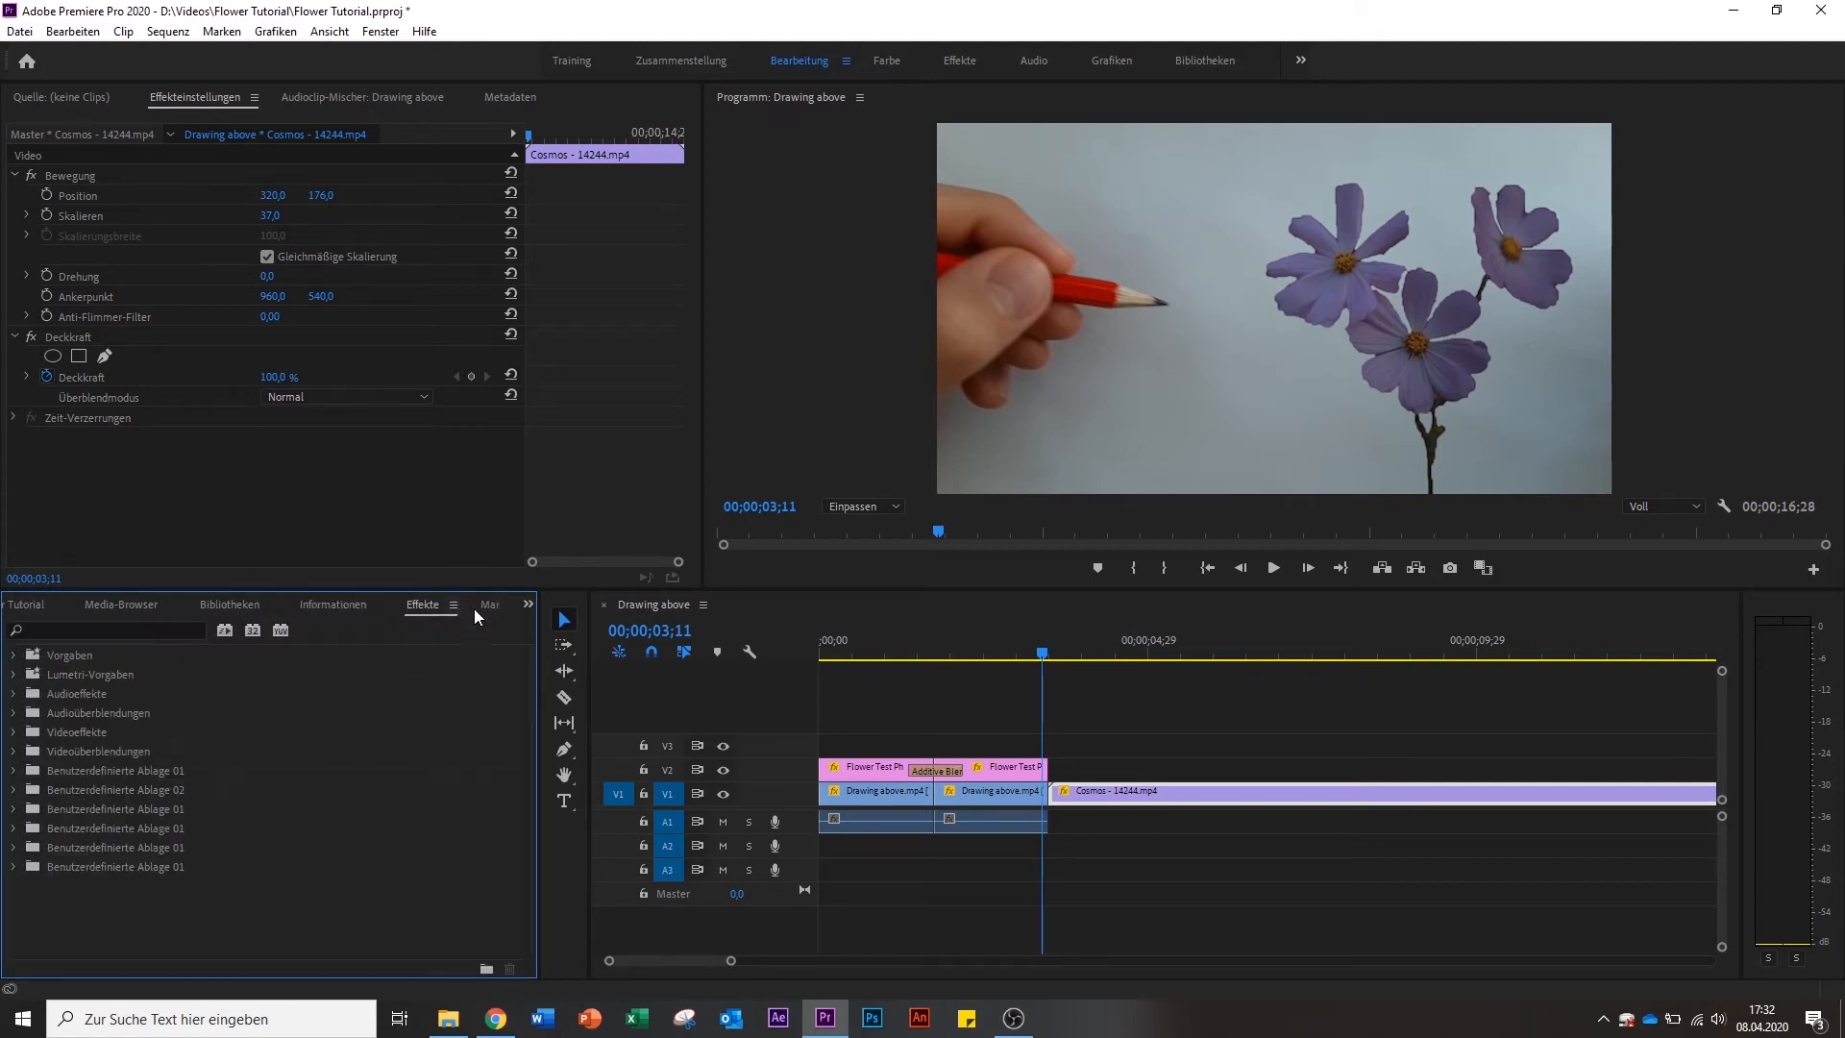
pyautogui.click(49, 631)
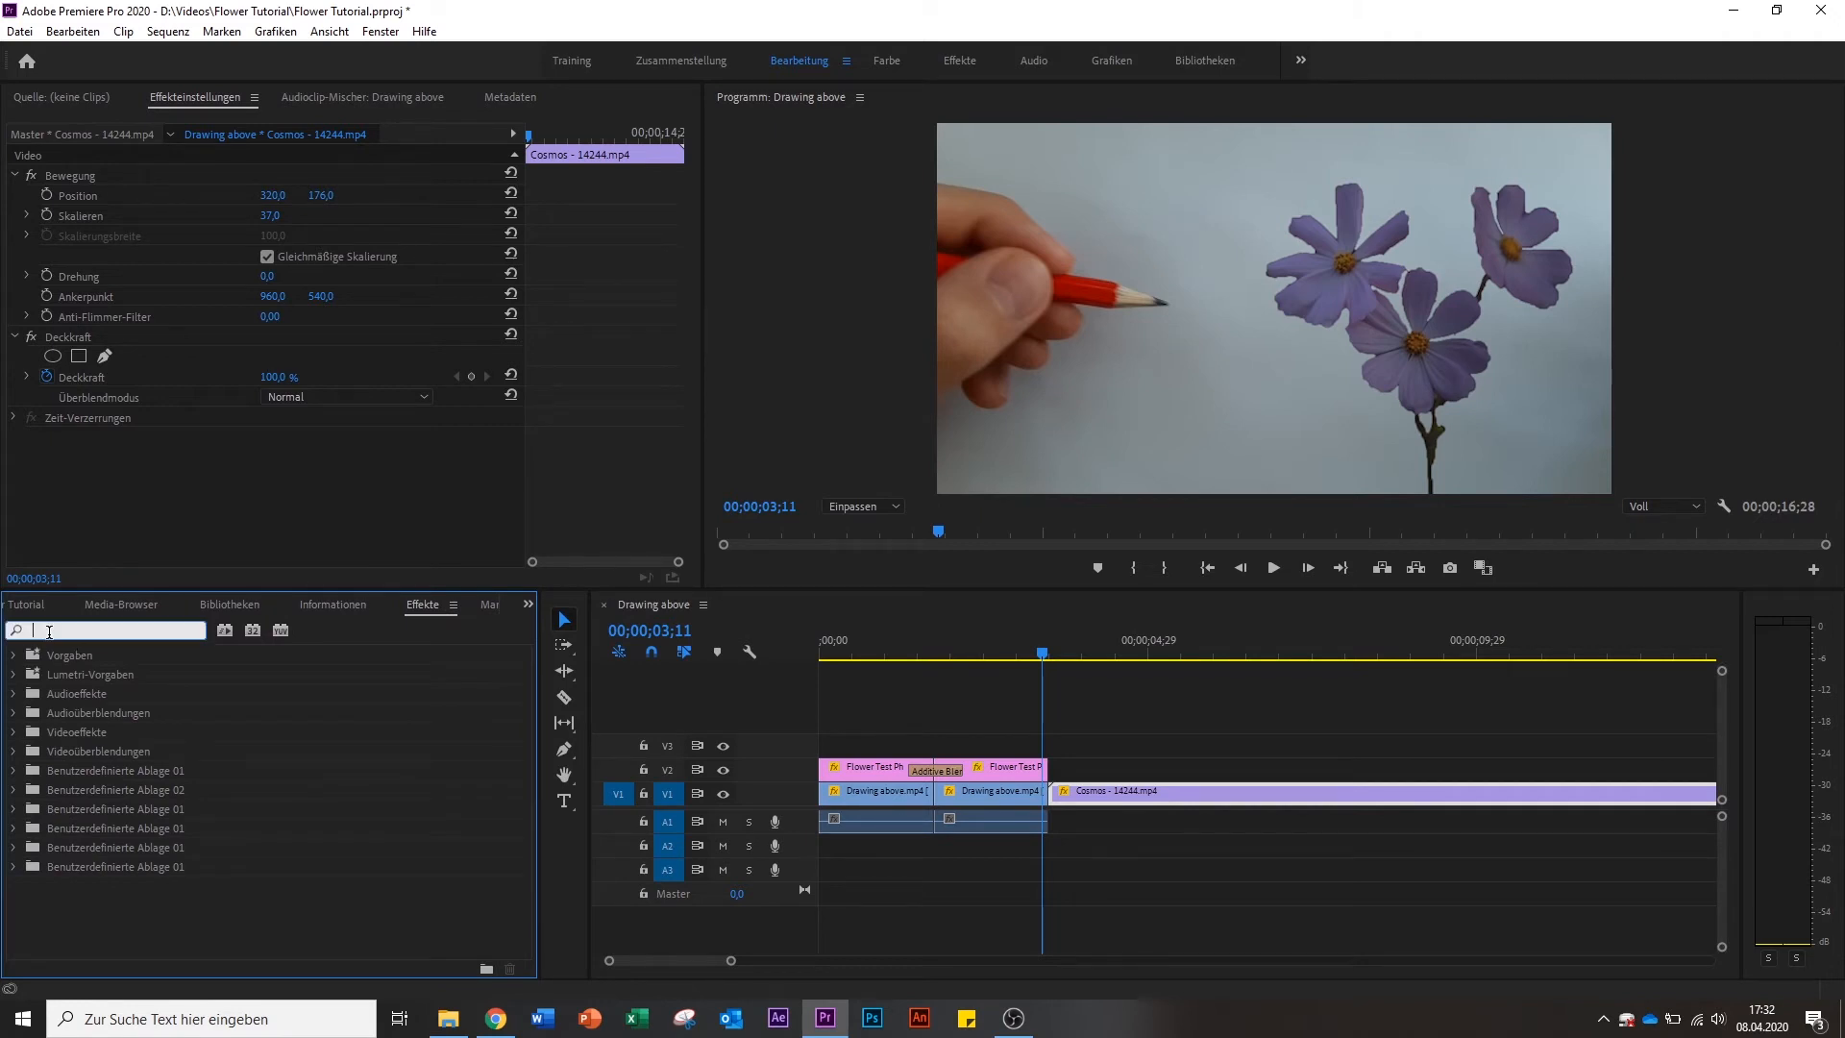
pyautogui.write('blende')
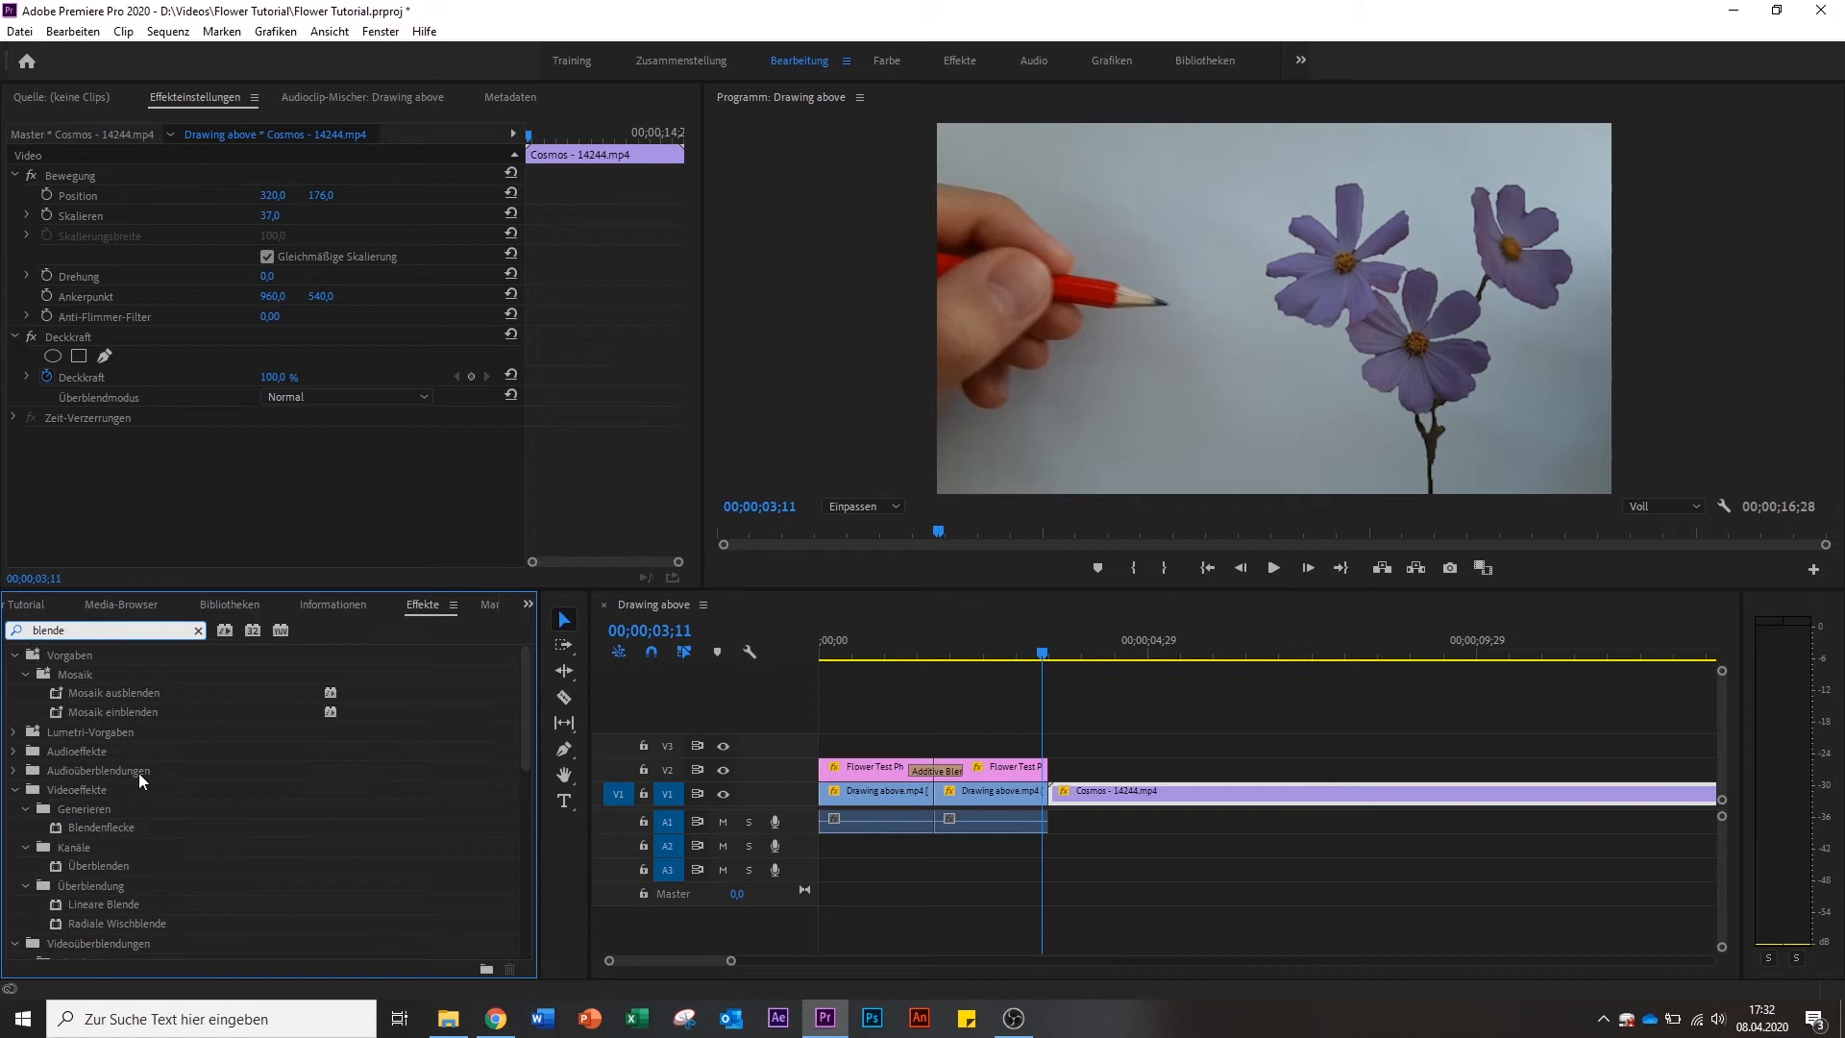
pyautogui.scroll(-4, 144, 775)
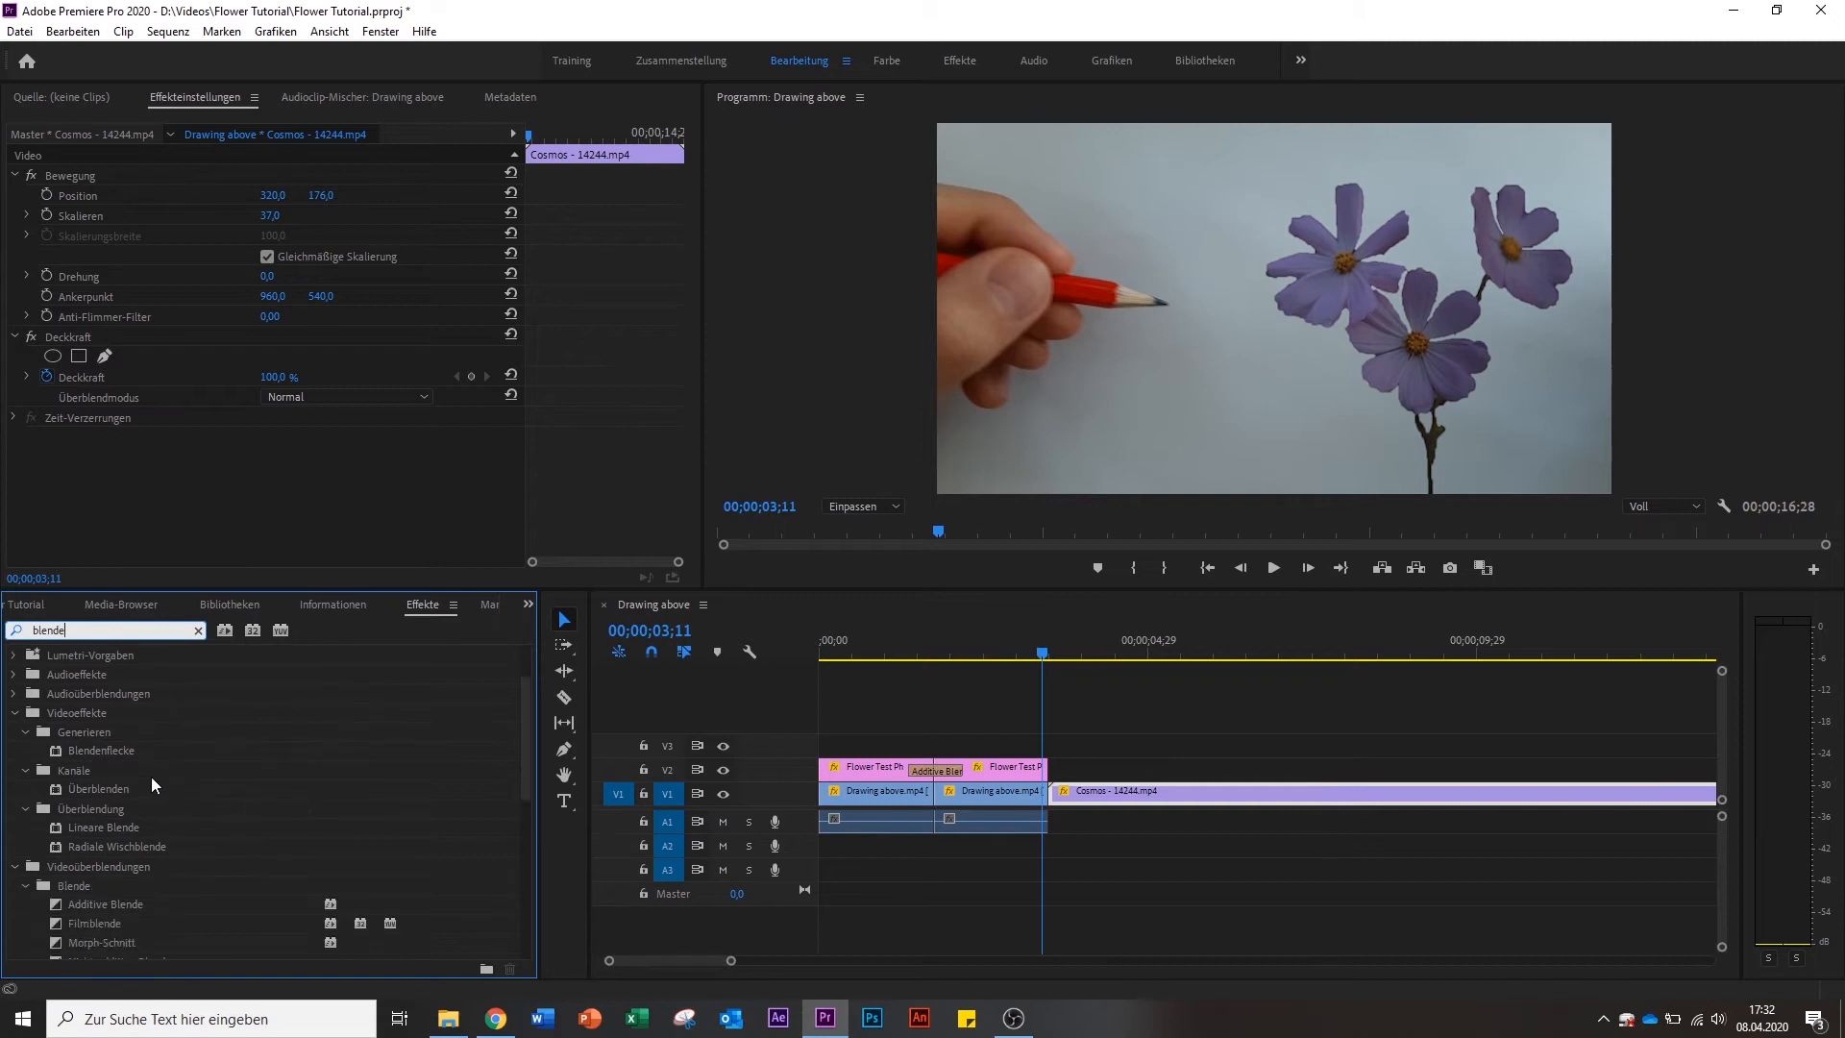
pyautogui.scroll(-4, 152, 776)
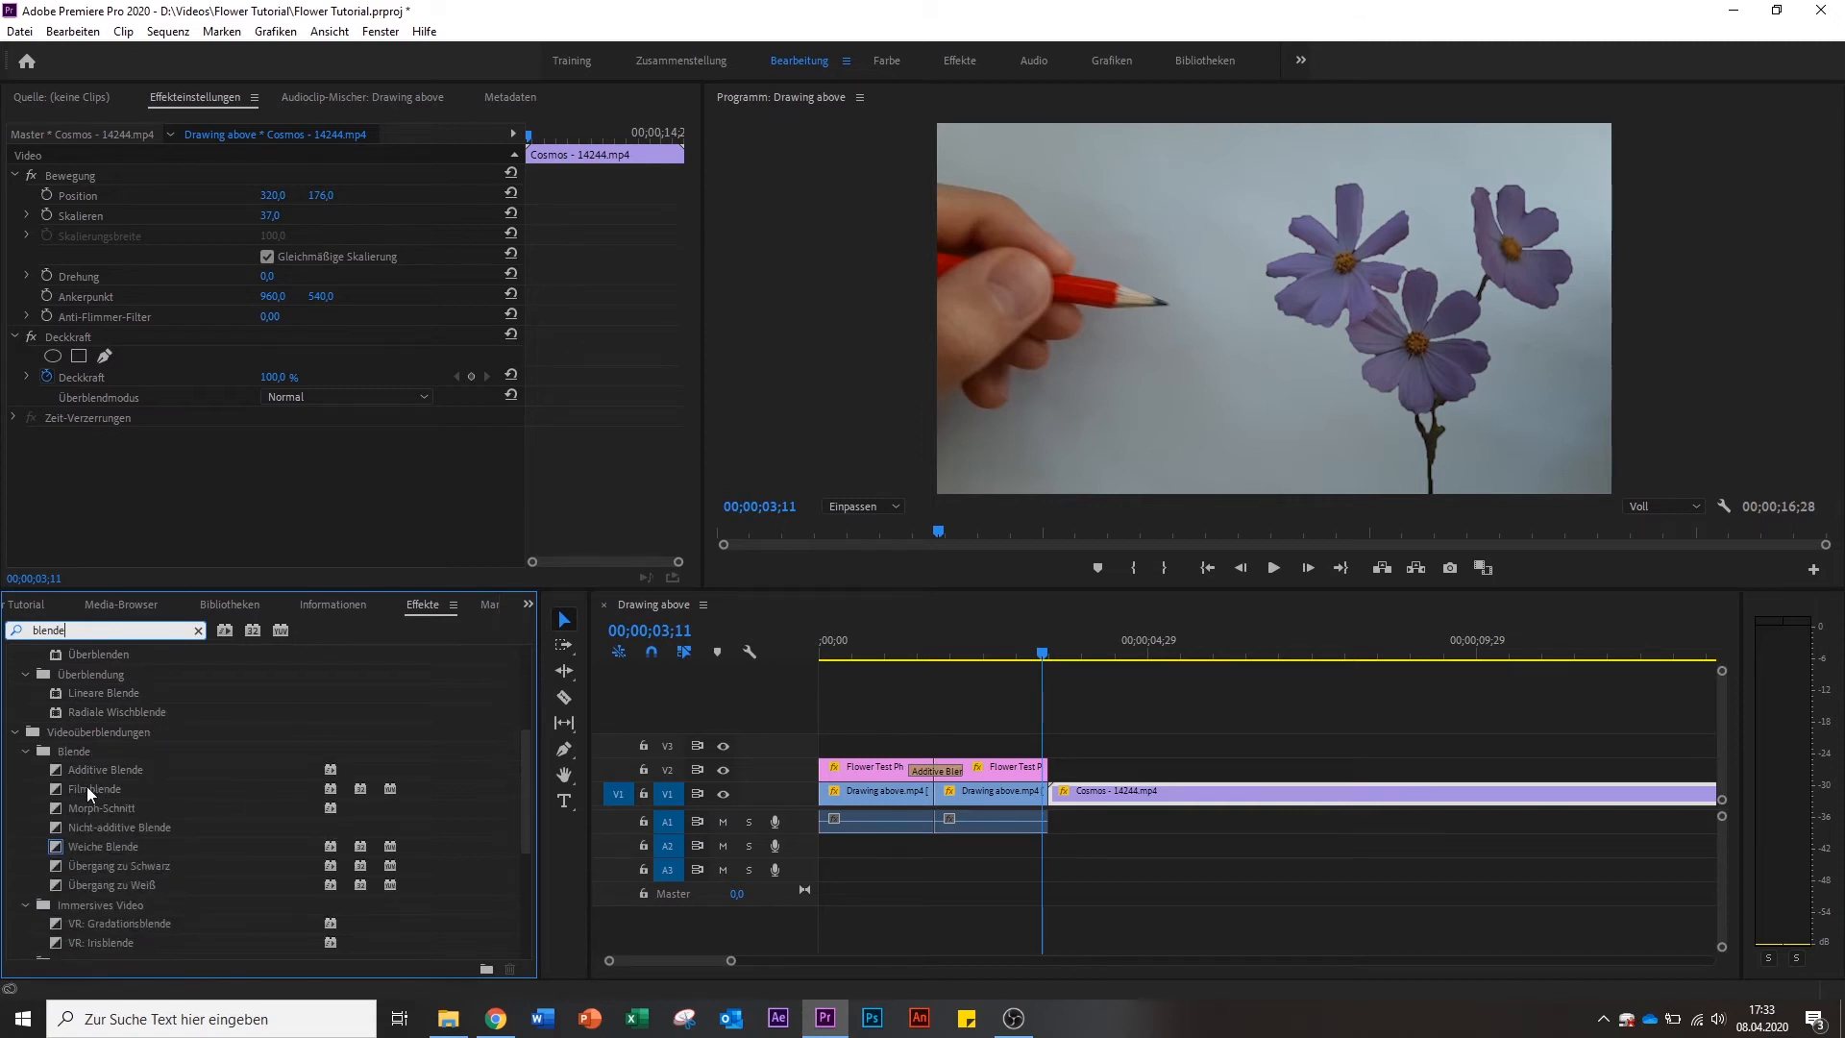
pyautogui.moveTo(87, 788); pyautogui.dragTo(1046, 794)
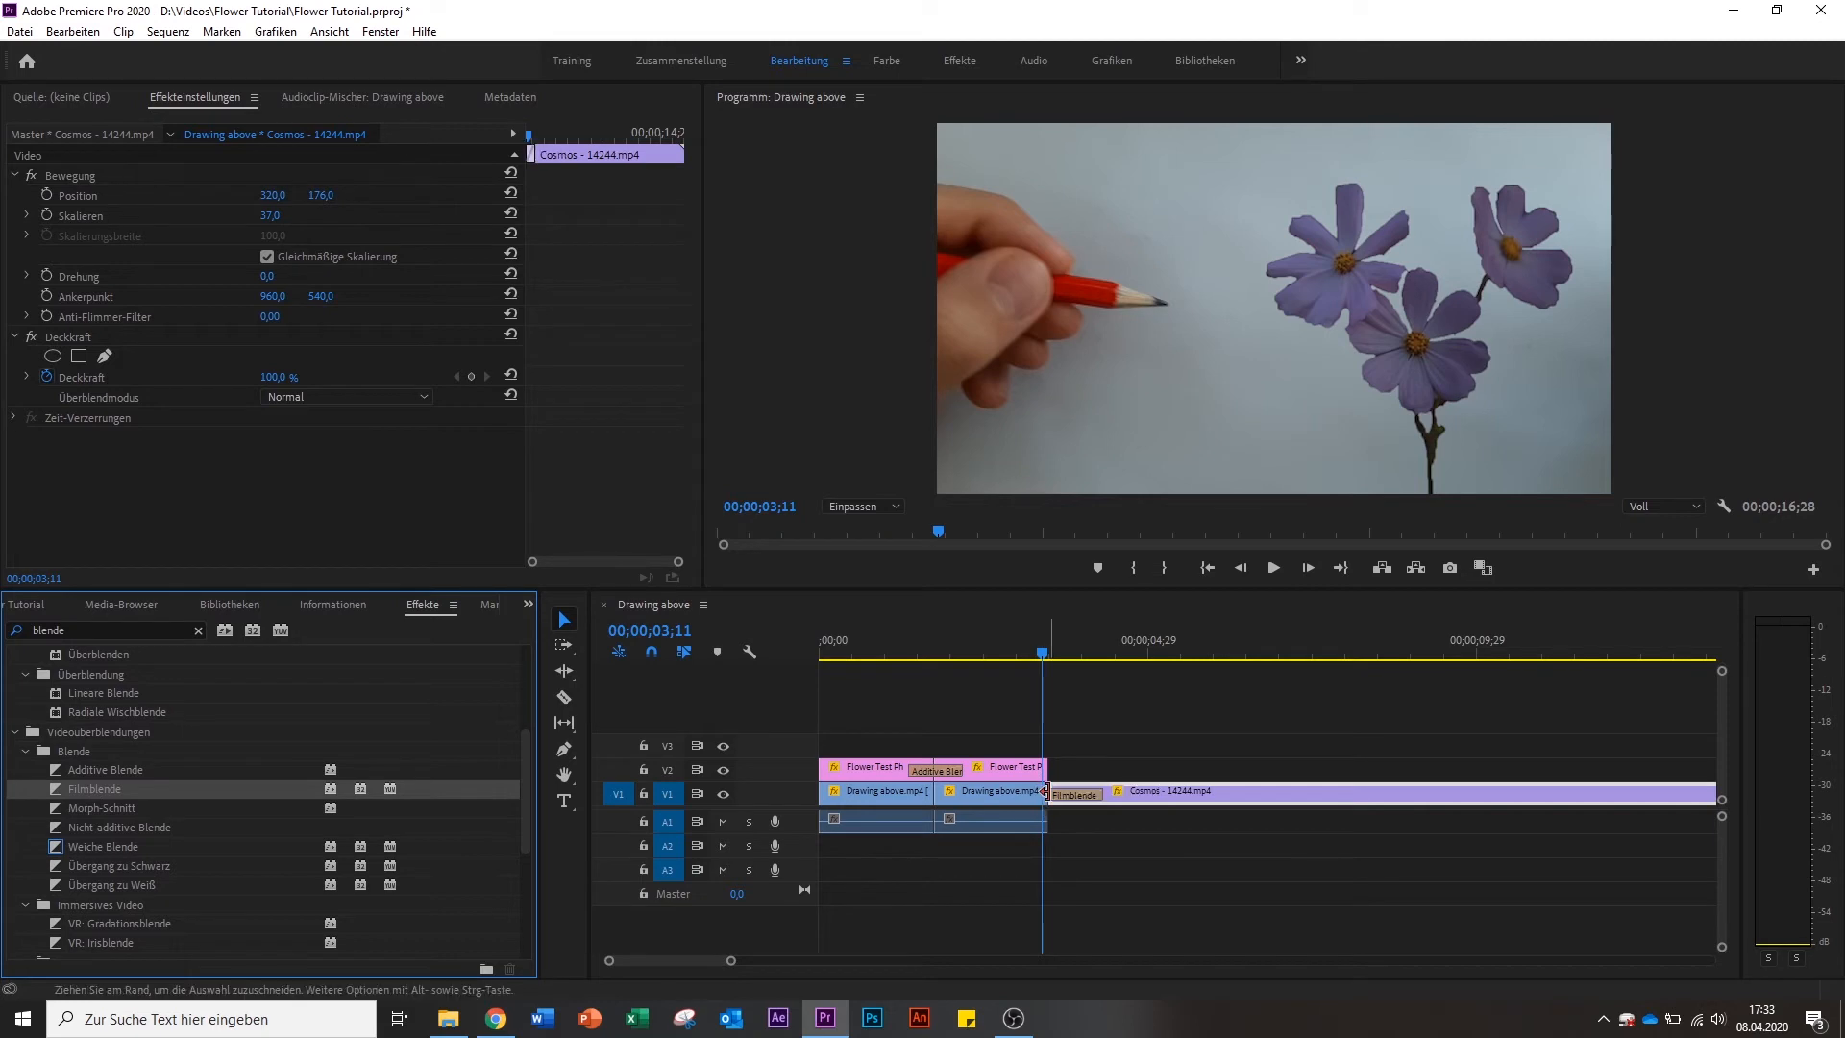
# Play and scrub the sequence from the beginning to check the Filmblende transition into the Cosmos footage.
pyautogui.press('space')
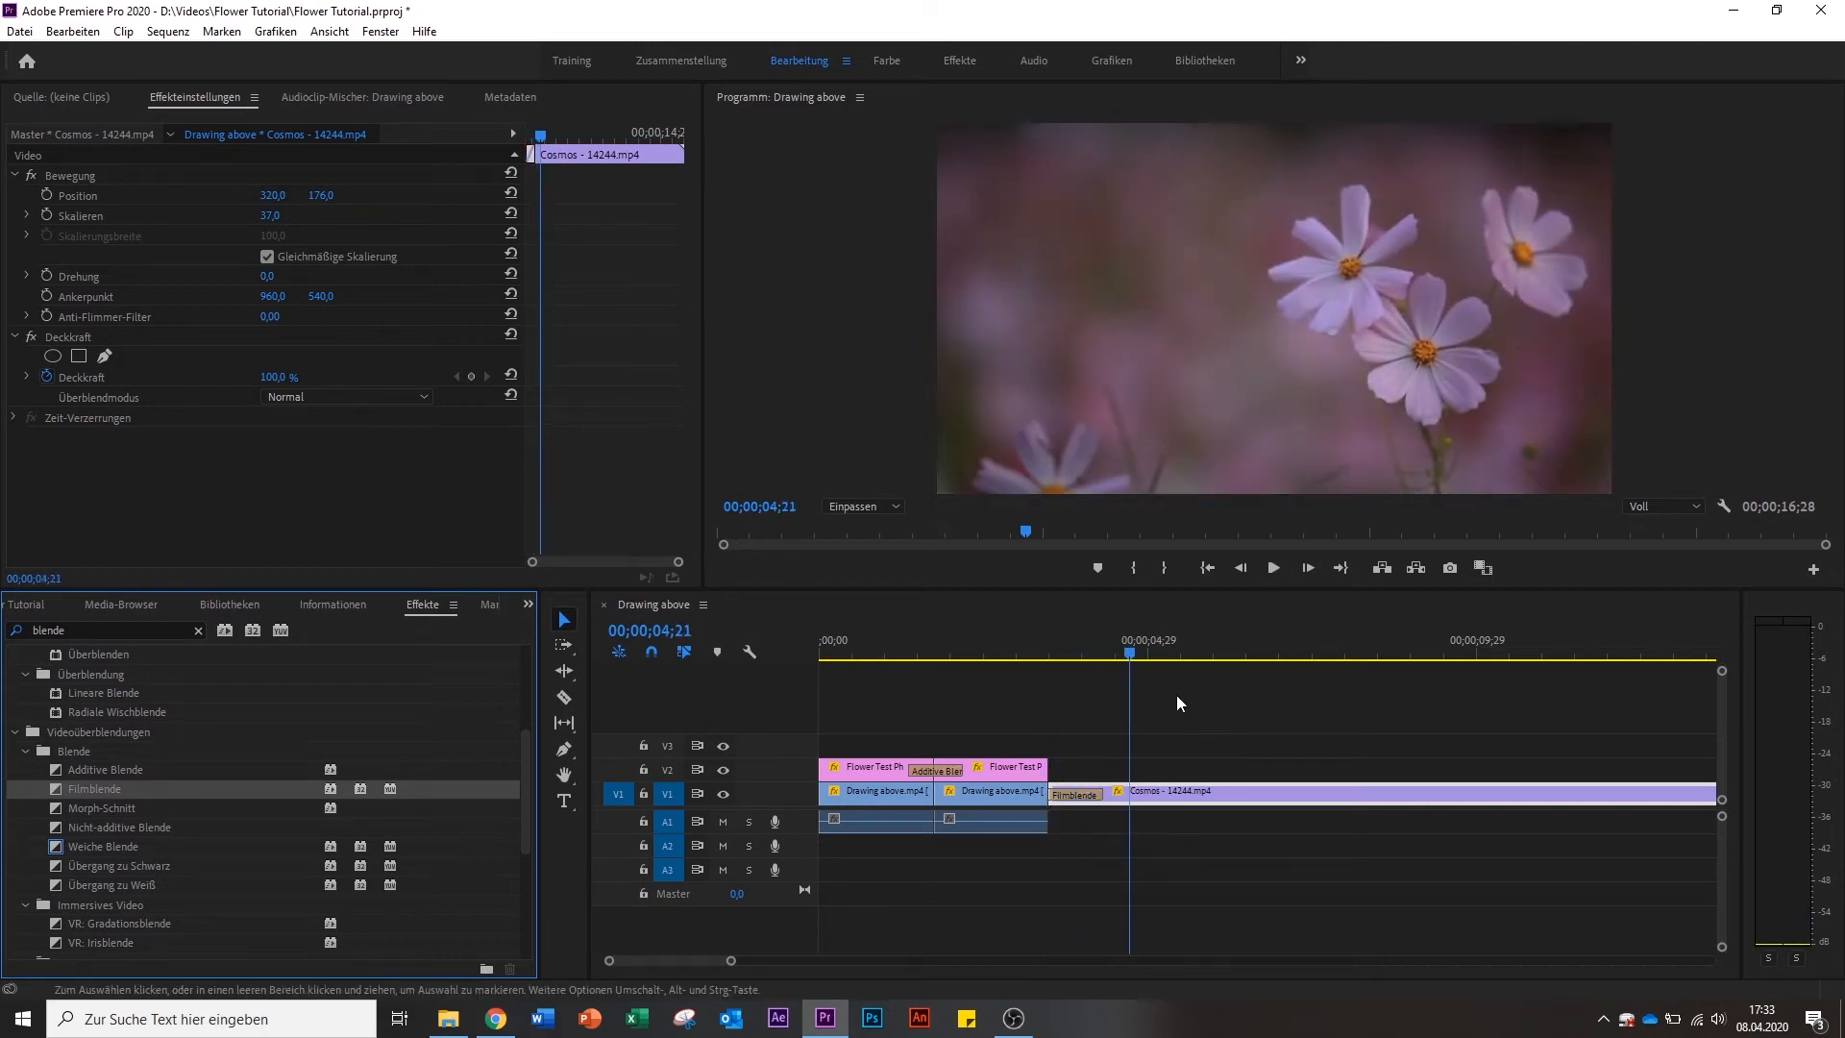
pyautogui.moveTo(1105, 656); pyautogui.dragTo(631, 667)
pyautogui.click(1097, 656)
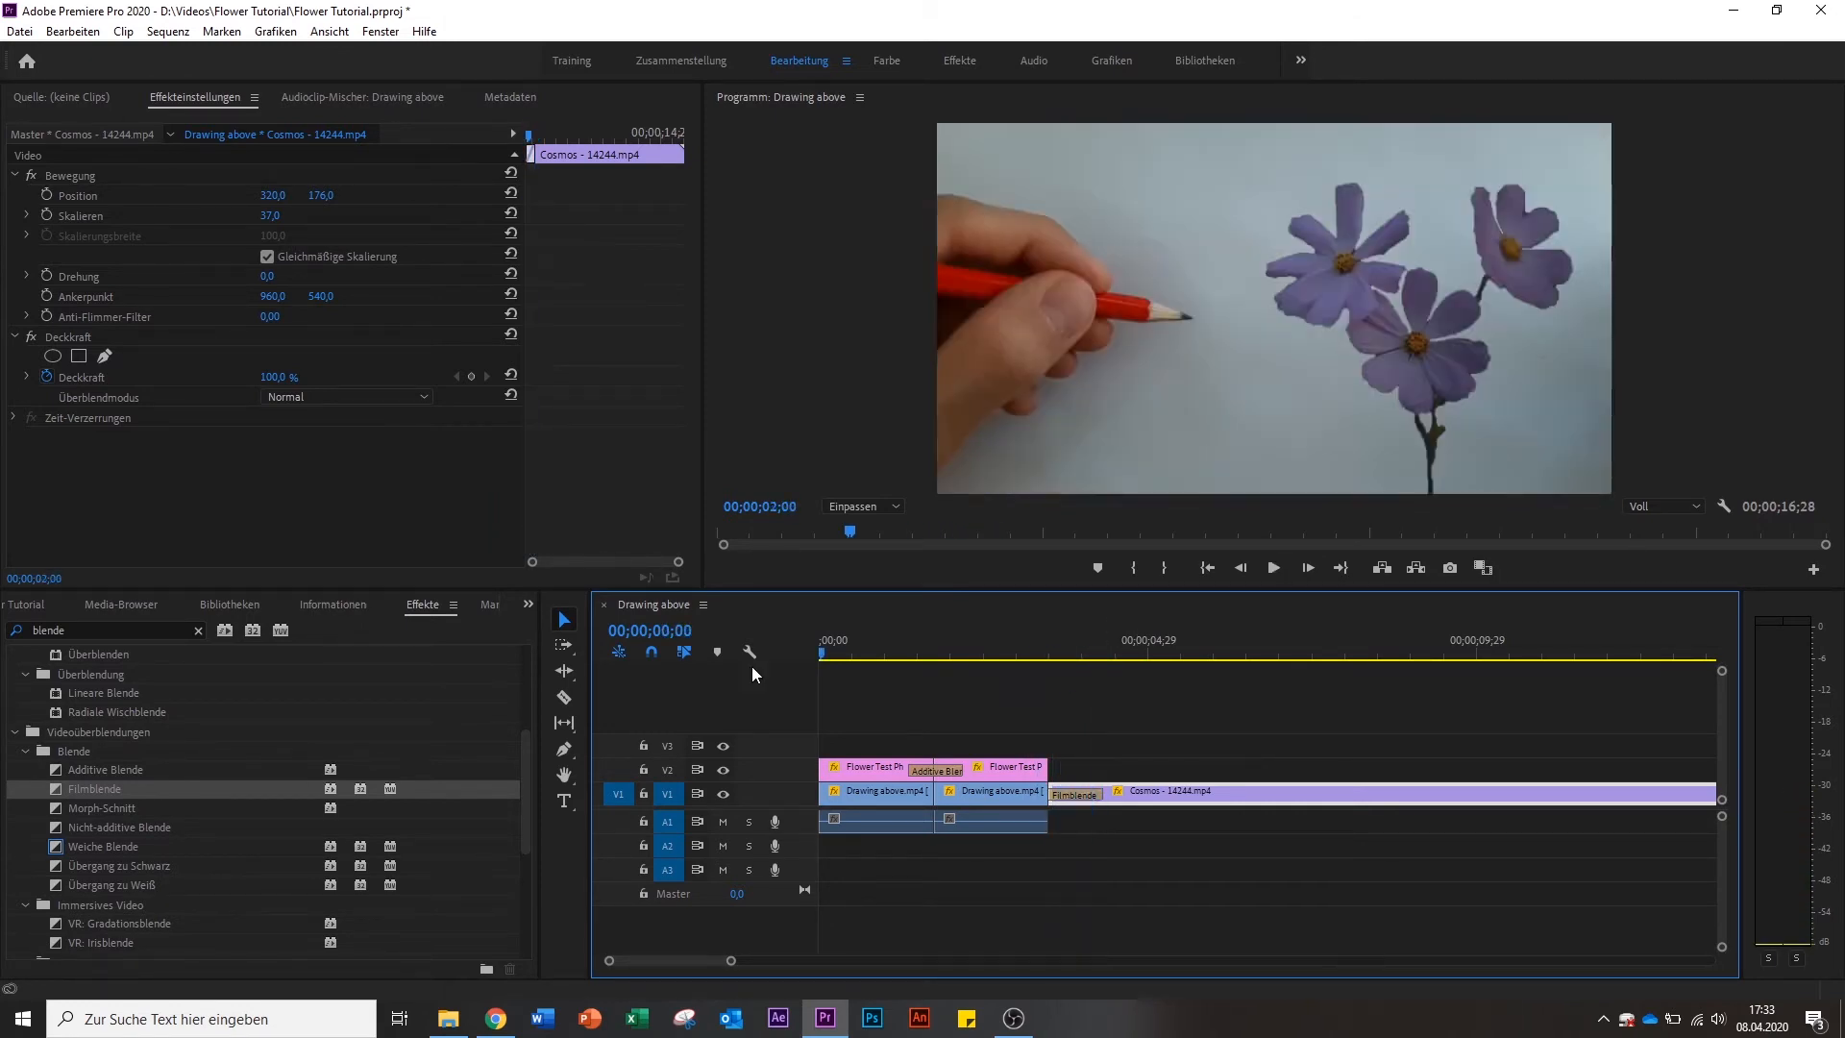
pyautogui.press('space')
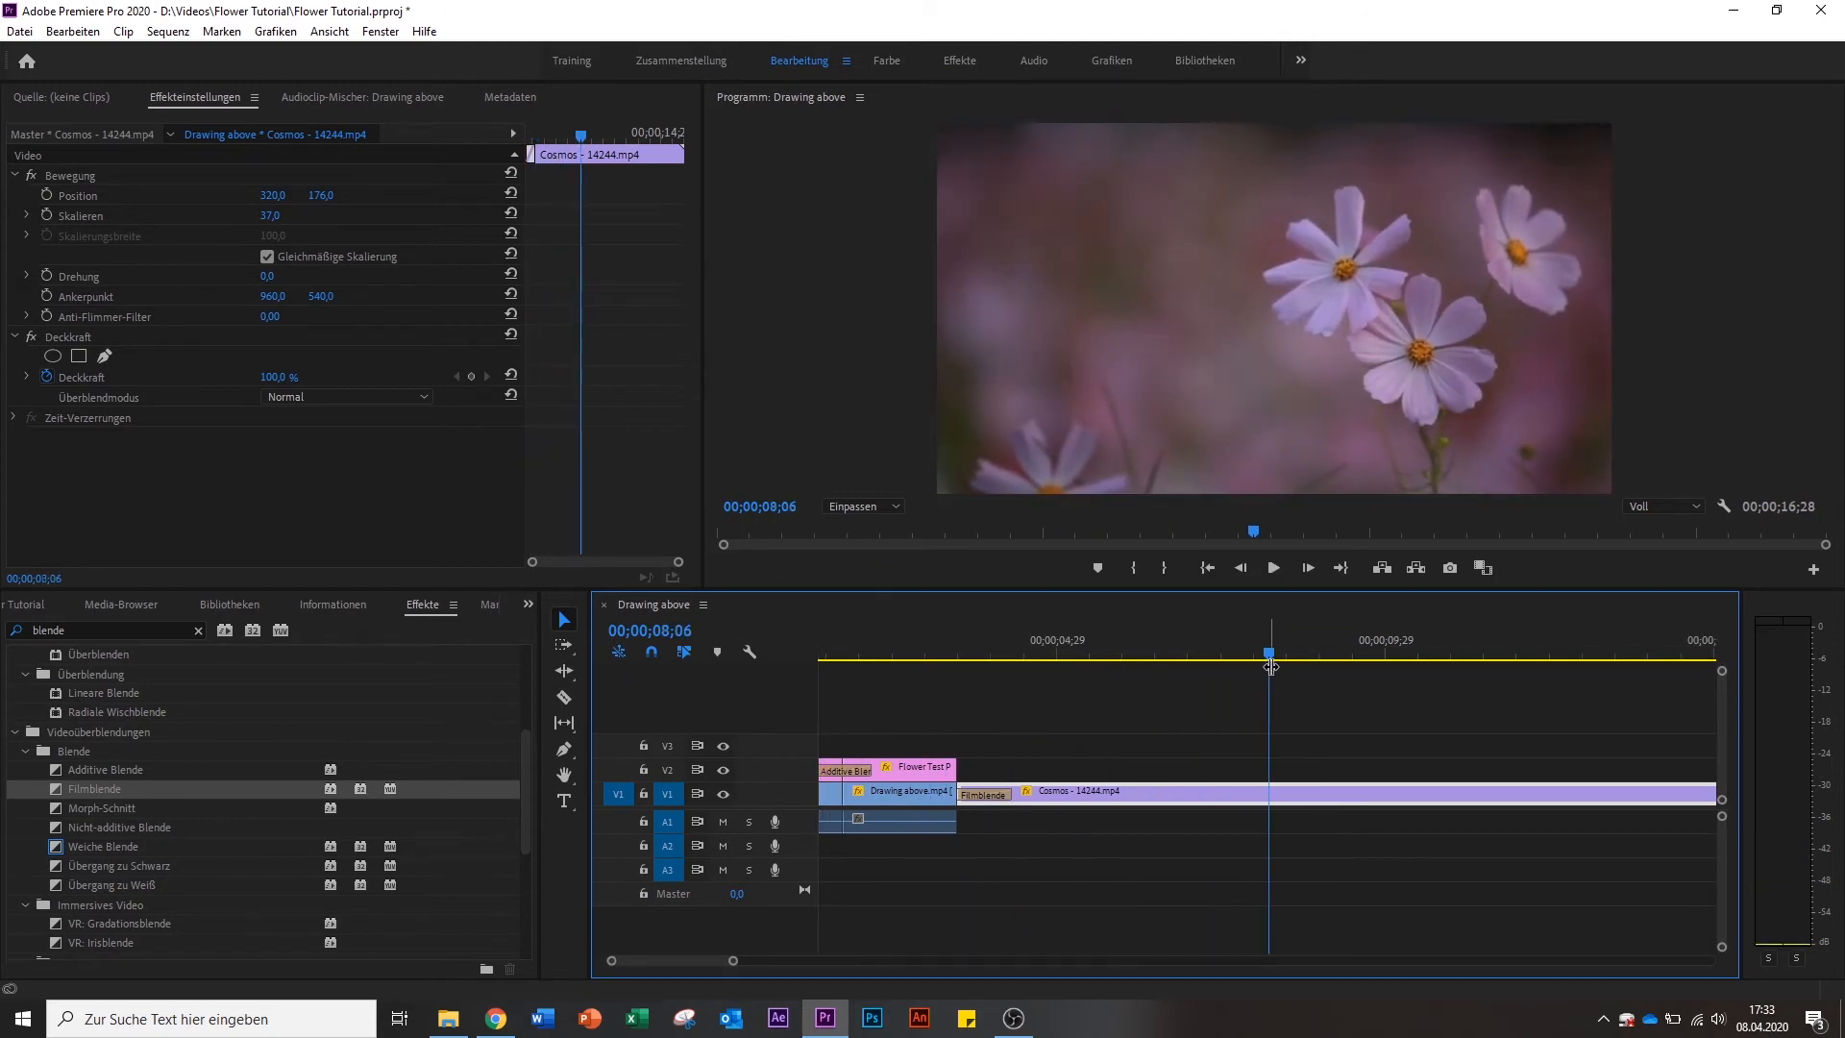
pyautogui.moveTo(1269, 661); pyautogui.dragTo(707, 722)
pyautogui.press('space')
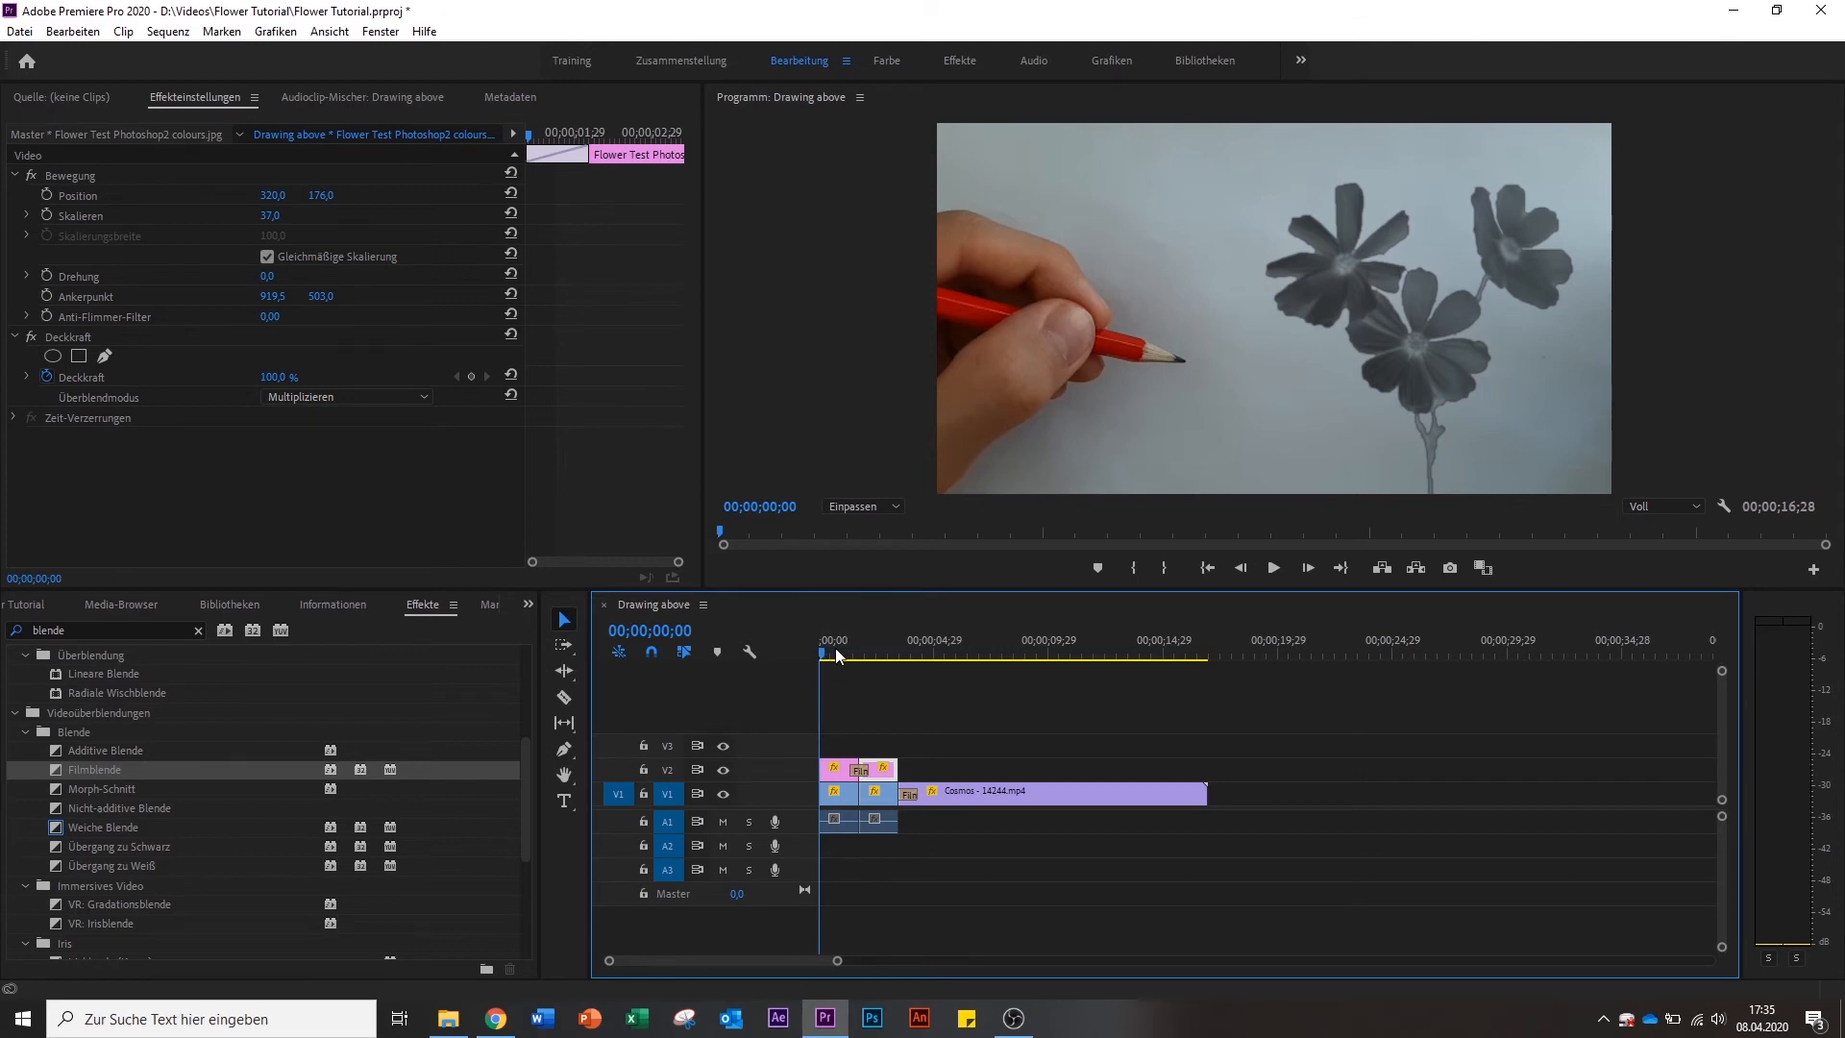
# Play the section around the cut between the grey and coloured flower clips to check its transition.
pyautogui.moveTo(836, 655); pyautogui.dragTo(855, 656)
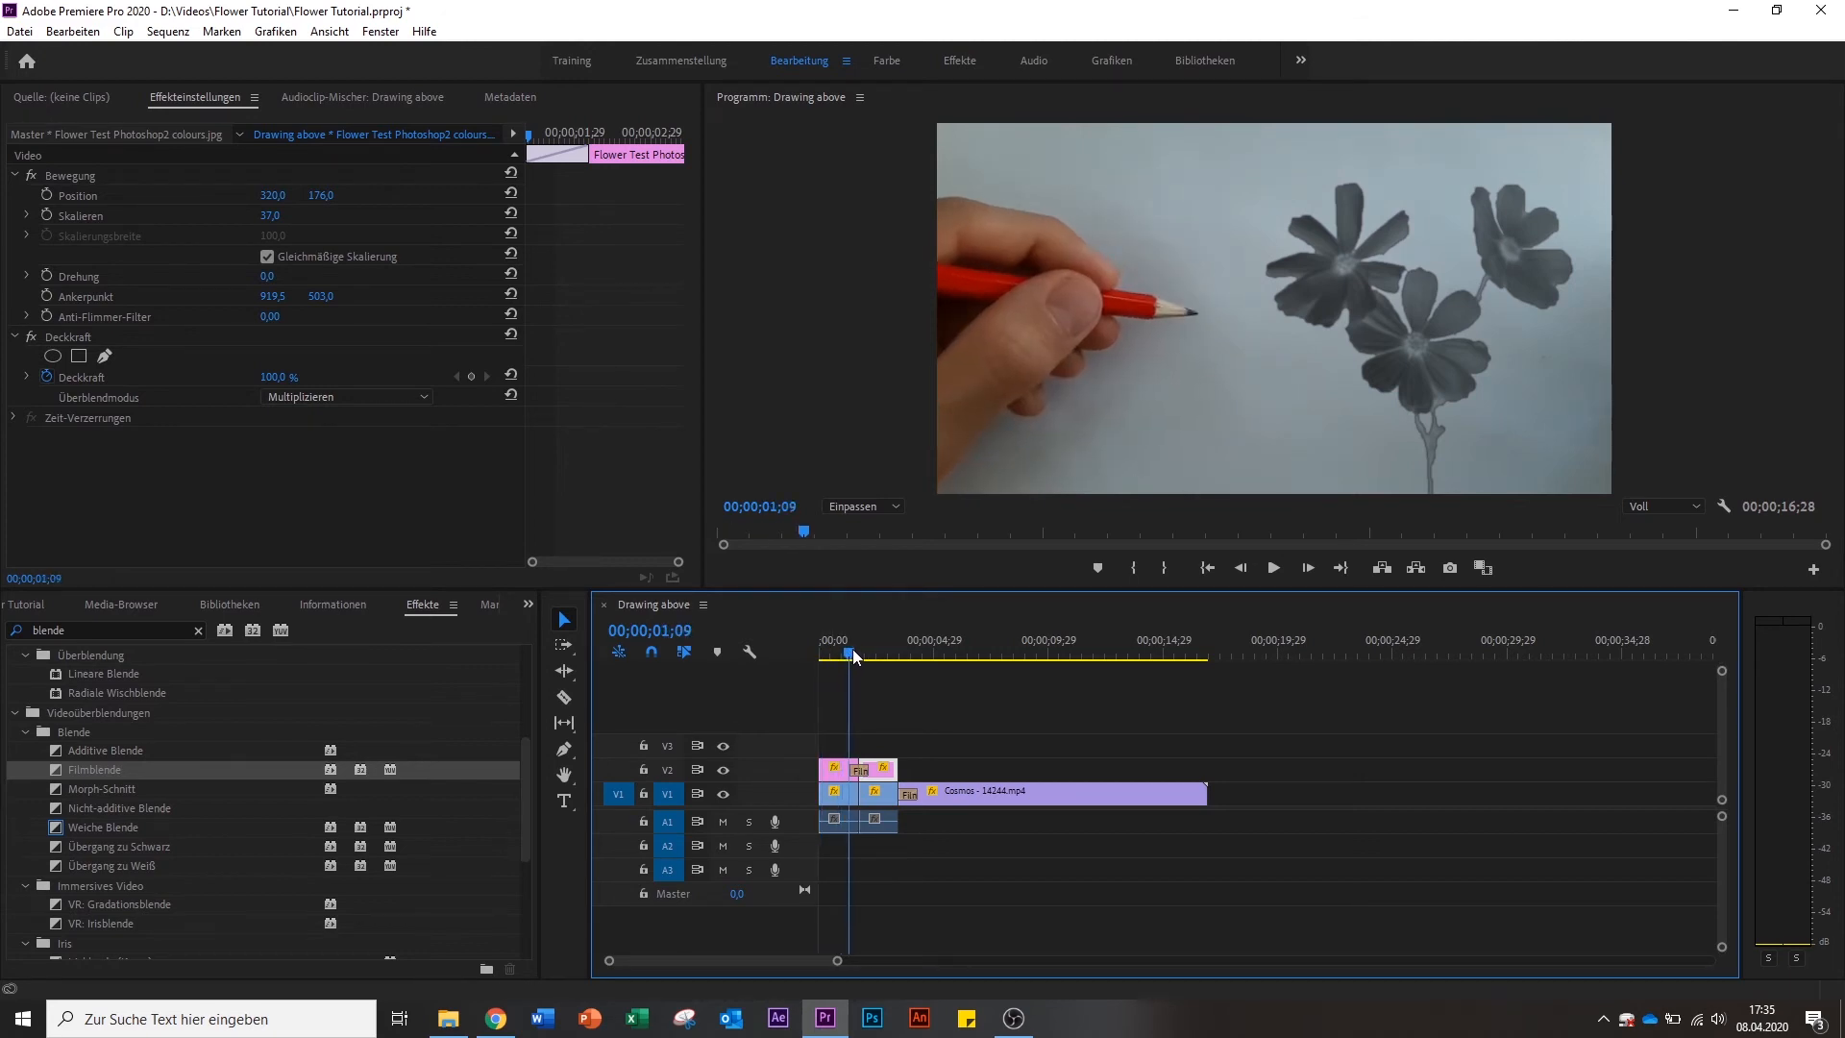
pyautogui.press('space')
pyautogui.press('space')
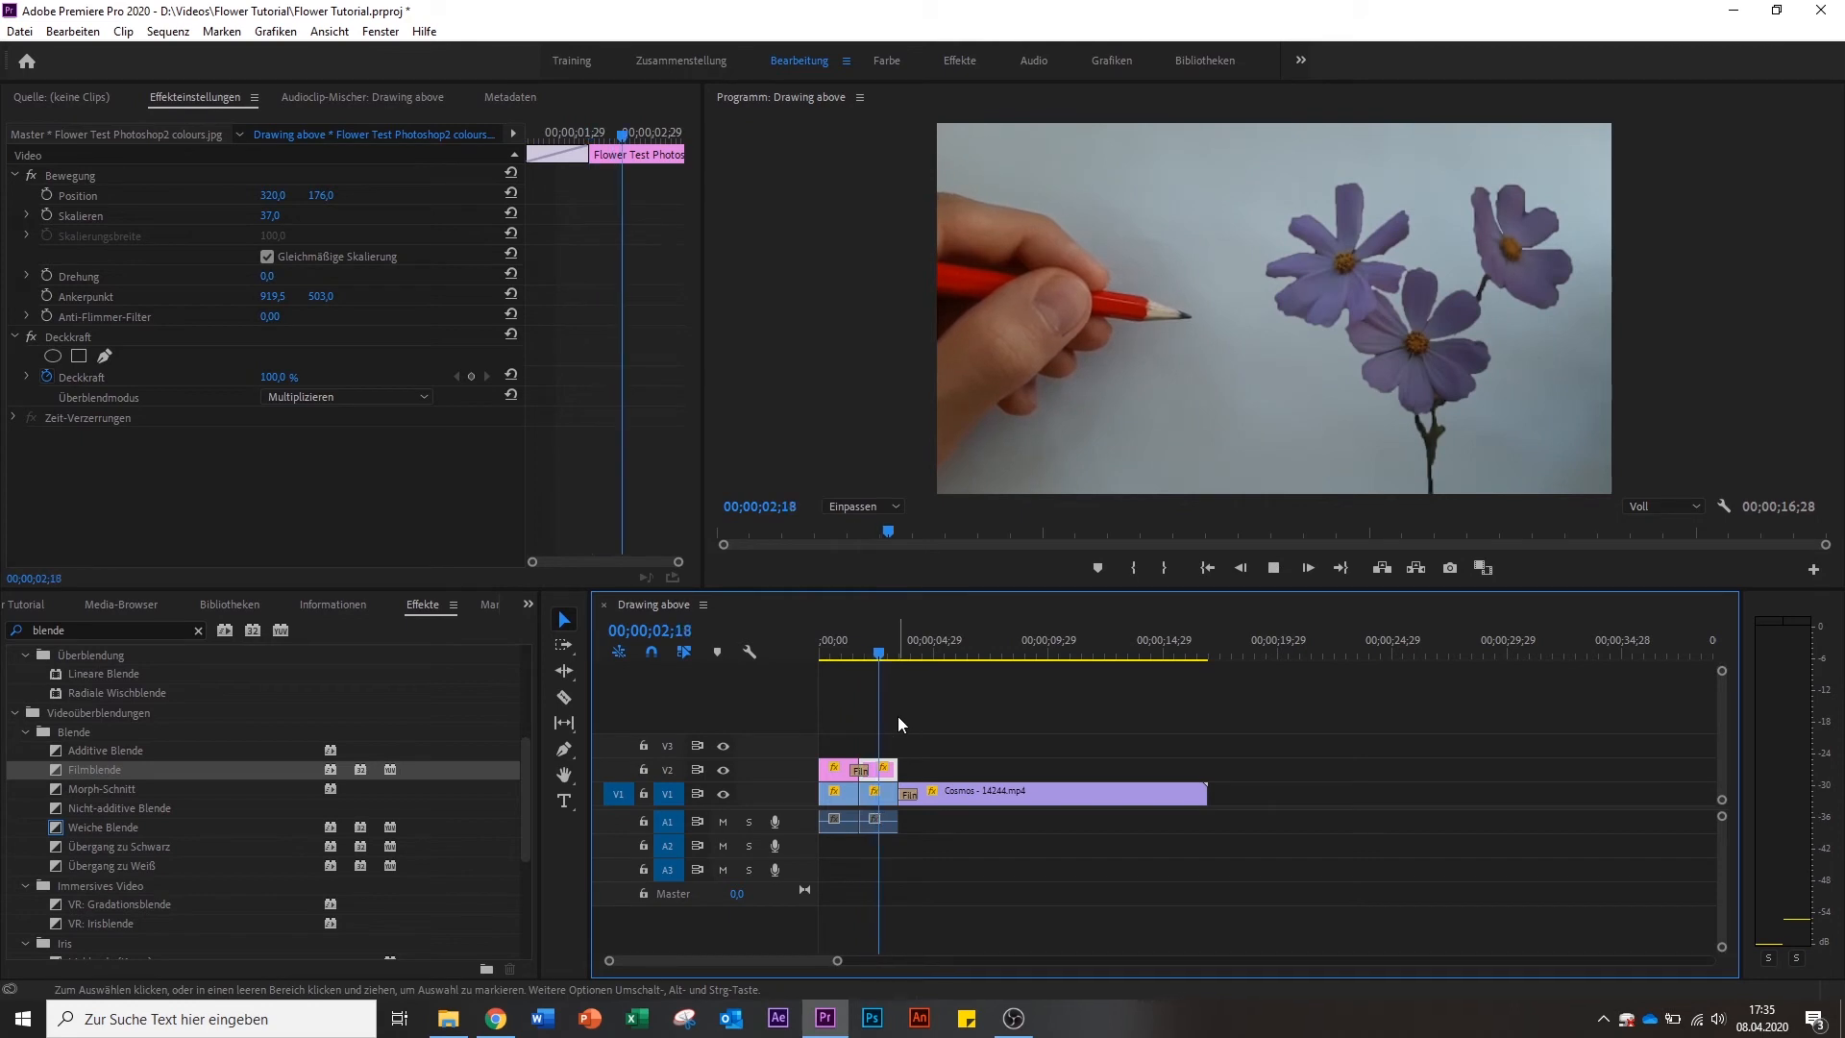
# Remove the transition between the grey and coloured flower clips, apply Filmblende there and play it back.
pyautogui.click(861, 775)
pyautogui.press('Delete')
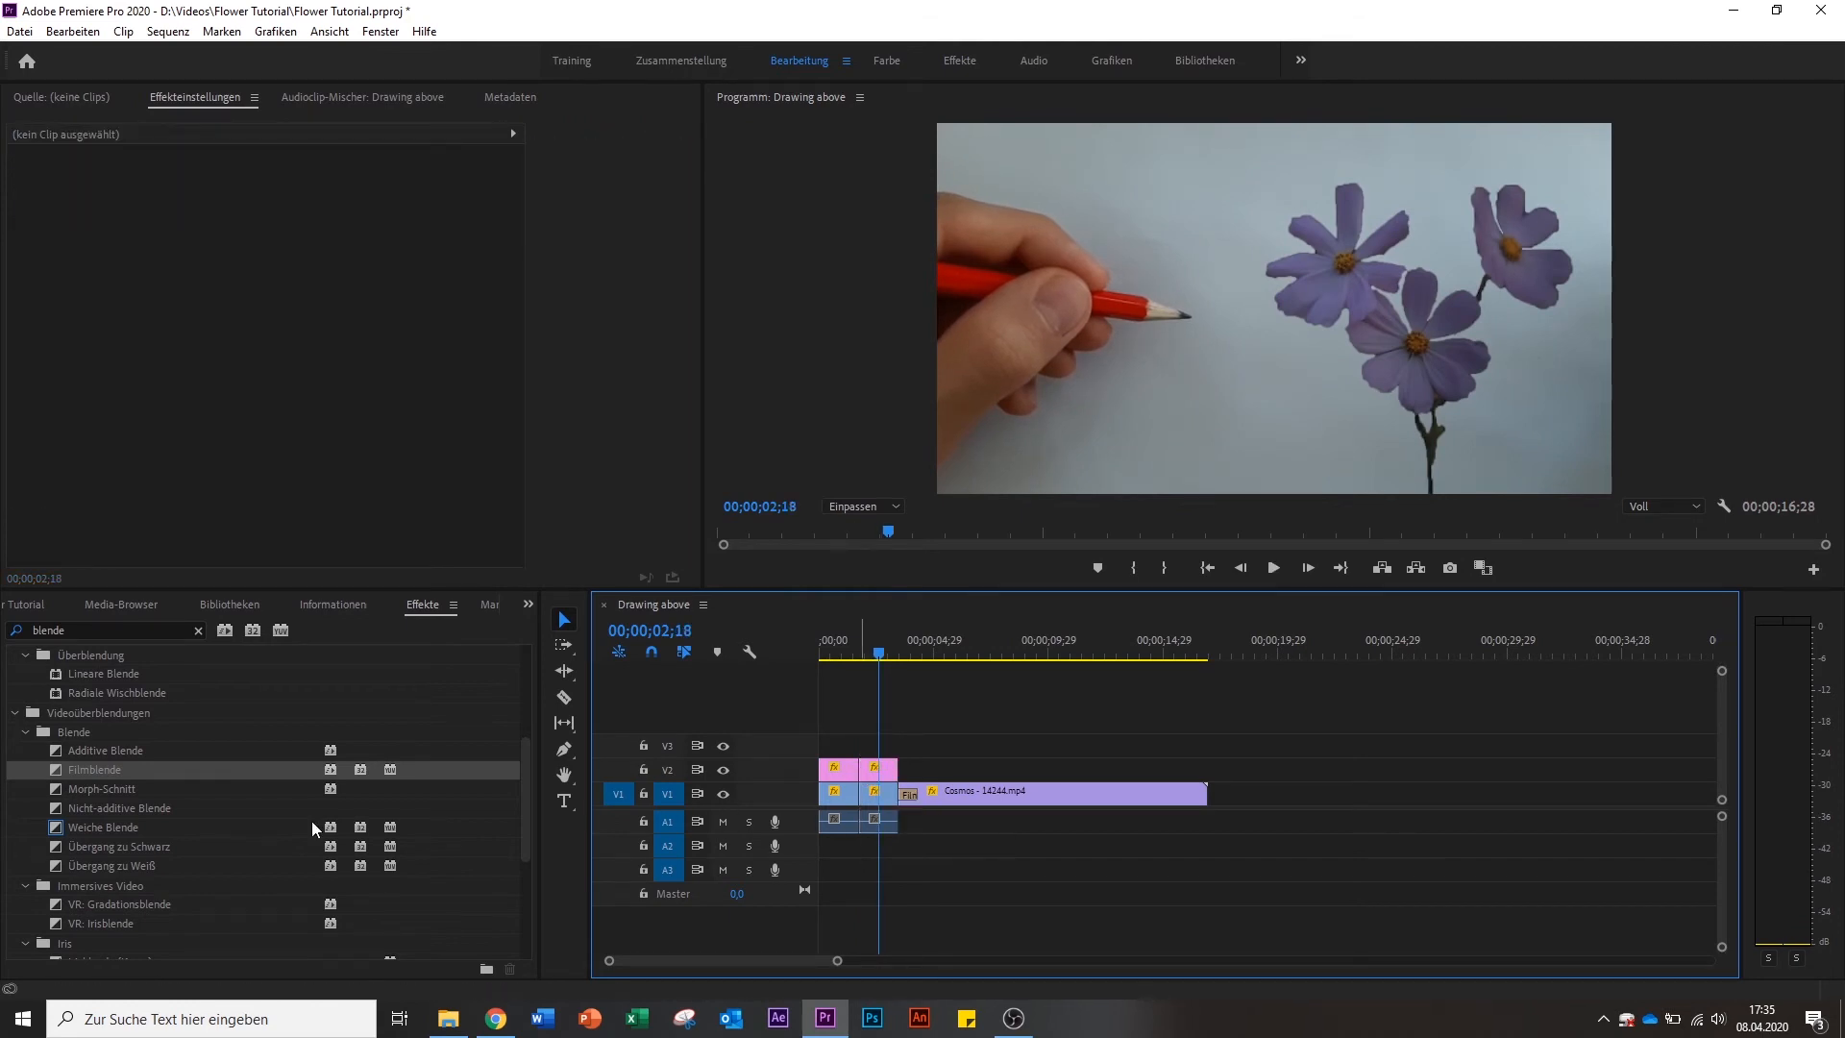
pyautogui.moveTo(101, 769); pyautogui.dragTo(863, 770)
pyautogui.moveTo(900, 661); pyautogui.dragTo(844, 660)
pyautogui.press('space')
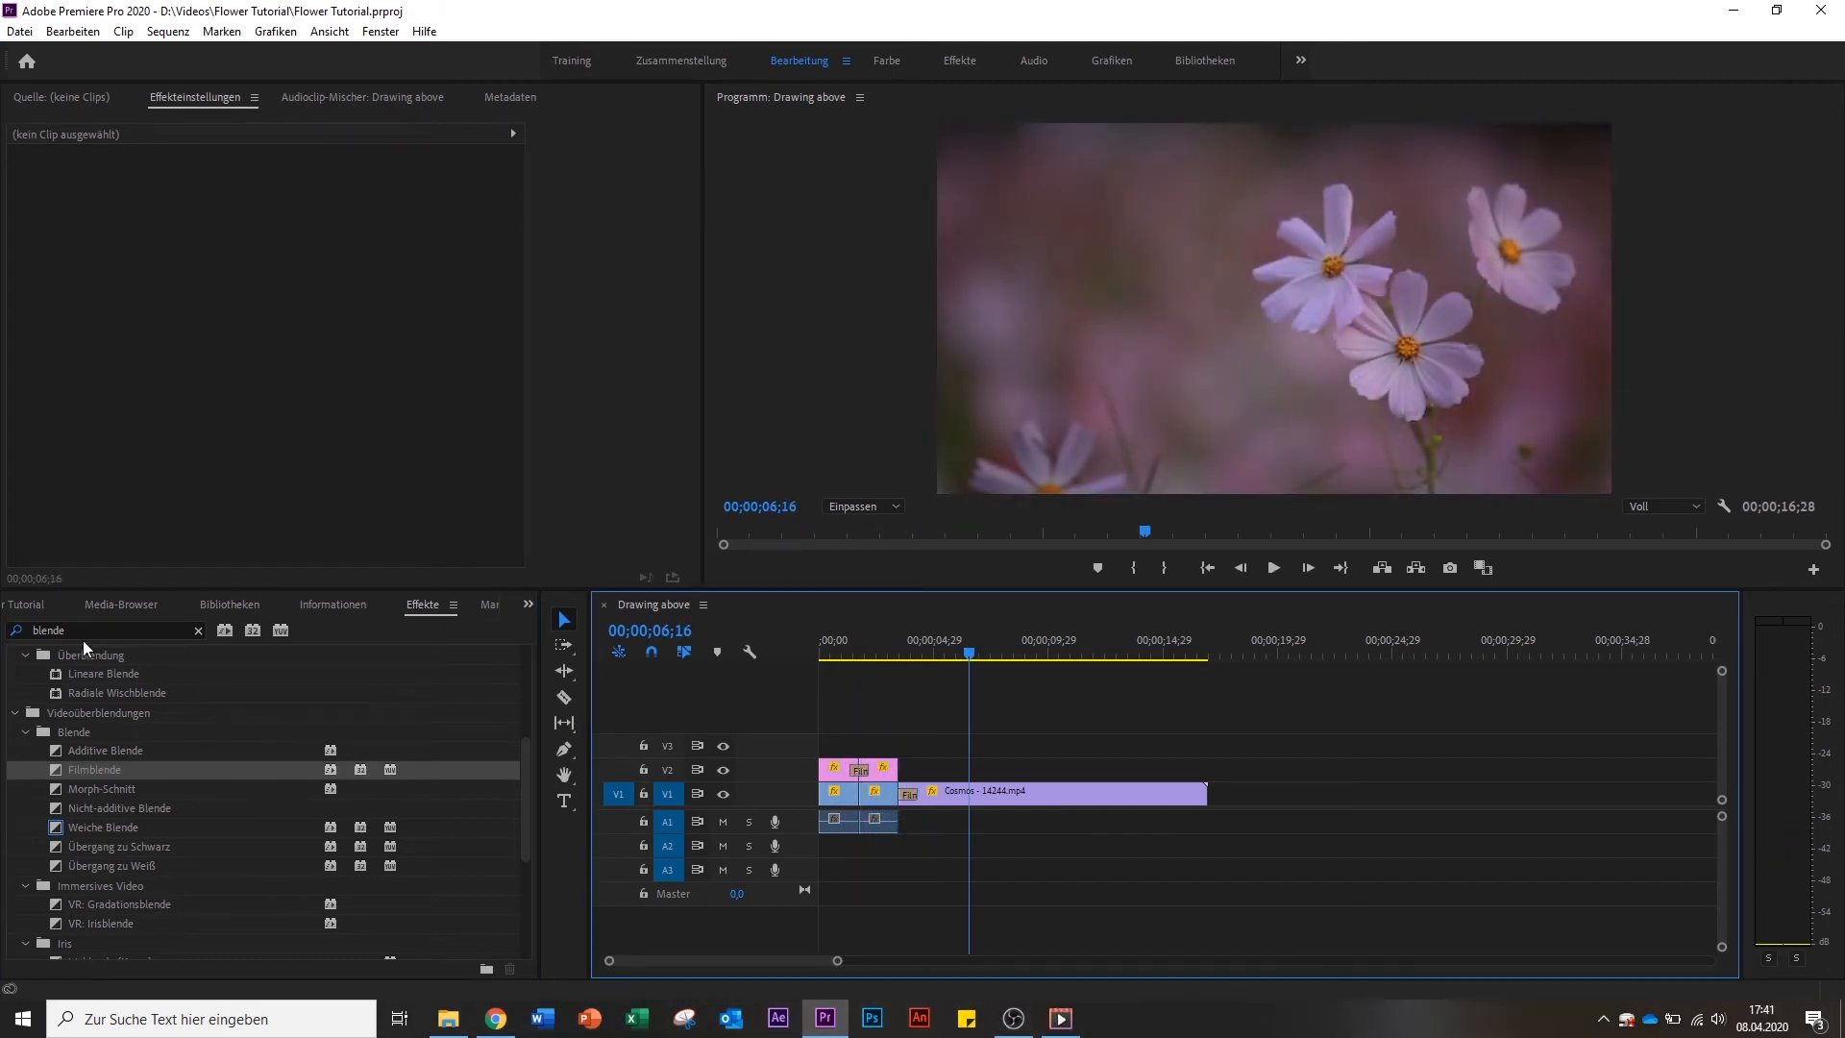
# Create a 640 x 352 adjustment layer at 23.976 fps and place it on V3 across the full length of the sequence.
pyautogui.click(26, 604)
pyautogui.click(478, 960)
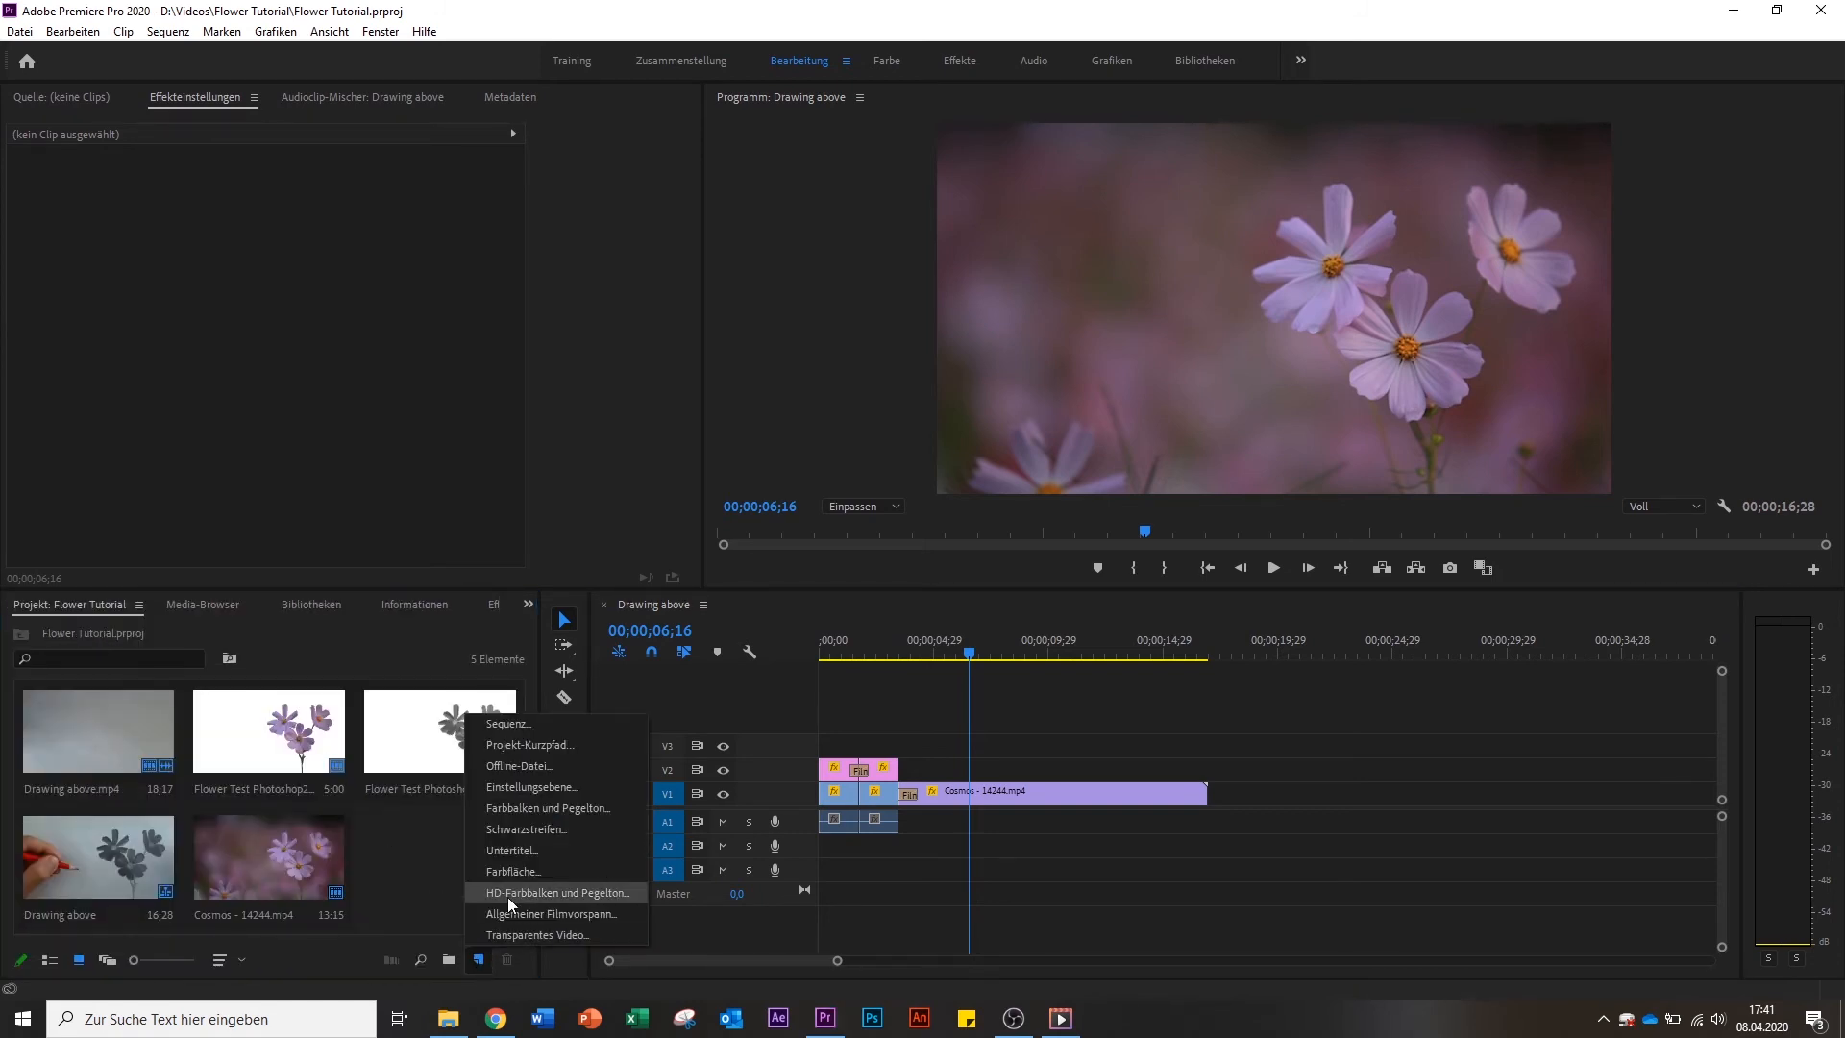
pyautogui.click(533, 788)
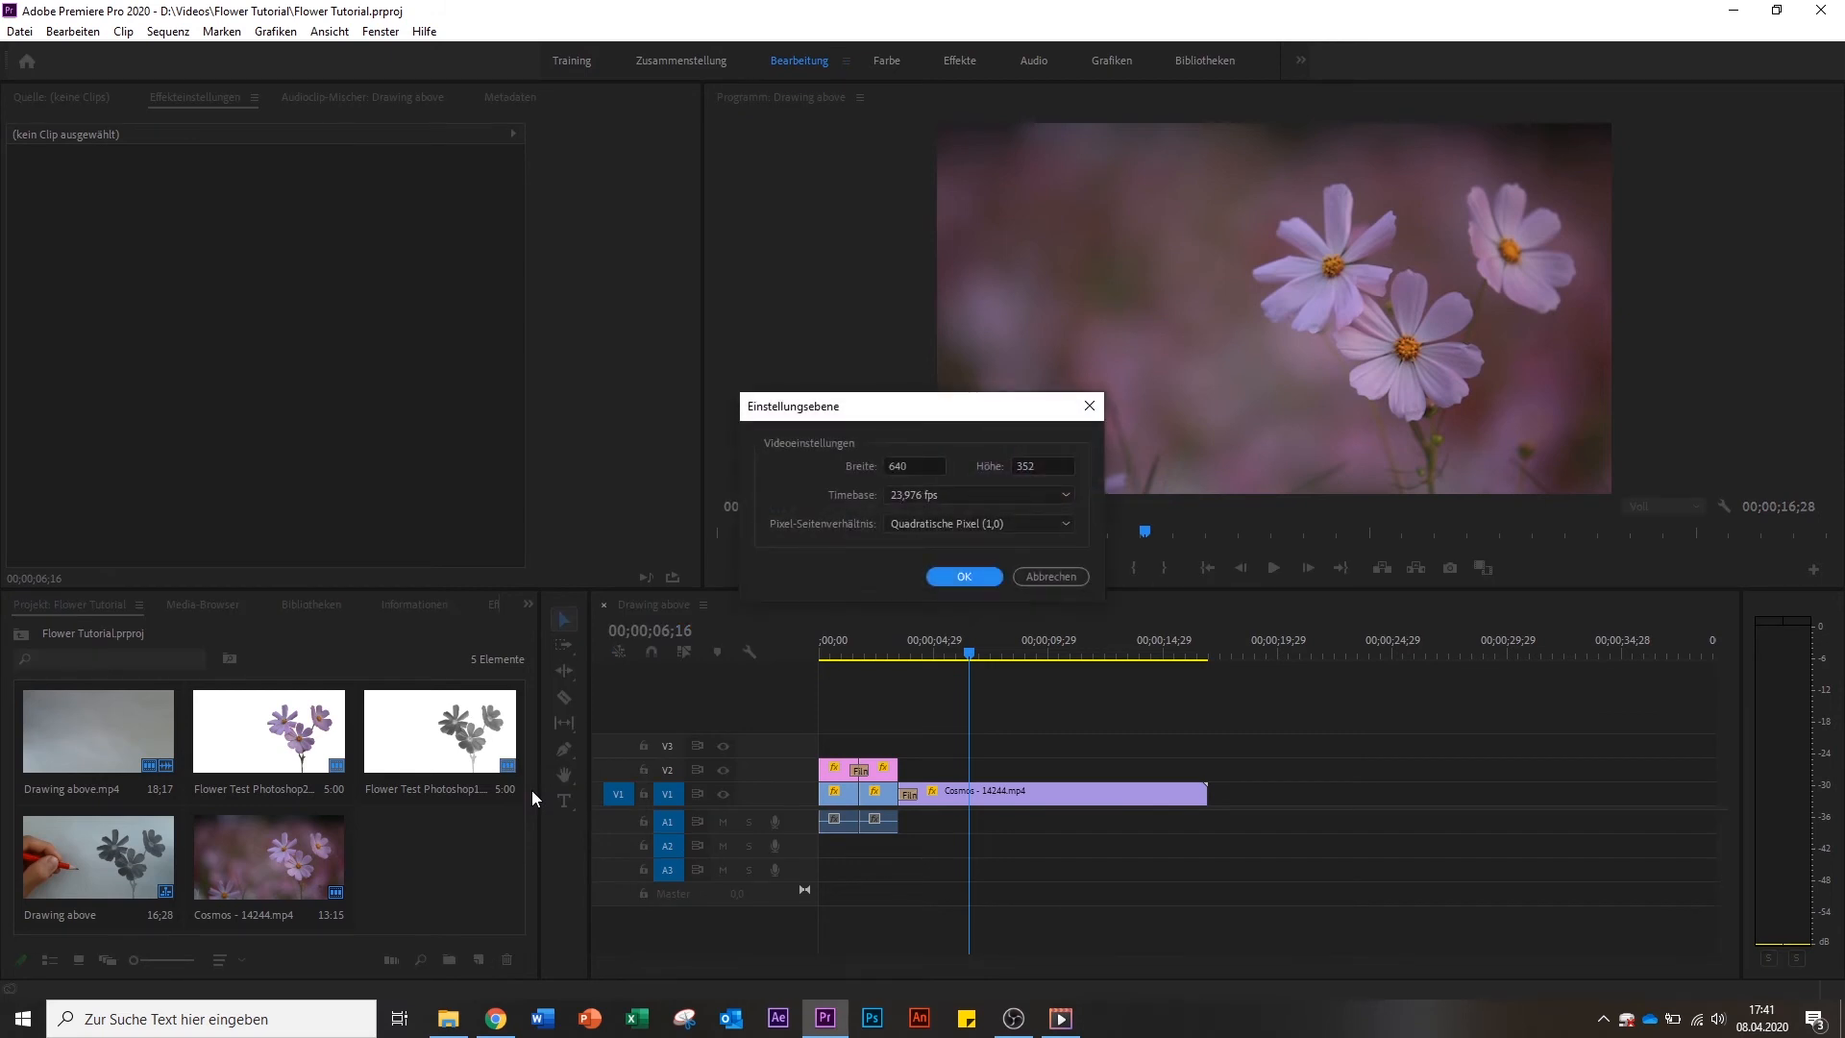
pyautogui.click(962, 579)
pyautogui.moveTo(441, 856); pyautogui.dragTo(827, 759)
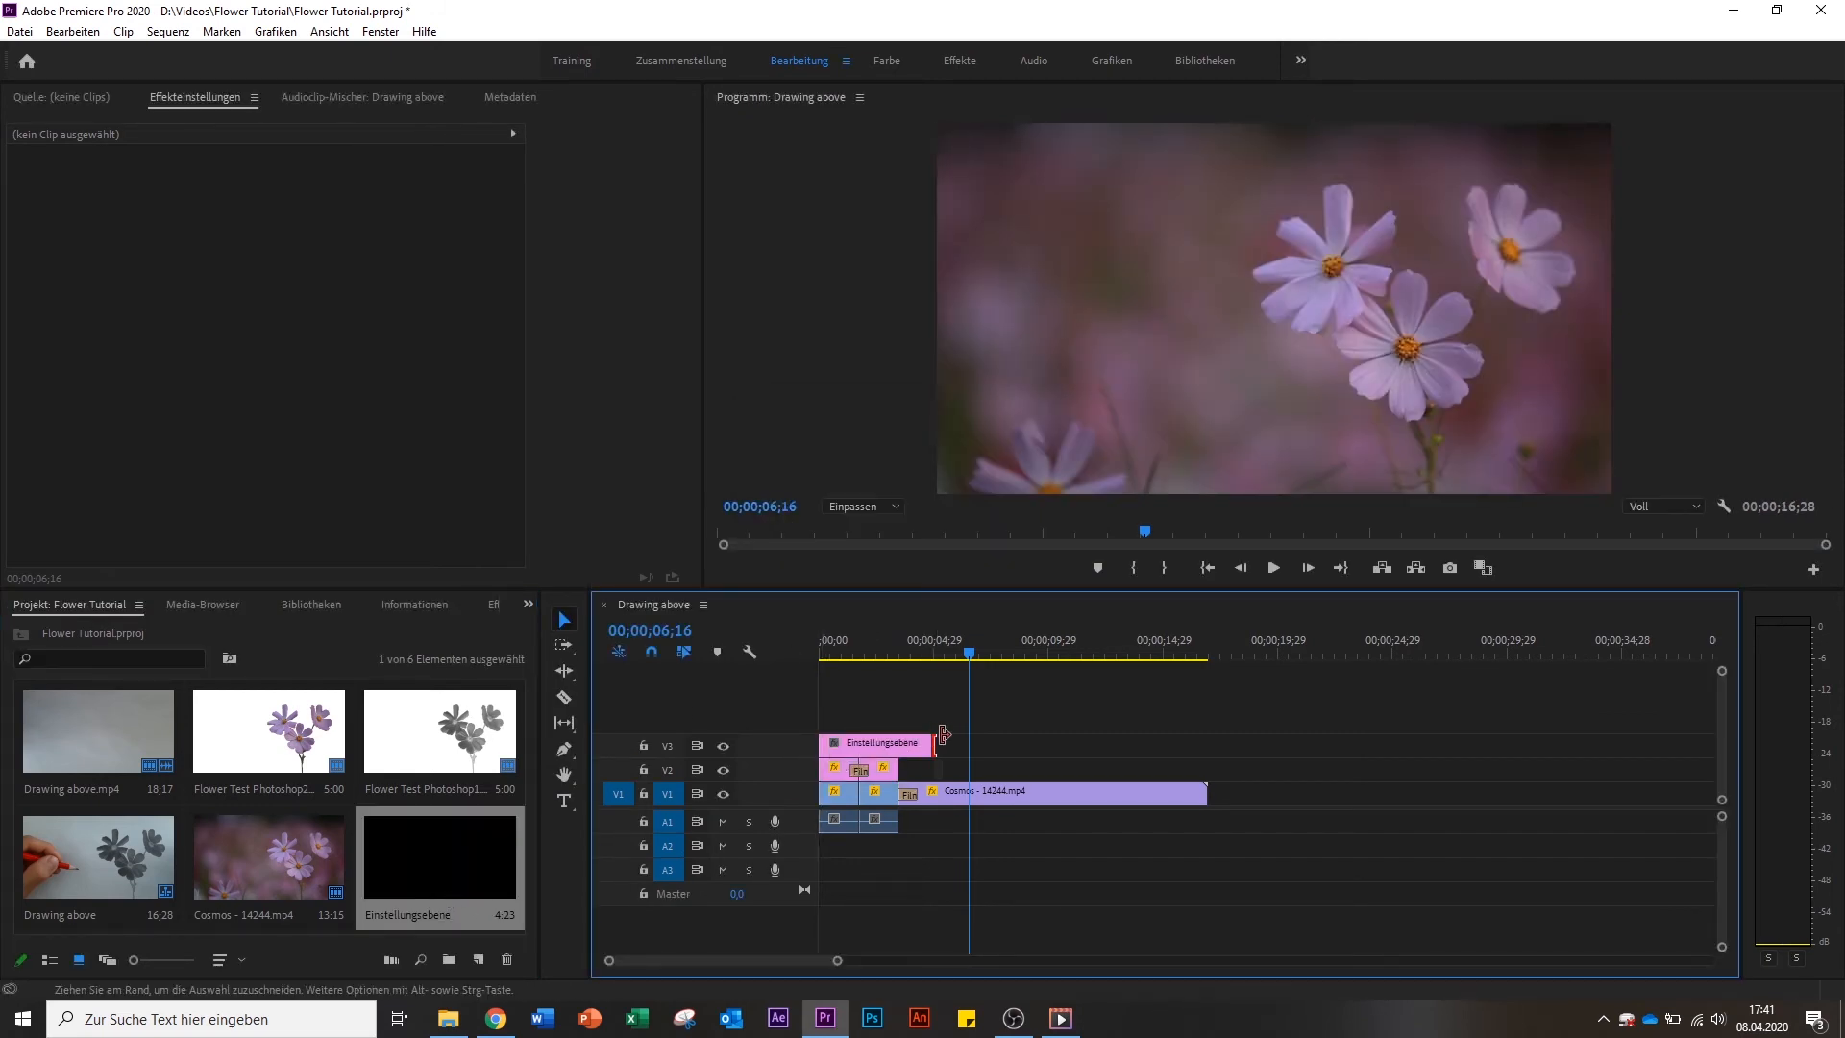
pyautogui.moveTo(942, 738); pyautogui.dragTo(1208, 743)
pyautogui.moveTo(972, 663); pyautogui.dragTo(823, 654)
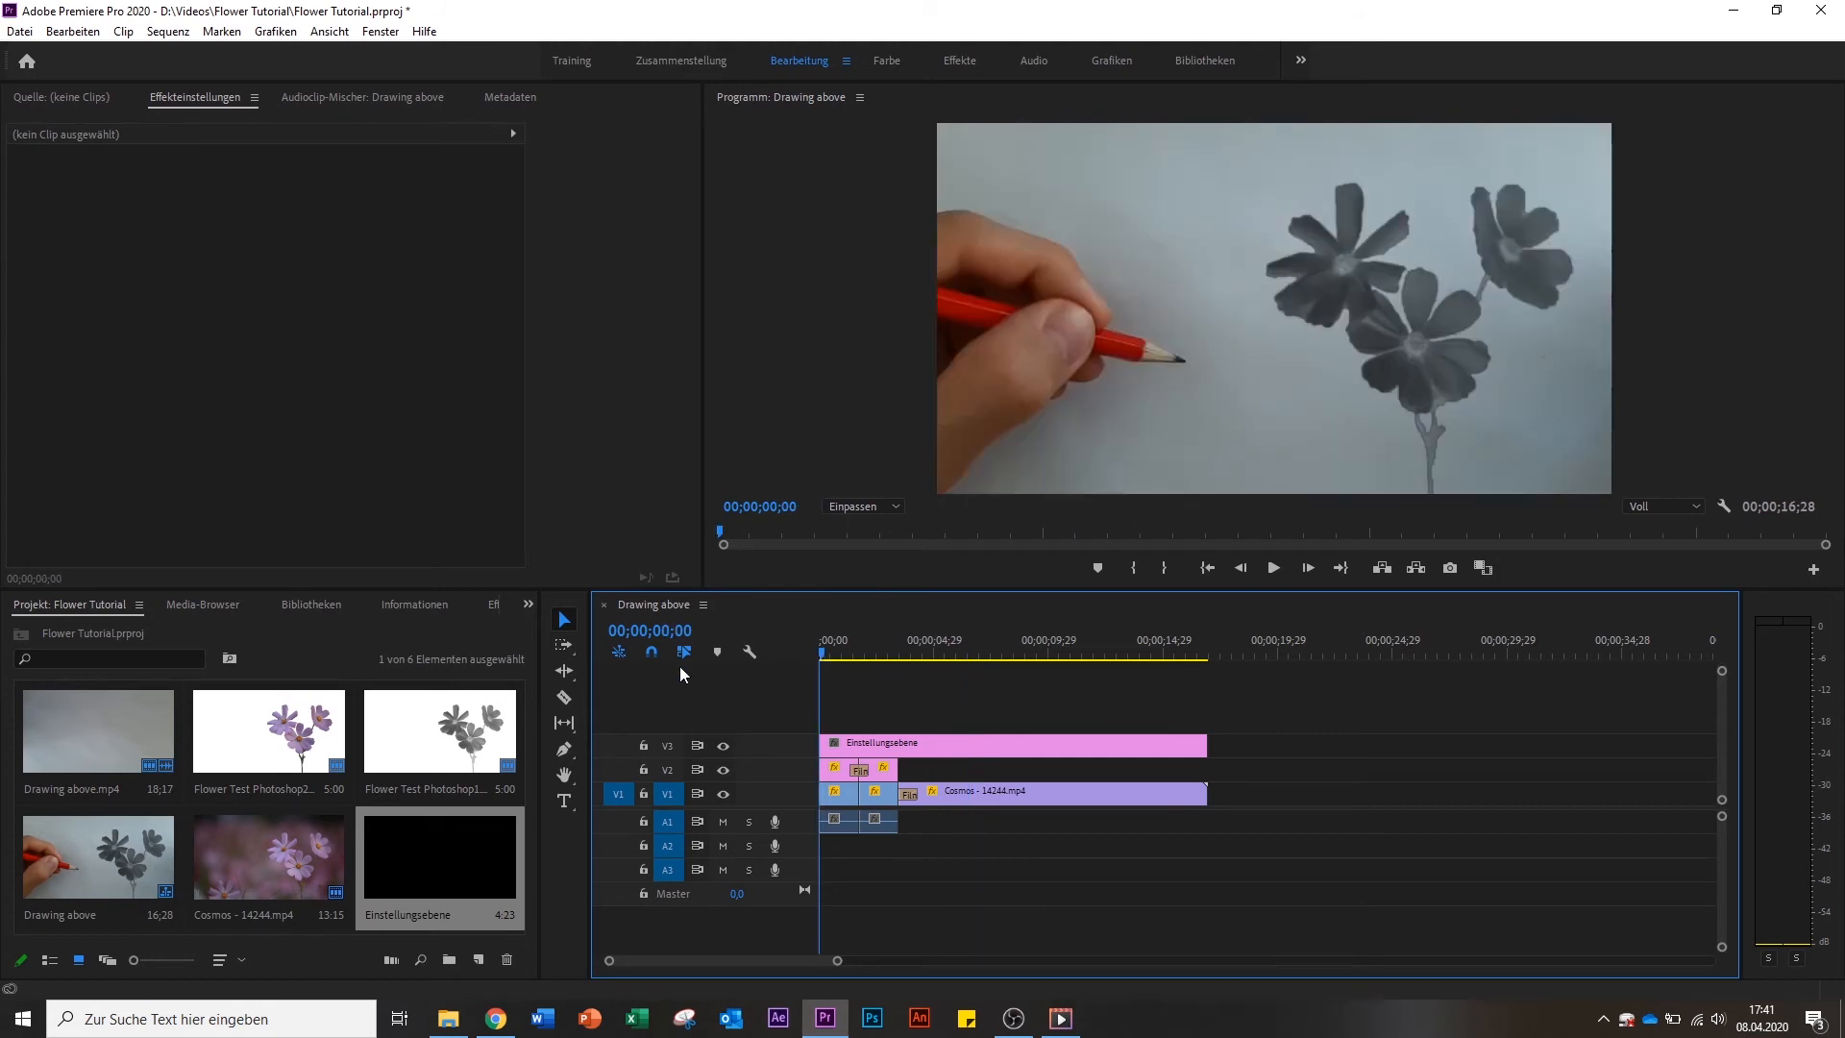
# Find the Zuschneiden video effect by searching "zuschne" and apply it to the adjustment layer on V3.
pyautogui.click(445, 604)
pyautogui.click(490, 605)
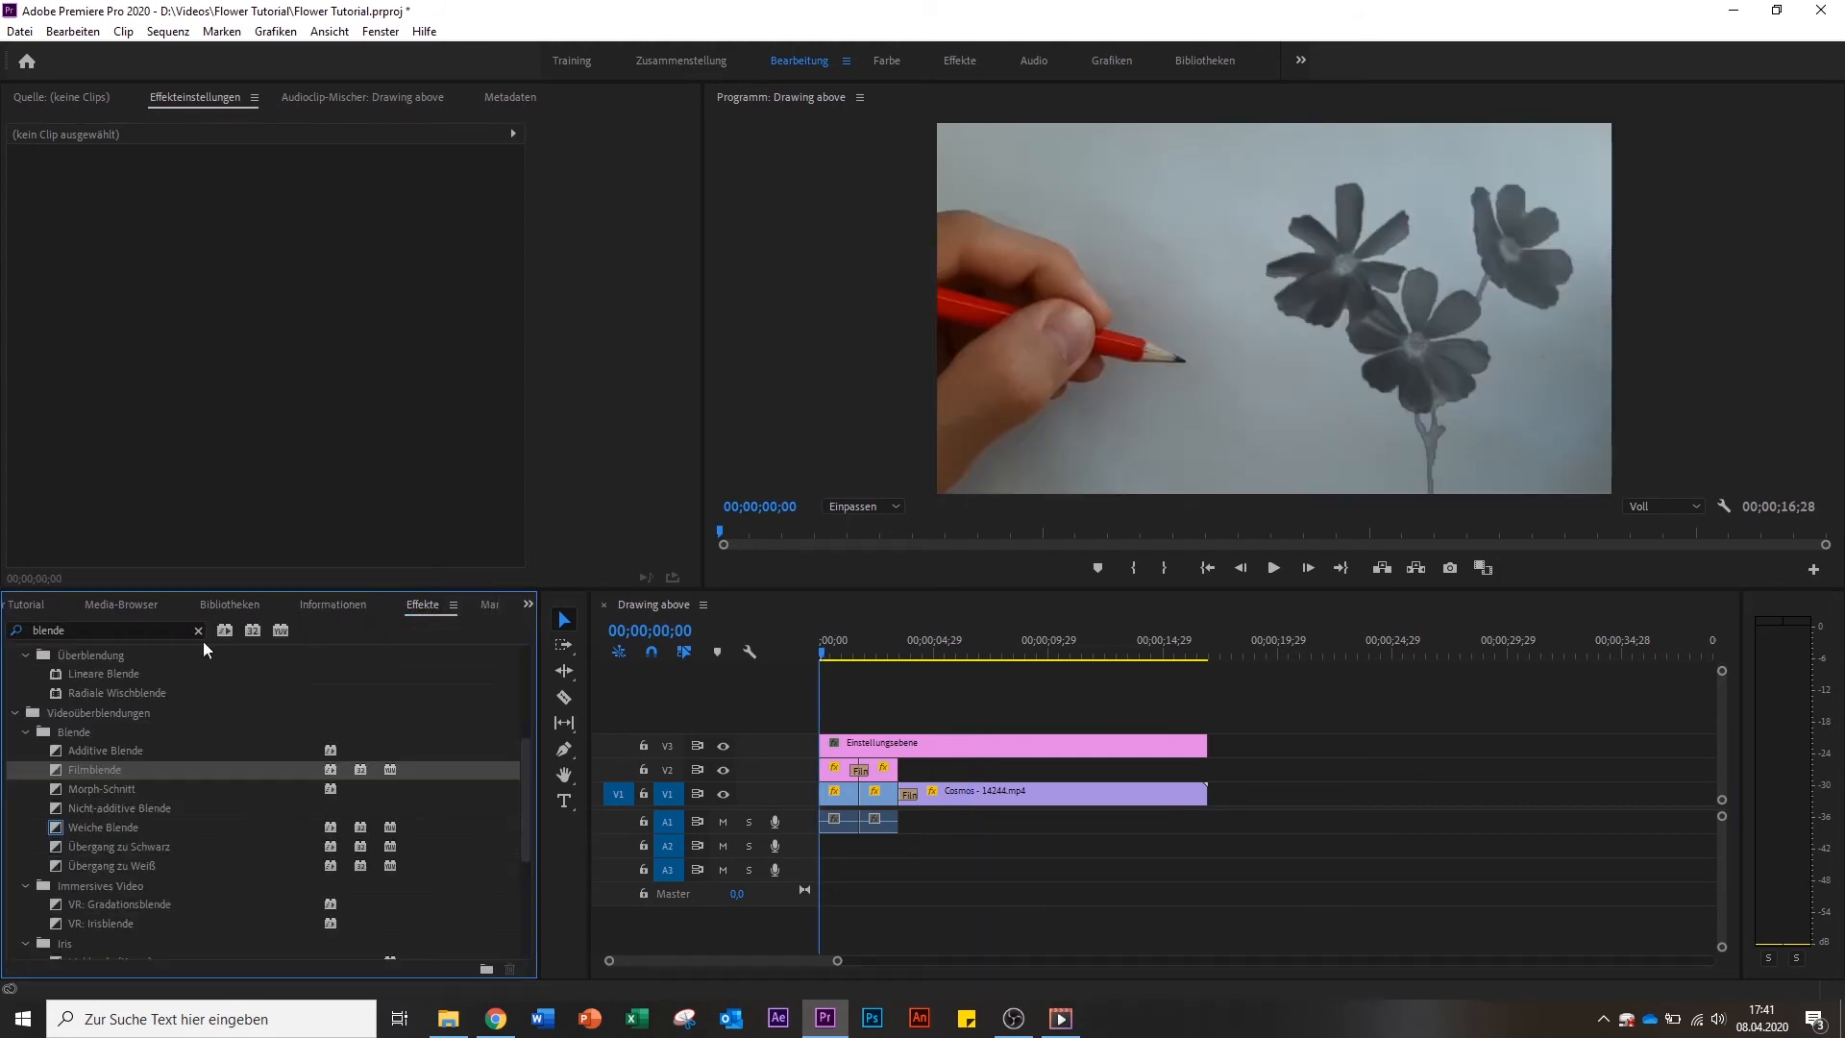
pyautogui.click(198, 631)
pyautogui.click(165, 630)
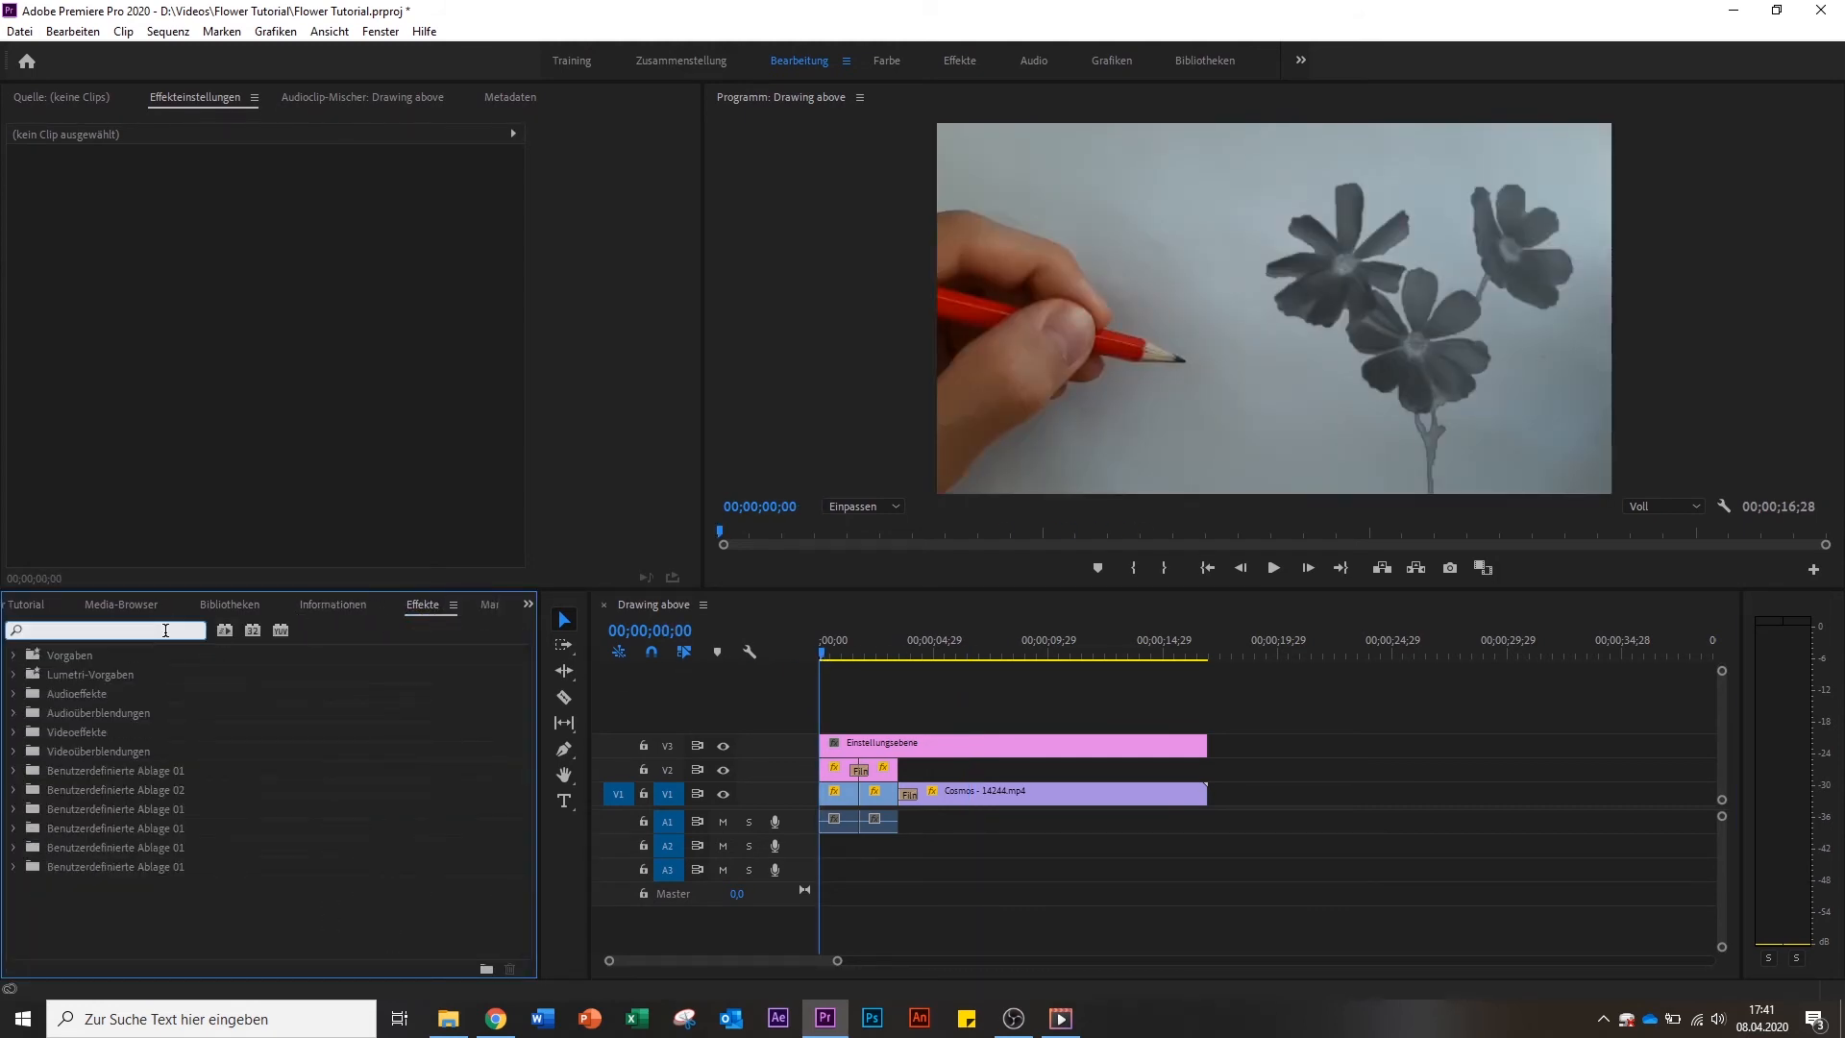
pyautogui.write('zuschne')
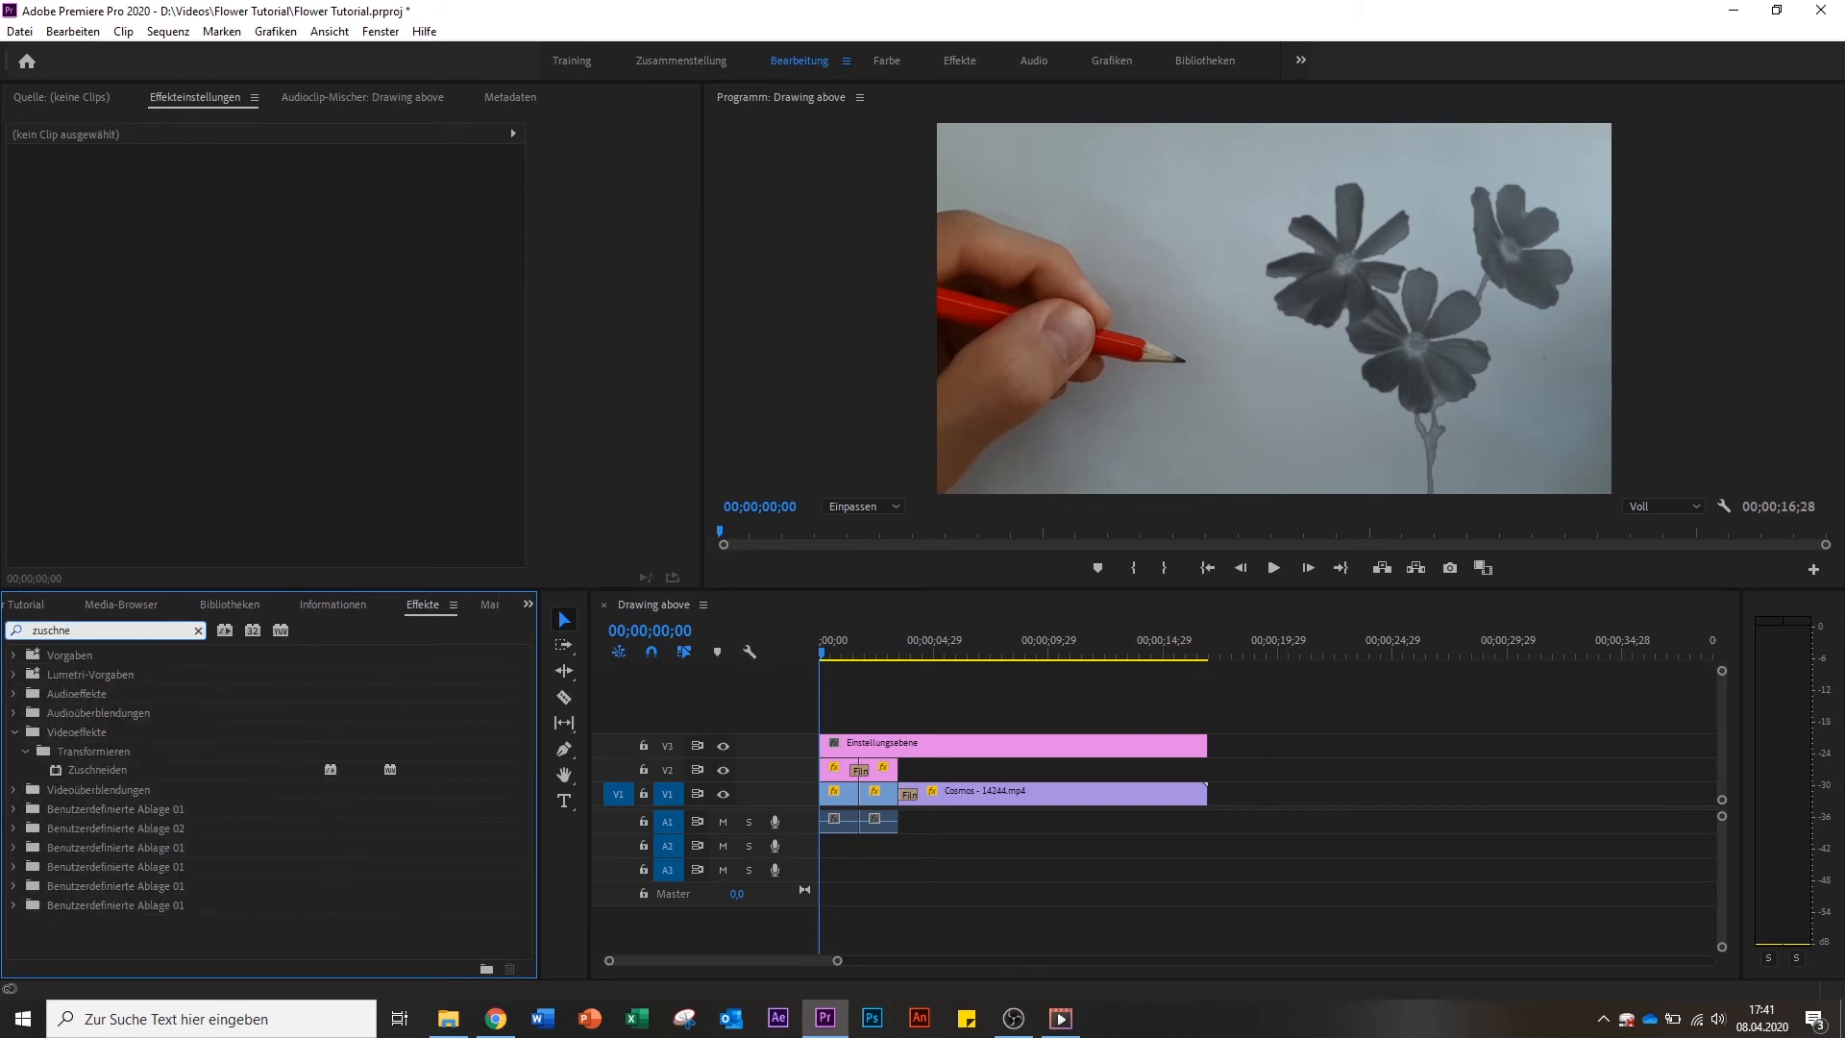
pyautogui.moveTo(101, 777); pyautogui.dragTo(842, 757)
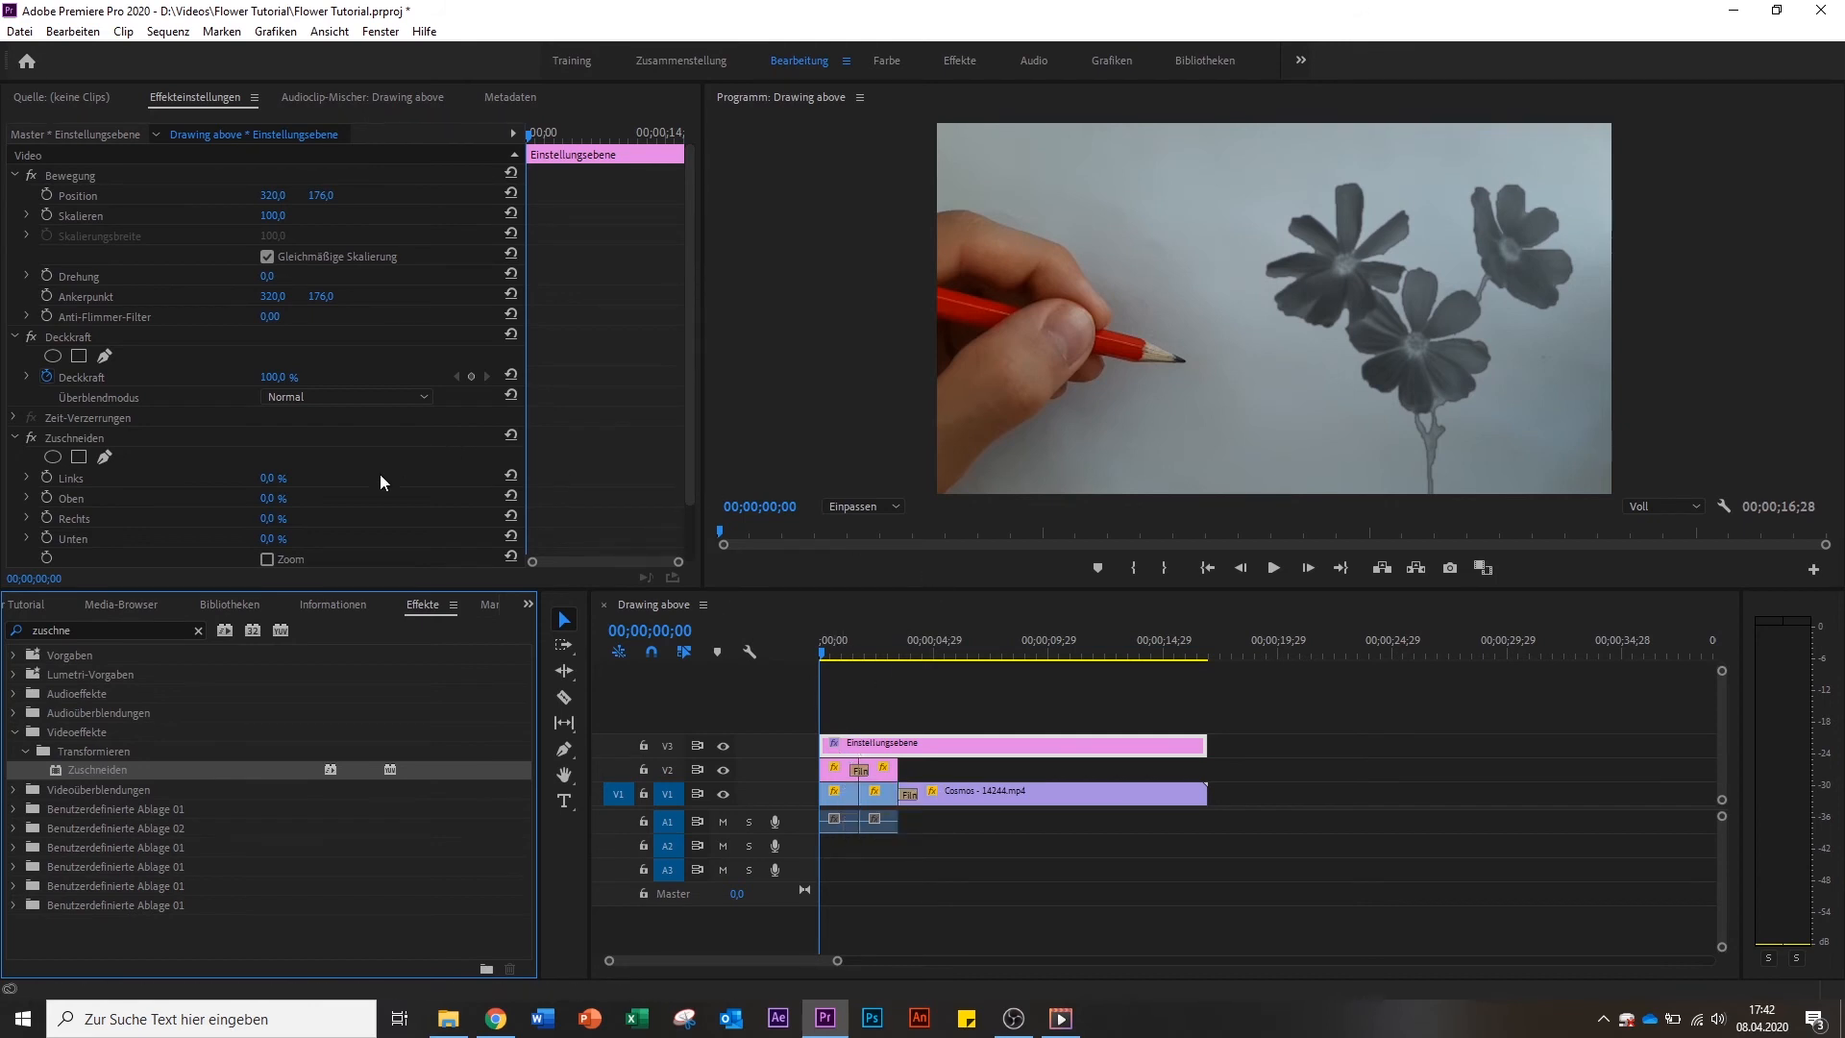
# Try 10 % for the Zuschneiden values Oben and Unten on the adjustment layer, and settle on 7 % for both.
pyautogui.scroll(-3, 379, 474)
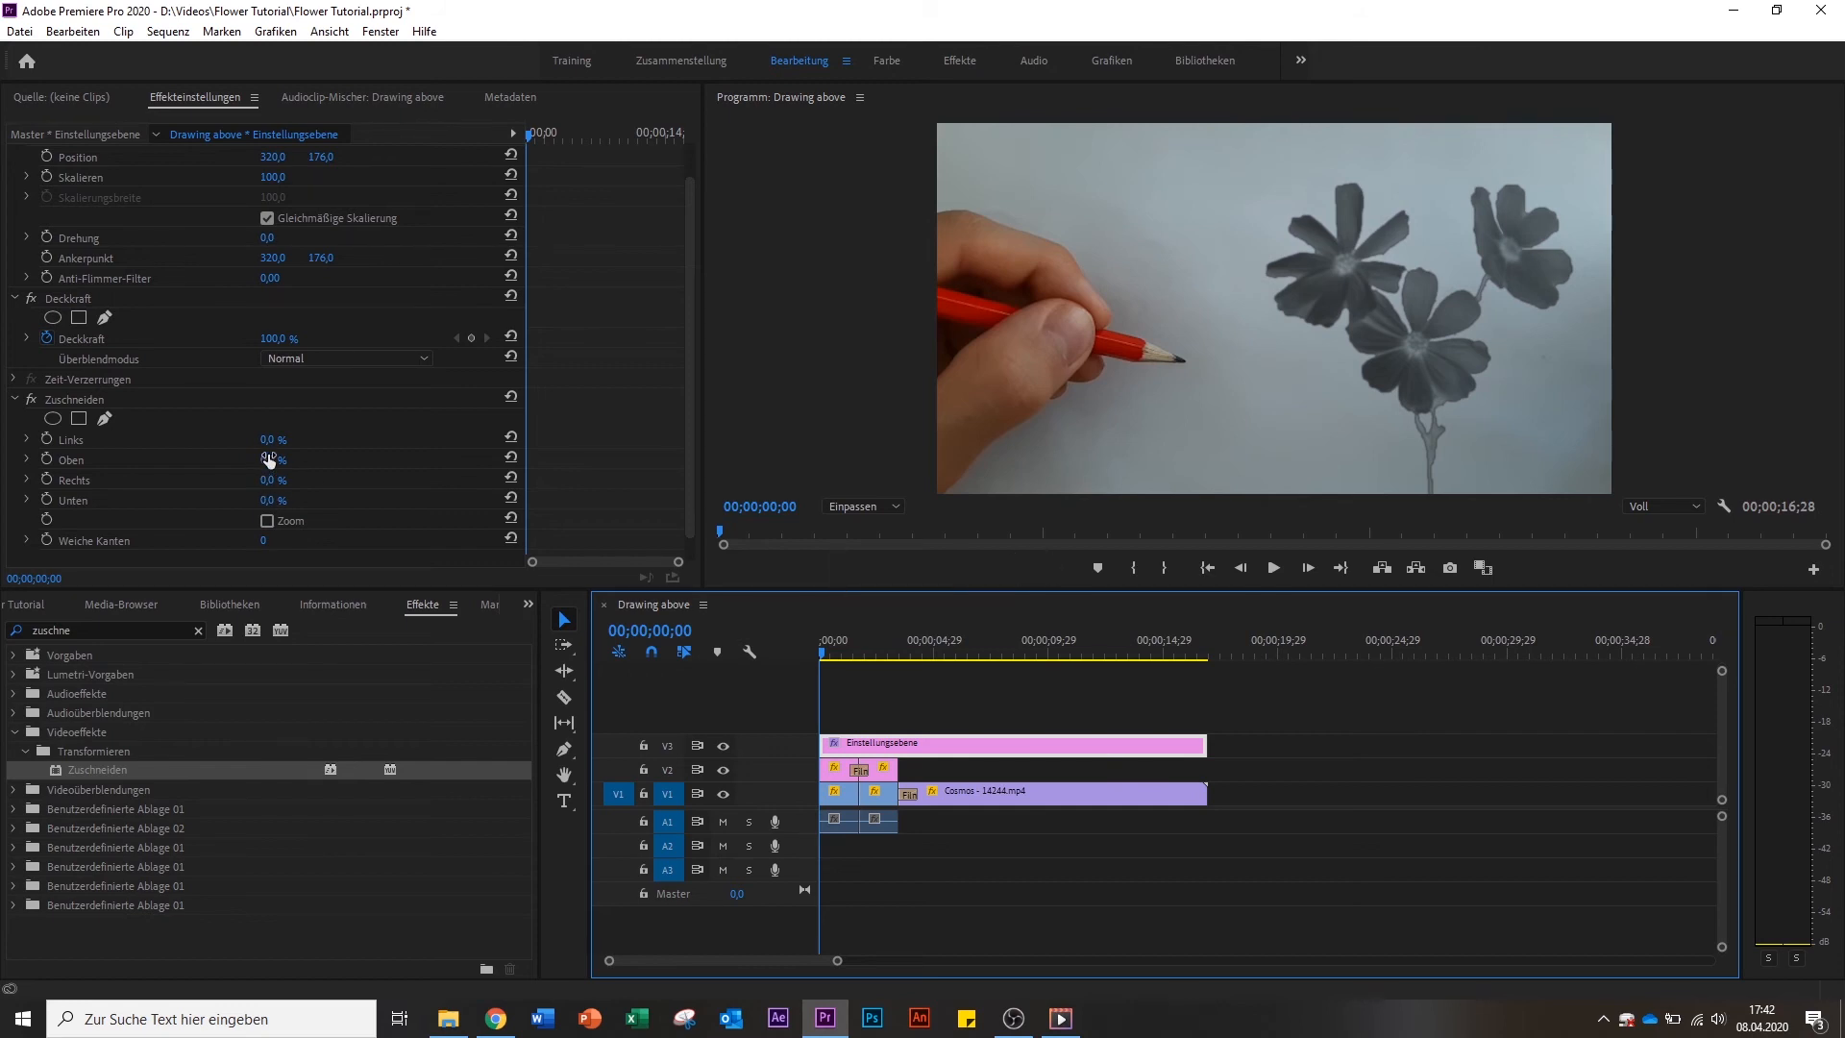
pyautogui.click(270, 460)
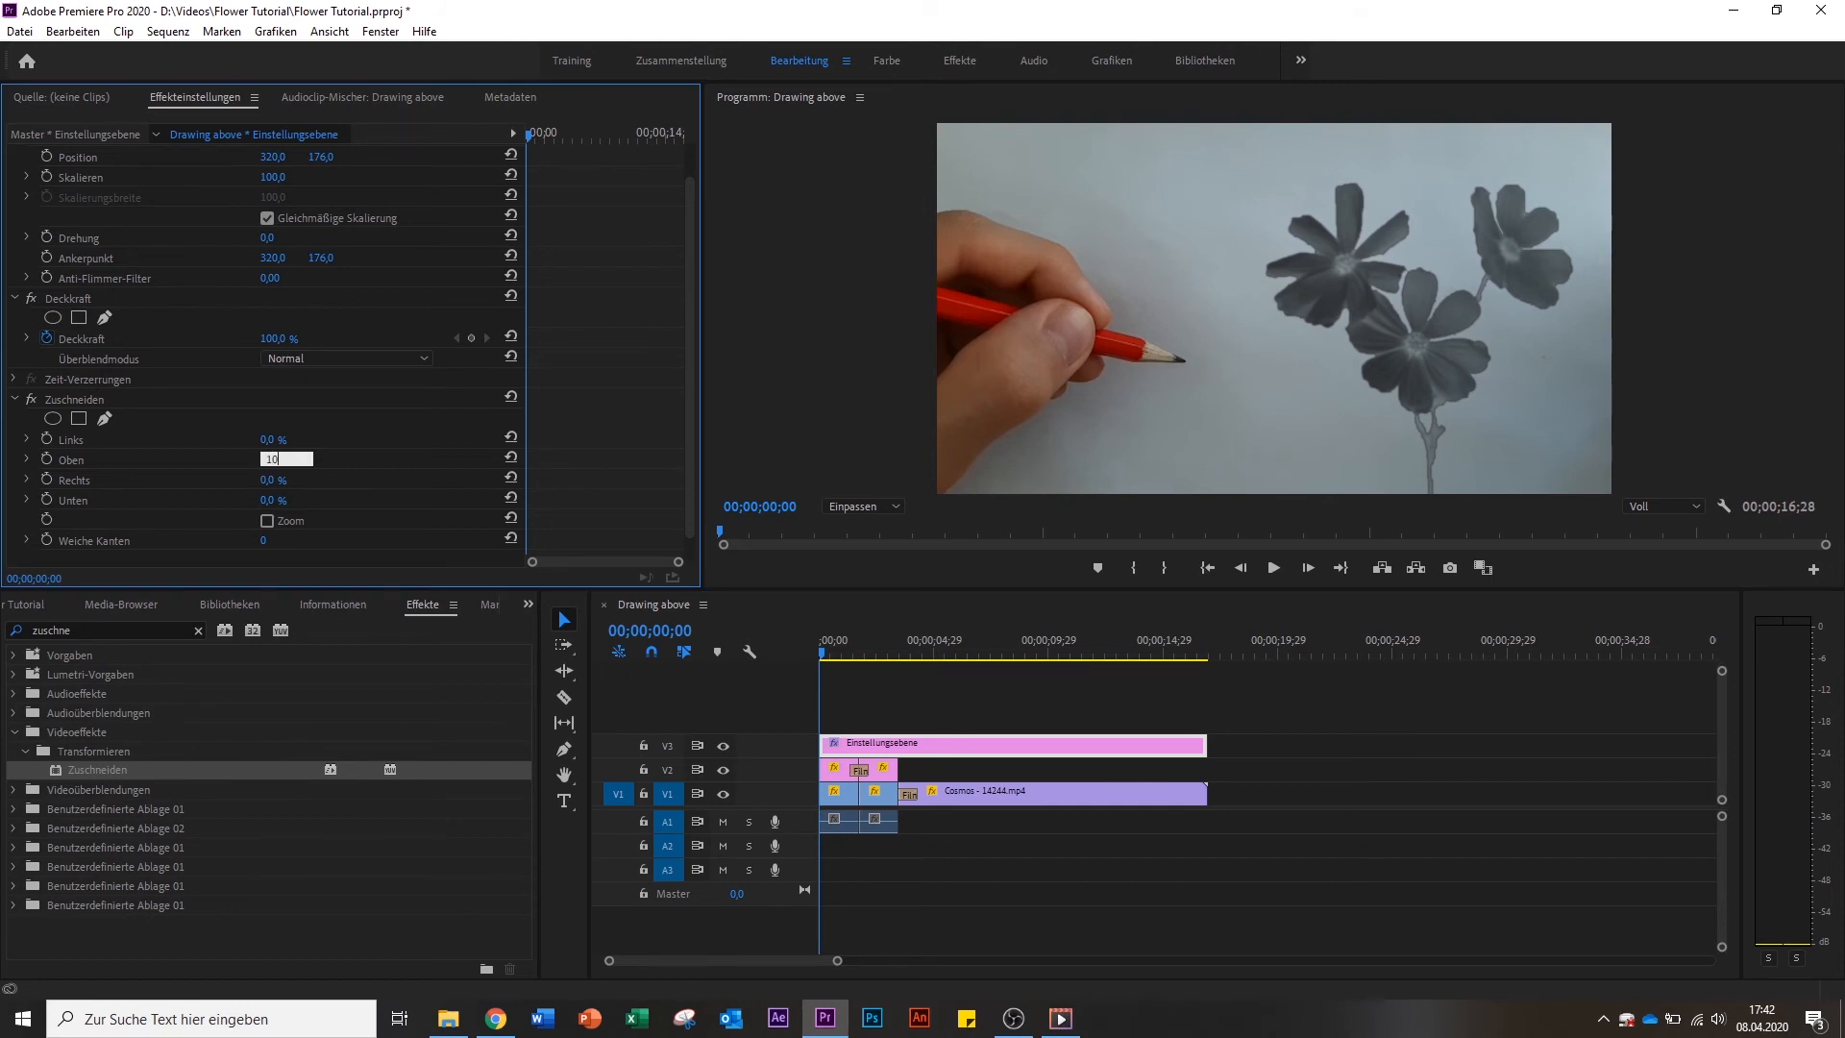
pyautogui.write('10')
pyautogui.press('Return')
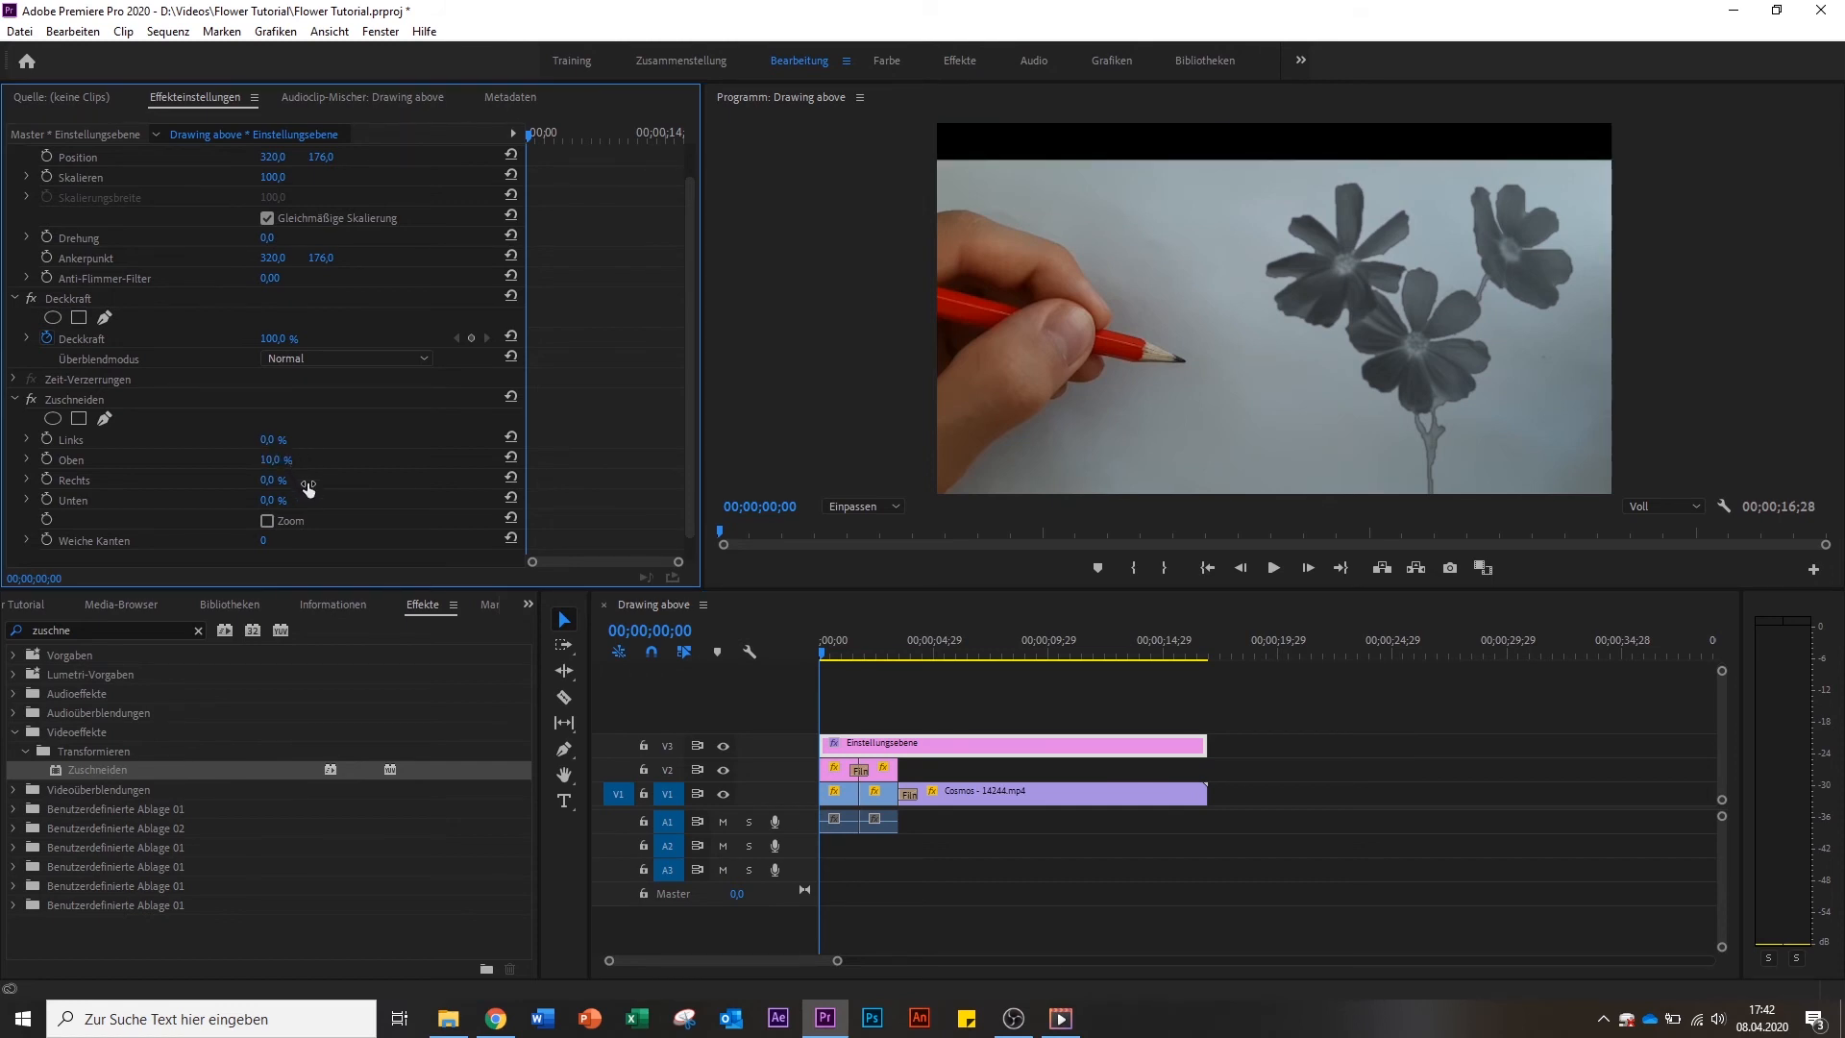
pyautogui.click(268, 501)
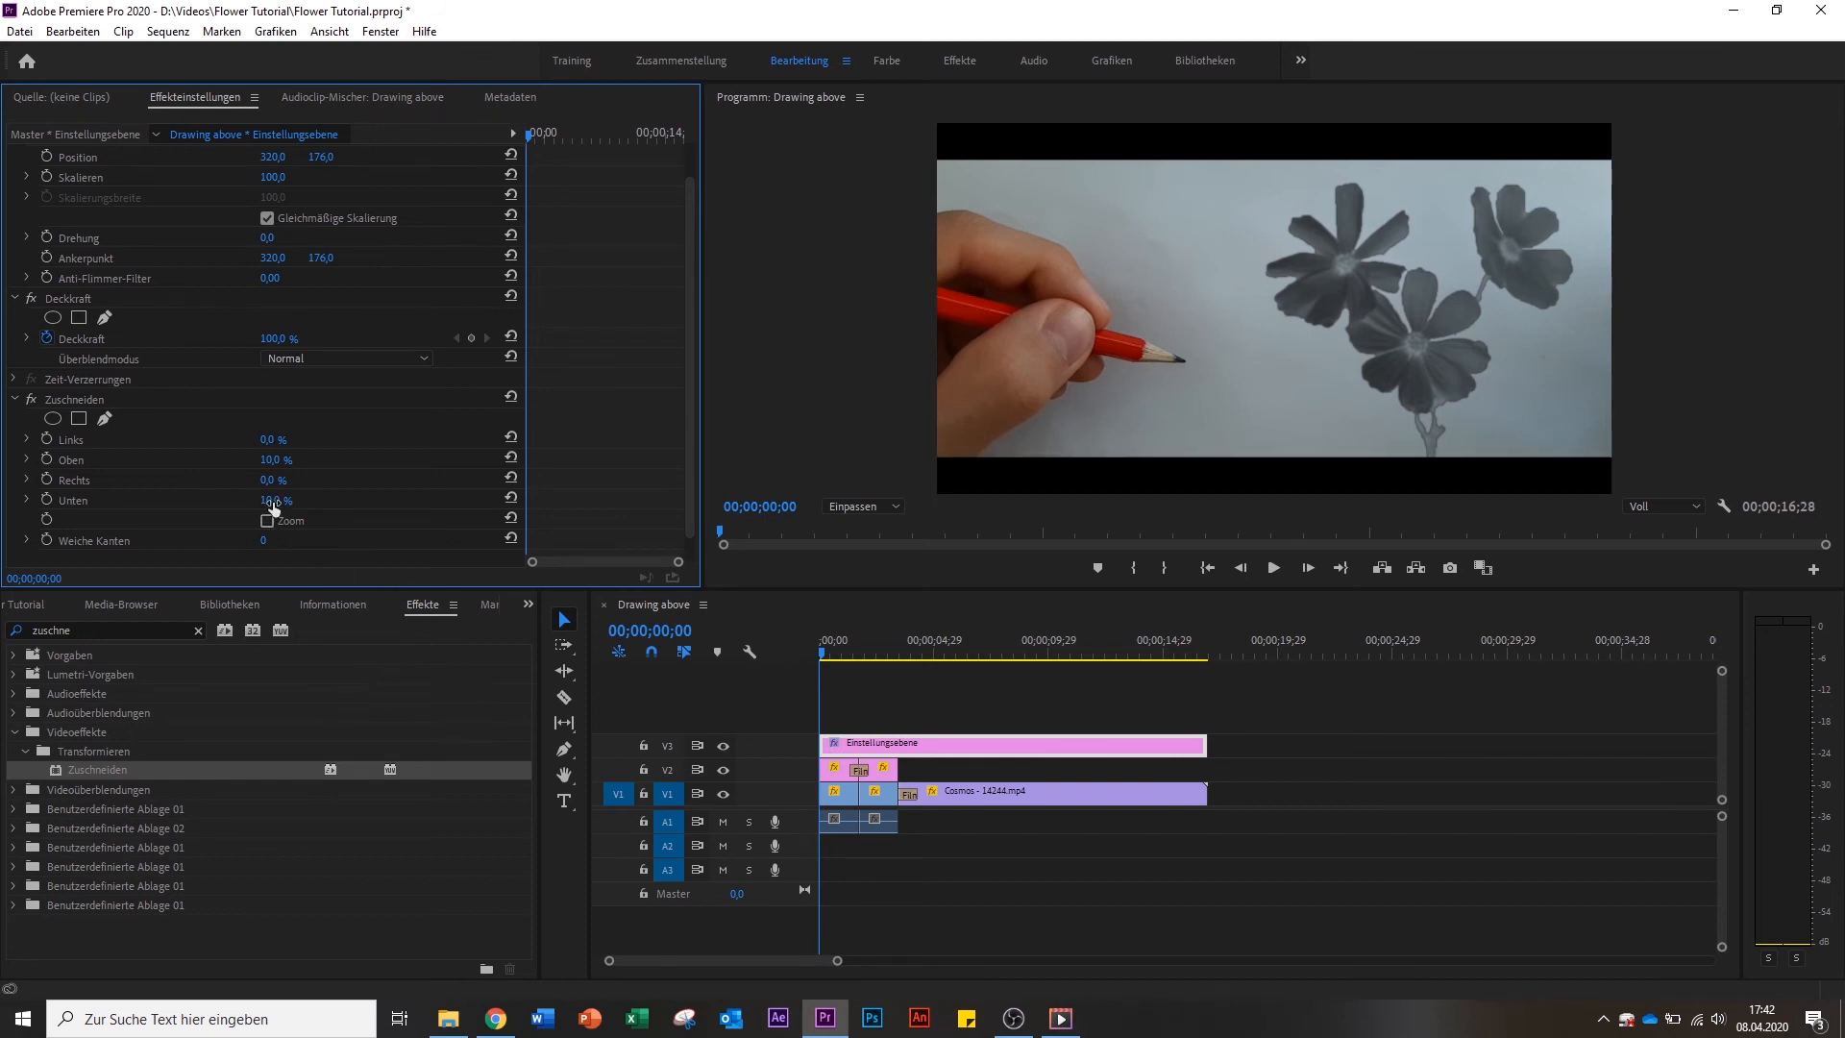
pyautogui.moveTo(275, 500); pyautogui.dragTo(272, 500)
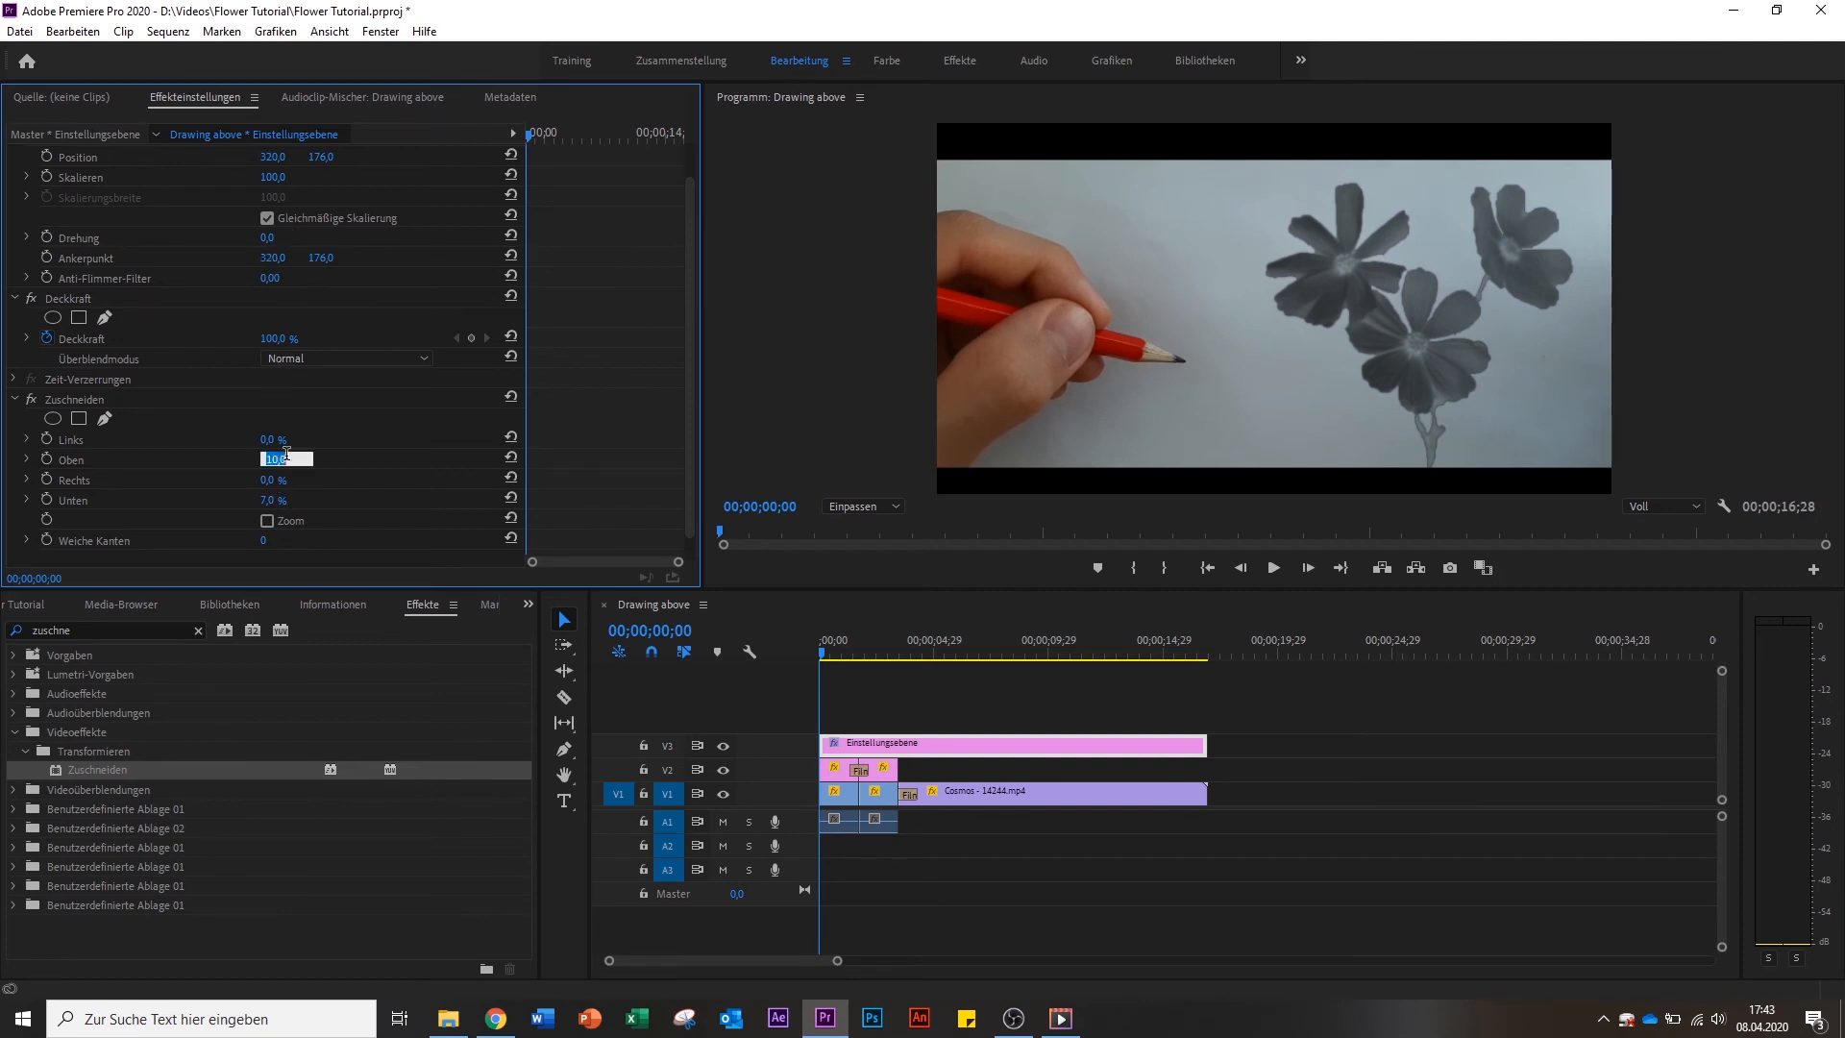
pyautogui.press('Return')
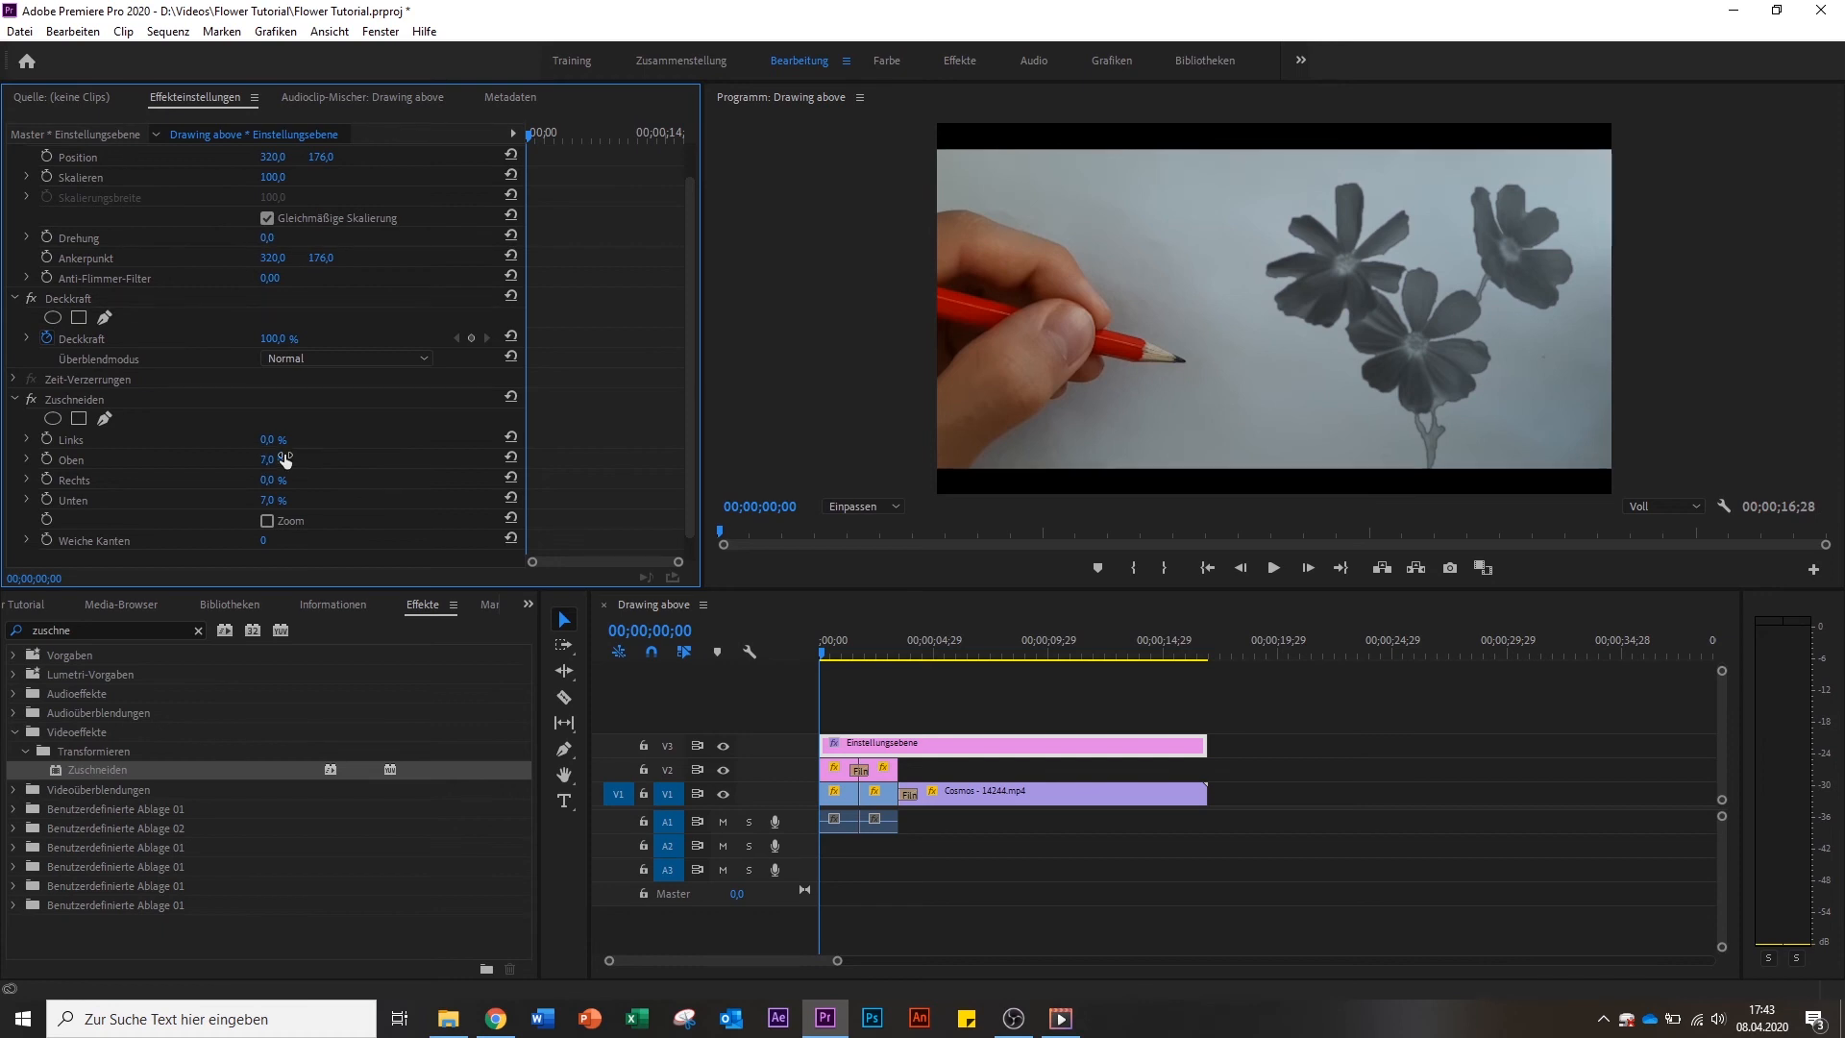
# Switch to the Farbe workspace and darken the grey flower clip on V2 by bending its white RGB curve downward.
pyautogui.click(899, 62)
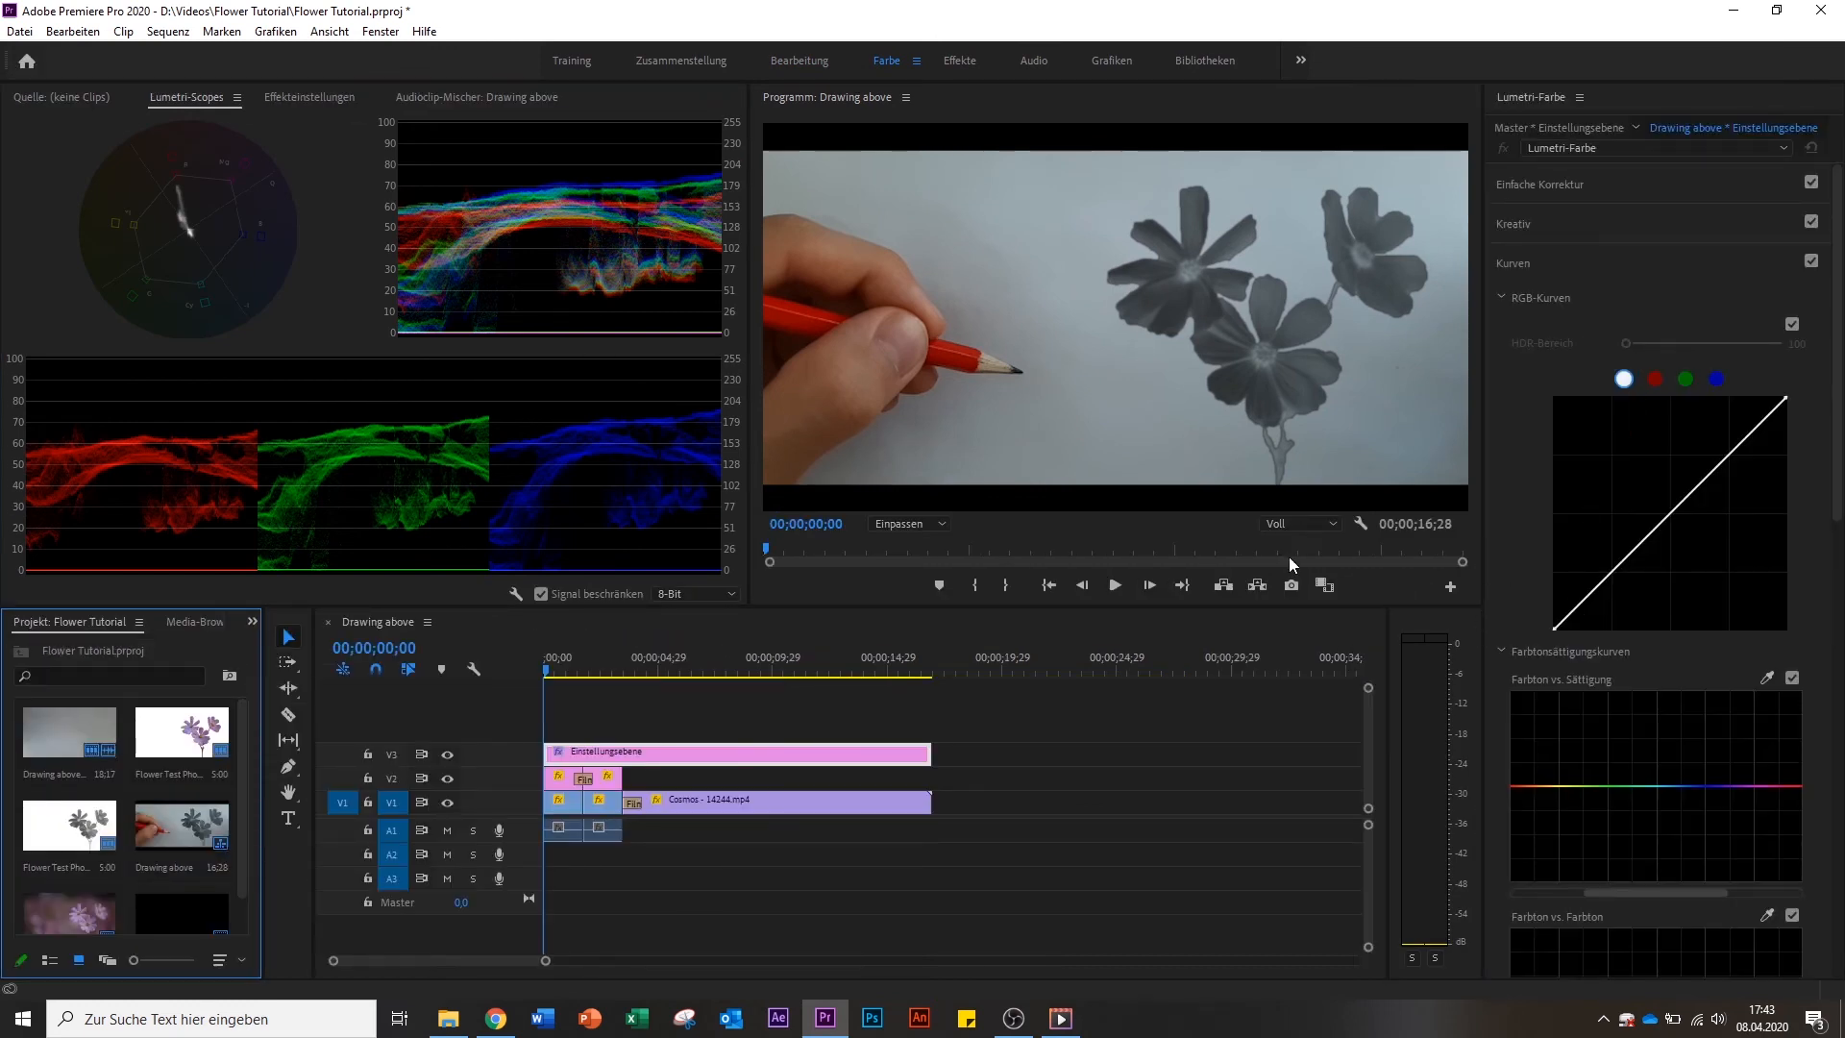
pyautogui.click(559, 778)
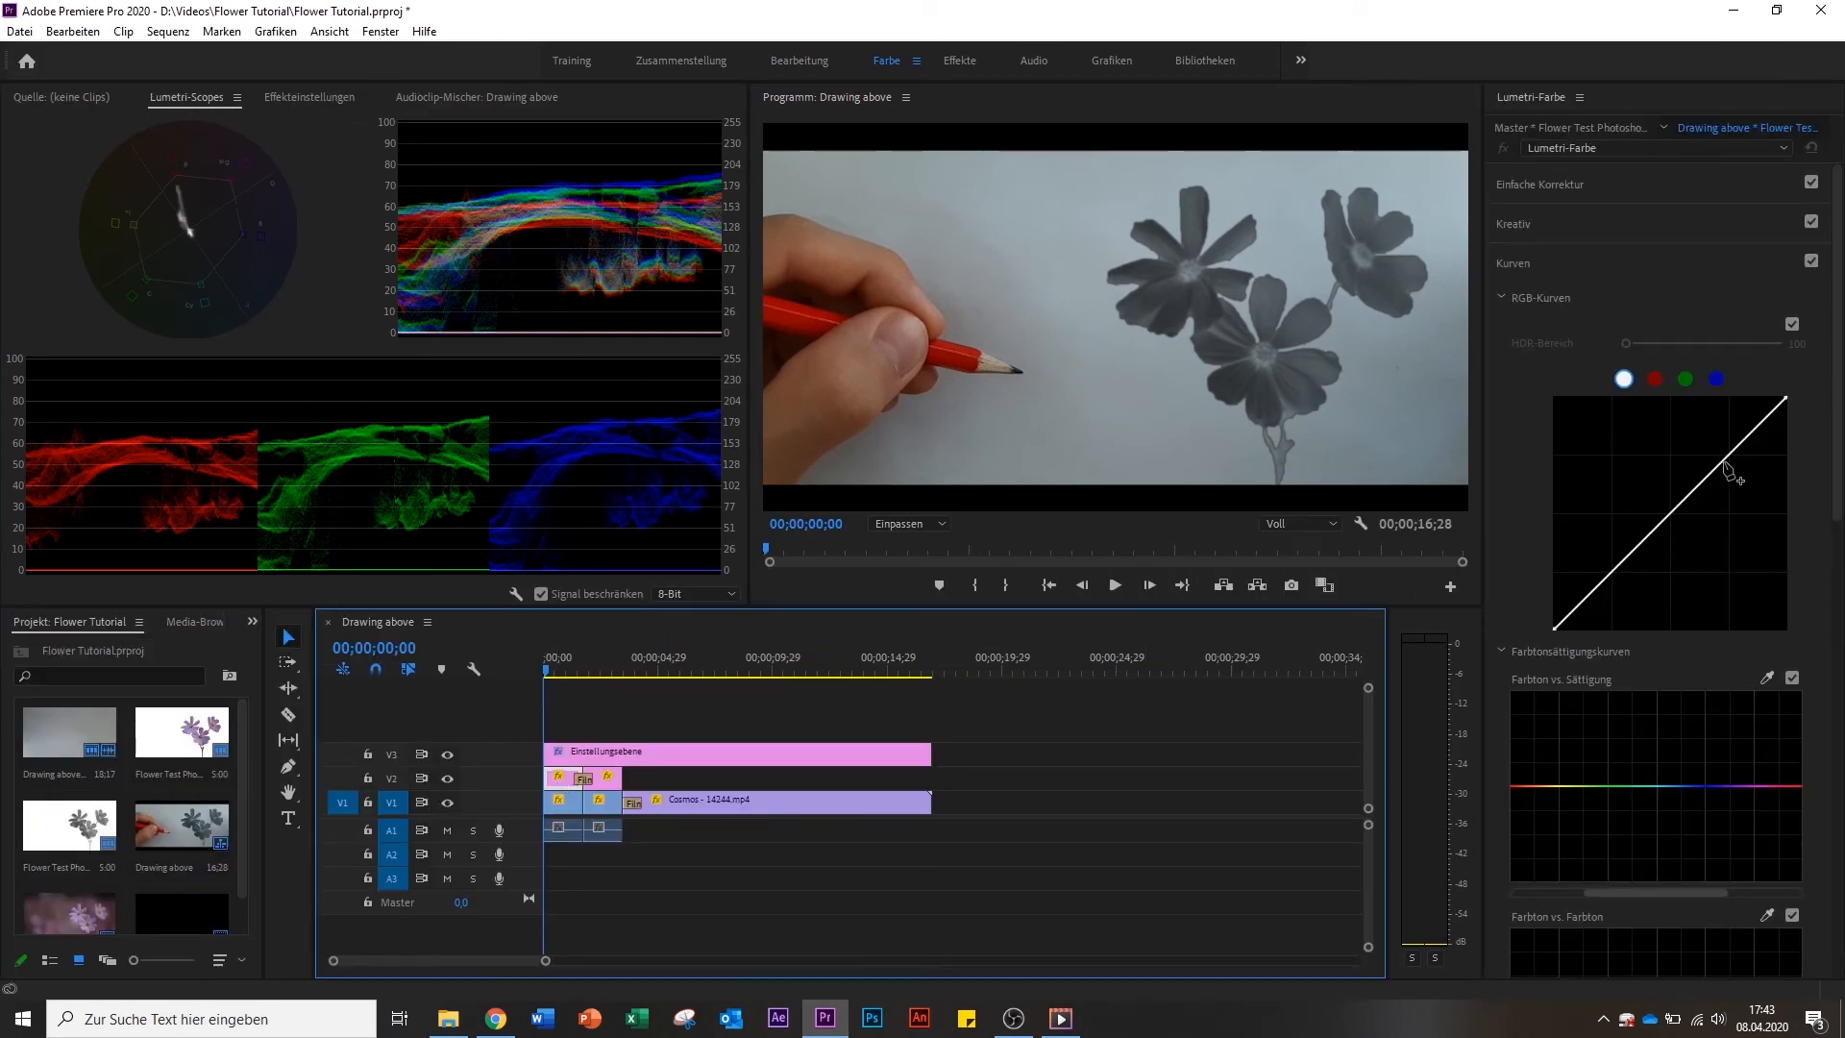
pyautogui.moveTo(1738, 450); pyautogui.dragTo(1764, 435)
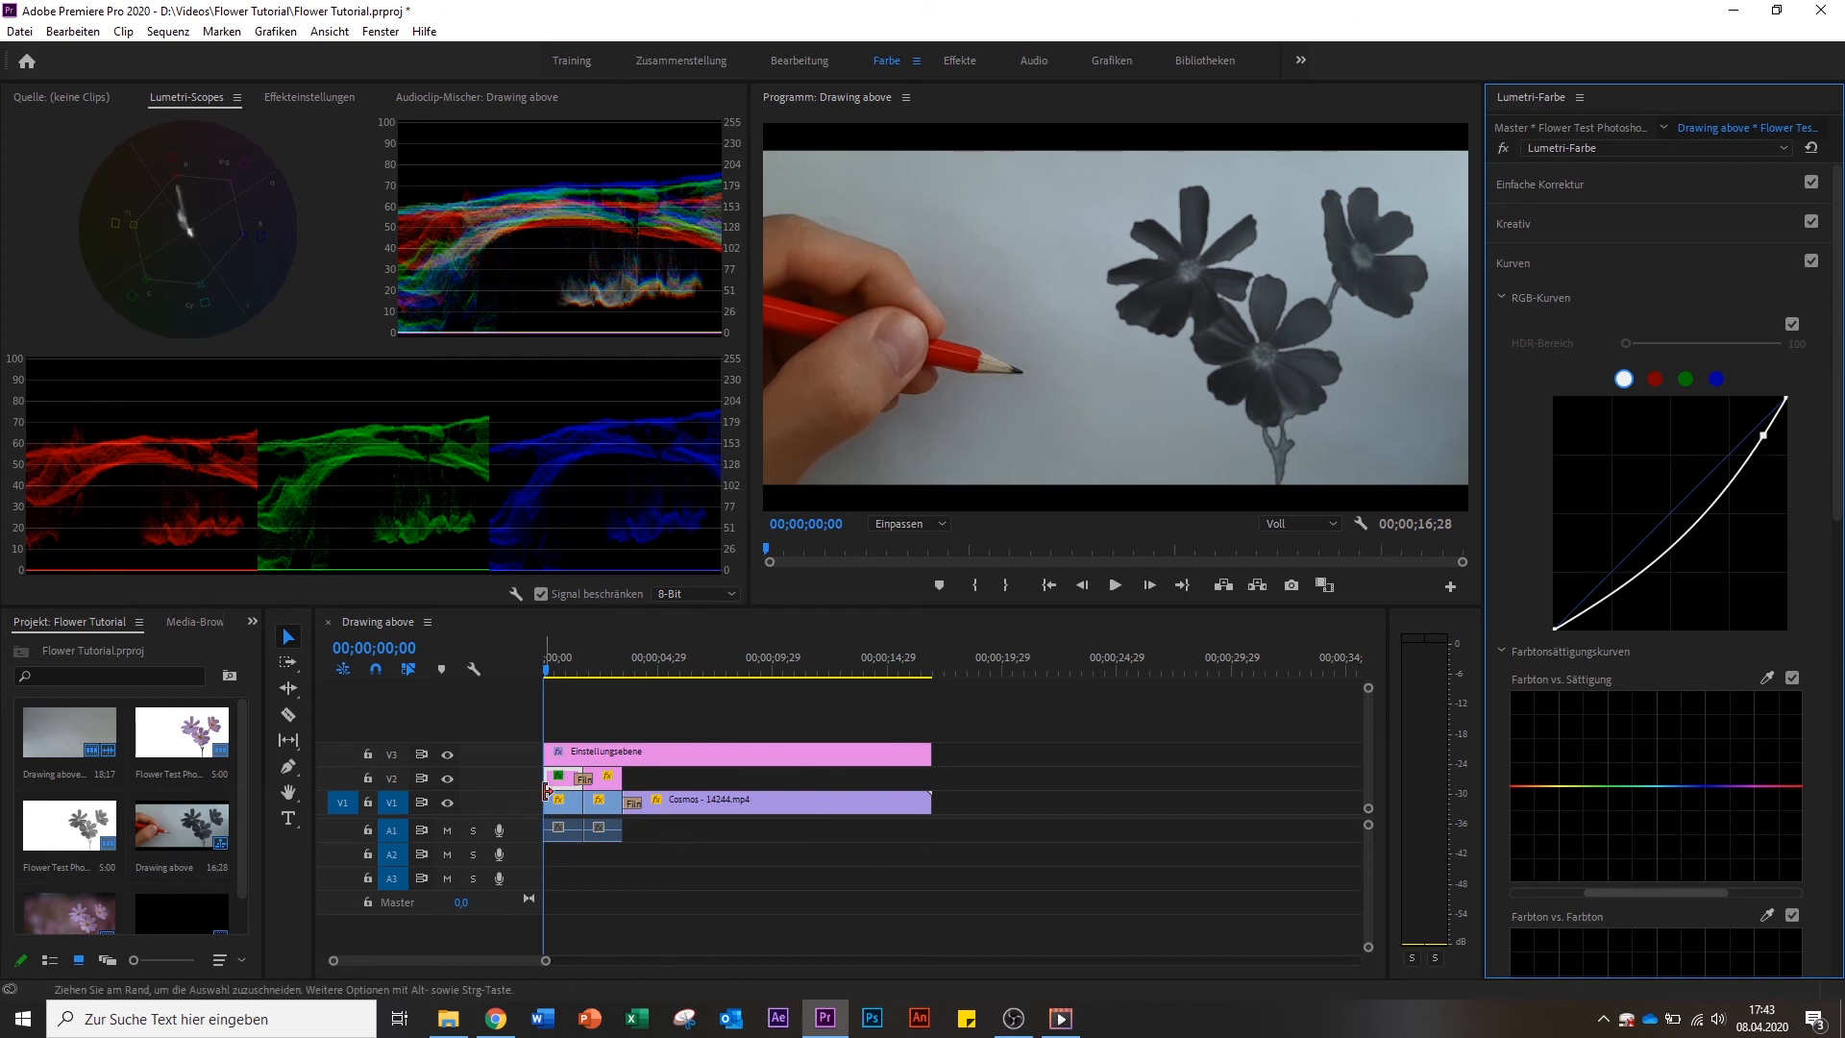
# Play on to the coloured flower section and darken the second Drawing above clip on V1 by slightly lowering its white RGB curve.
pyautogui.press('space')
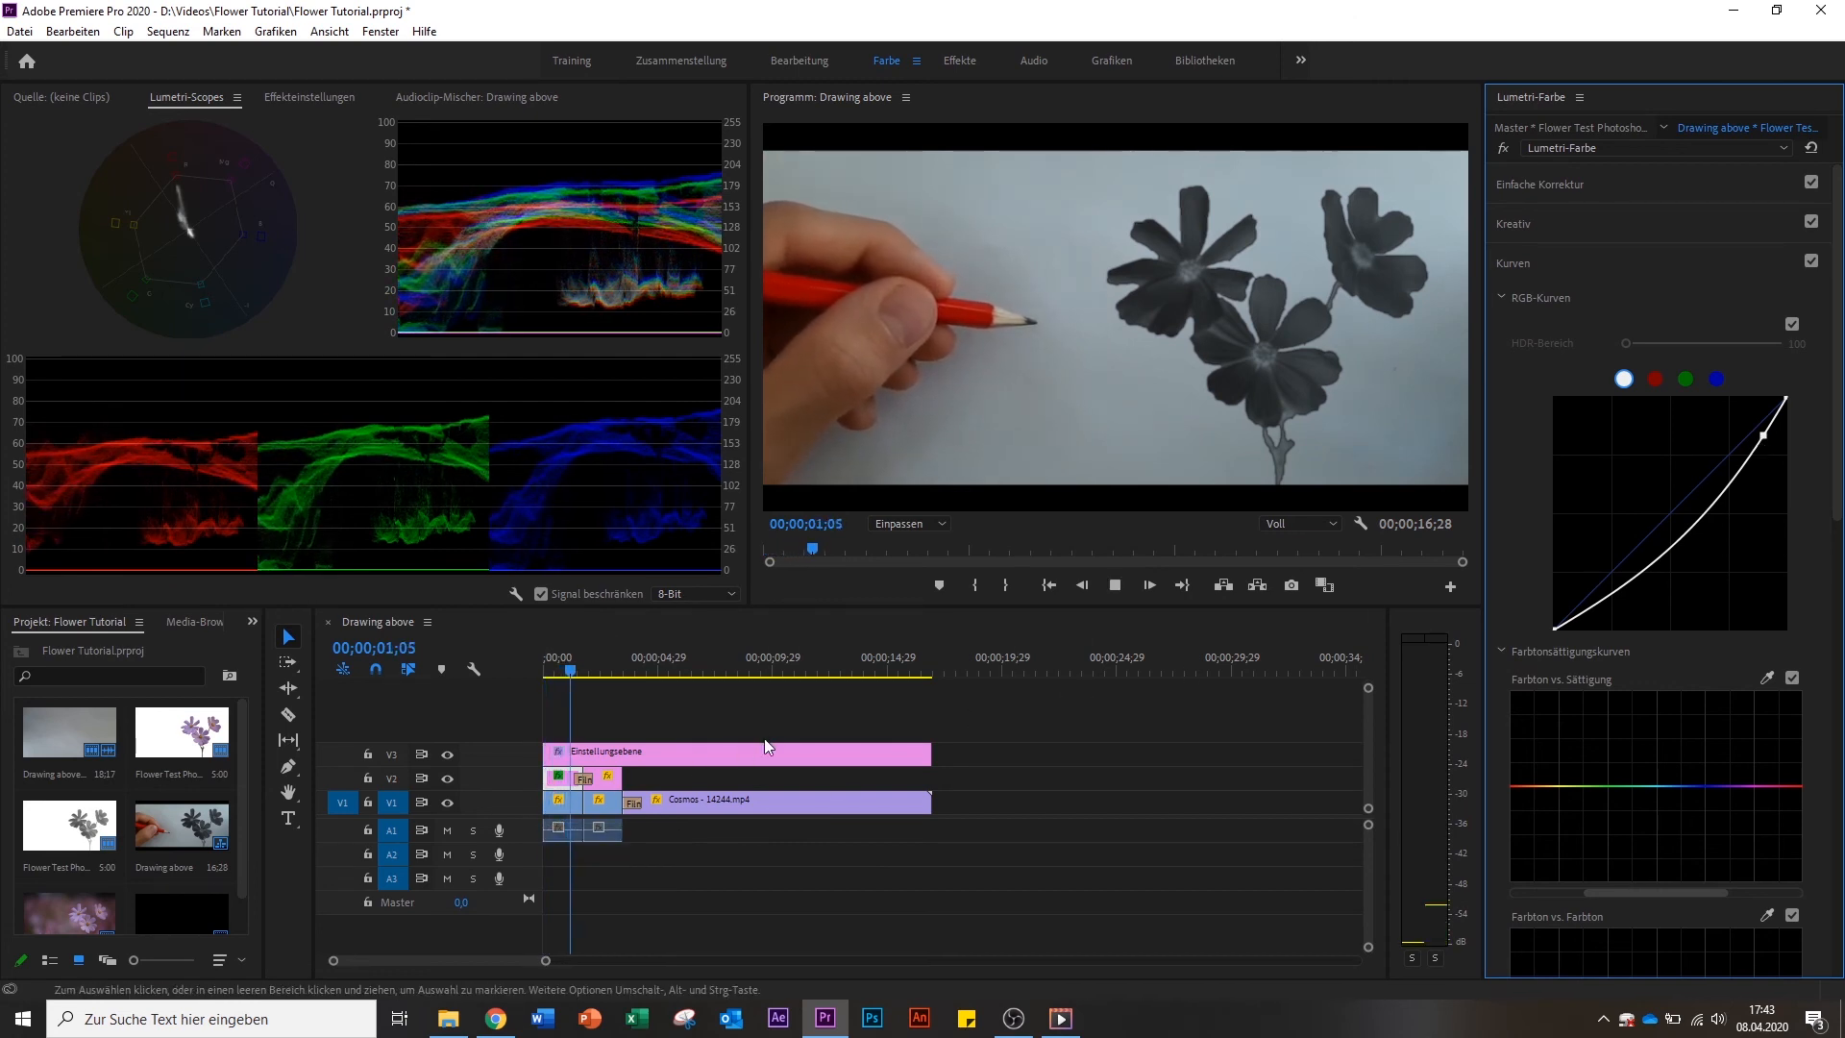
pyautogui.press('space')
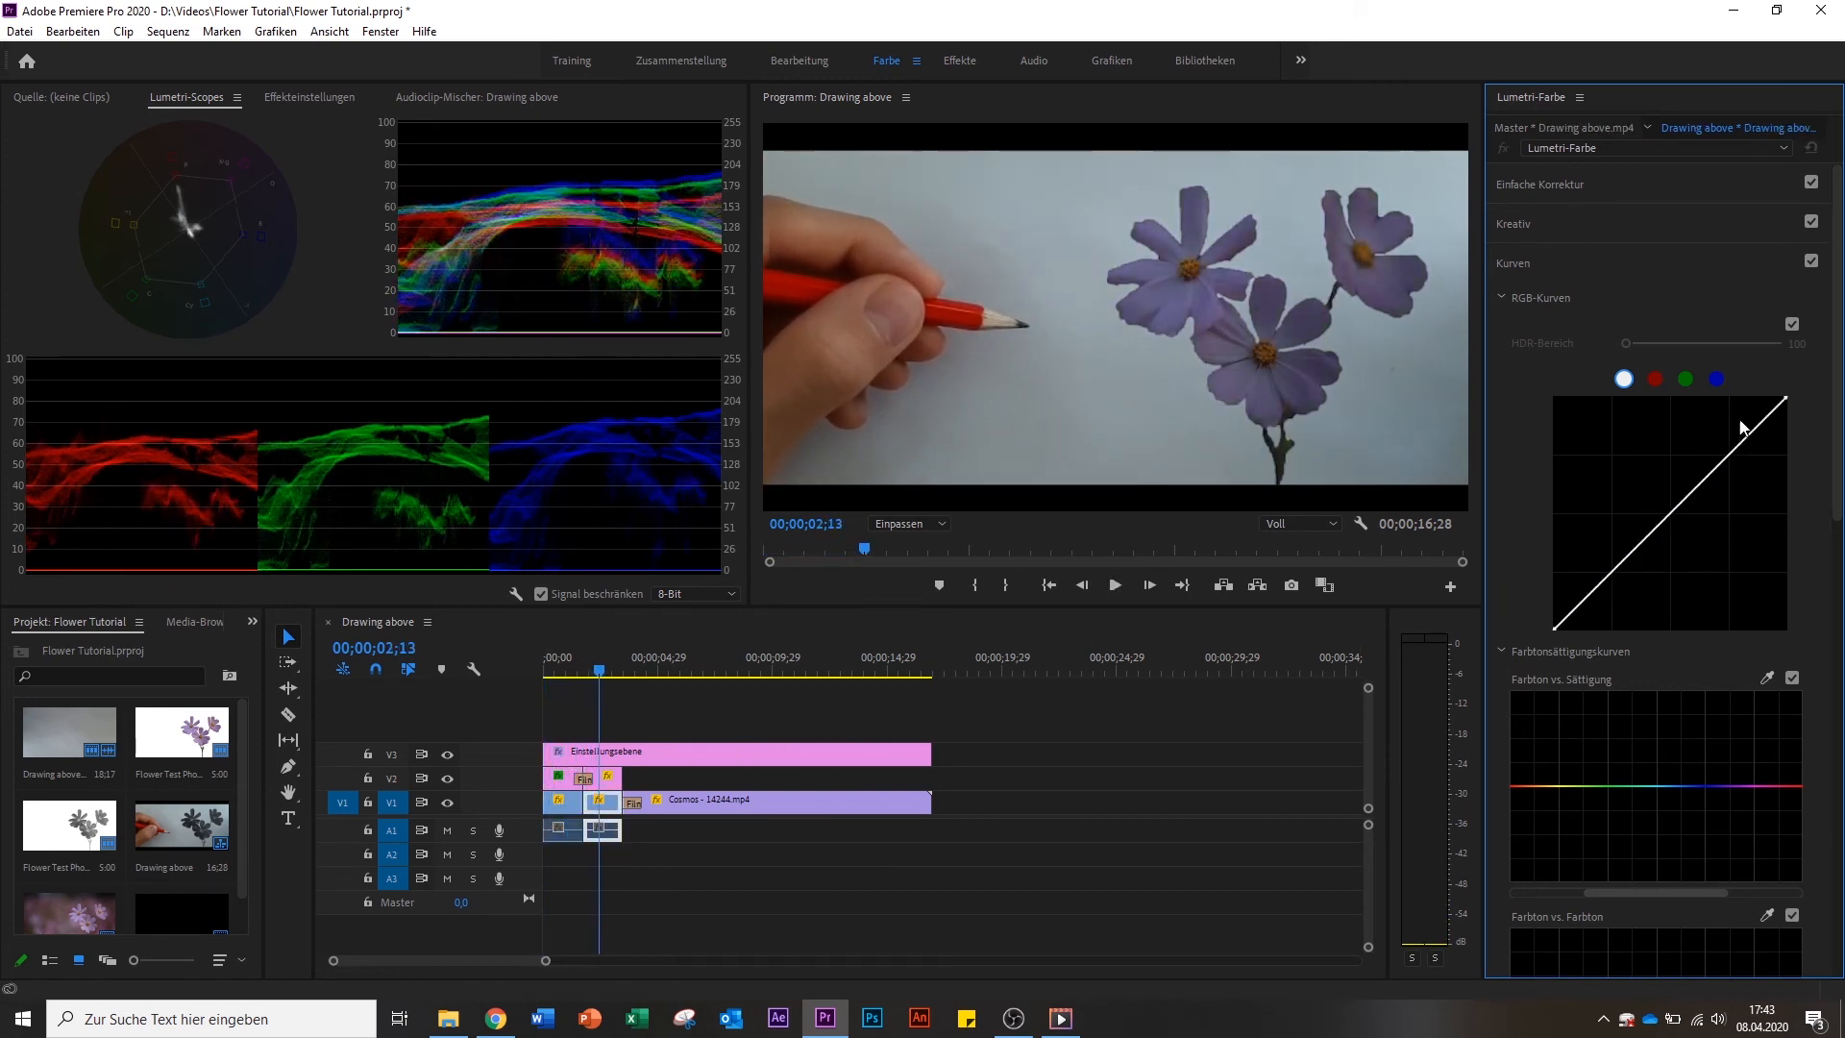
pyautogui.moveTo(1747, 437); pyautogui.dragTo(1753, 444)
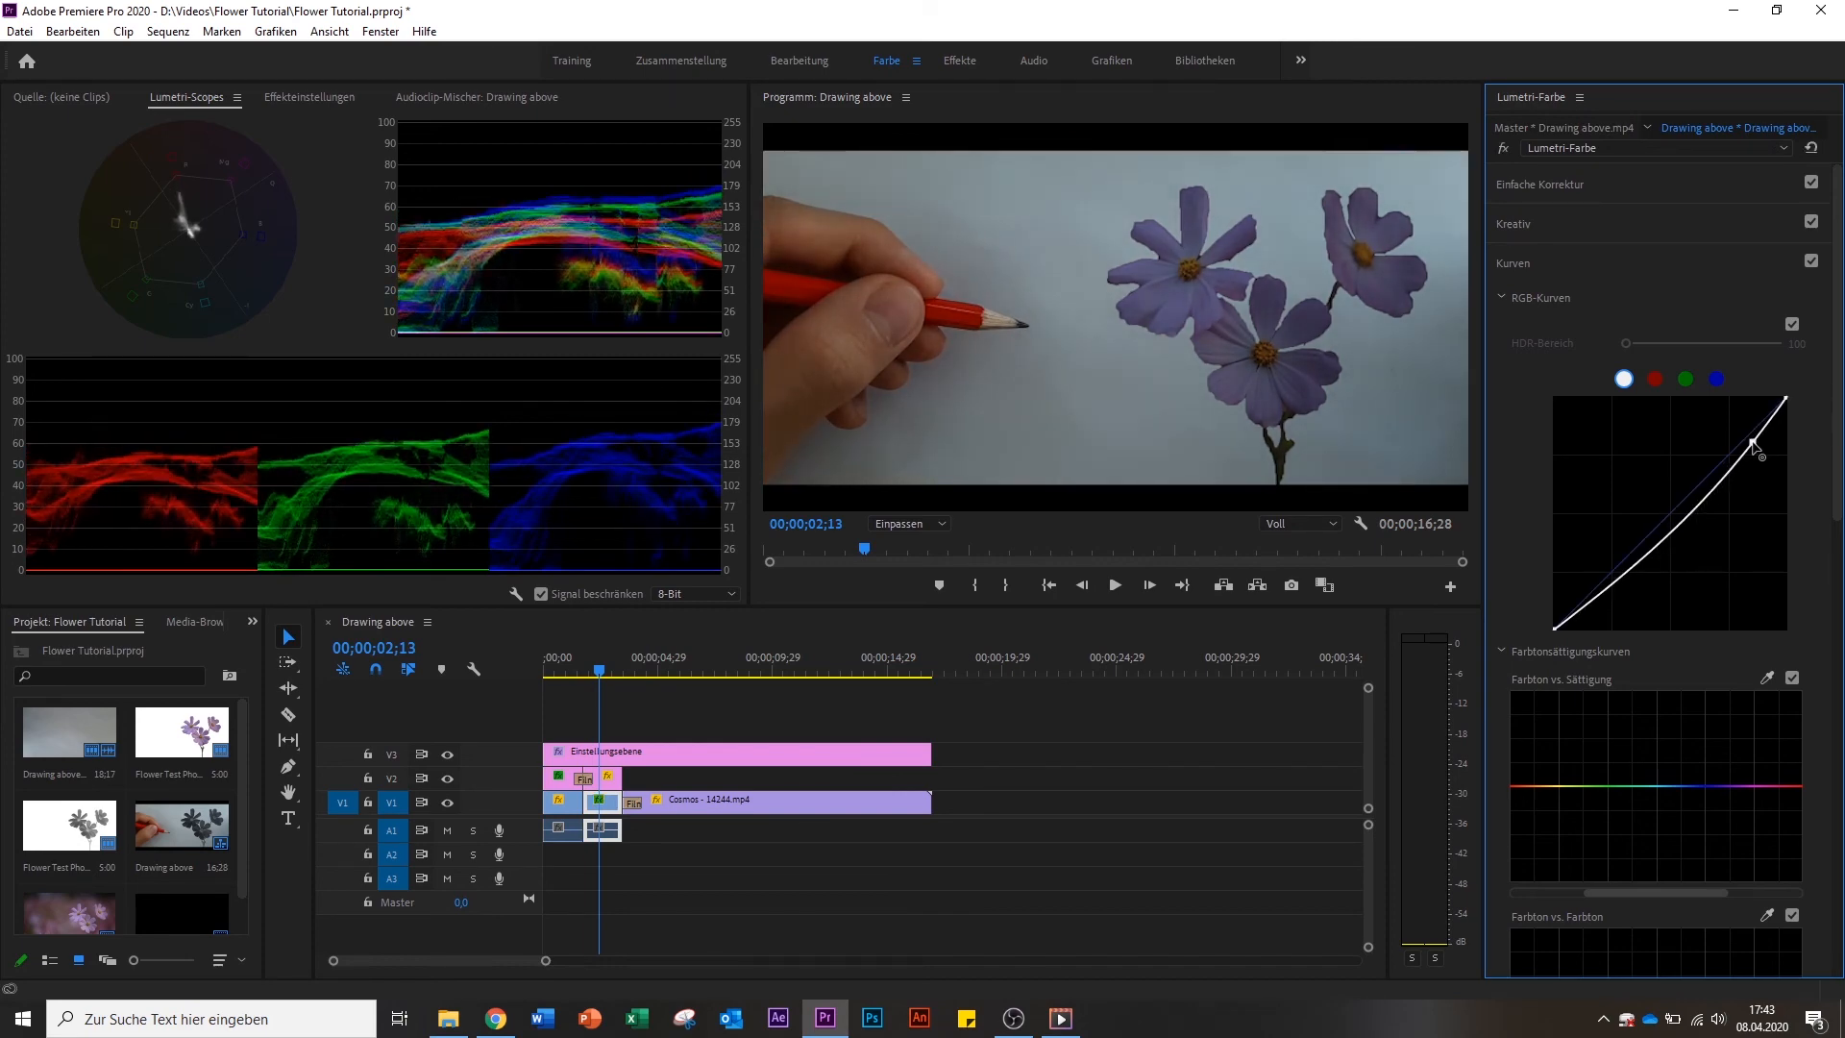
# Darken the Cosmos clip on V1 by slightly lowering its white RGB curve, and play the sequence from the beginning to check the grading.
pyautogui.press('space')
pyautogui.press('space')
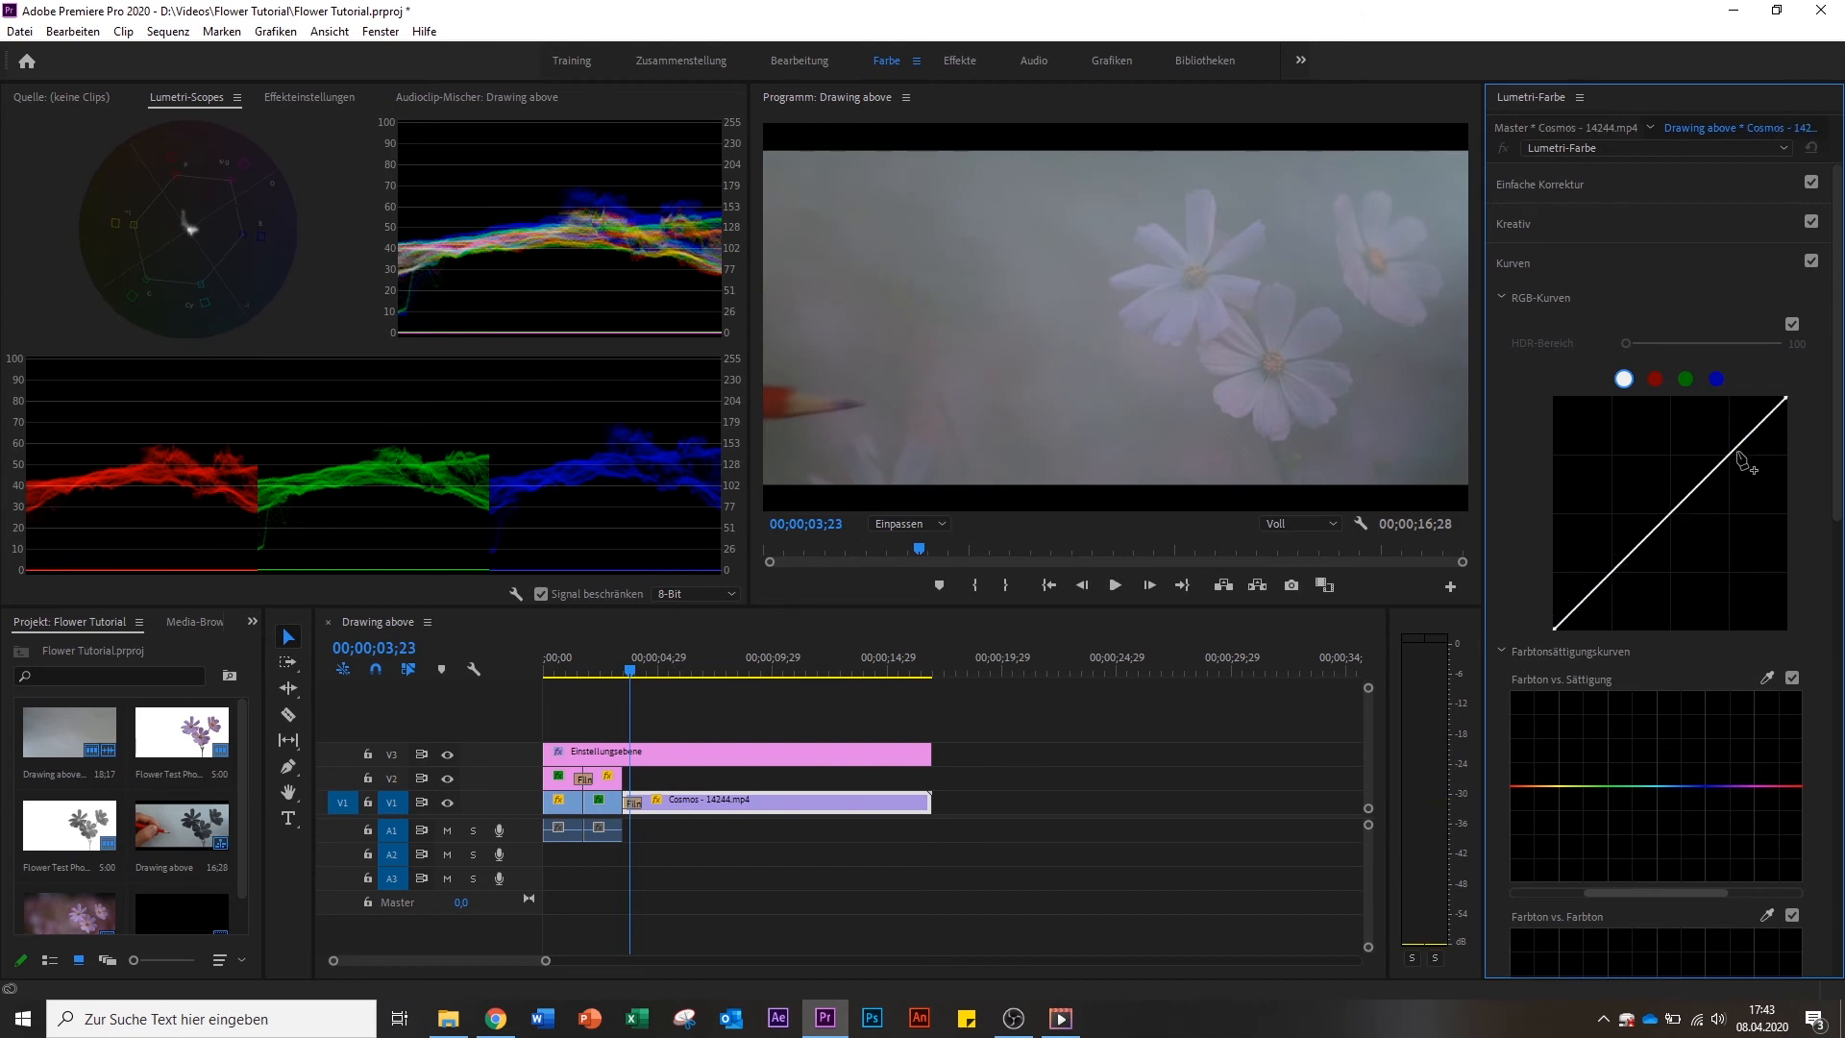
pyautogui.moveTo(1736, 454); pyautogui.dragTo(1742, 451)
pyautogui.press('space')
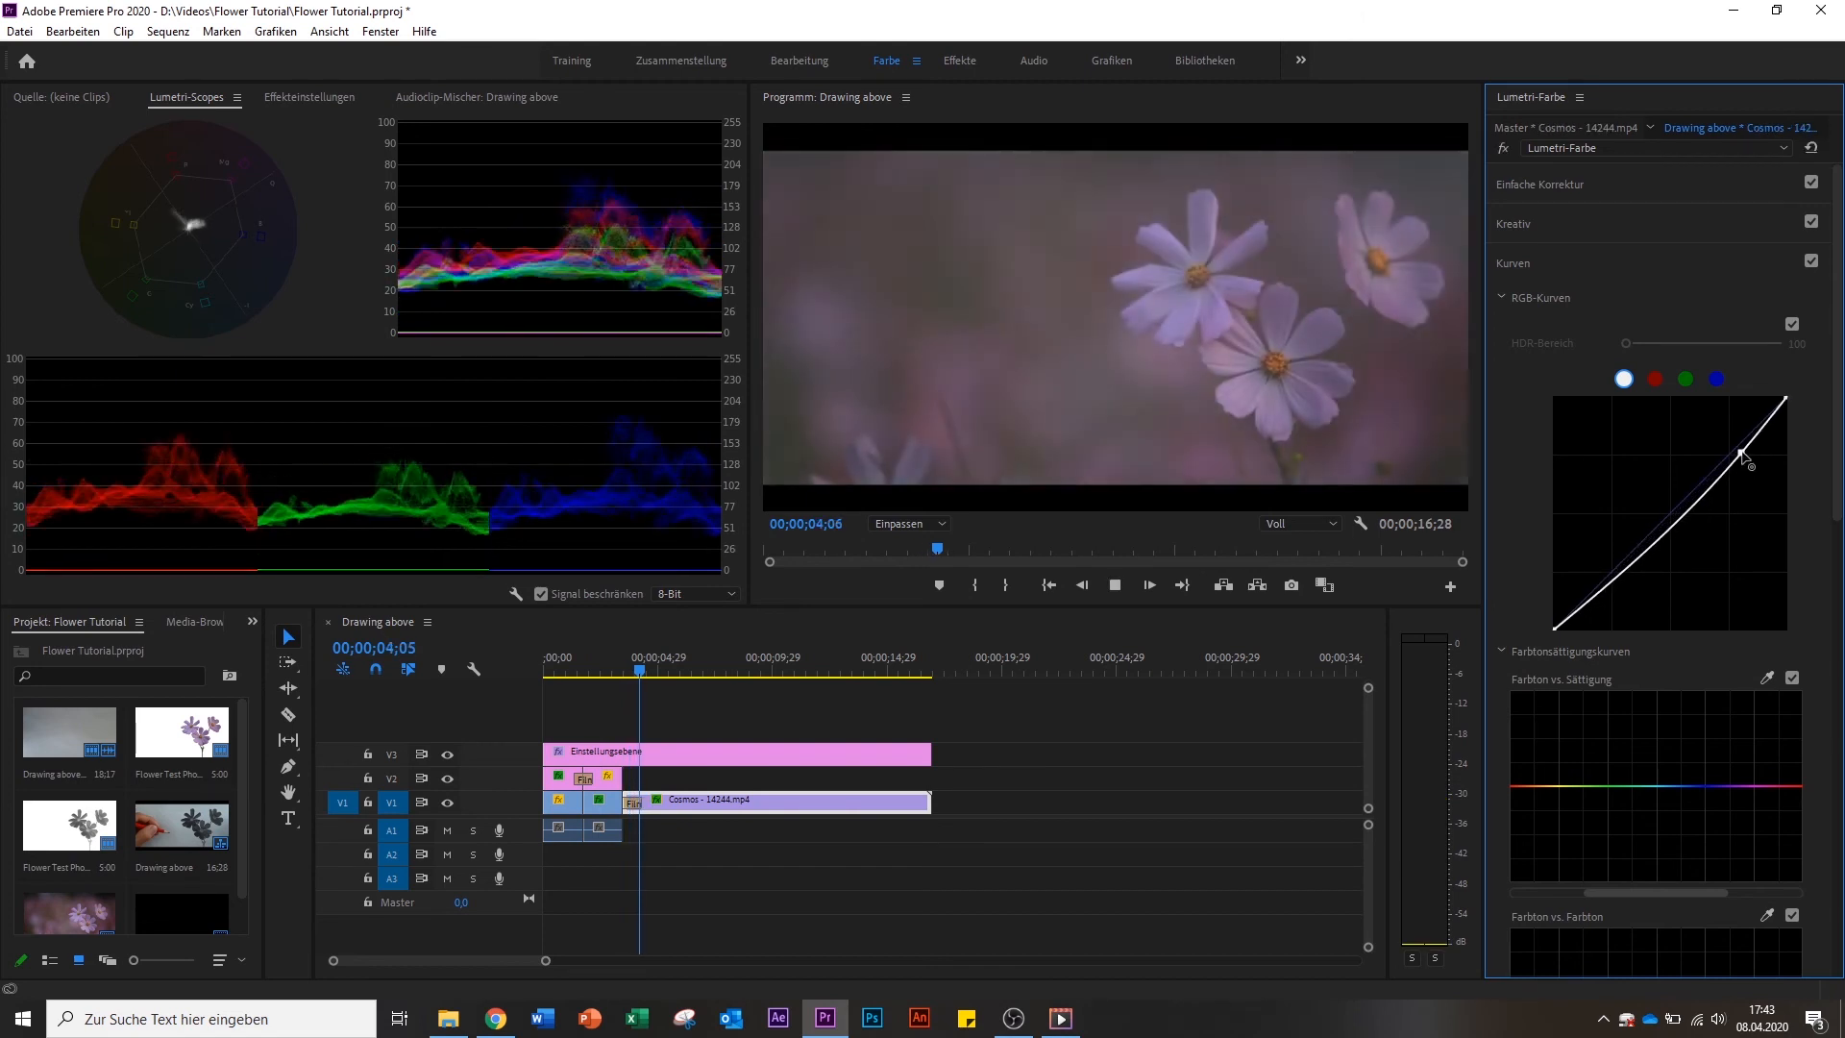
pyautogui.press('space')
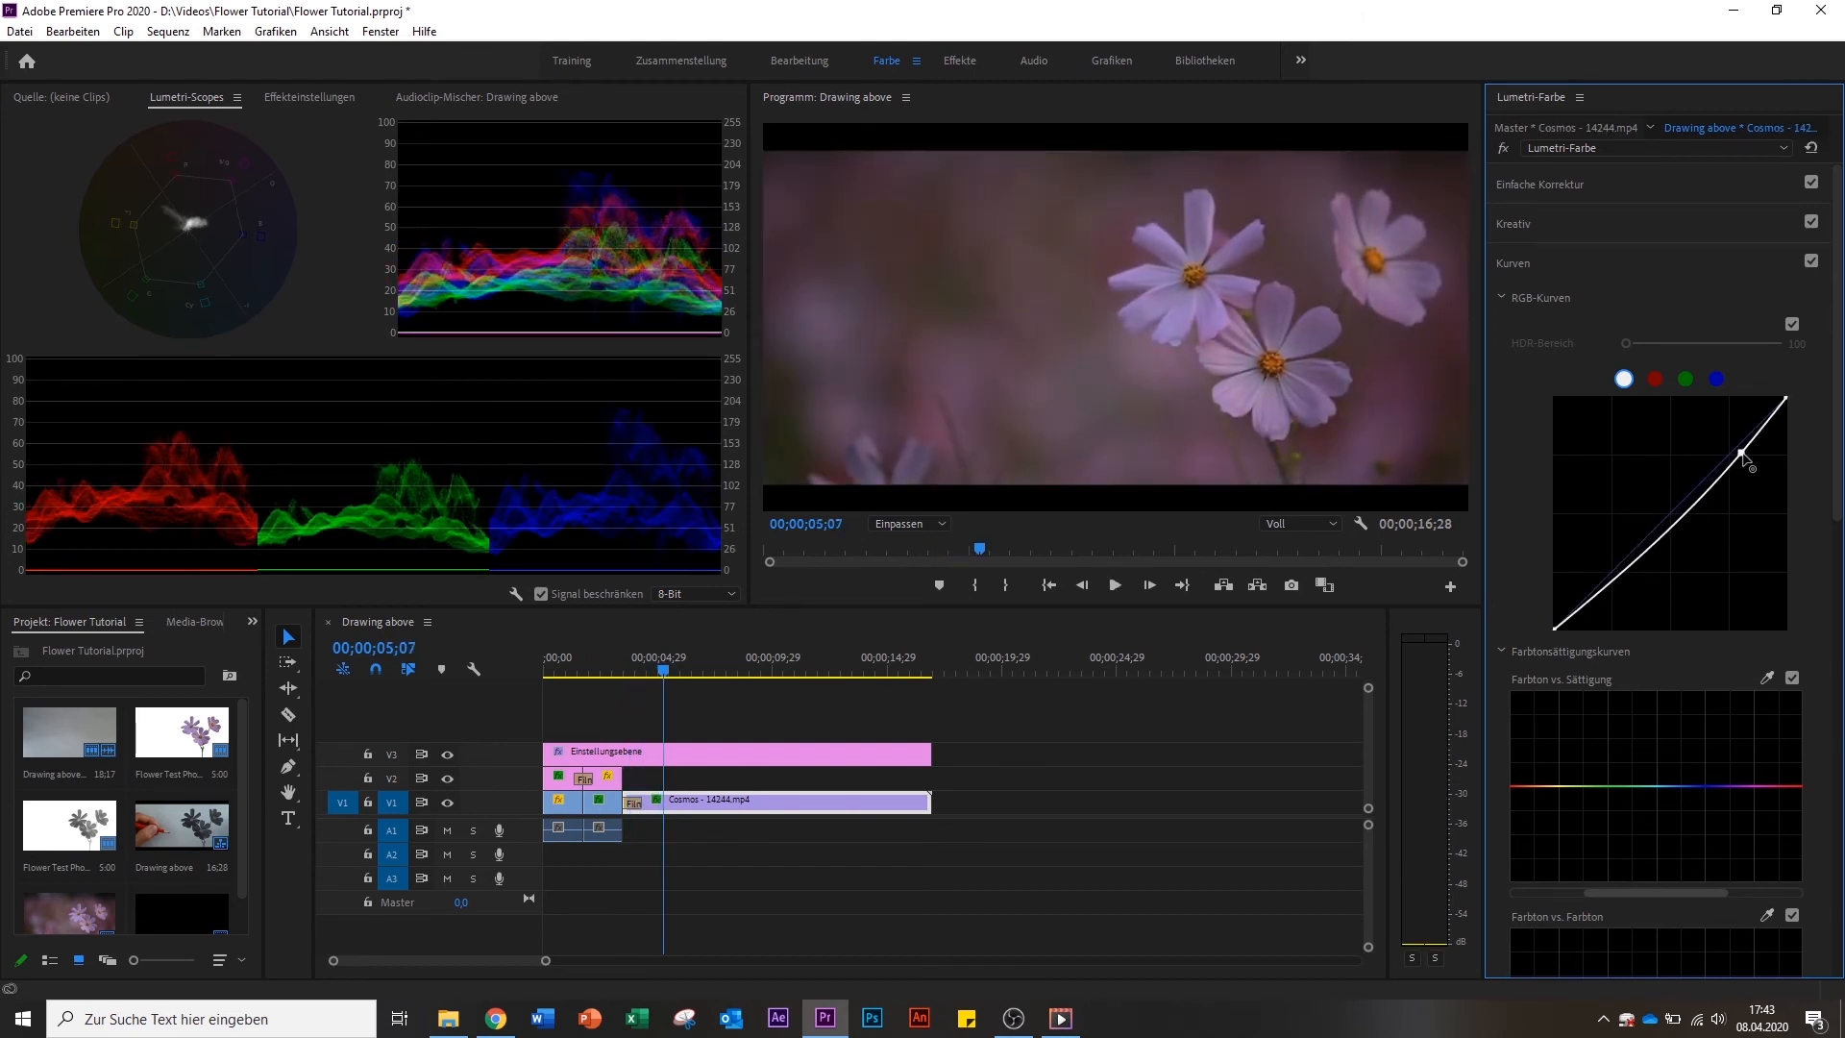
pyautogui.moveTo(1742, 453); pyautogui.dragTo(1748, 455)
pyautogui.moveTo(672, 660); pyautogui.dragTo(443, 673)
pyautogui.press('space')
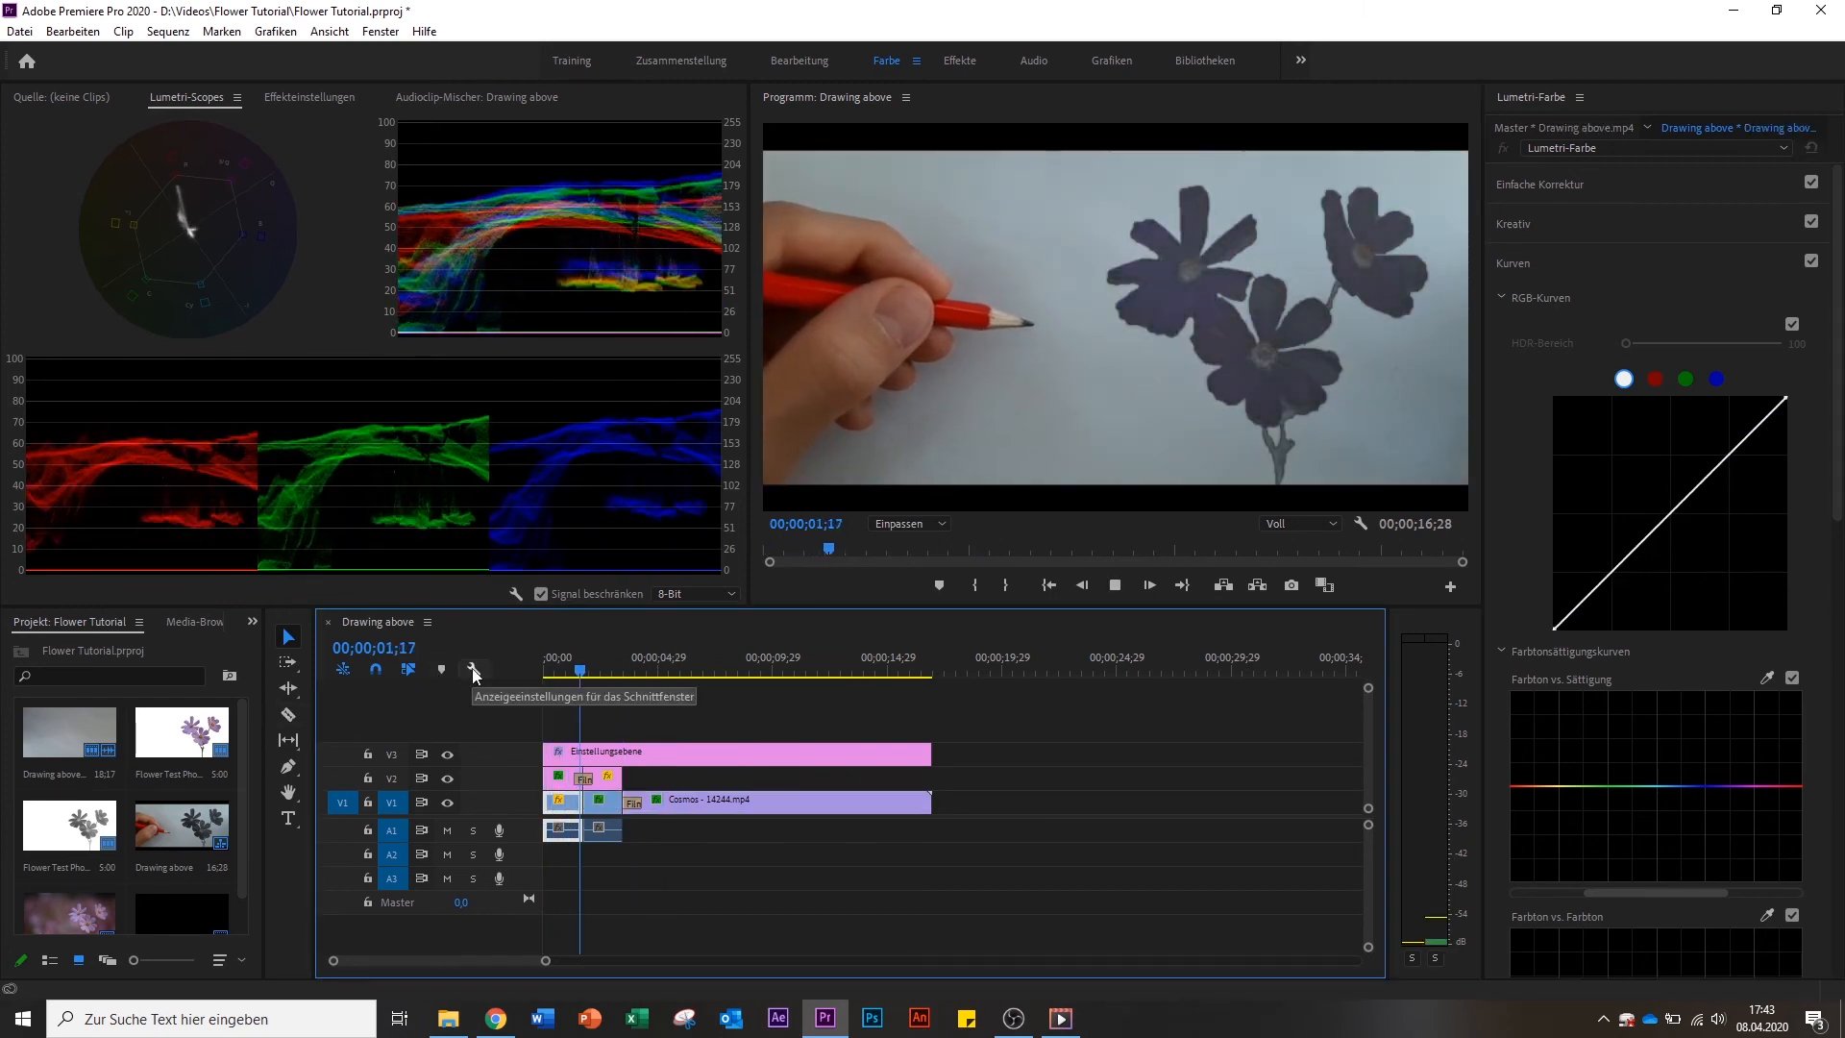